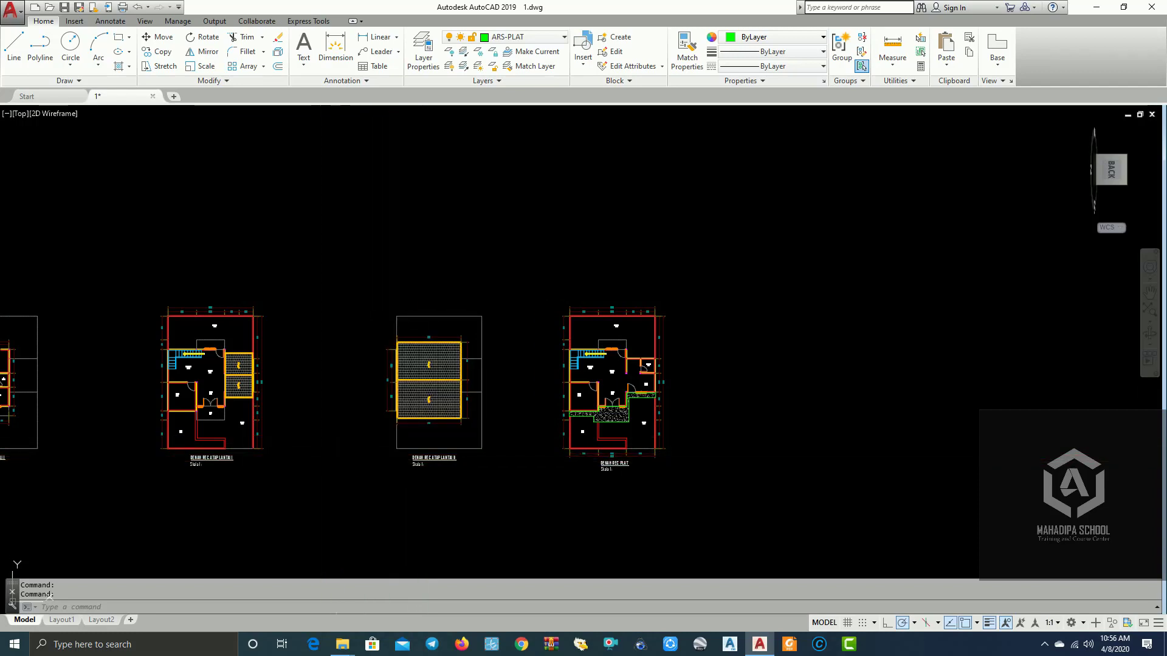
- Pan across the row of floor plans and zoom in on the DENAH REC PLAT plan
{"action": "middle_click_drag", "start_coordinate": [411, 444], "coordinate": [743, 427]}
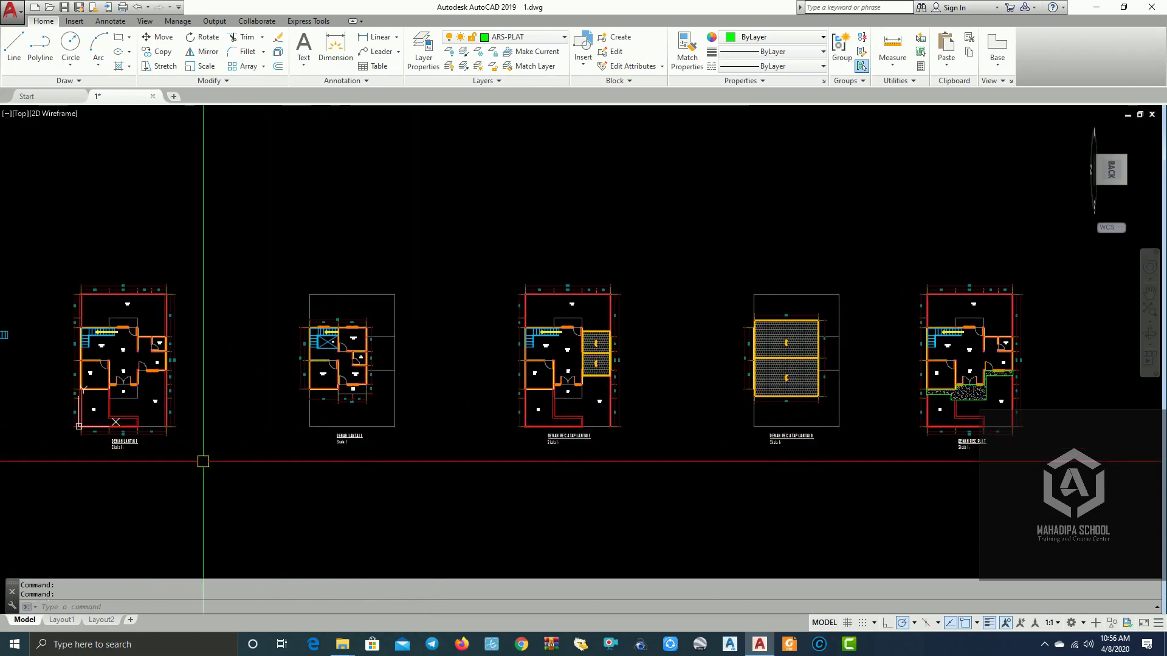
{"action": "middle_click_drag", "start_coordinate": [203, 461], "coordinate": [413, 452]}
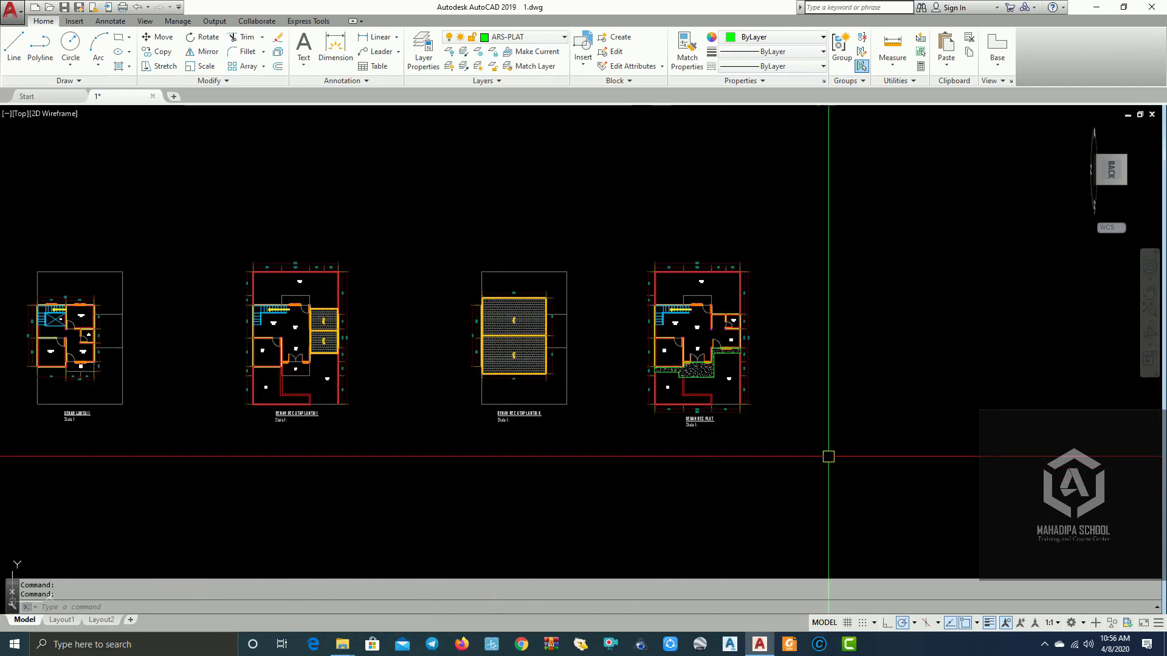
{"action": "scroll", "coordinate": [829, 456], "scroll_direction": "up", "scroll_amount": 3}
{"action": "mouse_move", "coordinate": [816, 404]}
{"action": "middle_mouse_down"}
{"action": "mouse_move", "coordinate": [791, 479]}
{"action": "mouse_move", "coordinate": [873, 495]}
{"action": "middle_mouse_up"}
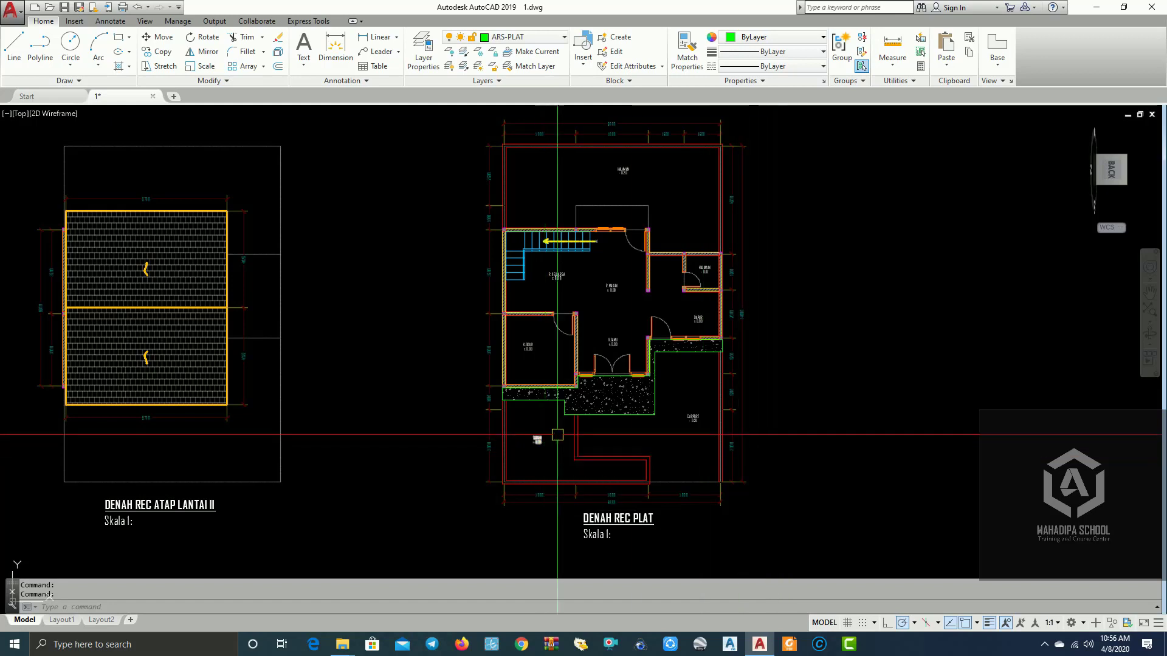
{"action": "middle_click_drag", "start_coordinate": [615, 436], "coordinate": [774, 385]}
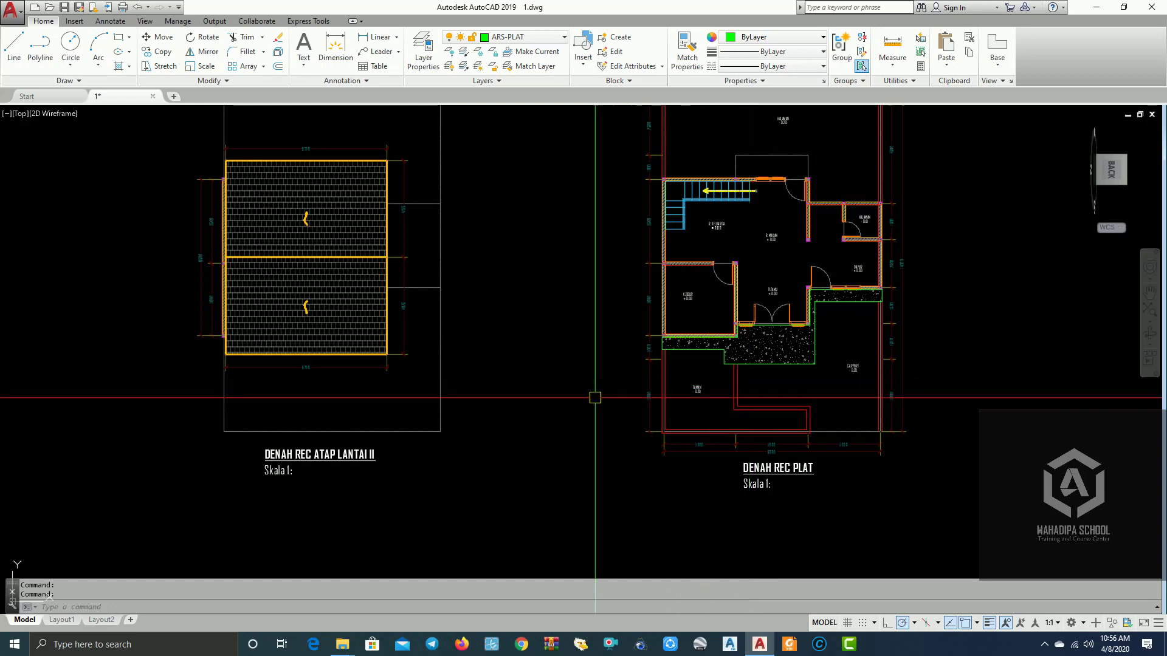
{"action": "middle_click_drag", "start_coordinate": [595, 398], "coordinate": [765, 443]}
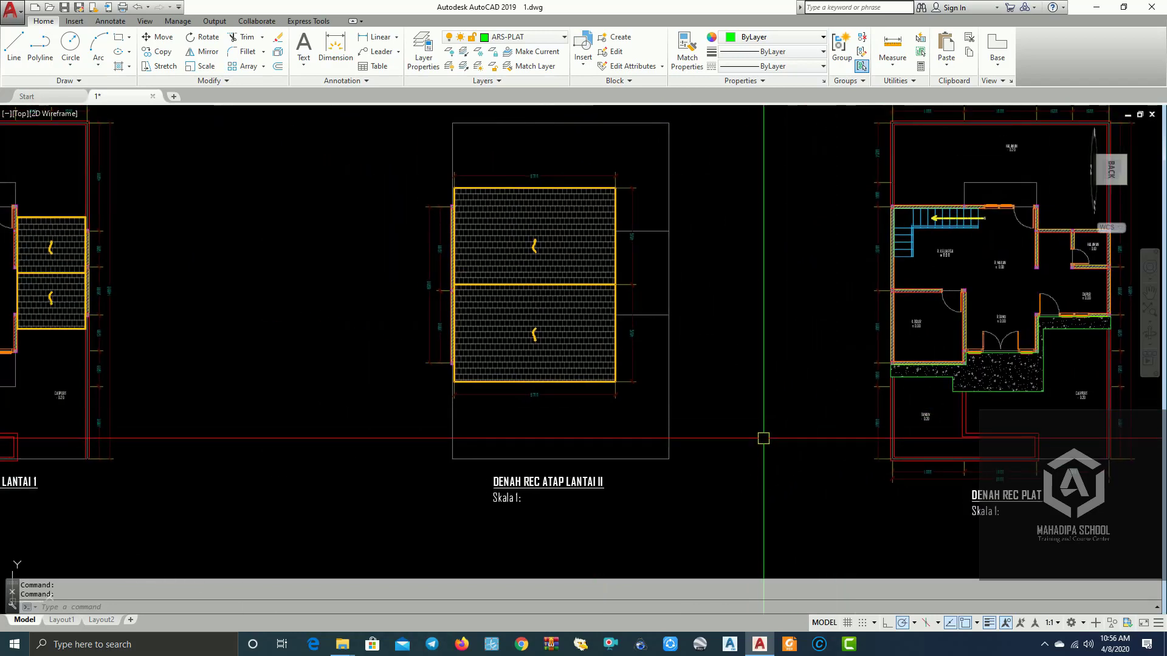
- Zoom out to see three plans together, then frame the roof and plate plans
{"action": "middle_click_drag", "start_coordinate": [711, 451], "coordinate": [919, 409]}
{"action": "scroll", "coordinate": [479, 448], "scroll_direction": "down", "scroll_amount": 2}
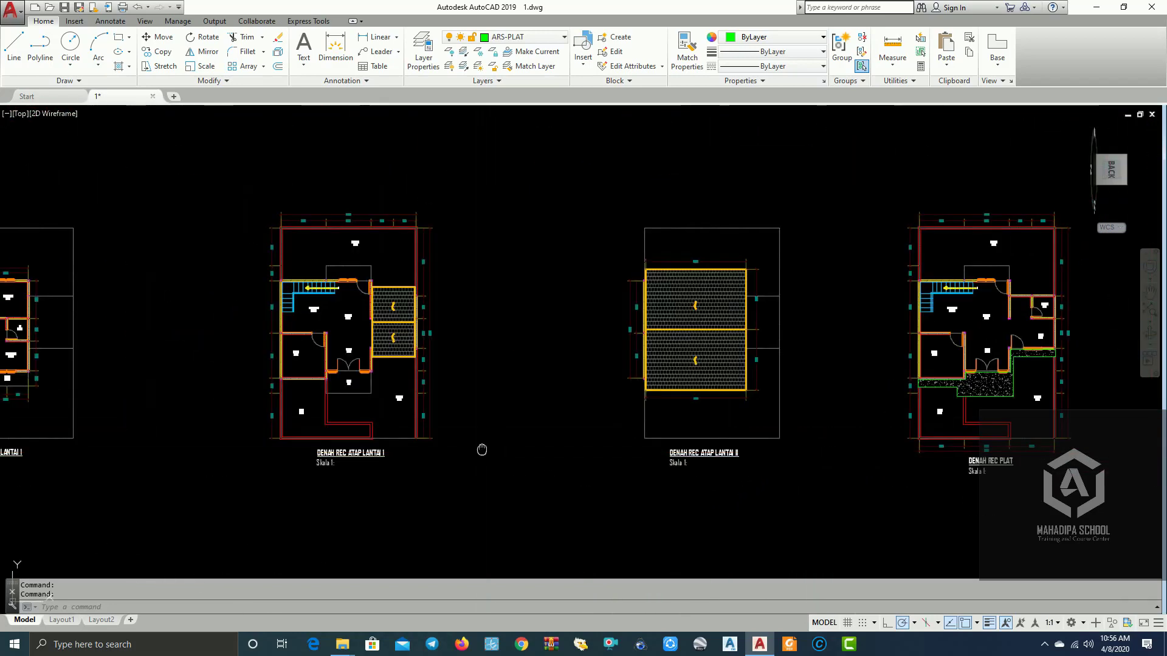
{"action": "mouse_move", "coordinate": [459, 445]}
{"action": "middle_mouse_down"}
{"action": "mouse_move", "coordinate": [751, 466]}
{"action": "mouse_move", "coordinate": [659, 487]}
{"action": "mouse_move", "coordinate": [668, 480]}
{"action": "middle_mouse_up"}
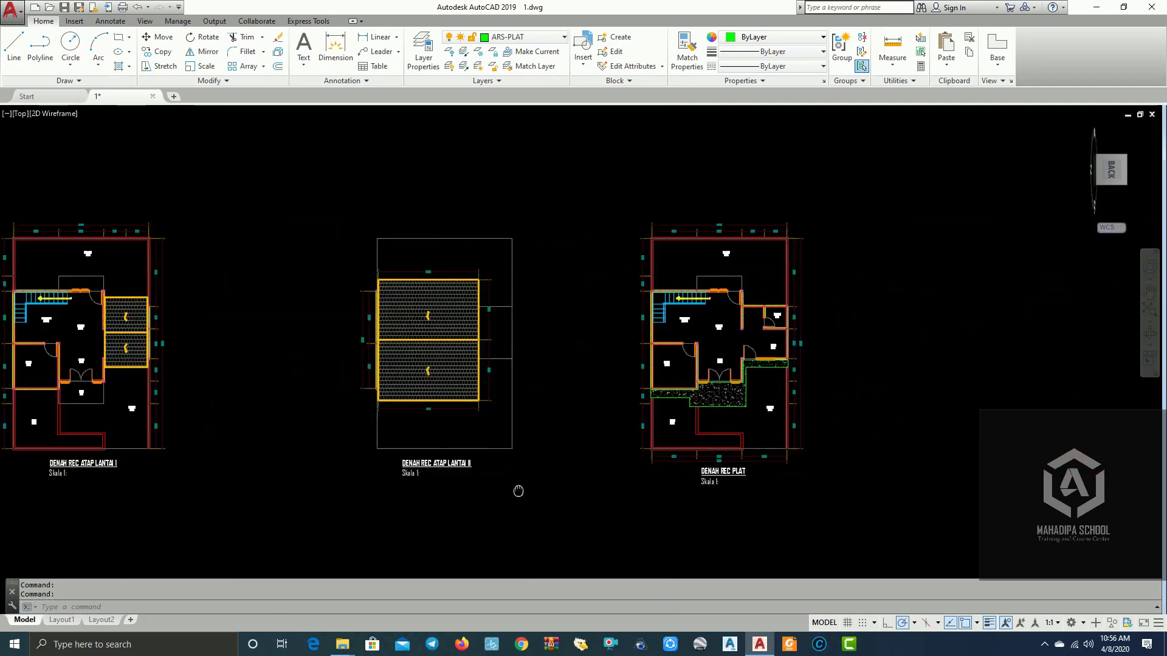
{"action": "scroll", "coordinate": [737, 381], "scroll_direction": "up", "scroll_amount": 2}
{"action": "scroll", "coordinate": [738, 381], "scroll_direction": "up", "scroll_amount": 4}
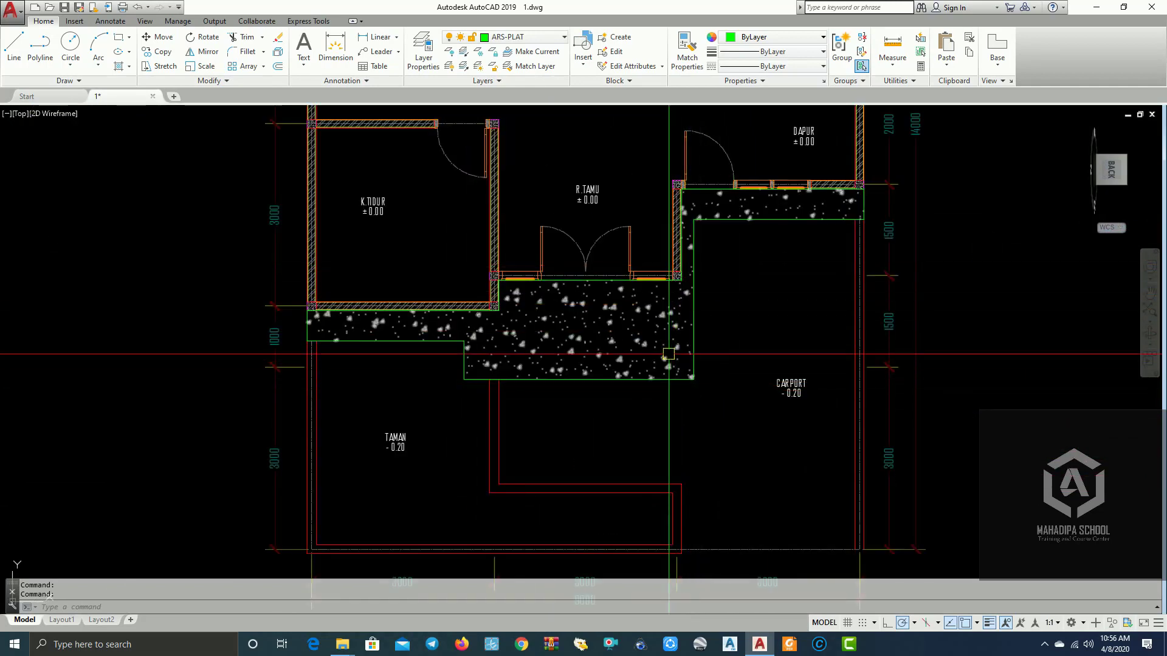
{"action": "scroll", "coordinate": [559, 377], "scroll_direction": "down", "scroll_amount": 5}
{"action": "scroll", "coordinate": [520, 338], "scroll_direction": "down", "scroll_amount": 3}
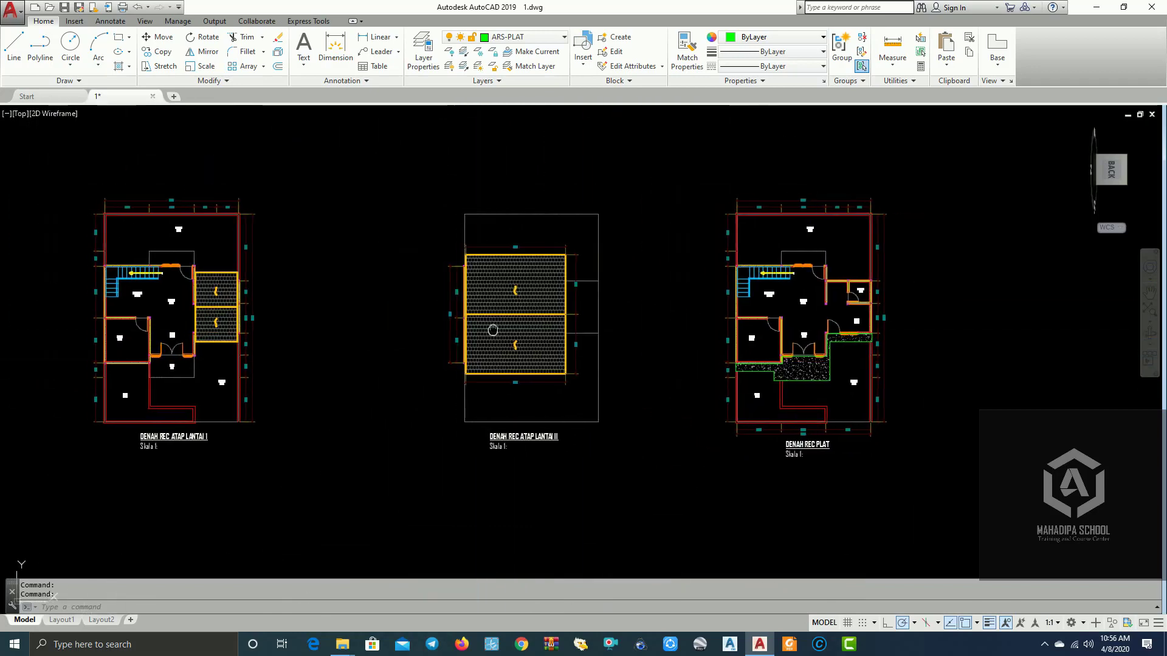
{"action": "middle_click_drag", "start_coordinate": [504, 340], "coordinate": [497, 374]}
{"action": "scroll", "coordinate": [521, 358], "scroll_direction": "down", "scroll_amount": 5}
{"action": "scroll", "coordinate": [286, 412], "scroll_direction": "up", "scroll_amount": 1}
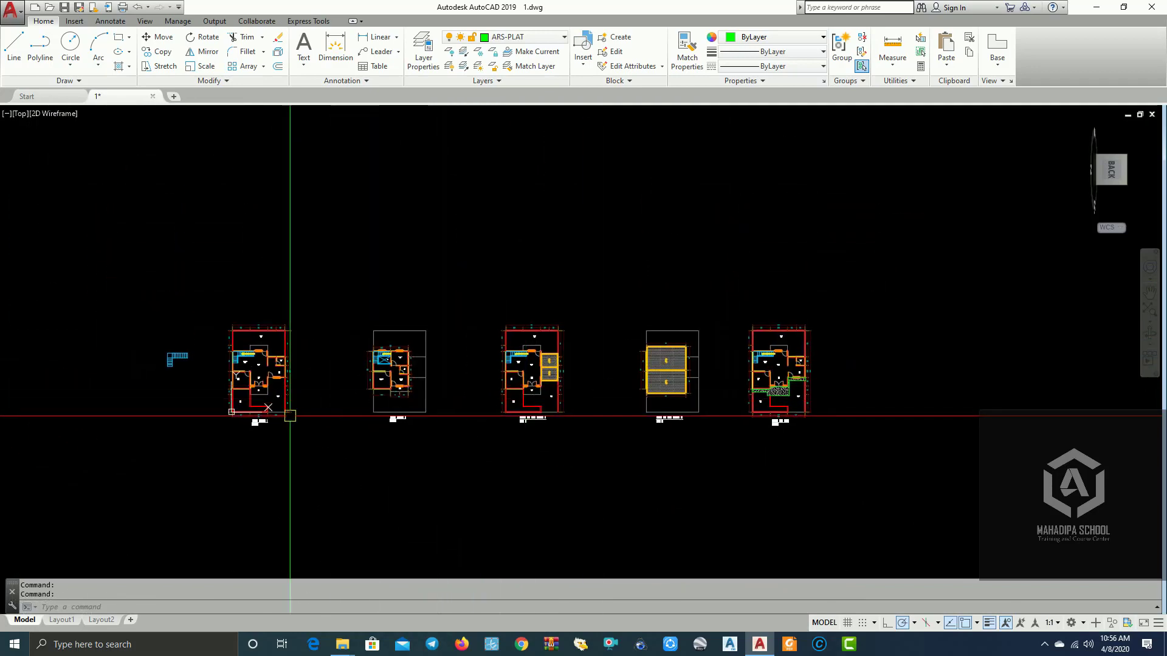
{"action": "scroll", "coordinate": [269, 403], "scroll_direction": "up", "scroll_amount": 6}
{"action": "scroll", "coordinate": [417, 385], "scroll_direction": "up", "scroll_amount": 2}
{"action": "scroll", "coordinate": [498, 365], "scroll_direction": "down", "scroll_amount": 5}
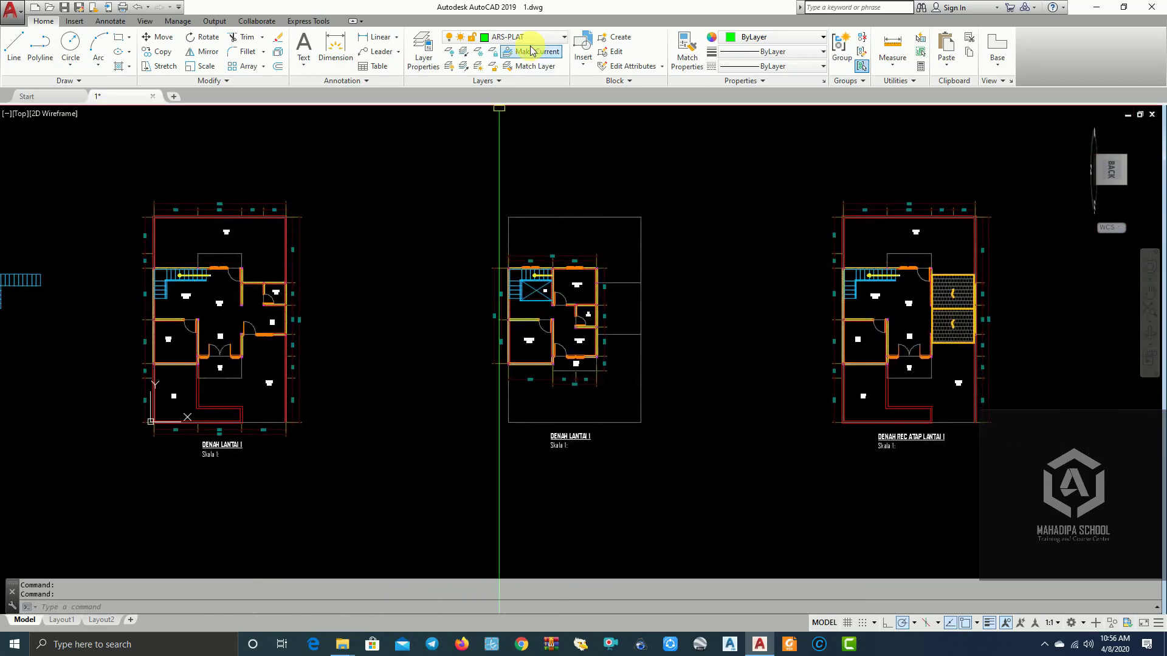
- Draw a 150 by 400 rectangle beside the carport
{"action": "left_click", "coordinate": [128, 42]}
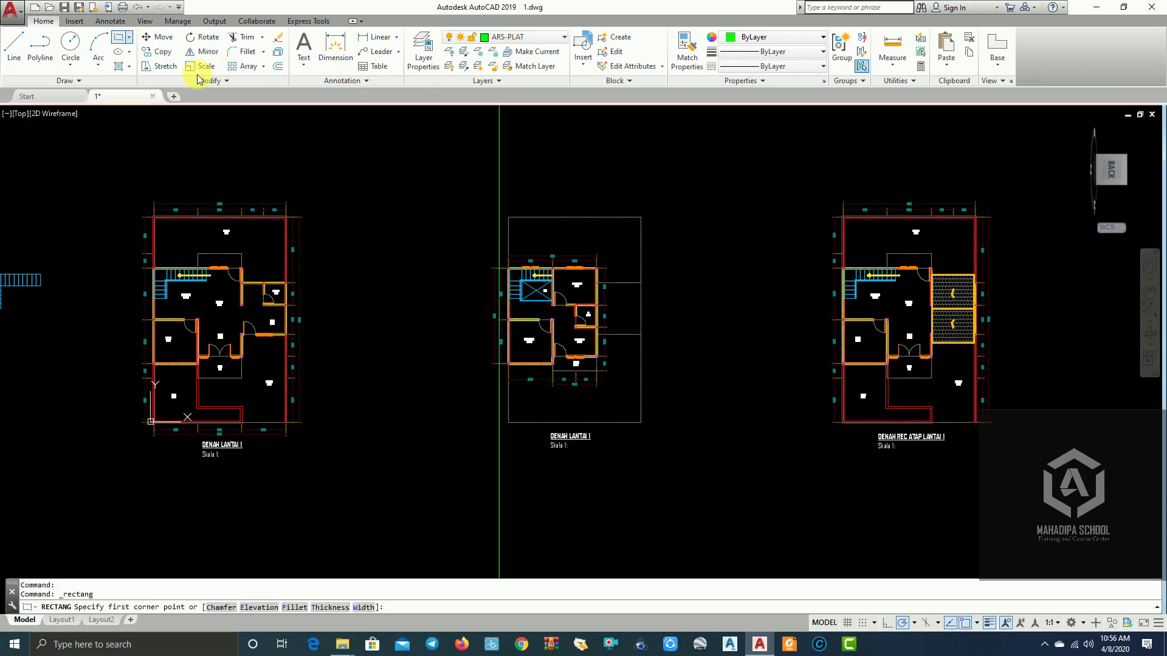
{"action": "scroll", "coordinate": [669, 401], "scroll_direction": "down", "scroll_amount": 3}
{"action": "middle_click_drag", "start_coordinate": [803, 401], "coordinate": [701, 368]}
{"action": "scroll", "coordinate": [701, 368], "scroll_direction": "up", "scroll_amount": 5}
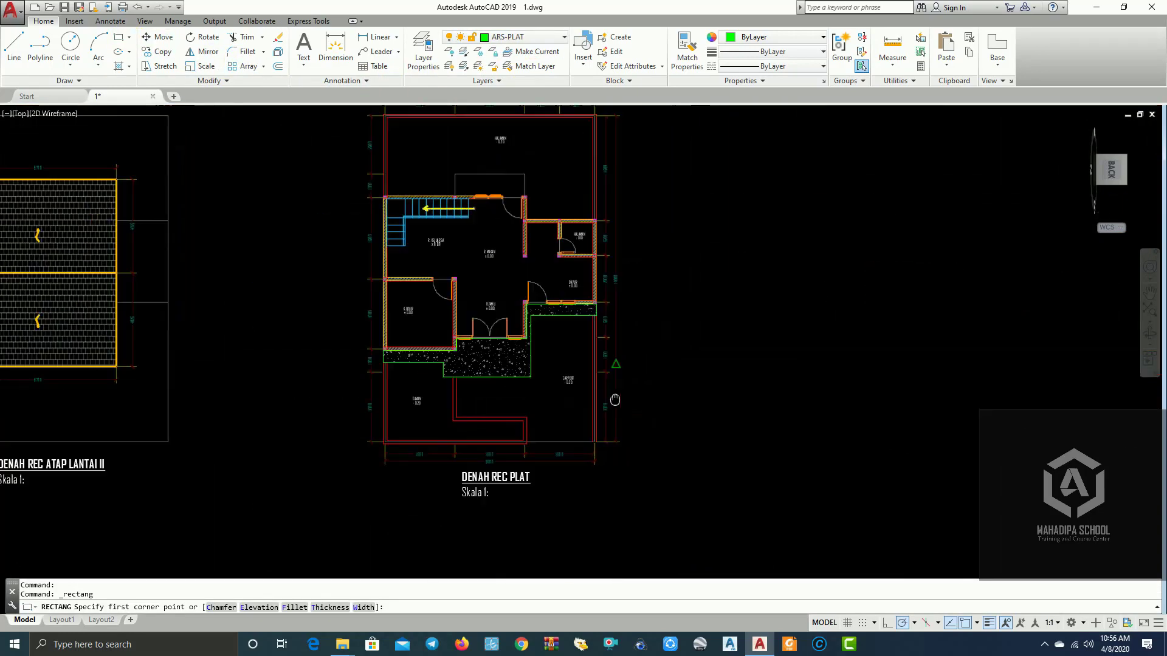
{"action": "scroll", "coordinate": [443, 376], "scroll_direction": "up", "scroll_amount": 2}
{"action": "scroll", "coordinate": [506, 375], "scroll_direction": "up", "scroll_amount": 2}
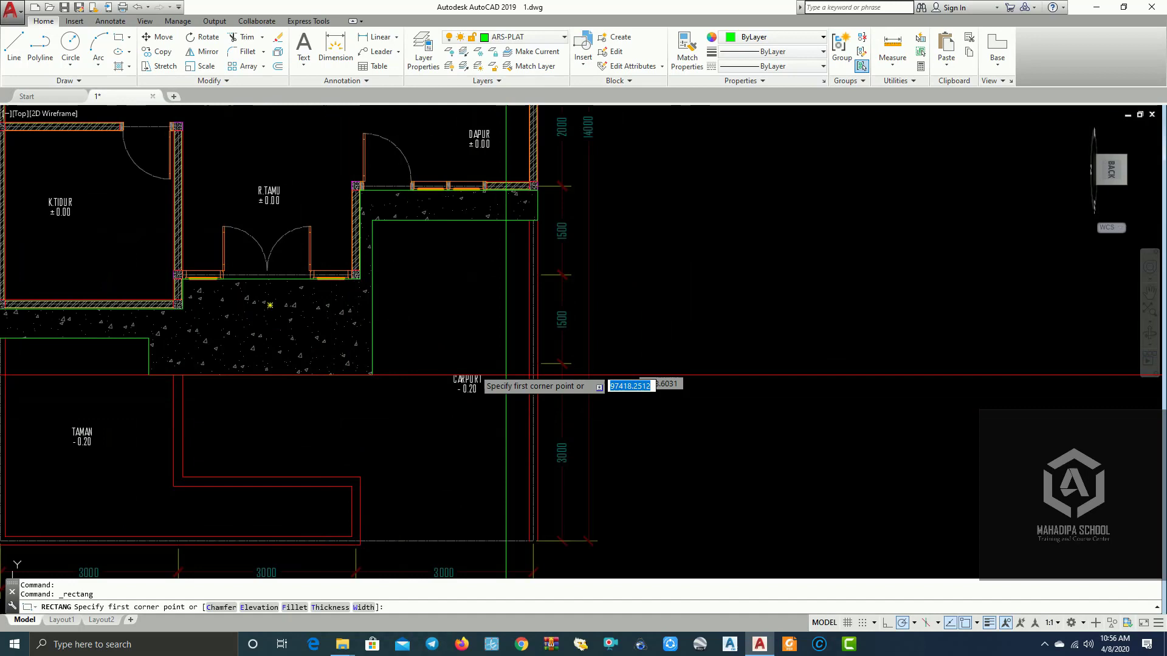
{"action": "left_click", "coordinate": [679, 438]}
{"action": "type", "text": "1"}
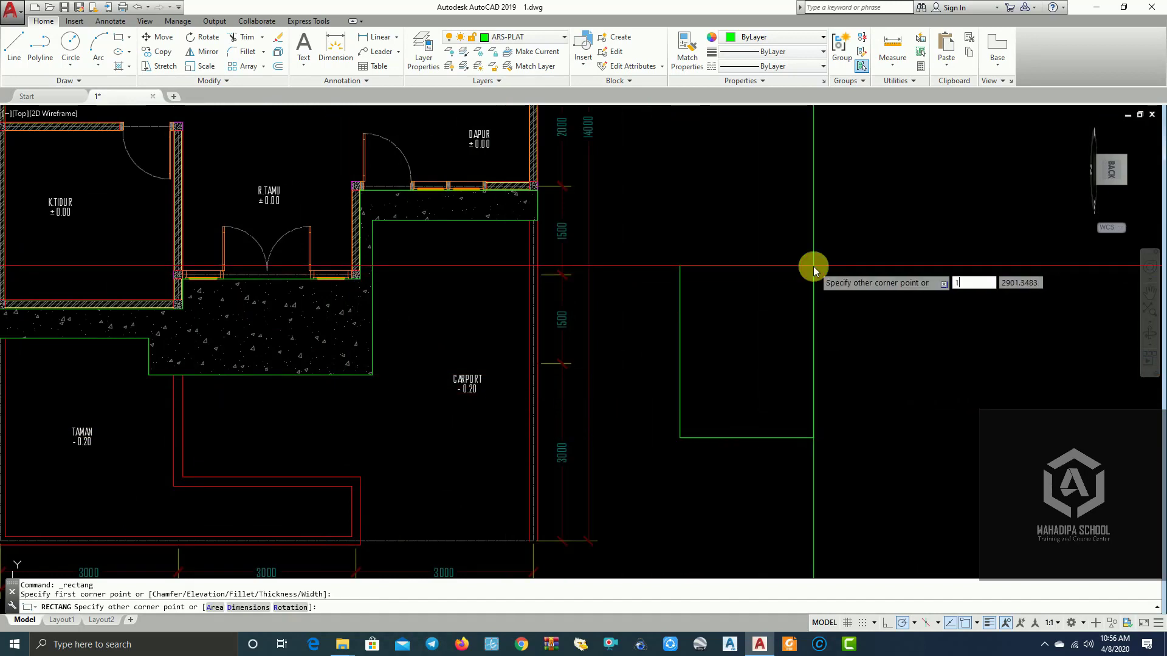
{"action": "type", "text": "50"}
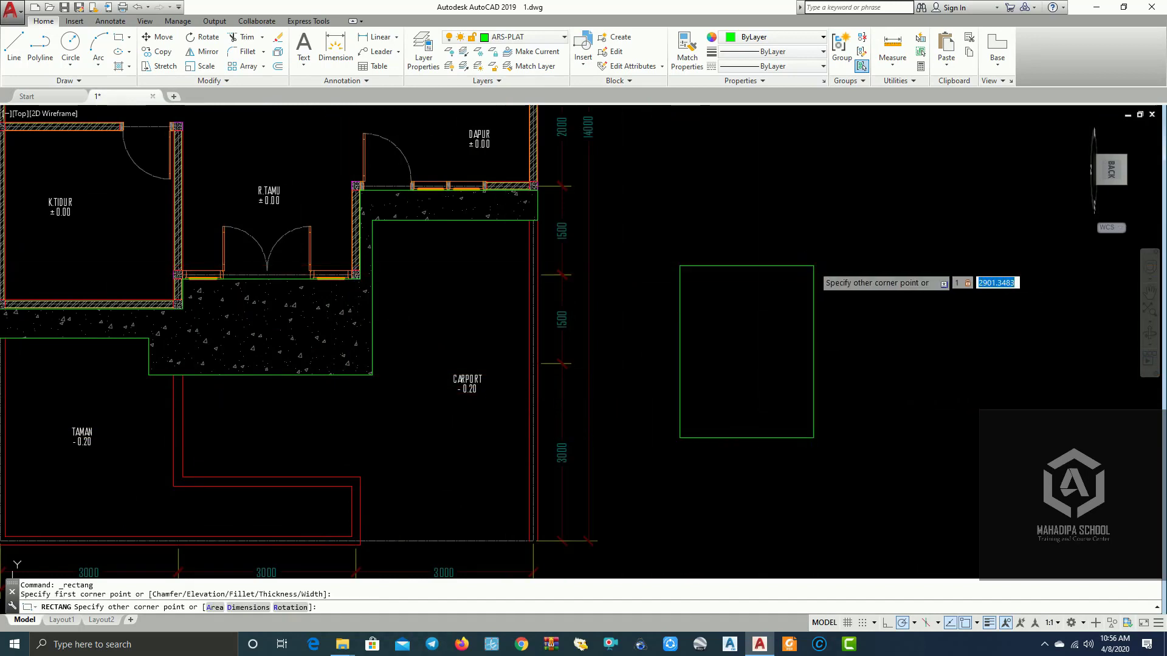
{"action": "key", "text": "Tab"}
{"action": "type", "text": "400"}
{"action": "key", "text": "Return"}
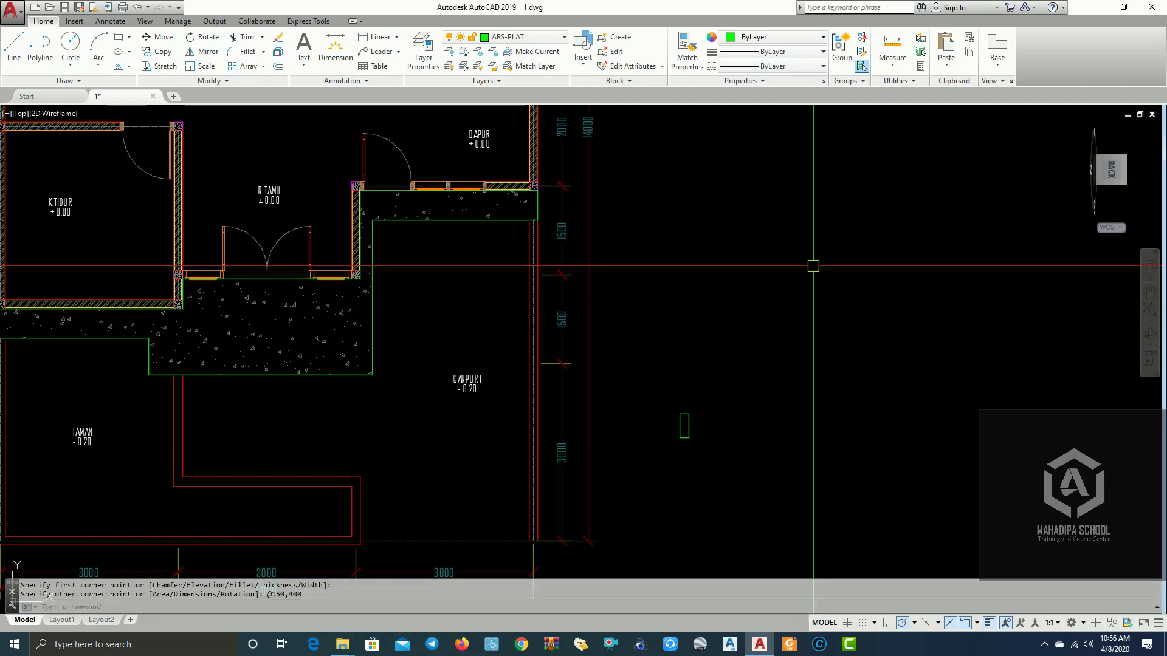
- Place a vertical construction line at the terrace corner
{"action": "middle_click_drag", "start_coordinate": [349, 425], "coordinate": [470, 444]}
{"action": "type", "text": "XL"}
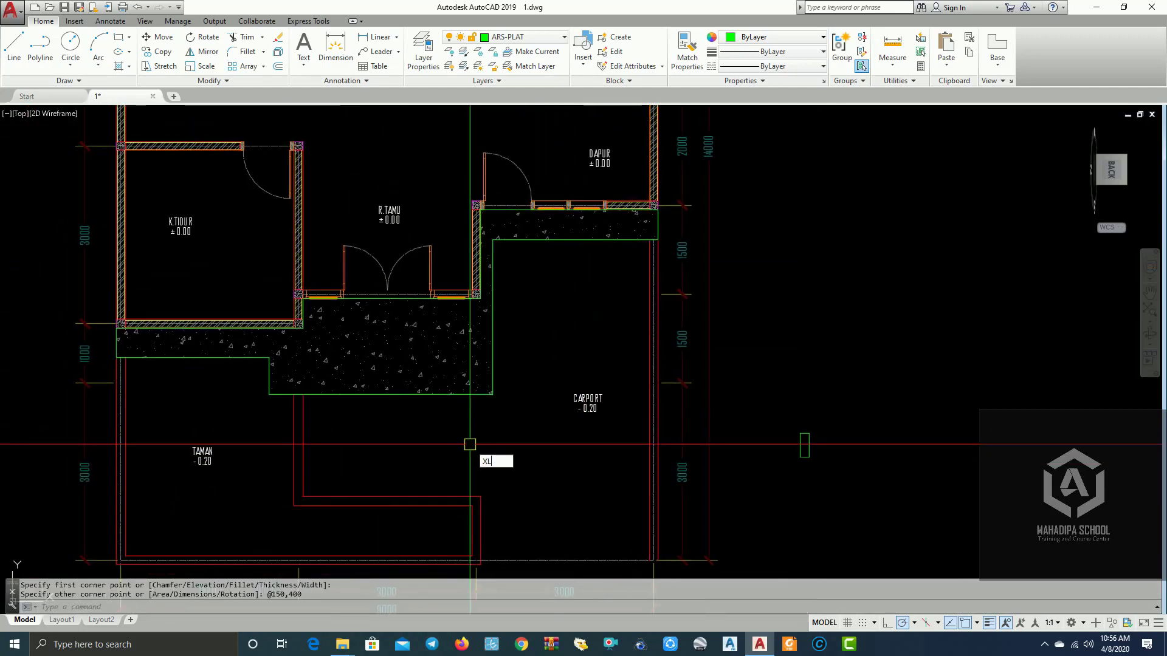
{"action": "key", "text": "Return"}
{"action": "type", "text": "v"}
{"action": "key", "text": "Return"}
{"action": "scroll", "coordinate": [473, 299], "scroll_direction": "up", "scroll_amount": 2}
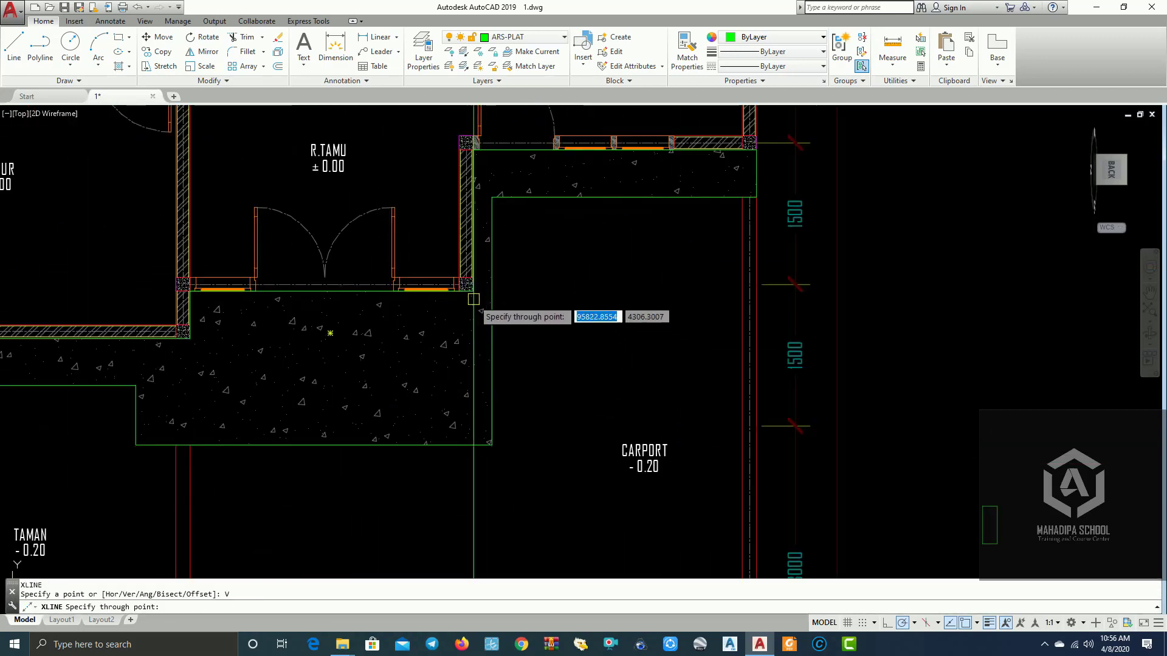
{"action": "left_click", "coordinate": [472, 292]}
{"action": "middle_click_drag", "start_coordinate": [472, 291], "coordinate": [433, 220]}
{"action": "key", "text": "Return"}
- Move the rectangle beside the vertical line, then reselect it for another move
{"action": "left_click", "coordinate": [924, 385]}
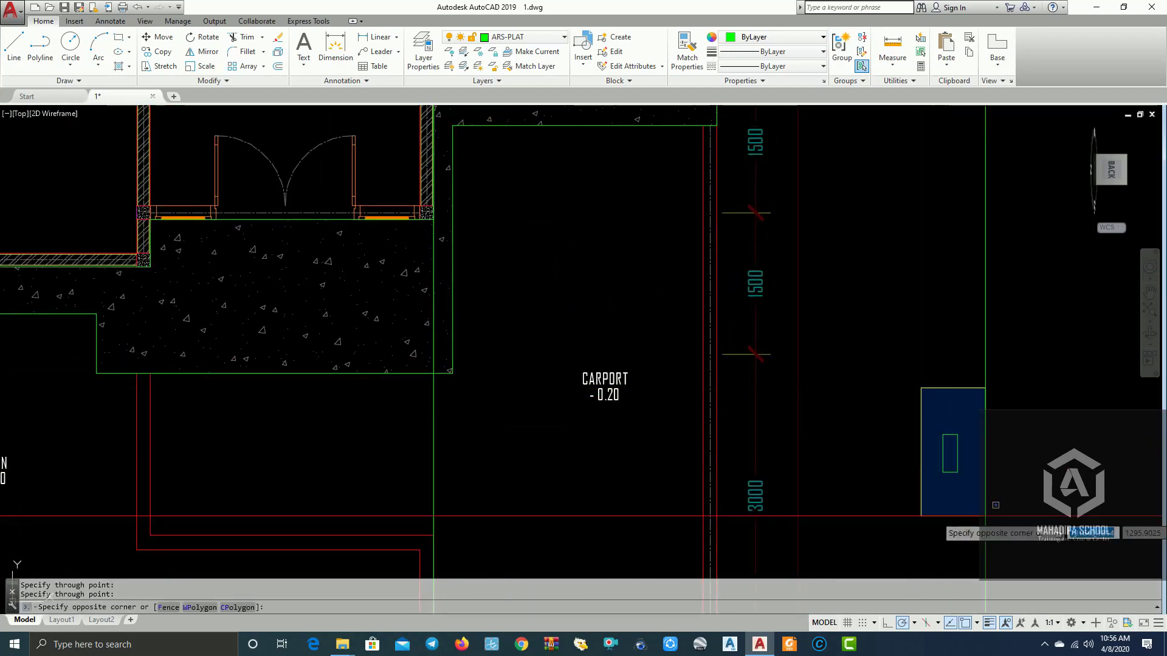
{"action": "left_click", "coordinate": [986, 525]}
{"action": "type", "text": "m"}
{"action": "key", "text": "Return"}
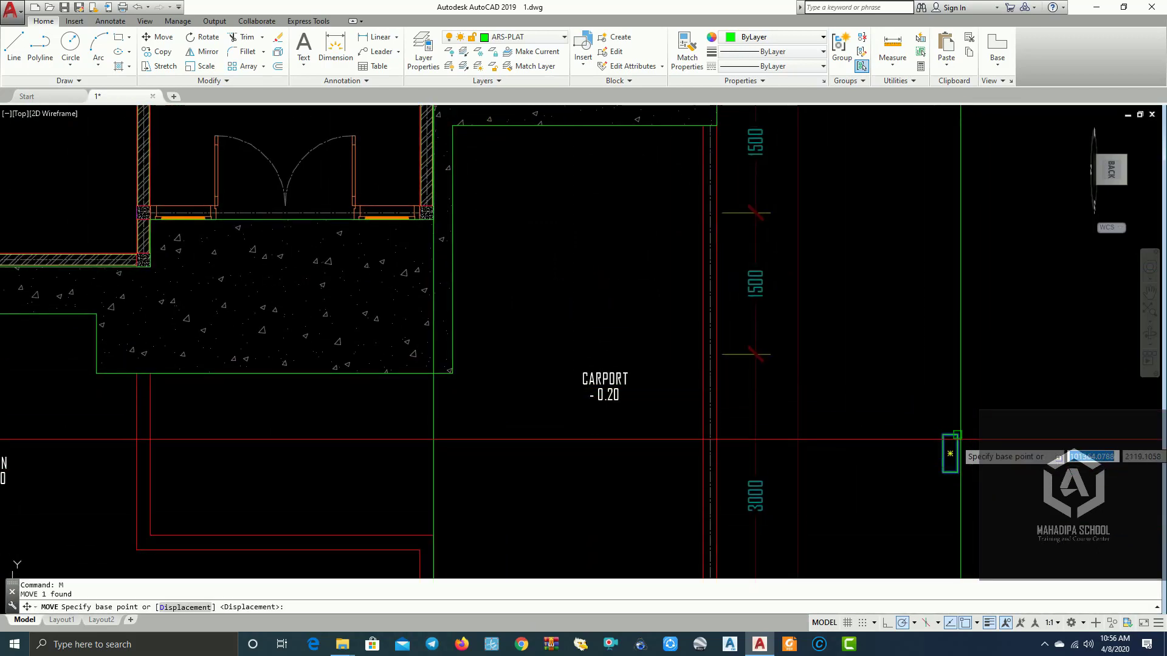
{"action": "left_click", "coordinate": [958, 434]}
{"action": "left_click", "coordinate": [457, 358]}
{"action": "scroll", "coordinate": [507, 356], "scroll_direction": "up", "scroll_amount": 2}
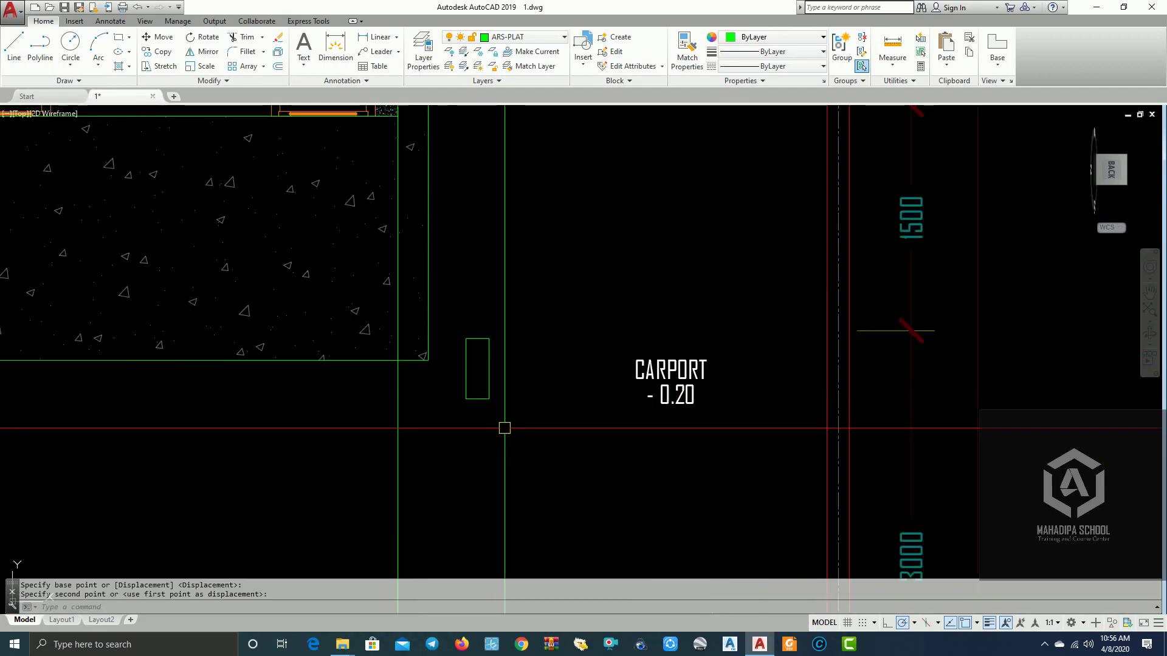
{"action": "left_click", "coordinate": [497, 386]}
{"action": "scroll", "coordinate": [524, 443], "scroll_direction": "up", "scroll_amount": 1}
{"action": "left_click", "coordinate": [549, 447]}
{"action": "type", "text": "m"}
{"action": "key", "text": "Return"}
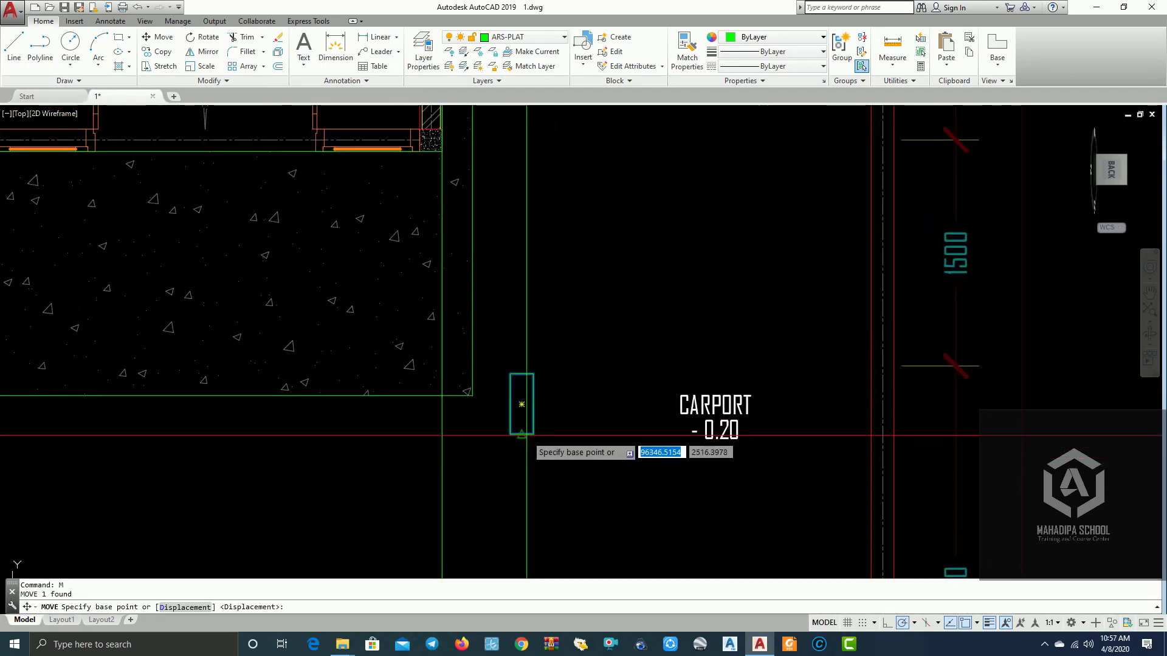
{"action": "key", "text": "Escape"}
- Move the rectangle by its lower-right corner onto the terrace outline corner
{"action": "scroll", "coordinate": [472, 414], "scroll_direction": "up", "scroll_amount": 2}
{"action": "left_click", "coordinate": [535, 433]}
{"action": "left_click", "coordinate": [473, 322]}
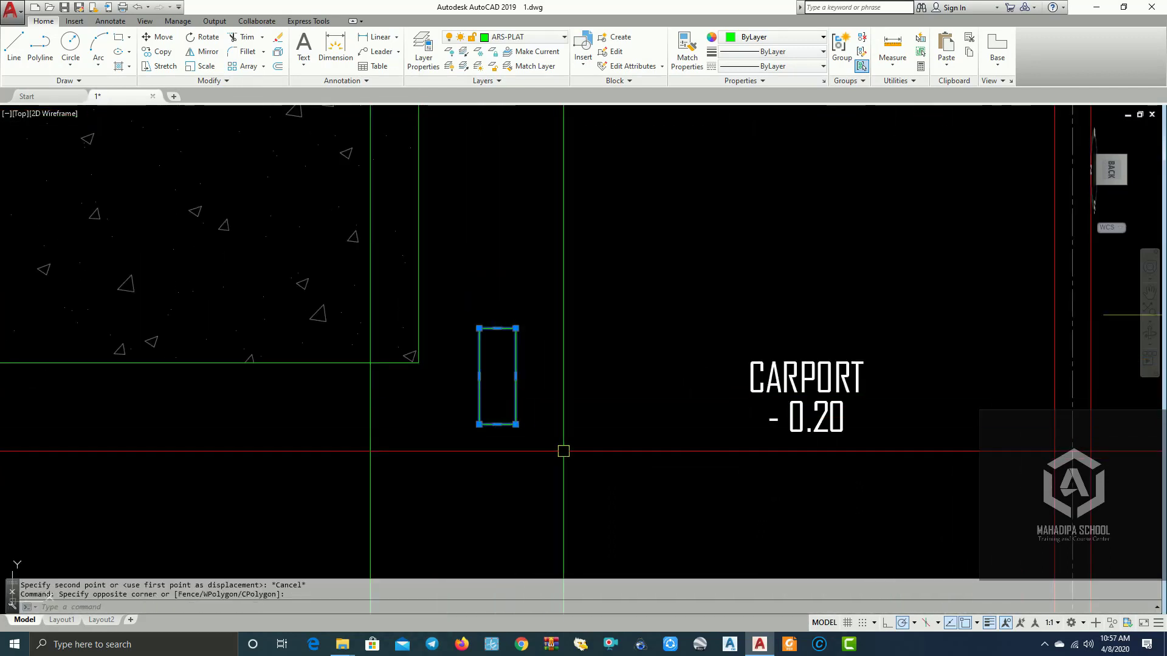
{"action": "type", "text": "m"}
{"action": "key", "text": "Return"}
{"action": "left_click", "coordinate": [515, 424]}
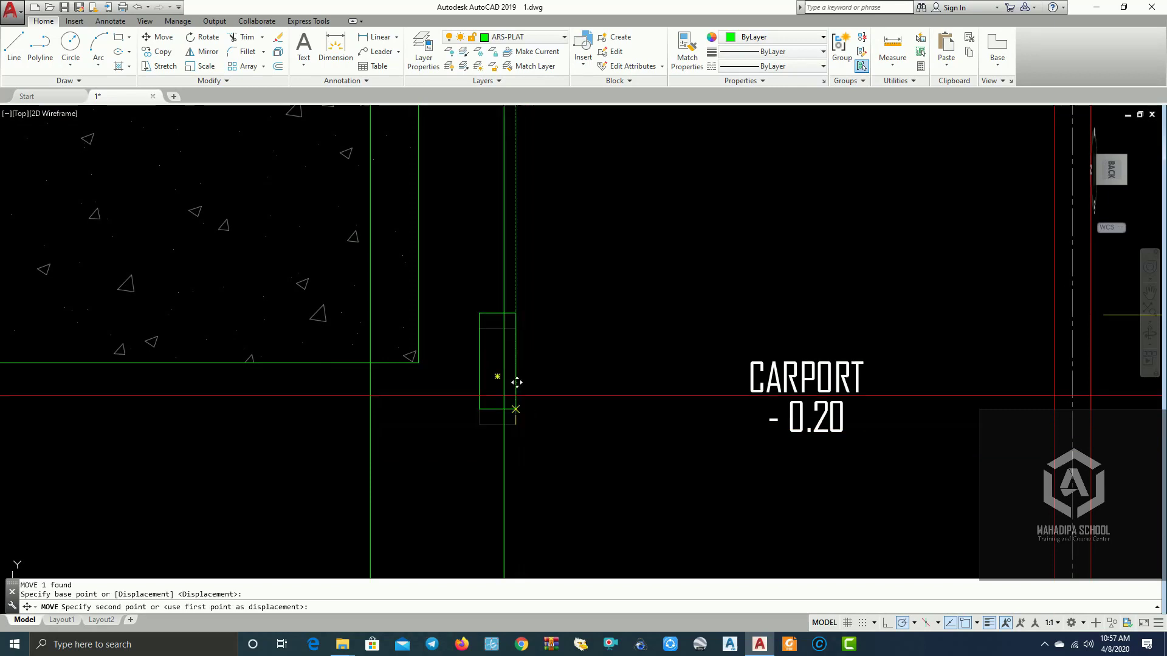
{"action": "left_click", "coordinate": [370, 363]}
{"action": "scroll", "coordinate": [365, 374], "scroll_direction": "up", "scroll_amount": 2}
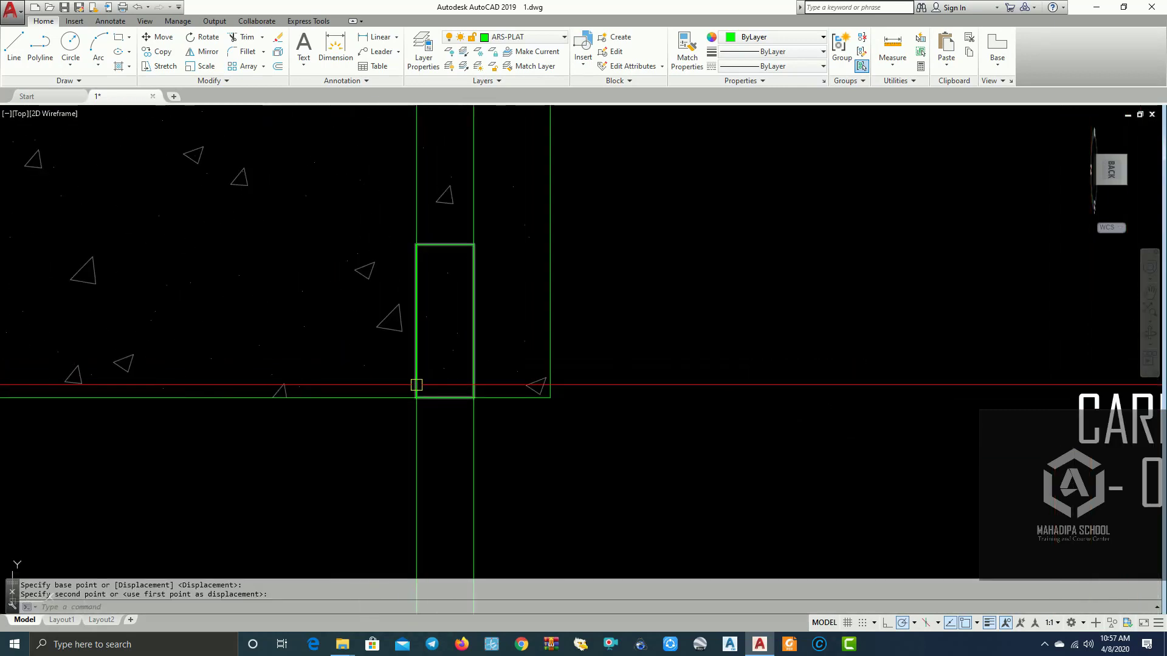
{"action": "scroll", "coordinate": [512, 462], "scroll_direction": "down", "scroll_amount": 2}
{"action": "left_click", "coordinate": [486, 494]}
{"action": "key", "text": "Escape"}
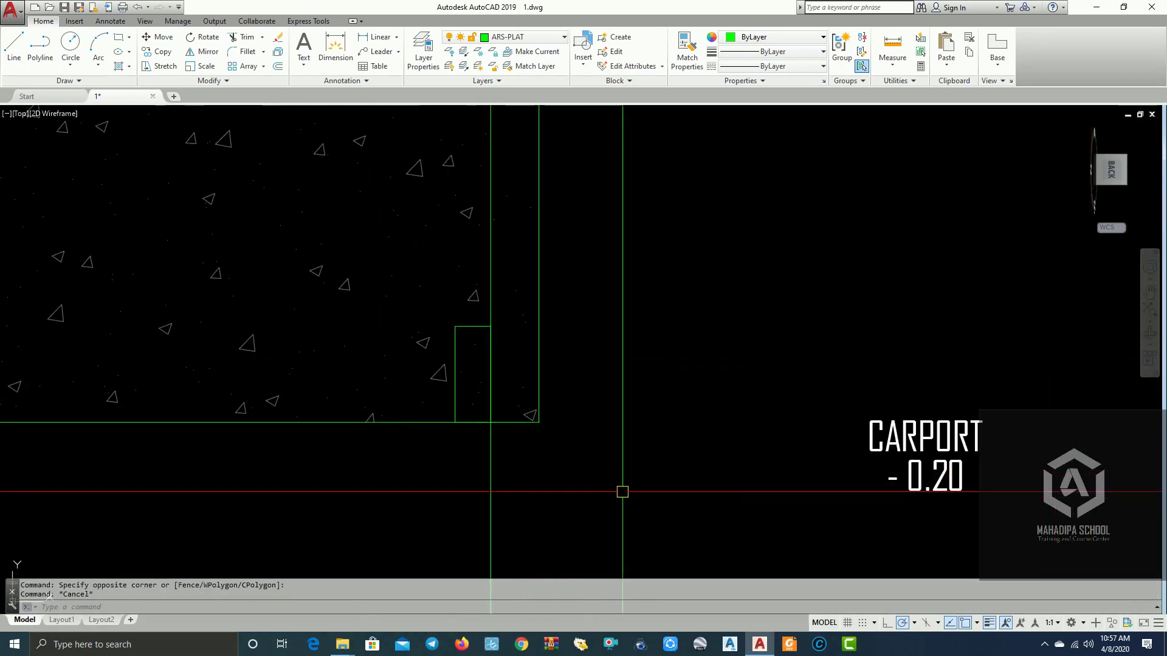
- Offset the vertical construction line 75 to the left
{"action": "type", "text": "v"}
{"action": "key", "text": "Return"}
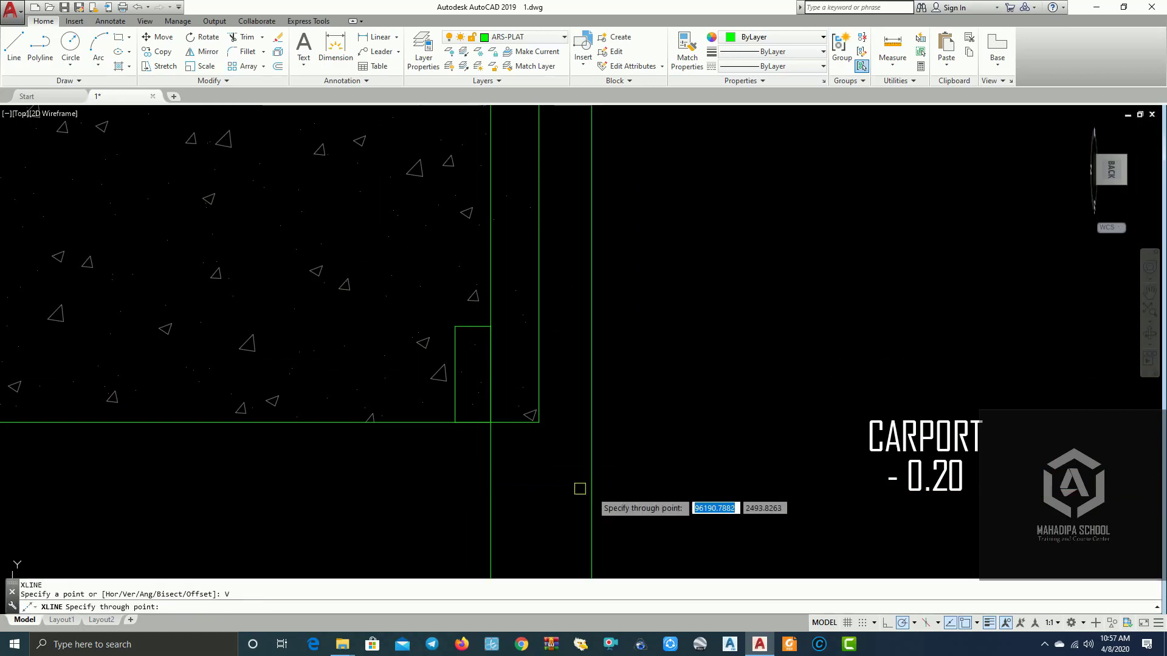
{"action": "key", "text": "Return"}
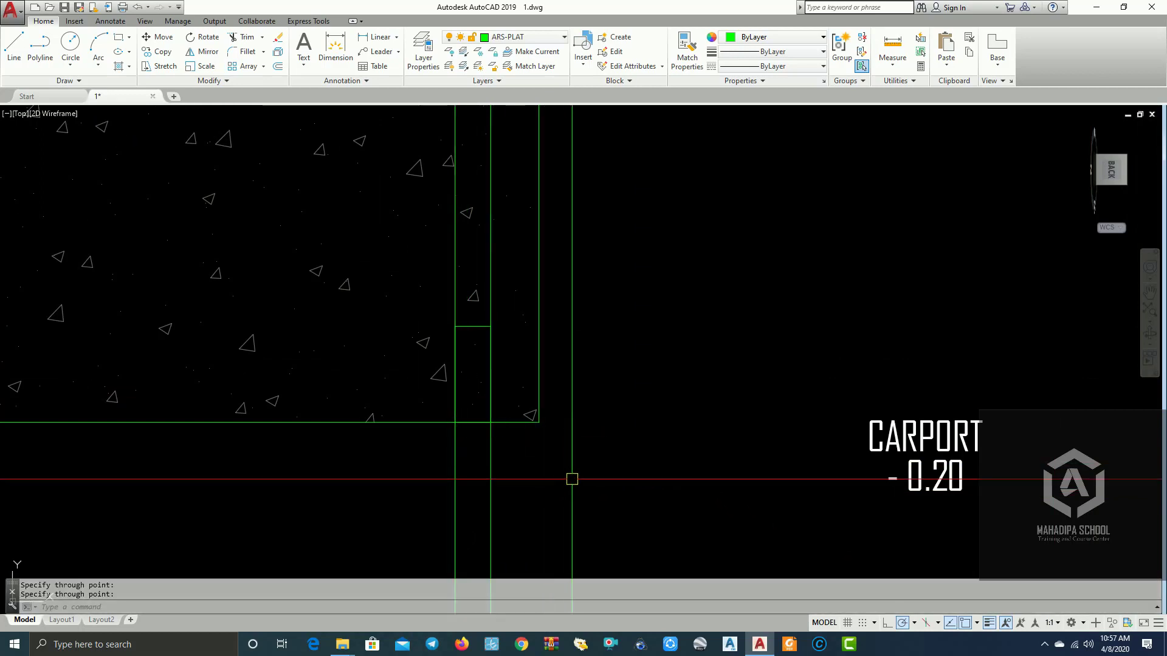
{"action": "middle_click_drag", "start_coordinate": [584, 479], "coordinate": [656, 479]}
{"action": "type", "text": "0"}
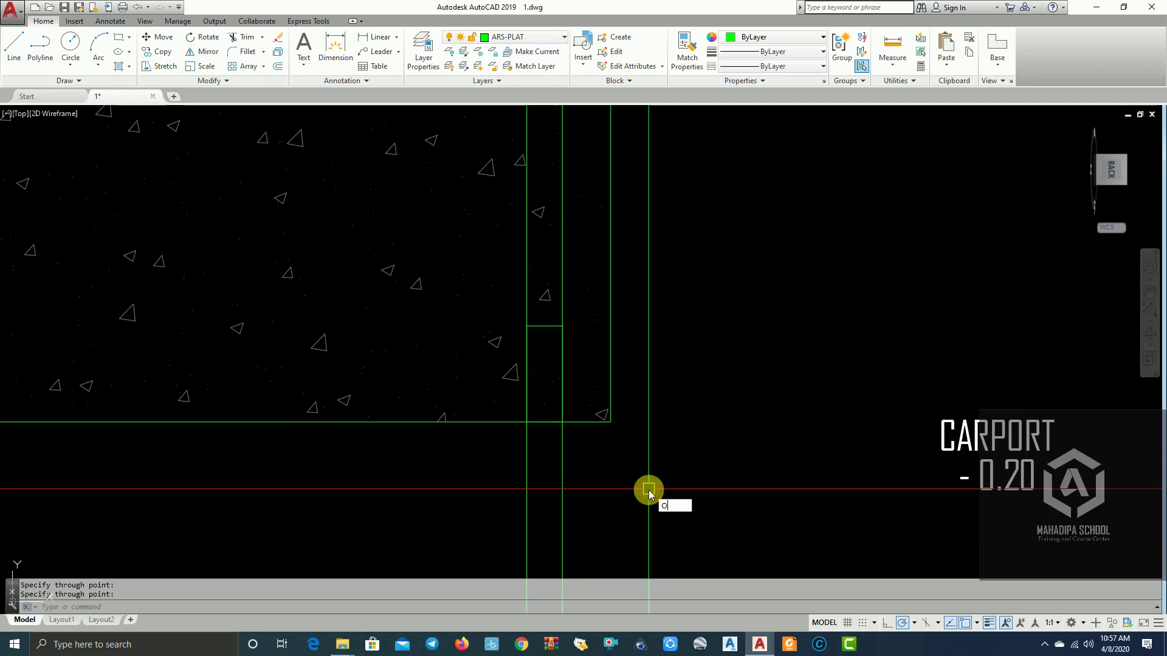
{"action": "key", "text": "Return"}
{"action": "key", "text": "Return"}
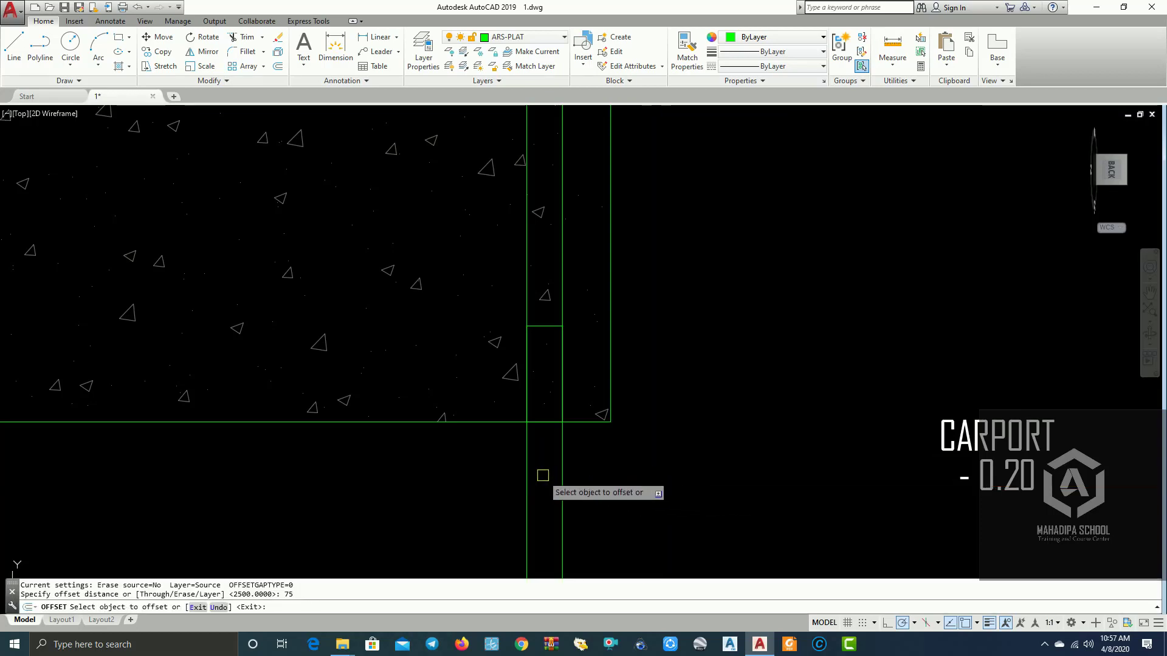
{"action": "left_click", "coordinate": [526, 476]}
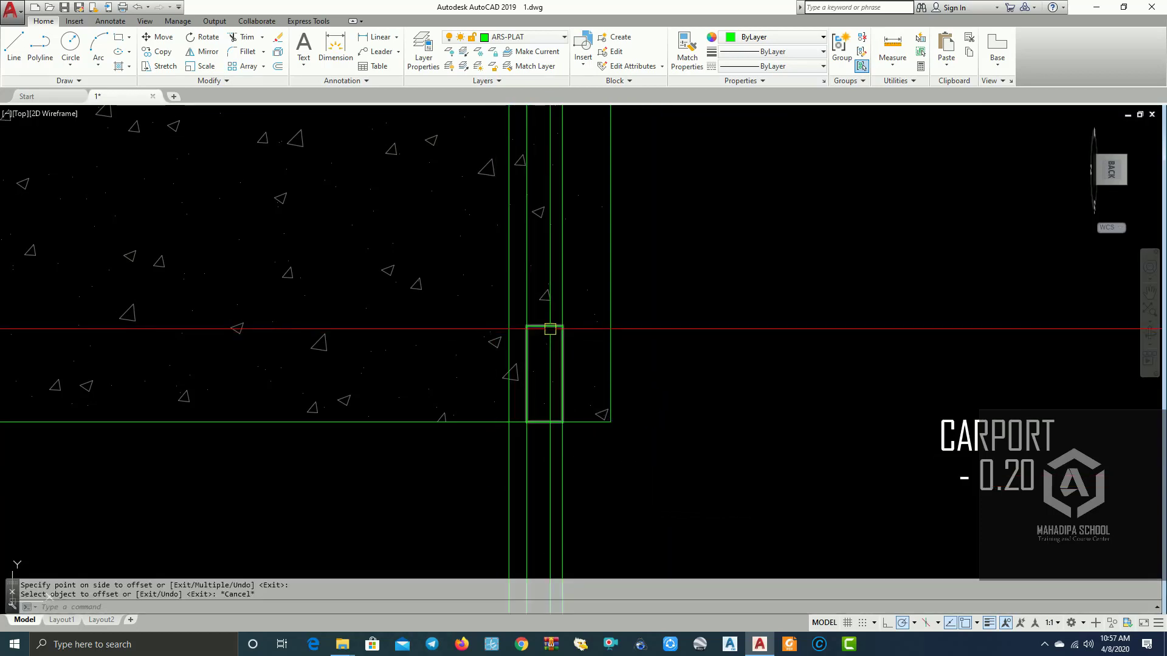
{"action": "key", "text": "Escape"}
{"action": "left_click", "coordinate": [547, 326]}
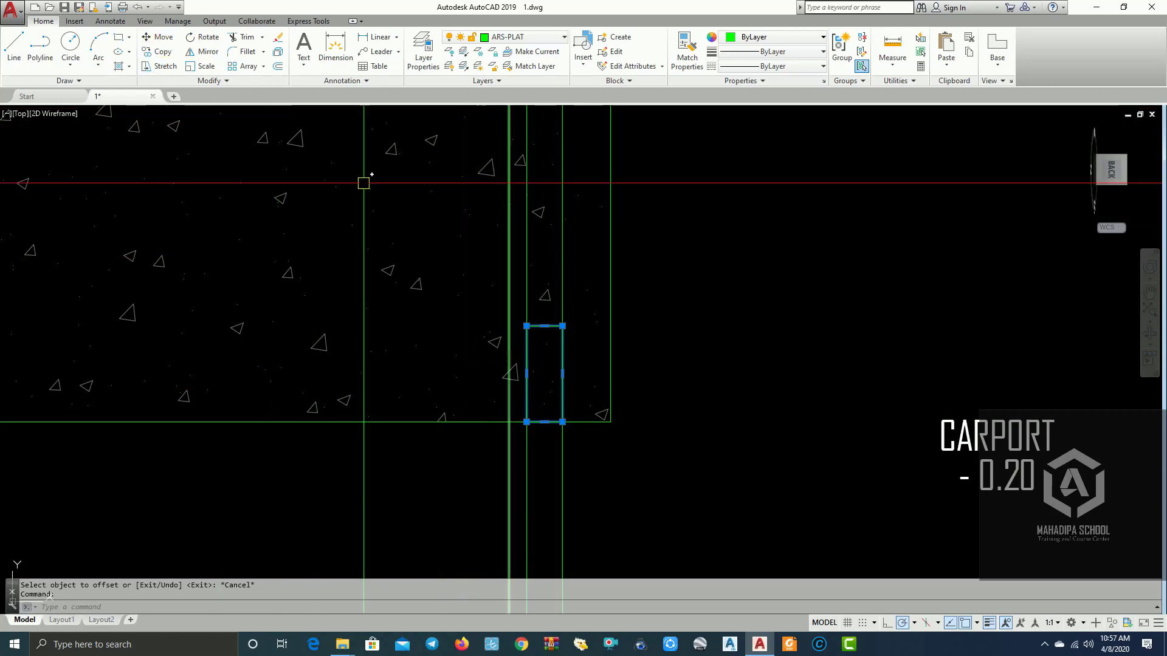
- Copy the rectangle twice to the left, making three side-by-side rectangles
{"action": "left_click", "coordinate": [163, 51]}
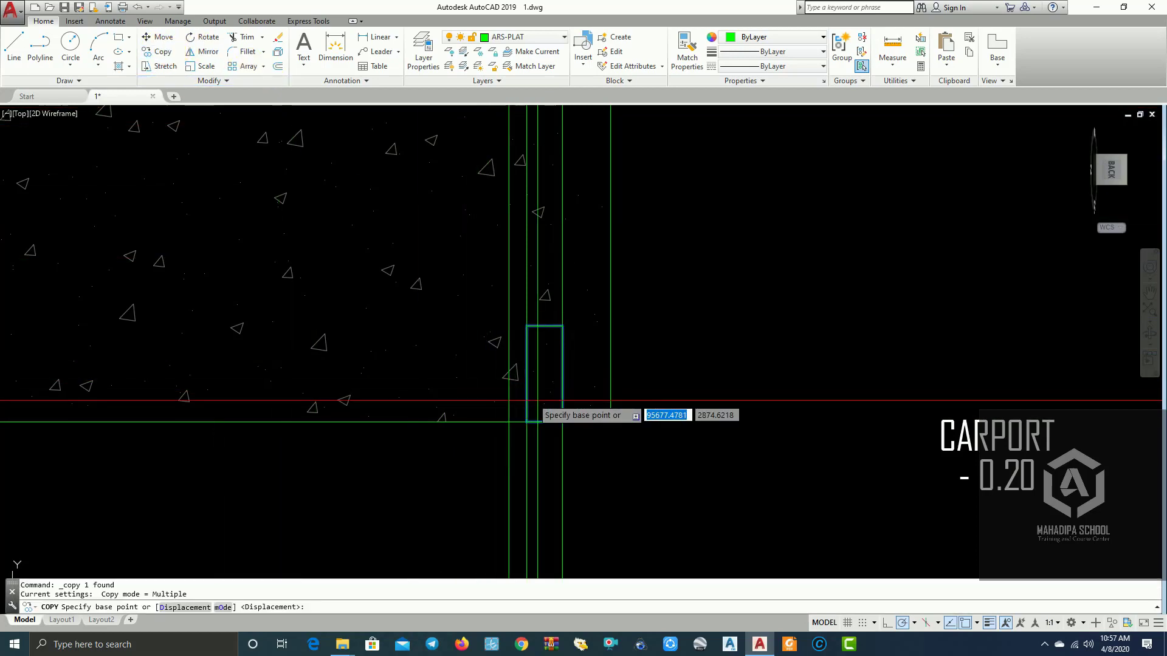
{"action": "left_click", "coordinate": [563, 421]}
{"action": "left_click", "coordinate": [509, 421]}
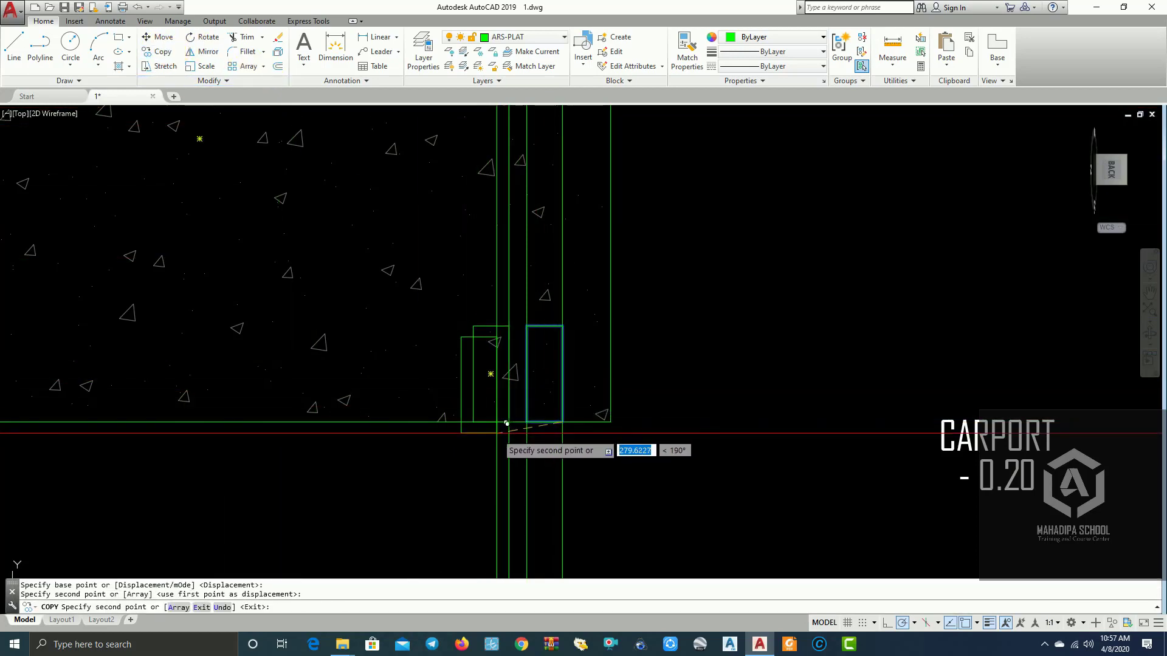
{"action": "key", "text": "Escape"}
{"action": "left_click", "coordinate": [162, 53]}
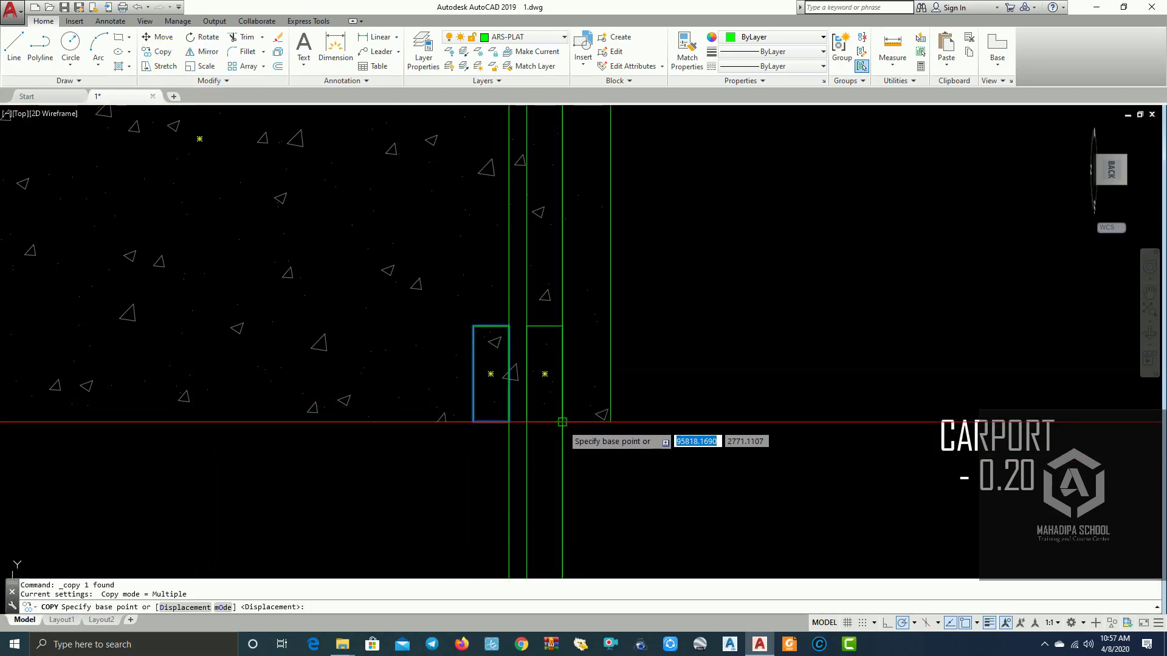
{"action": "left_click", "coordinate": [562, 421]}
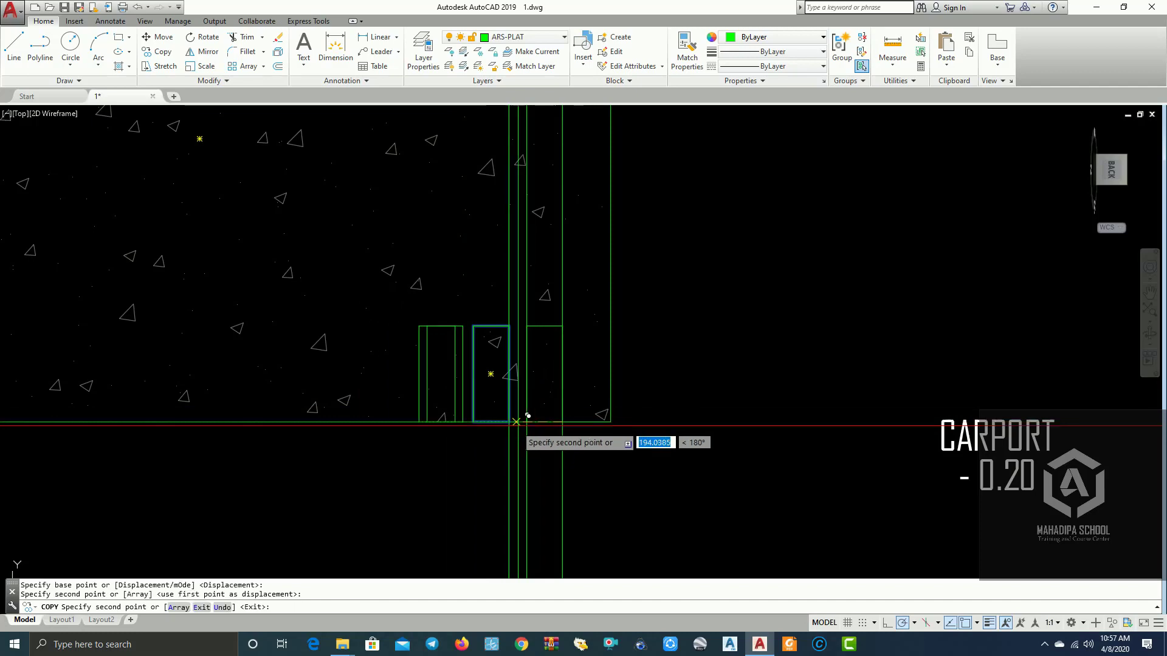
{"action": "key", "text": "Escape"}
{"action": "left_click", "coordinate": [492, 481]}
- Erase the three helper construction lines
{"action": "left_click", "coordinate": [546, 486]}
{"action": "type", "text": "e"}
{"action": "key", "text": "Return"}
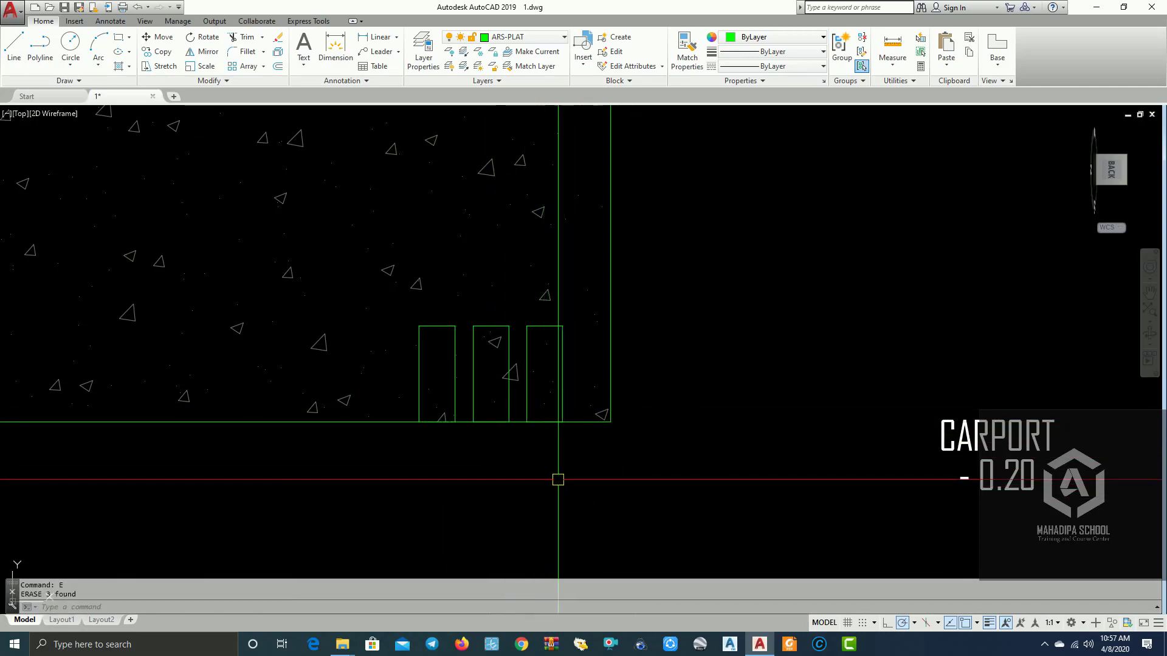
{"action": "scroll", "coordinate": [705, 444], "scroll_direction": "down", "scroll_amount": 6}
{"action": "middle_click_drag", "start_coordinate": [731, 436], "coordinate": [799, 401]}
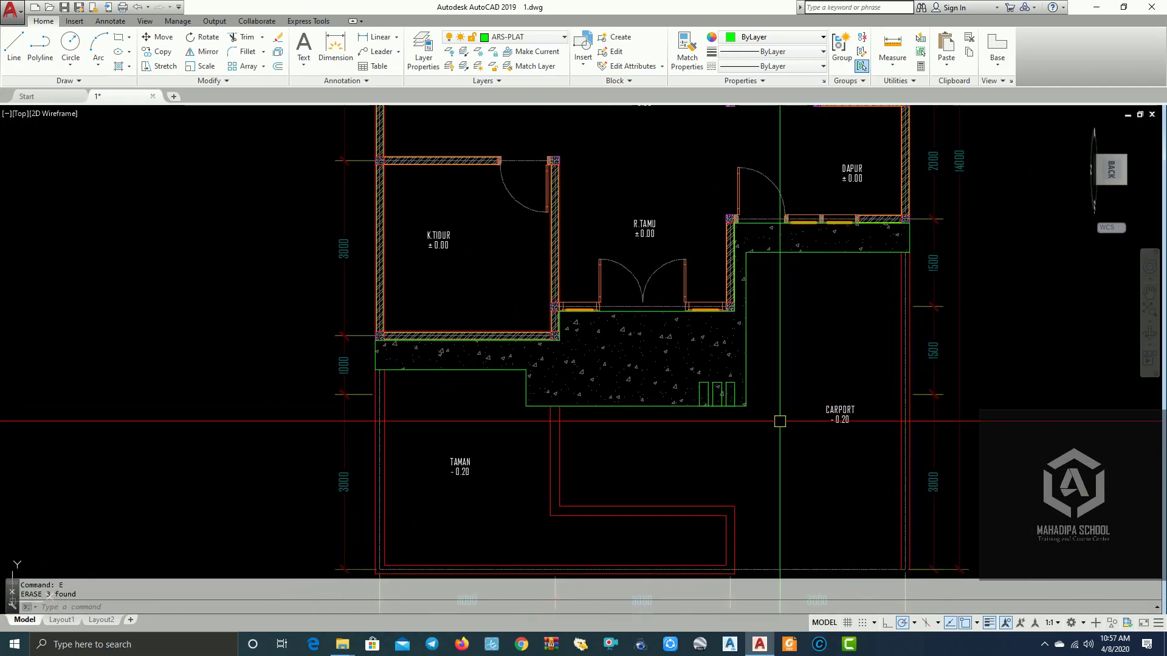
{"action": "scroll", "coordinate": [753, 401], "scroll_direction": "up", "scroll_amount": 4}
- Select the three rectangles and copy them using the wall corner as base point
{"action": "left_click", "coordinate": [695, 387]}
{"action": "scroll", "coordinate": [695, 388], "scroll_direction": "up", "scroll_amount": 2}
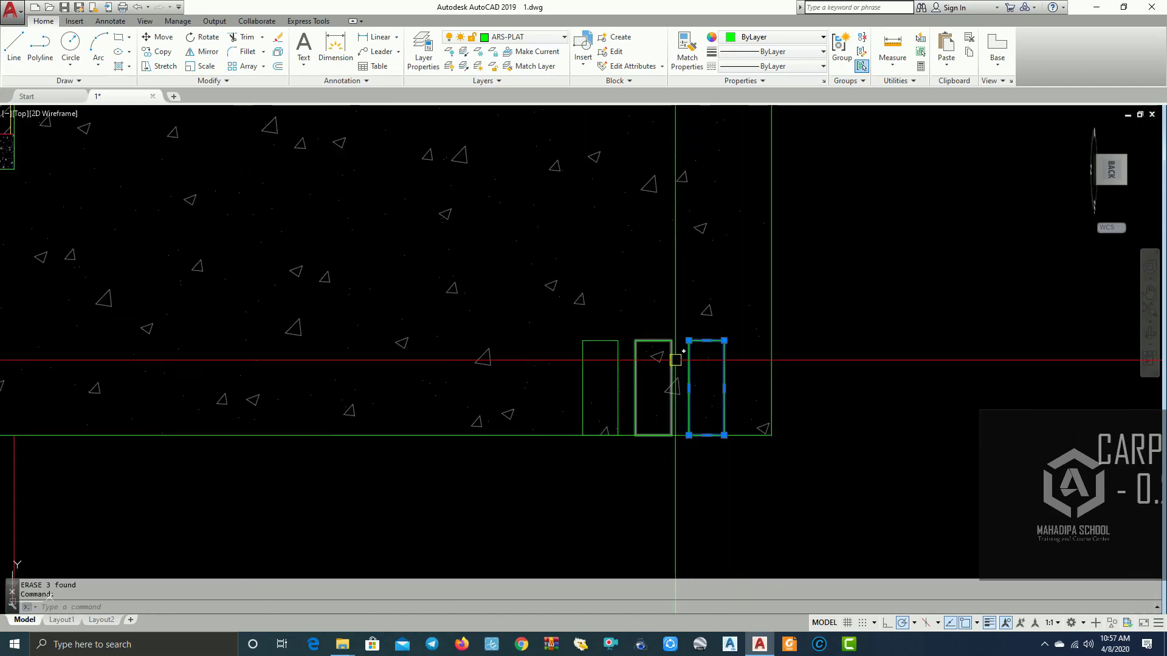
{"action": "left_click", "coordinate": [639, 366]}
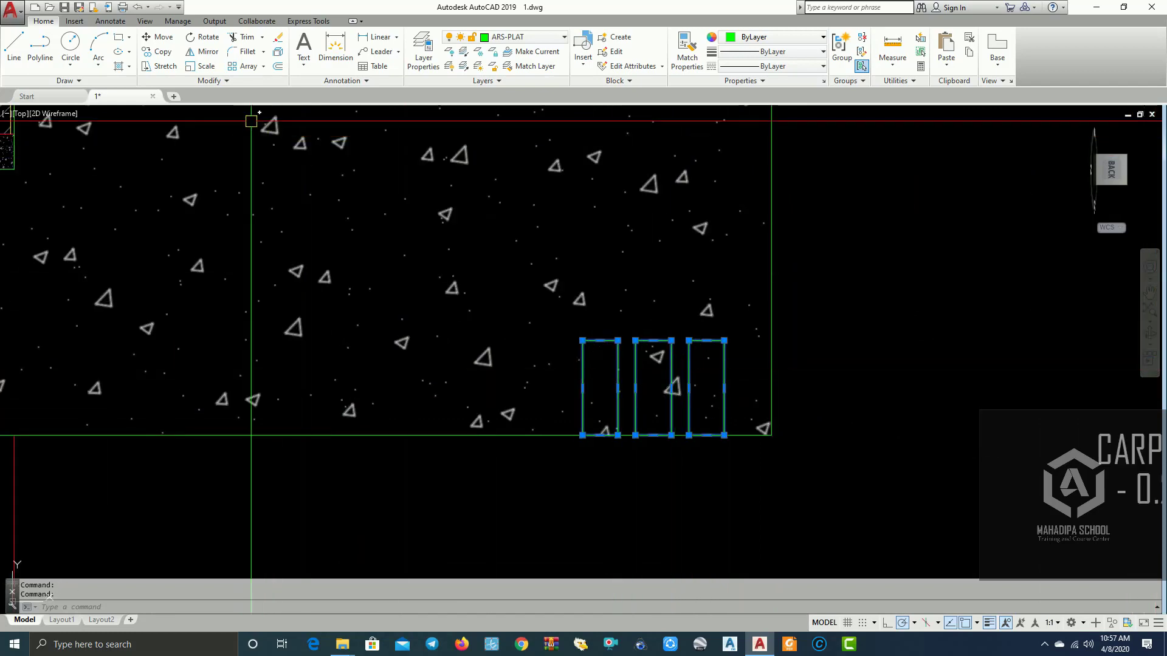
{"action": "scroll", "coordinate": [412, 341], "scroll_direction": "down", "scroll_amount": 4}
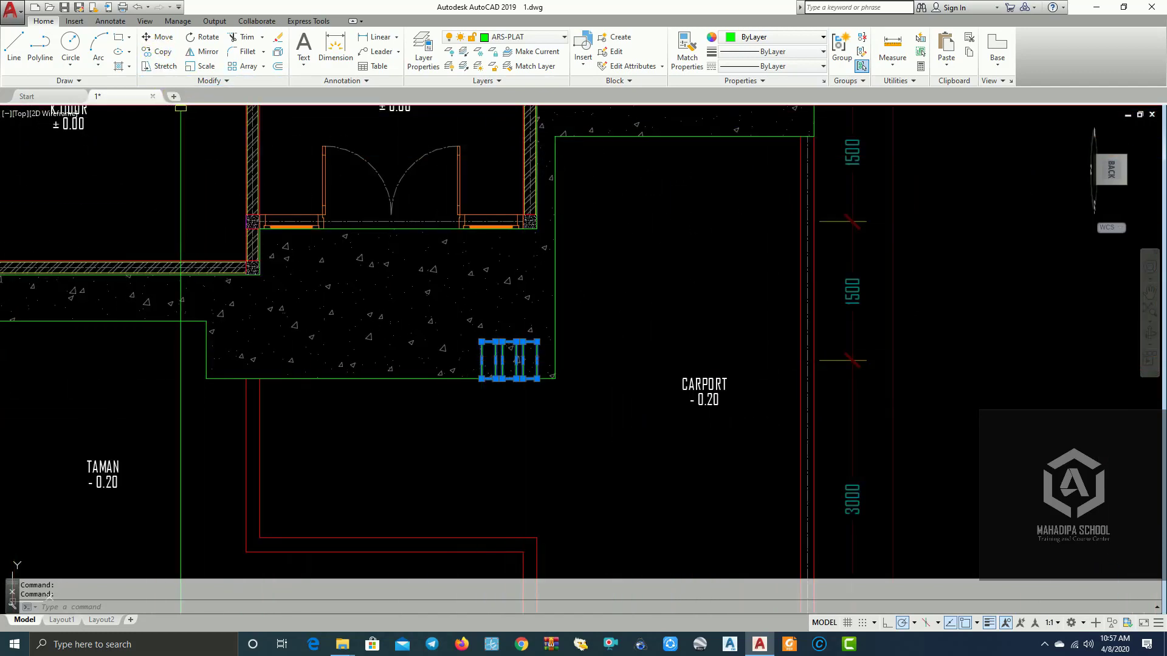
{"action": "left_click", "coordinate": [147, 52]}
{"action": "scroll", "coordinate": [668, 426], "scroll_direction": "down", "scroll_amount": 2}
{"action": "scroll", "coordinate": [328, 364], "scroll_direction": "up", "scroll_amount": 4}
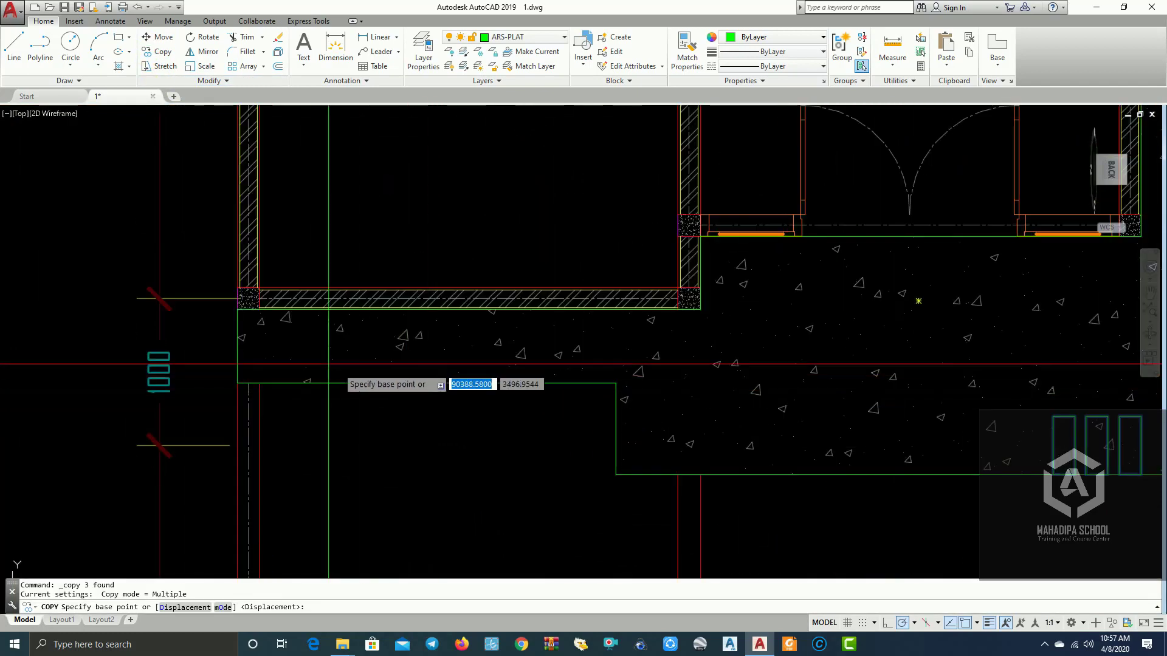
{"action": "left_click", "coordinate": [246, 300]}
{"action": "scroll", "coordinate": [247, 301], "scroll_direction": "down", "scroll_amount": 5}
{"action": "scroll", "coordinate": [182, 340], "scroll_direction": "down", "scroll_amount": 3}
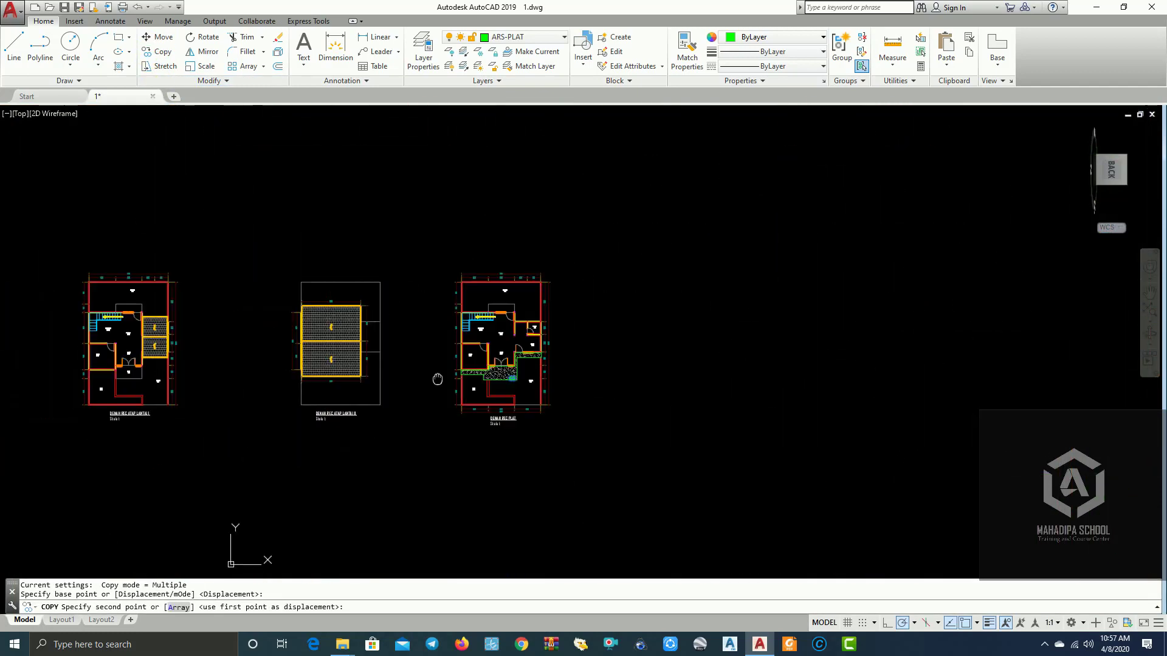
- Place the copied rectangles at the matching corner beside TERAS on the other plan
{"action": "middle_click_drag", "start_coordinate": [18, 365], "coordinate": [150, 363]}
{"action": "scroll", "coordinate": [149, 363], "scroll_direction": "up", "scroll_amount": 5}
{"action": "scroll", "coordinate": [280, 389], "scroll_direction": "up", "scroll_amount": 3}
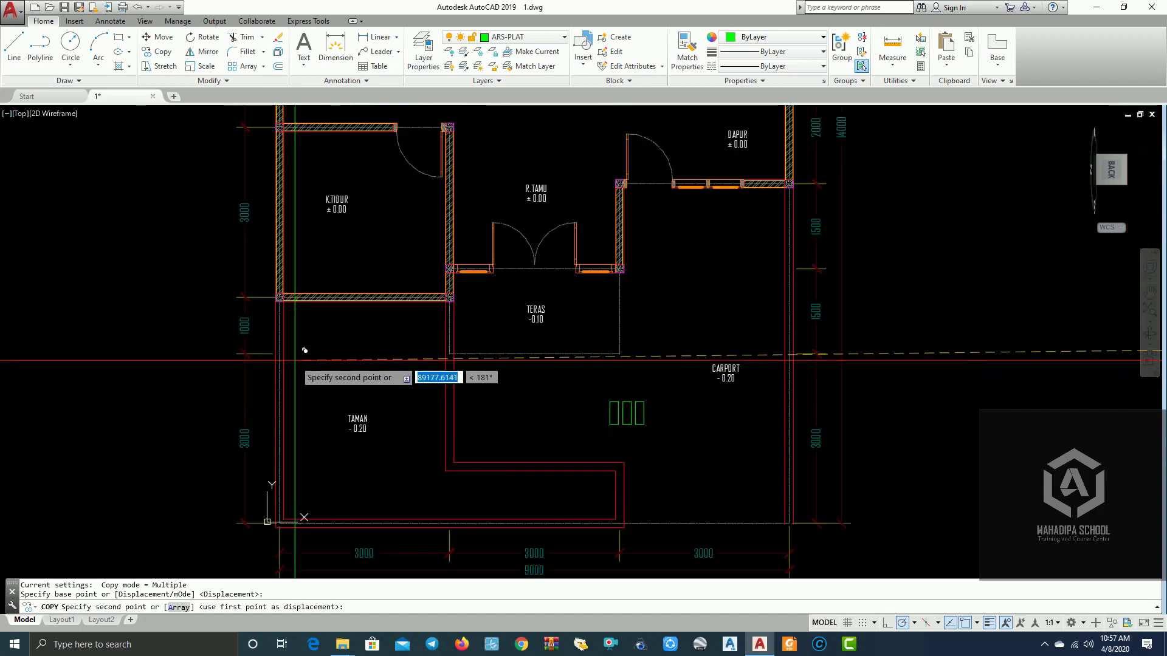
{"action": "scroll", "coordinate": [304, 347], "scroll_direction": "up", "scroll_amount": 2}
{"action": "left_click", "coordinate": [256, 238]}
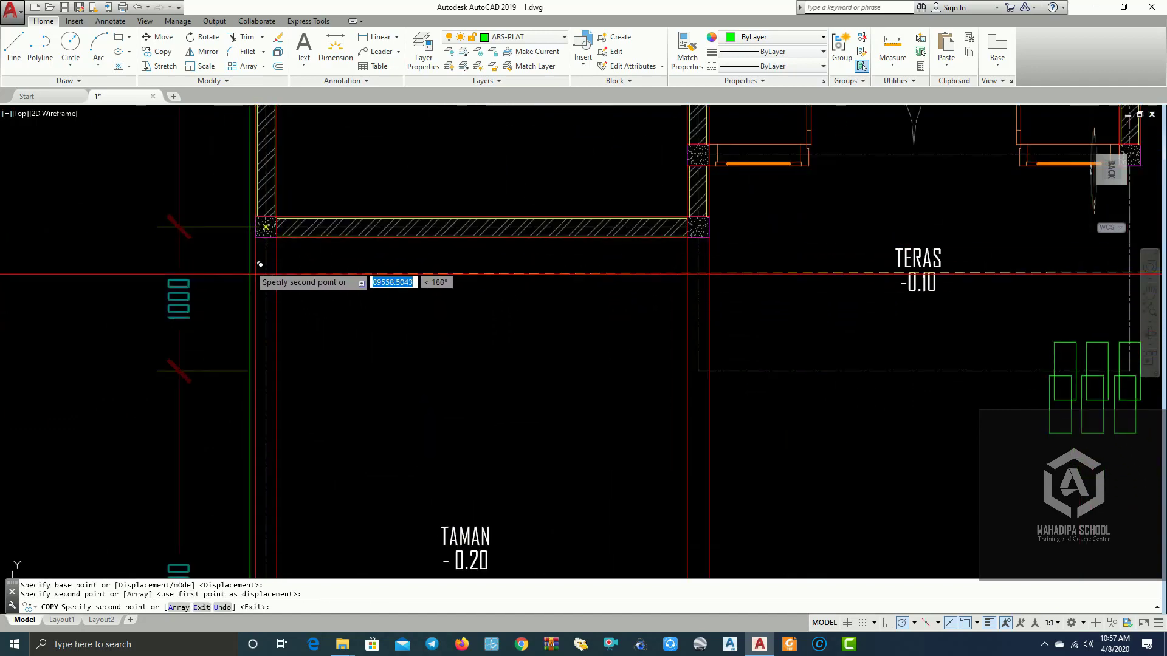
{"action": "scroll", "coordinate": [364, 341], "scroll_direction": "down", "scroll_amount": 3}
{"action": "scroll", "coordinate": [489, 382], "scroll_direction": "up", "scroll_amount": 1}
{"action": "key", "text": "Return"}
{"action": "middle_click_drag", "start_coordinate": [713, 317], "coordinate": [464, 344]}
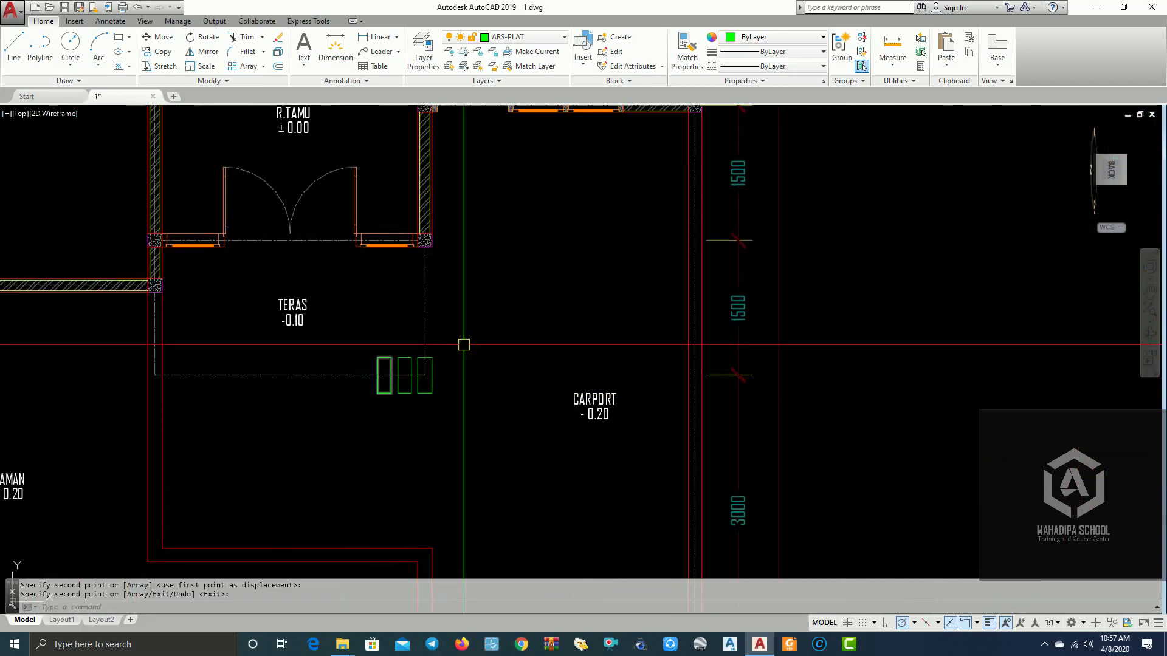
- Pan along the row of floor plans to center the DENAH REC PLAT plan
{"action": "scroll", "coordinate": [495, 340], "scroll_direction": "down", "scroll_amount": 5}
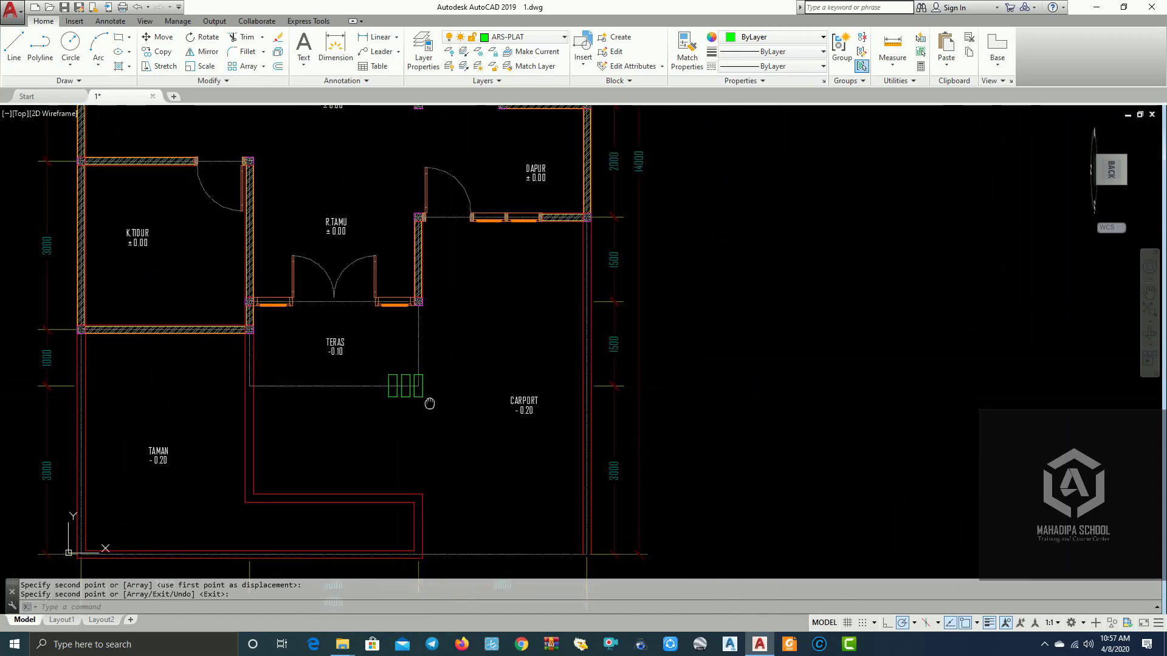
{"action": "scroll", "coordinate": [599, 471], "scroll_direction": "down", "scroll_amount": 3}
{"action": "middle_click_drag", "start_coordinate": [912, 440], "coordinate": [522, 440]}
{"action": "scroll", "coordinate": [522, 440], "scroll_direction": "down", "scroll_amount": 3}
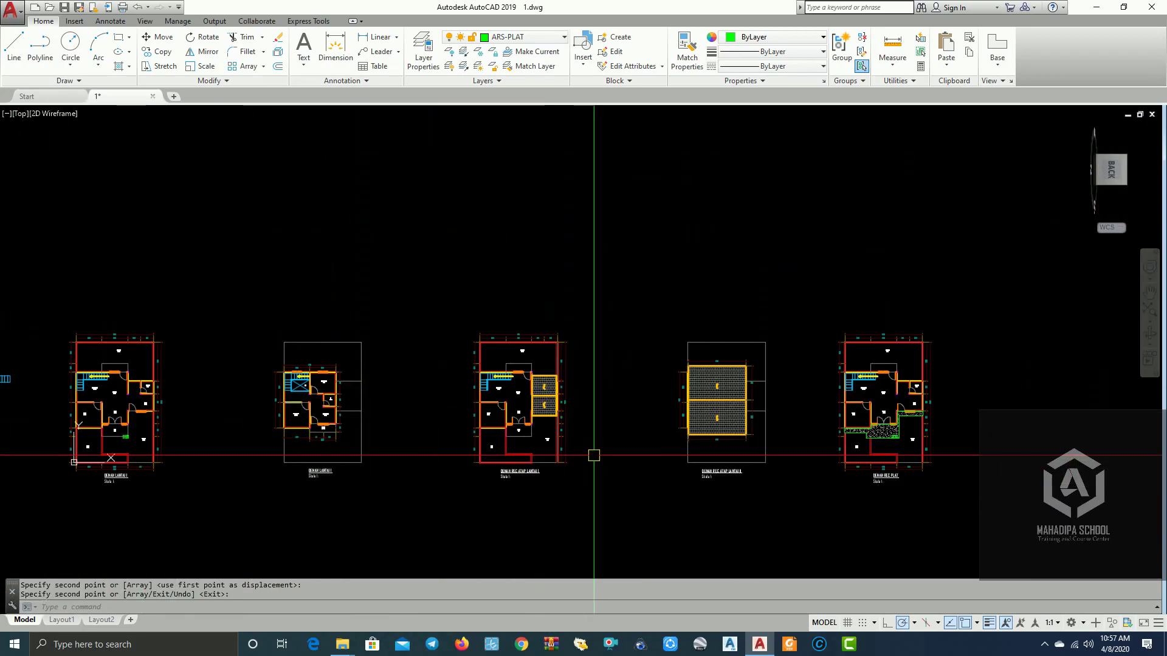
{"action": "middle_click_drag", "start_coordinate": [701, 380], "coordinate": [964, 411]}
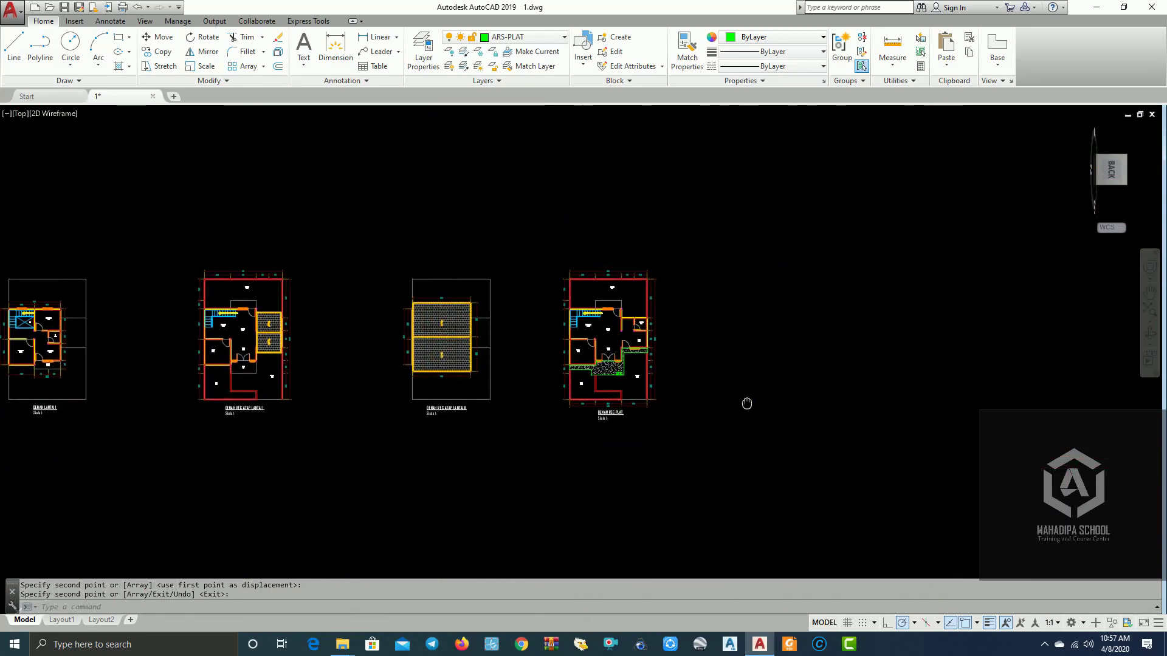
{"action": "scroll", "coordinate": [991, 370], "scroll_direction": "up", "scroll_amount": 4}
{"action": "scroll", "coordinate": [991, 370], "scroll_direction": "up", "scroll_amount": 3}
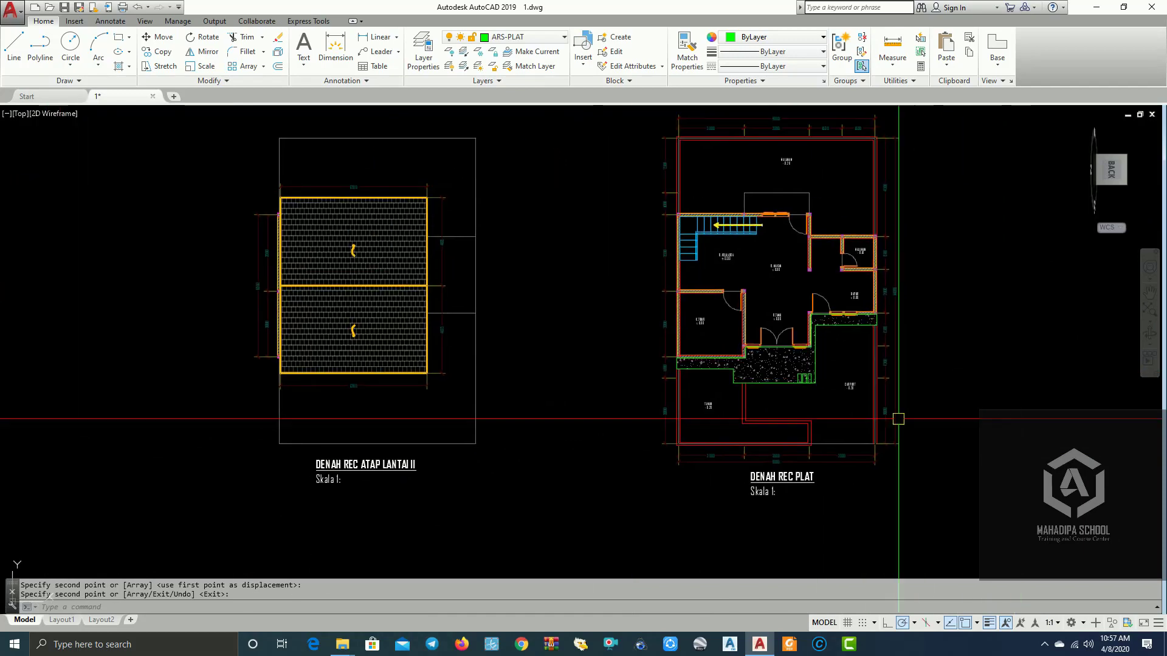
{"action": "middle_click_drag", "start_coordinate": [623, 490], "coordinate": [708, 472]}
{"action": "scroll", "coordinate": [708, 472], "scroll_direction": "up", "scroll_amount": 4}
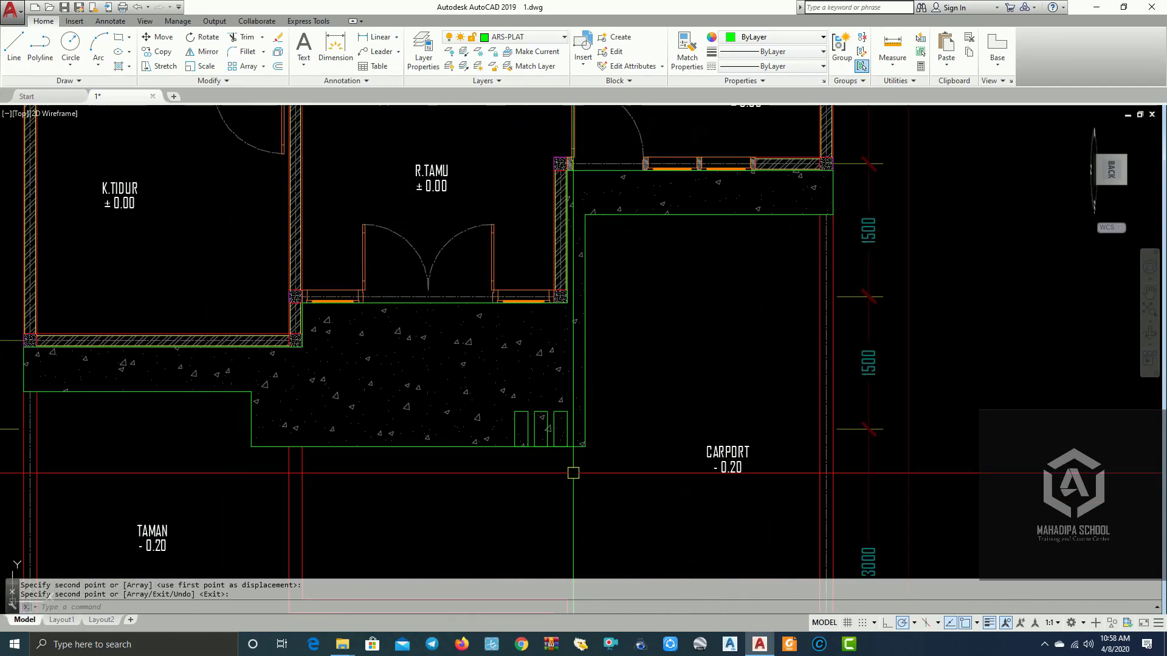
{"action": "scroll", "coordinate": [972, 571], "scroll_direction": "down", "scroll_amount": 2}
{"action": "scroll", "coordinate": [534, 458], "scroll_direction": "down", "scroll_amount": 3}
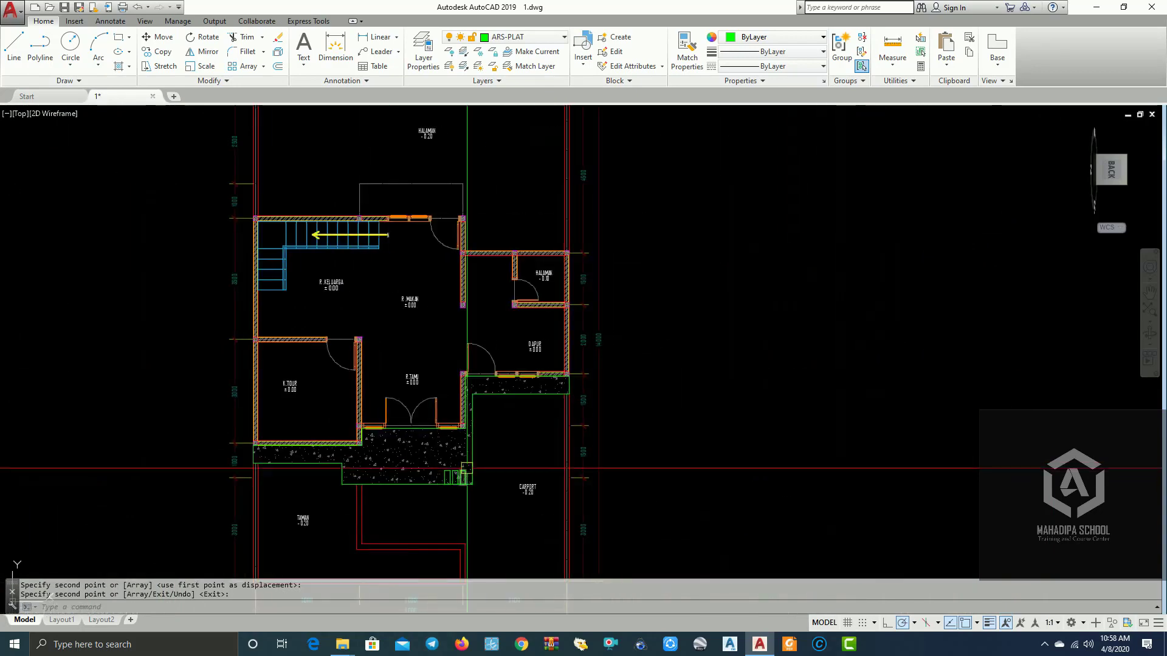
{"action": "scroll", "coordinate": [535, 458], "scroll_direction": "down", "scroll_amount": 3}
{"action": "scroll", "coordinate": [698, 425], "scroll_direction": "down", "scroll_amount": 1}
{"action": "scroll", "coordinate": [638, 426], "scroll_direction": "up", "scroll_amount": 2}
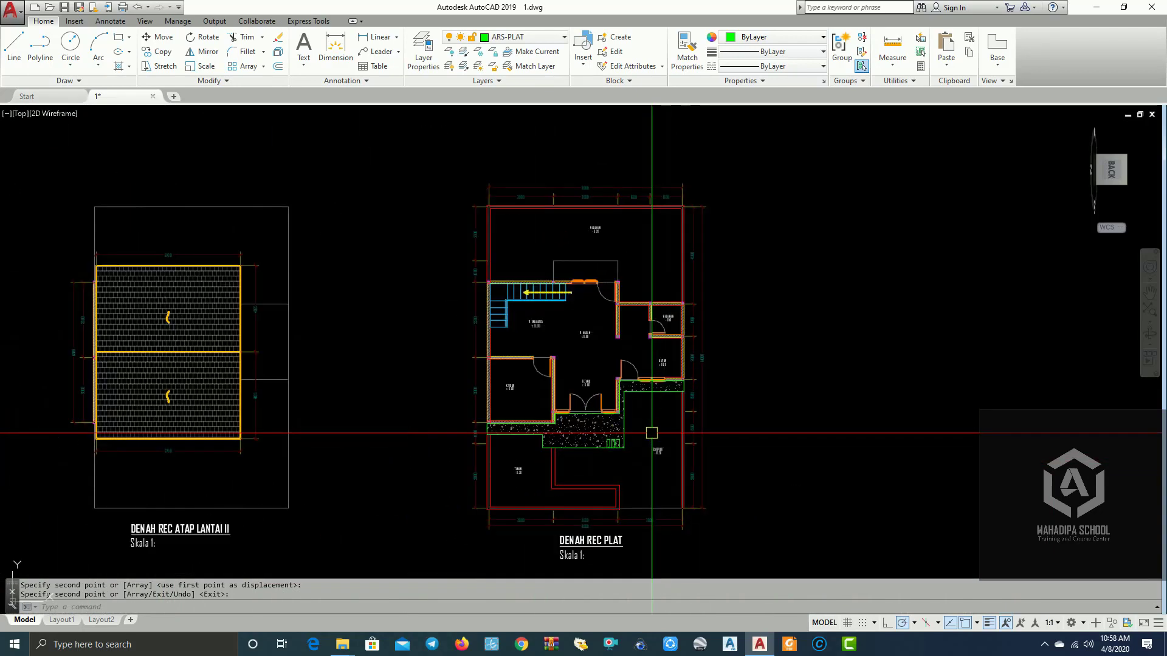
- Pan sideways to bring the slab plan and roof plans side by side
{"action": "middle_click_drag", "start_coordinate": [699, 426], "coordinate": [936, 444]}
{"action": "scroll", "coordinate": [936, 444], "scroll_direction": "down", "scroll_amount": 4}
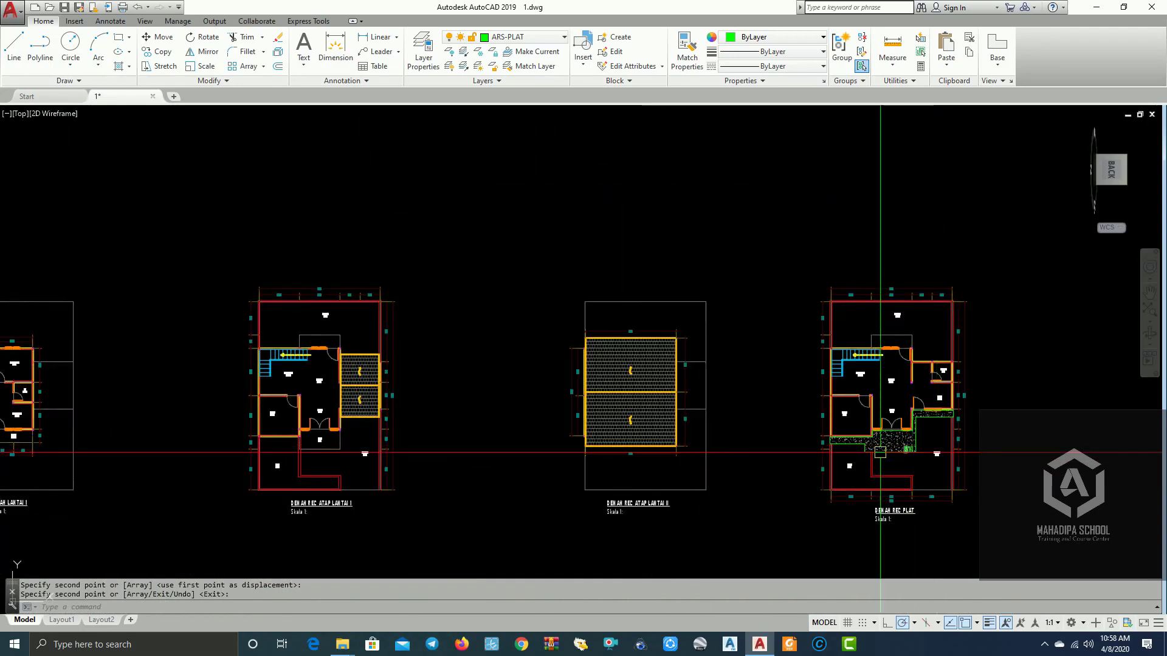
{"action": "scroll", "coordinate": [790, 438], "scroll_direction": "up", "scroll_amount": 1}
{"action": "mouse_move", "coordinate": [671, 432]}
{"action": "middle_mouse_down"}
{"action": "mouse_move", "coordinate": [532, 429]}
{"action": "mouse_move", "coordinate": [702, 429]}
{"action": "mouse_move", "coordinate": [504, 438]}
{"action": "middle_mouse_up"}
{"action": "middle_click_drag", "start_coordinate": [255, 435], "coordinate": [1021, 416]}
{"action": "mouse_move", "coordinate": [622, 404]}
{"action": "middle_mouse_down"}
{"action": "mouse_move", "coordinate": [810, 404]}
{"action": "mouse_move", "coordinate": [544, 412]}
{"action": "mouse_move", "coordinate": [457, 399]}
{"action": "middle_mouse_up"}
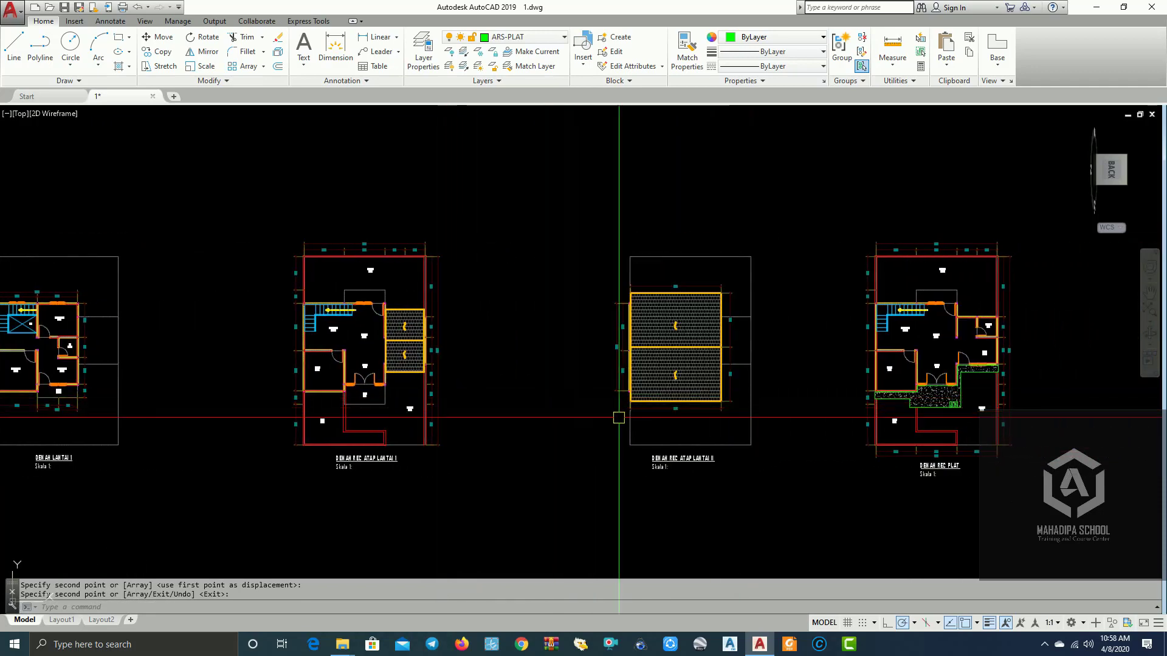
{"action": "mouse_move", "coordinate": [836, 435]}
{"action": "middle_mouse_down"}
{"action": "mouse_move", "coordinate": [610, 409]}
{"action": "mouse_move", "coordinate": [712, 413]}
{"action": "middle_mouse_up"}
- Zoom in and out to frame the DENAH REC PLAT plan beside the roof plans
{"action": "scroll", "coordinate": [669, 413], "scroll_direction": "up", "scroll_amount": 3}
{"action": "scroll", "coordinate": [668, 413], "scroll_direction": "down", "scroll_amount": 2}
{"action": "scroll", "coordinate": [655, 417], "scroll_direction": "down", "scroll_amount": 1}
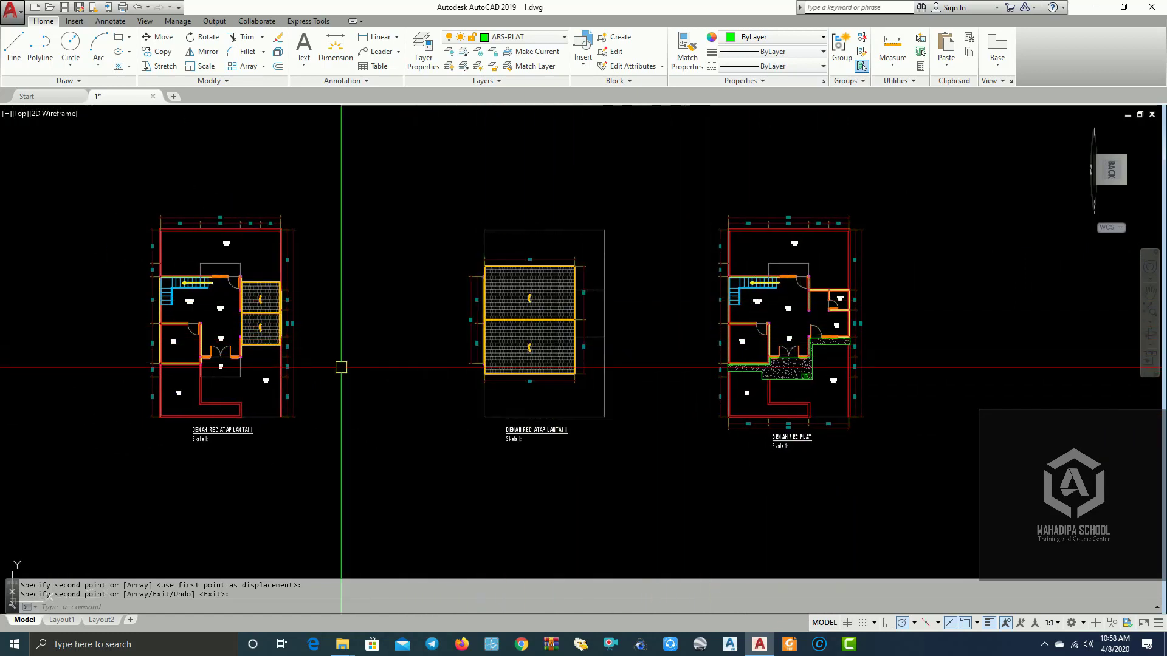
{"action": "scroll", "coordinate": [303, 375], "scroll_direction": "down", "scroll_amount": 1}
{"action": "scroll", "coordinate": [291, 383], "scroll_direction": "up", "scroll_amount": 2}
{"action": "scroll", "coordinate": [297, 395], "scroll_direction": "down", "scroll_amount": 1}
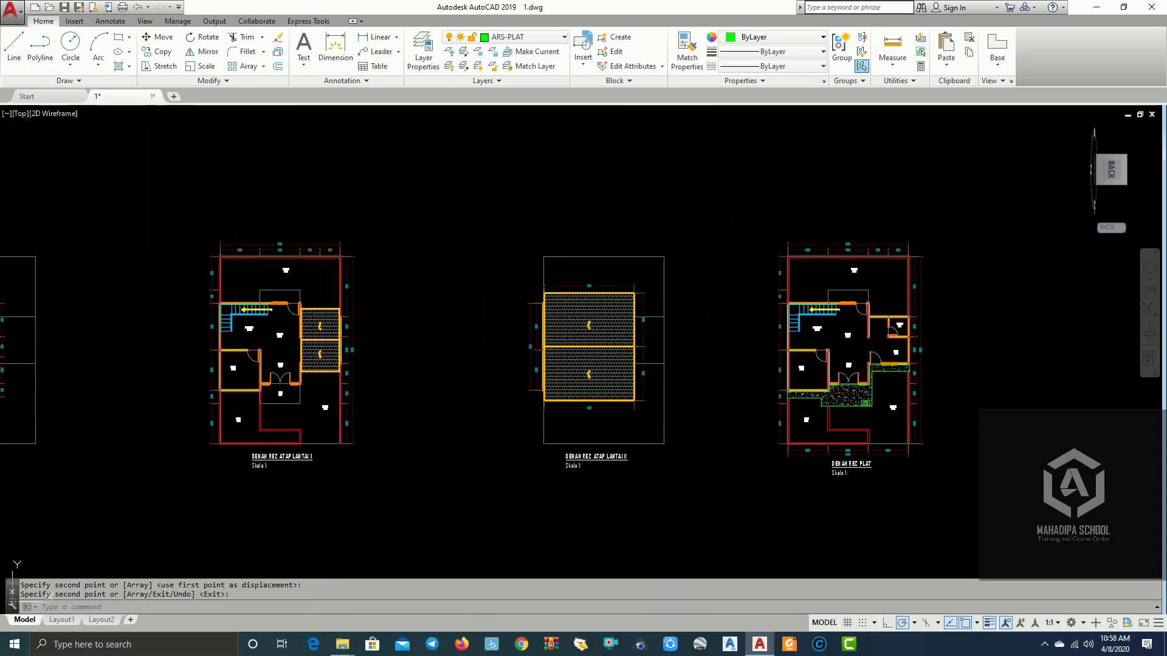
{"action": "scroll", "coordinate": [292, 413], "scroll_direction": "down", "scroll_amount": 2}
{"action": "scroll", "coordinate": [339, 424], "scroll_direction": "up", "scroll_amount": 1}
{"action": "scroll", "coordinate": [471, 425], "scroll_direction": "up", "scroll_amount": 1}
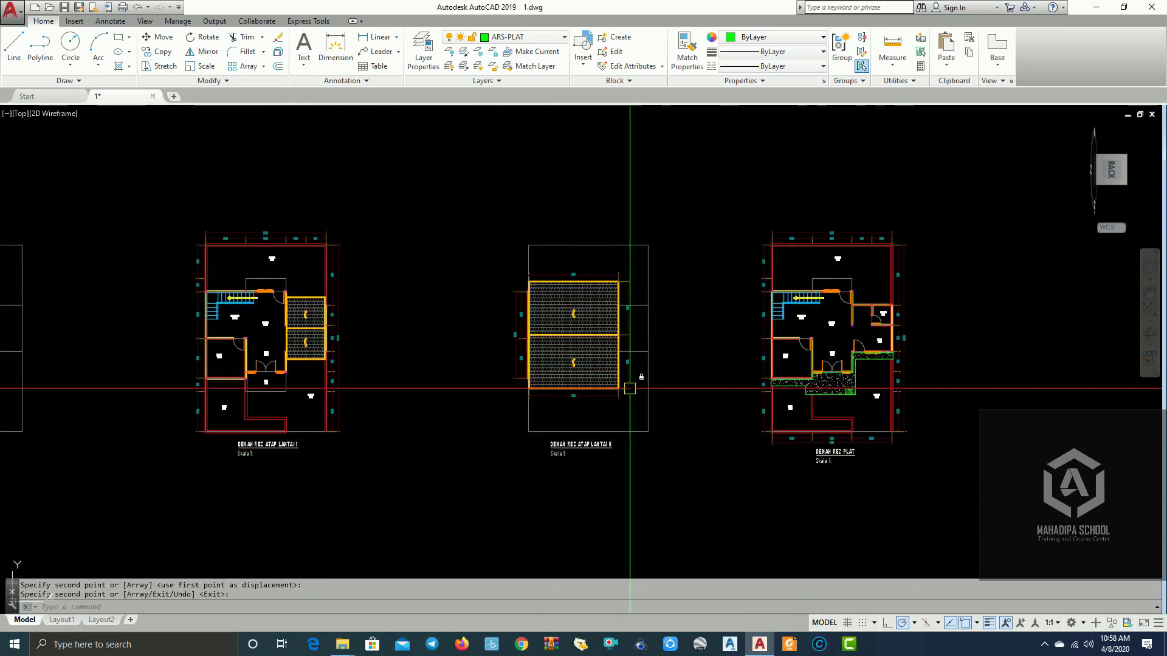
{"action": "scroll", "coordinate": [959, 351], "scroll_direction": "up", "scroll_amount": 2}
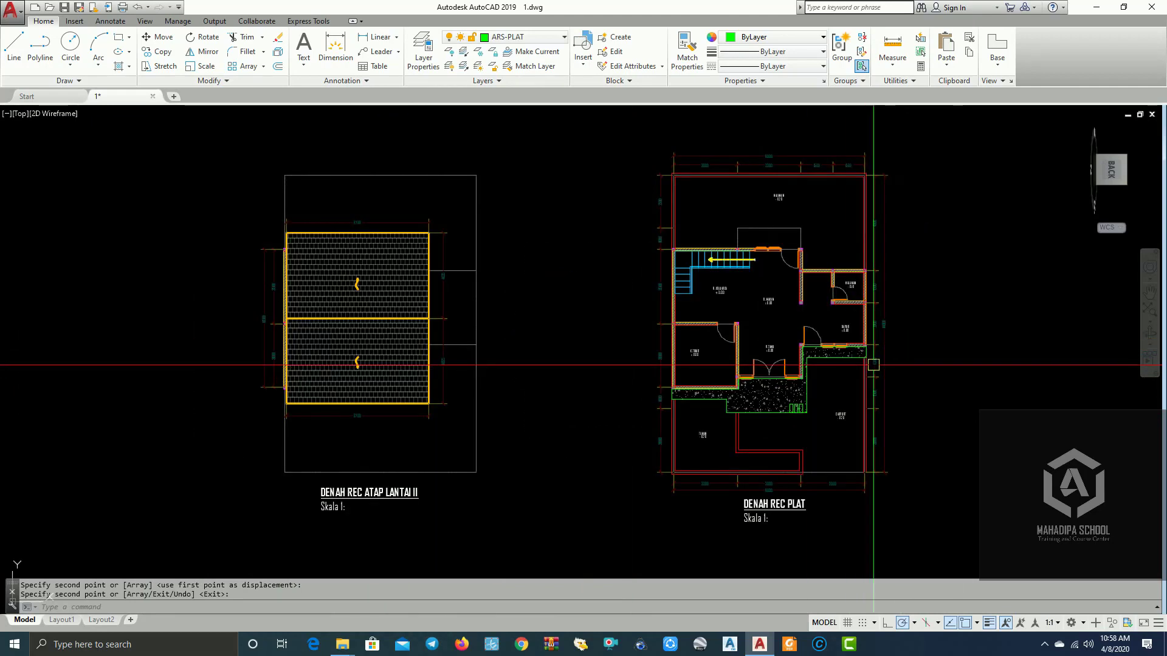
{"action": "scroll", "coordinate": [486, 365], "scroll_direction": "down", "scroll_amount": 1}
{"action": "scroll", "coordinate": [302, 386], "scroll_direction": "up", "scroll_amount": 2}
{"action": "scroll", "coordinate": [304, 385], "scroll_direction": "up", "scroll_amount": 1}
{"action": "scroll", "coordinate": [334, 364], "scroll_direction": "down", "scroll_amount": 2}
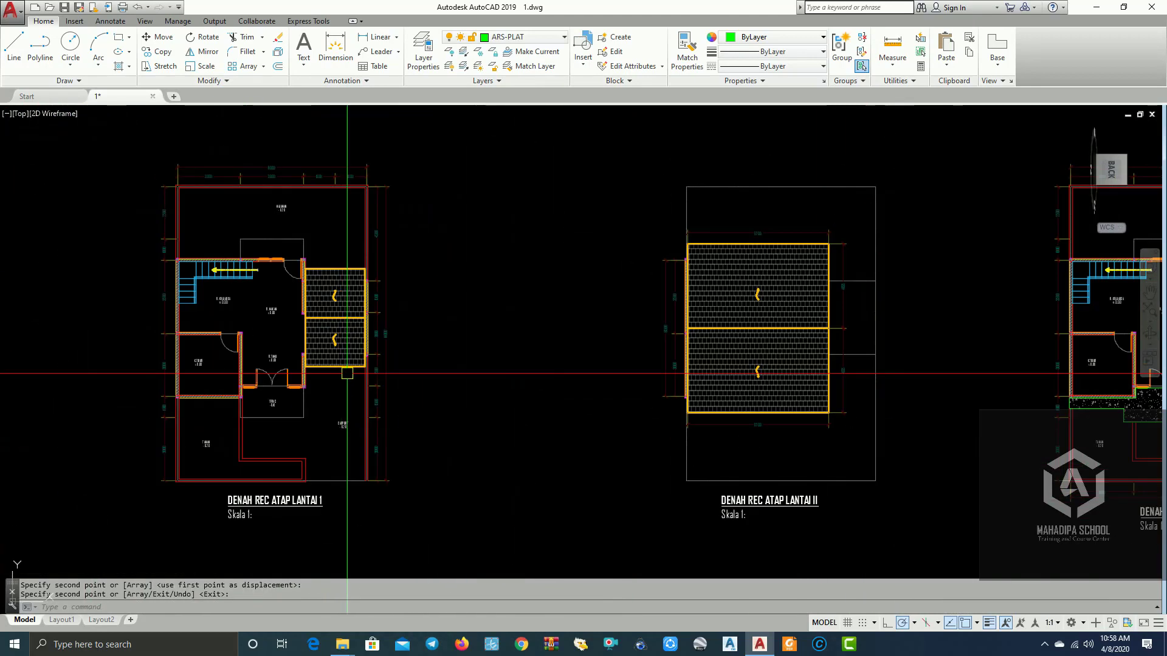
{"action": "scroll", "coordinate": [395, 304], "scroll_direction": "down", "scroll_amount": 1}
{"action": "key", "text": "Return"}
{"action": "left_click", "coordinate": [448, 248]}
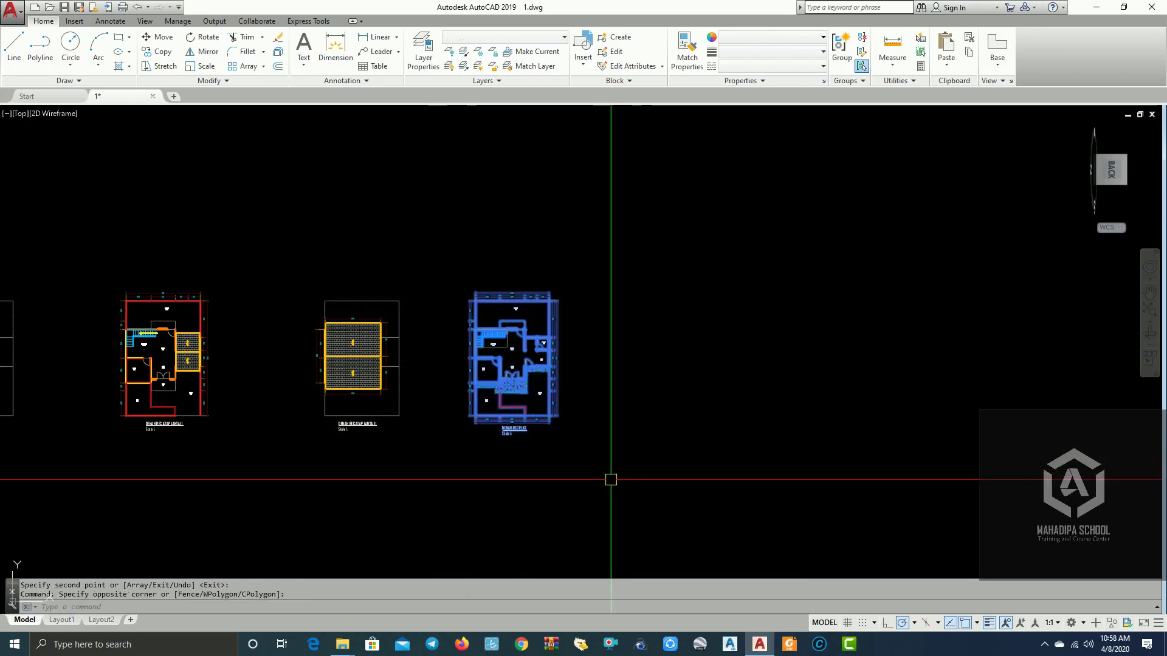
{"action": "left_click", "coordinate": [164, 59]}
{"action": "left_click", "coordinate": [496, 389]}
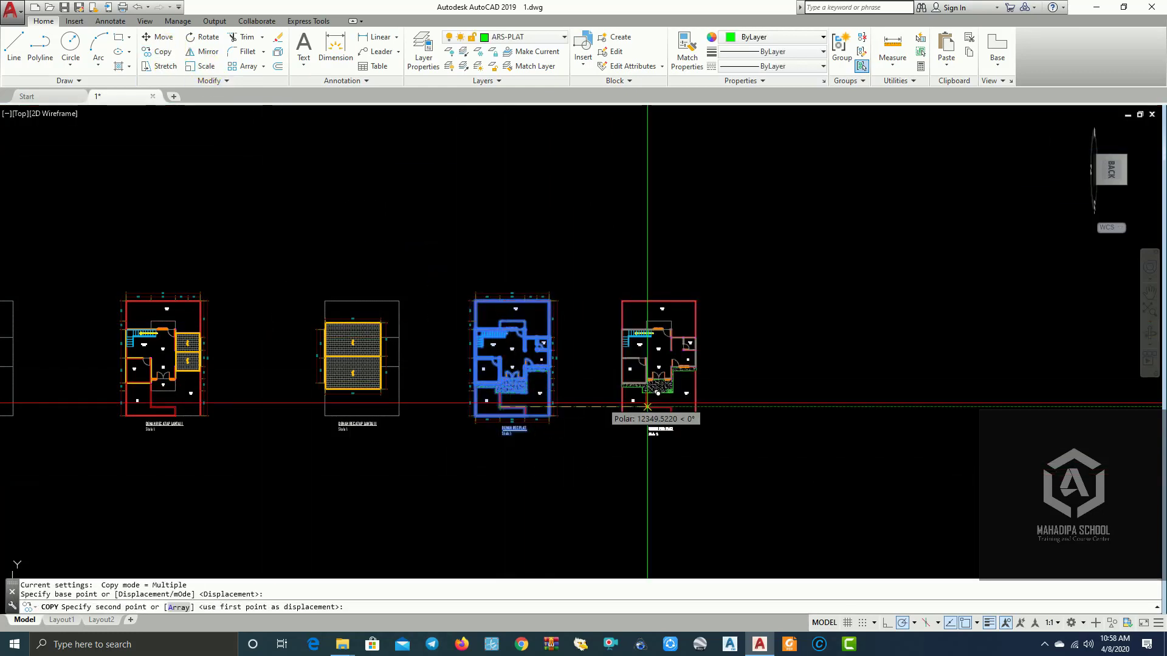
{"action": "scroll", "coordinate": [669, 401], "scroll_direction": "down", "scroll_amount": 2}
{"action": "mouse_move", "coordinate": [571, 231]}
{"action": "middle_mouse_down"}
{"action": "mouse_move", "coordinate": [571, 373]}
{"action": "mouse_move", "coordinate": [774, 310]}
{"action": "middle_mouse_up"}
{"action": "left_click", "coordinate": [540, 342]}
{"action": "scroll", "coordinate": [698, 308], "scroll_direction": "down", "scroll_amount": 1}
{"action": "key", "text": "ctrl+z"}
{"action": "key", "text": "ctrl+z"}
{"action": "scroll", "coordinate": [672, 403], "scroll_direction": "up", "scroll_amount": 2}
{"action": "scroll", "coordinate": [704, 417], "scroll_direction": "up", "scroll_amount": 2}
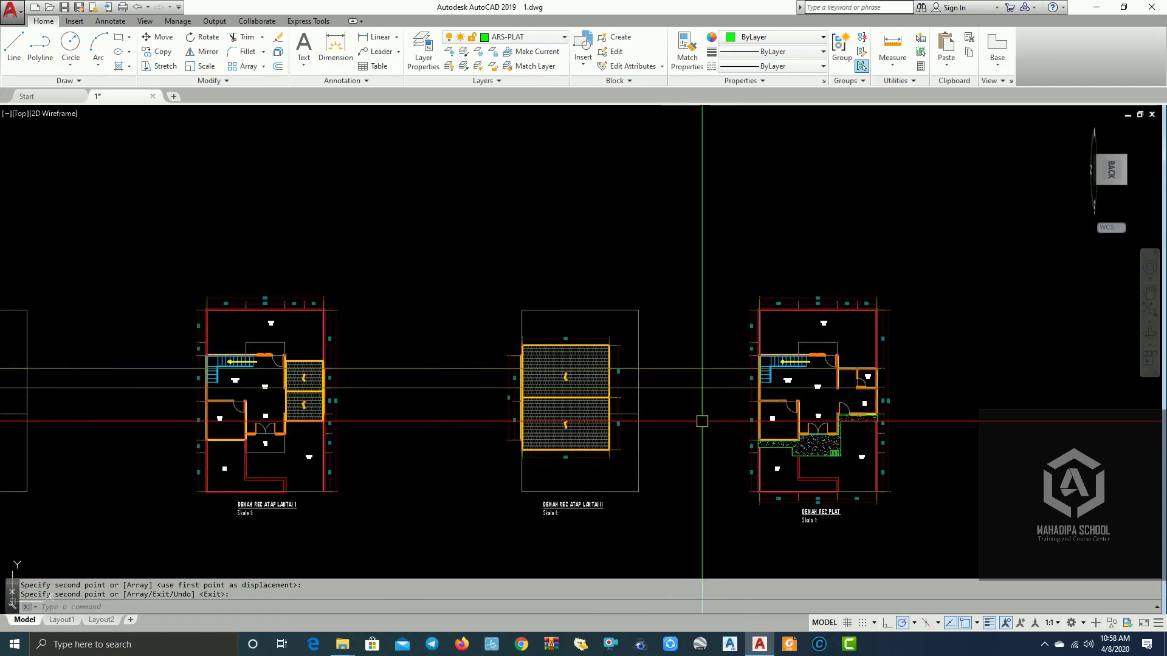
{"action": "scroll", "coordinate": [699, 417], "scroll_direction": "down", "scroll_amount": 3}
{"action": "scroll", "coordinate": [701, 423], "scroll_direction": "up", "scroll_amount": 3}
{"action": "scroll", "coordinate": [696, 418], "scroll_direction": "down", "scroll_amount": 3}
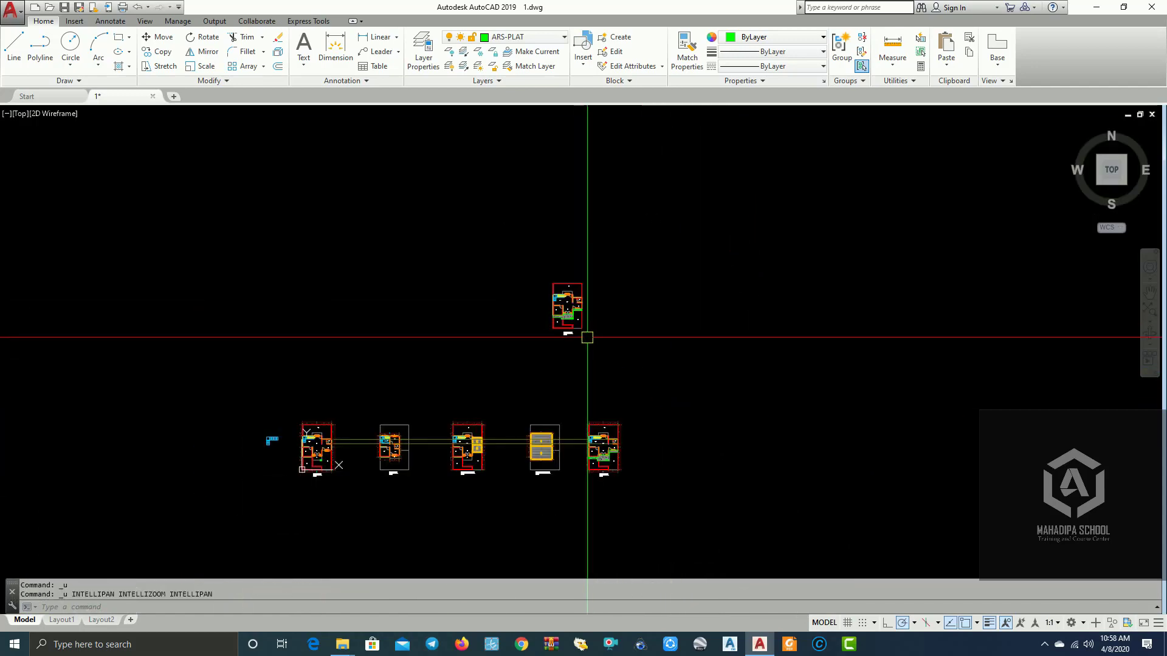
{"action": "scroll", "coordinate": [614, 451], "scroll_direction": "up", "scroll_amount": 2}
{"action": "scroll", "coordinate": [577, 480], "scroll_direction": "down", "scroll_amount": 2}
{"action": "scroll", "coordinate": [587, 474], "scroll_direction": "up", "scroll_amount": 2}
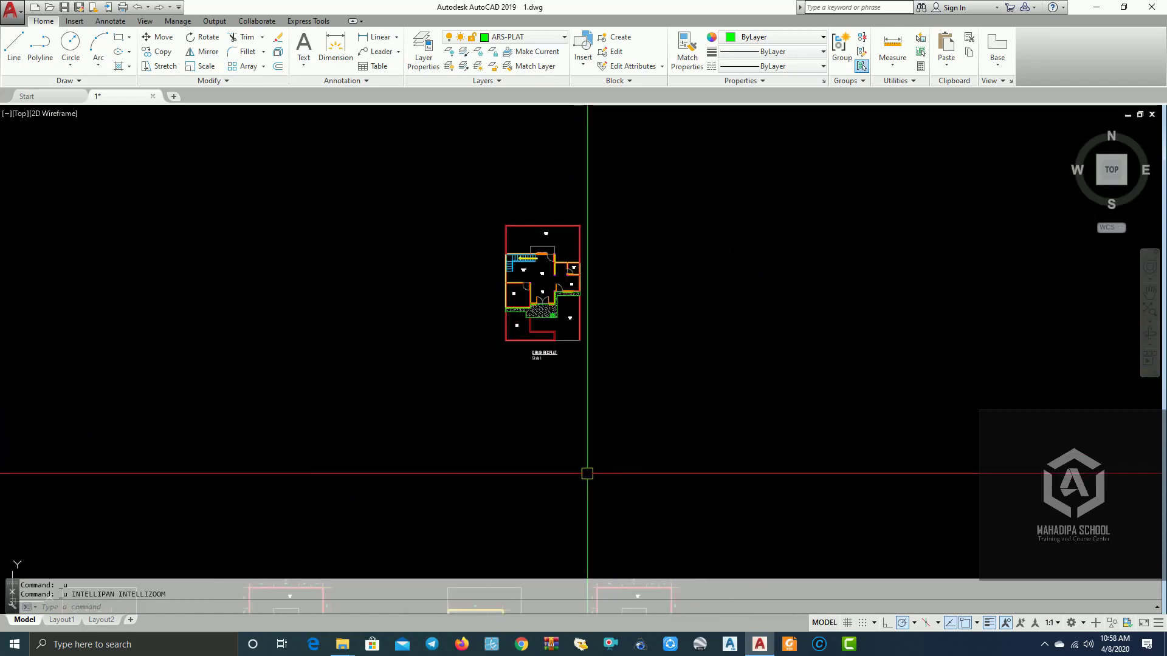
{"action": "scroll", "coordinate": [590, 471], "scroll_direction": "up", "scroll_amount": 4}
{"action": "scroll", "coordinate": [590, 469], "scroll_direction": "down", "scroll_amount": 2}
{"action": "scroll", "coordinate": [590, 469], "scroll_direction": "down", "scroll_amount": 3}
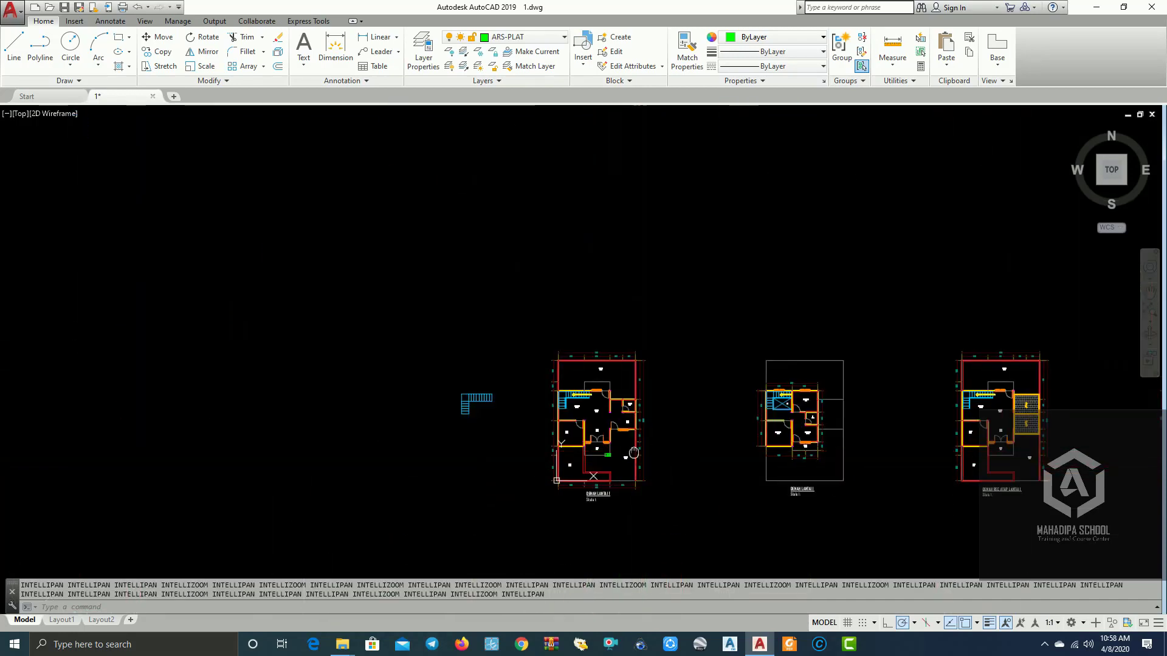
{"action": "middle_click_drag", "start_coordinate": [590, 469], "coordinate": [407, 462]}
{"action": "middle_click_drag", "start_coordinate": [790, 425], "coordinate": [546, 414]}
{"action": "scroll", "coordinate": [649, 391], "scroll_direction": "up", "scroll_amount": 3}
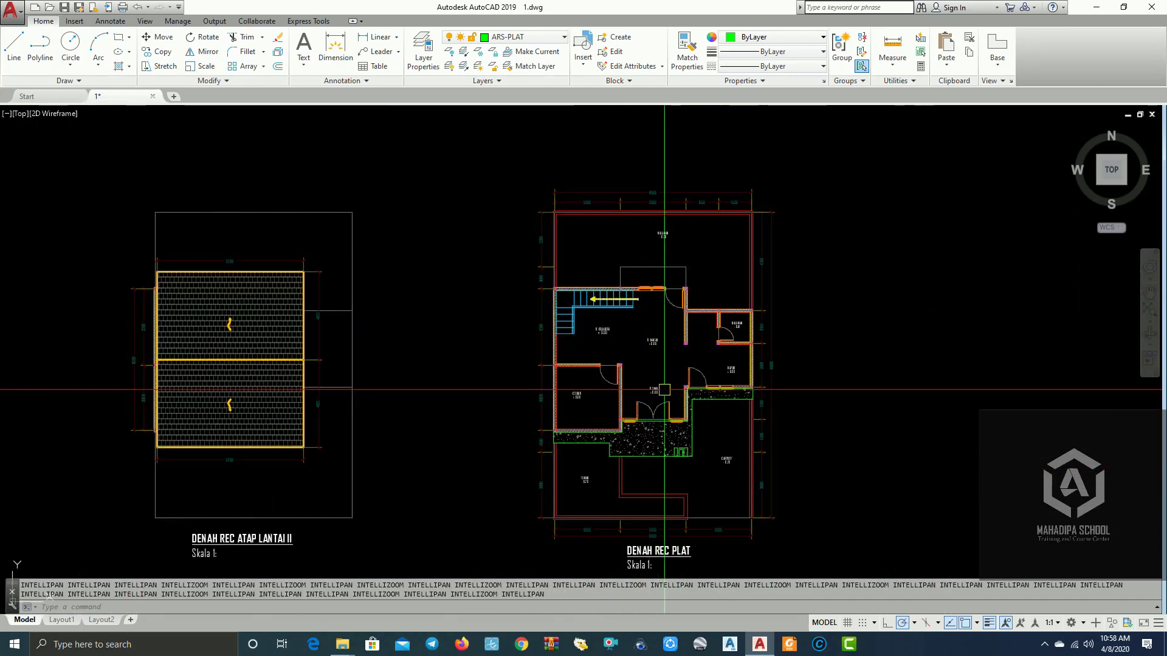
{"action": "scroll", "coordinate": [601, 244], "scroll_direction": "up", "scroll_amount": 2}
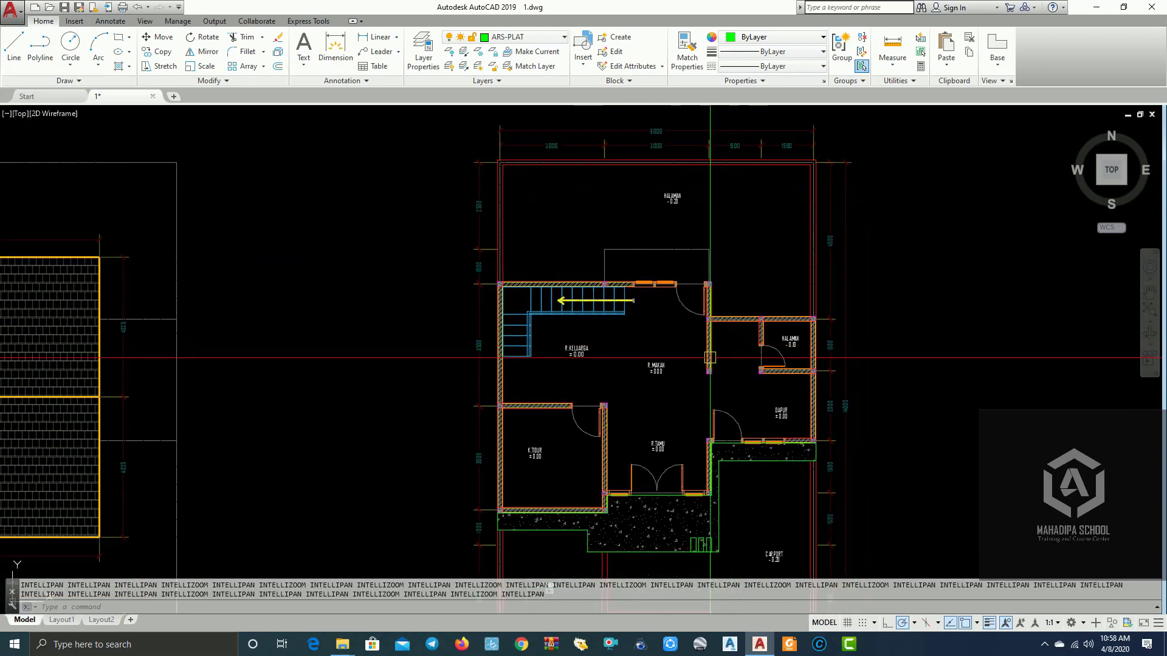
{"action": "scroll", "coordinate": [577, 389], "scroll_direction": "down", "scroll_amount": 2}
{"action": "scroll", "coordinate": [576, 393], "scroll_direction": "up", "scroll_amount": 1}
{"action": "scroll", "coordinate": [552, 338], "scroll_direction": "down", "scroll_amount": 4}
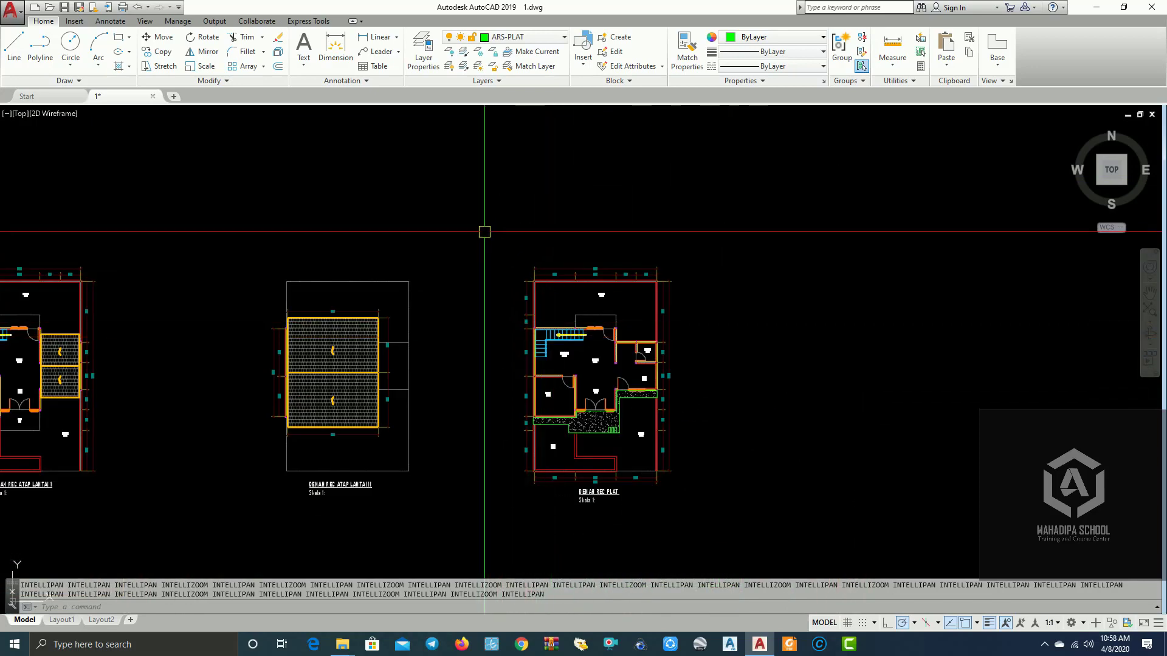
- Copy the DENAH REC PLAT slab plan into the empty area above the plan row
{"action": "left_click", "coordinate": [529, 221]}
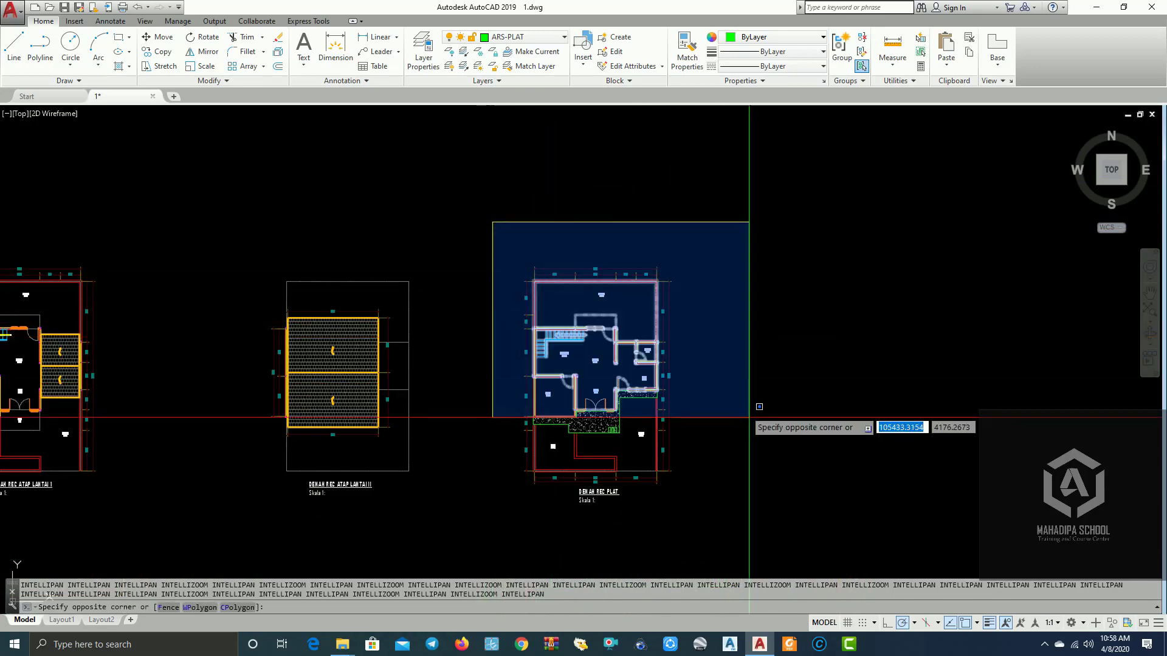
{"action": "left_click", "coordinate": [743, 521]}
{"action": "left_click", "coordinate": [534, 280]}
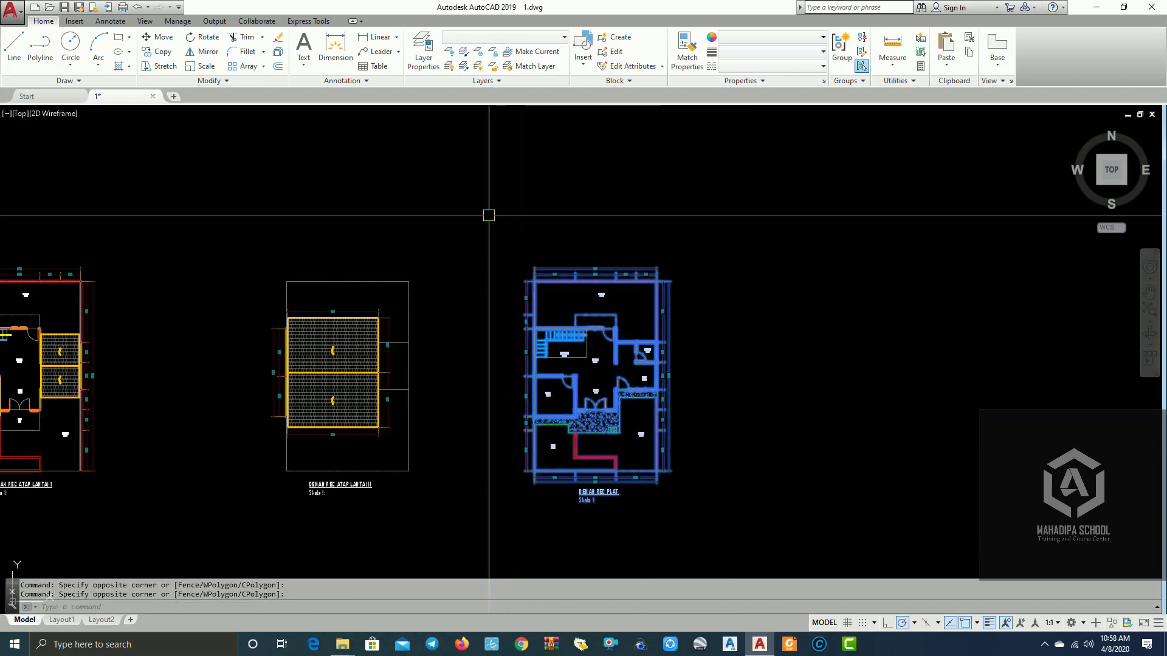
{"action": "left_click", "coordinate": [159, 51]}
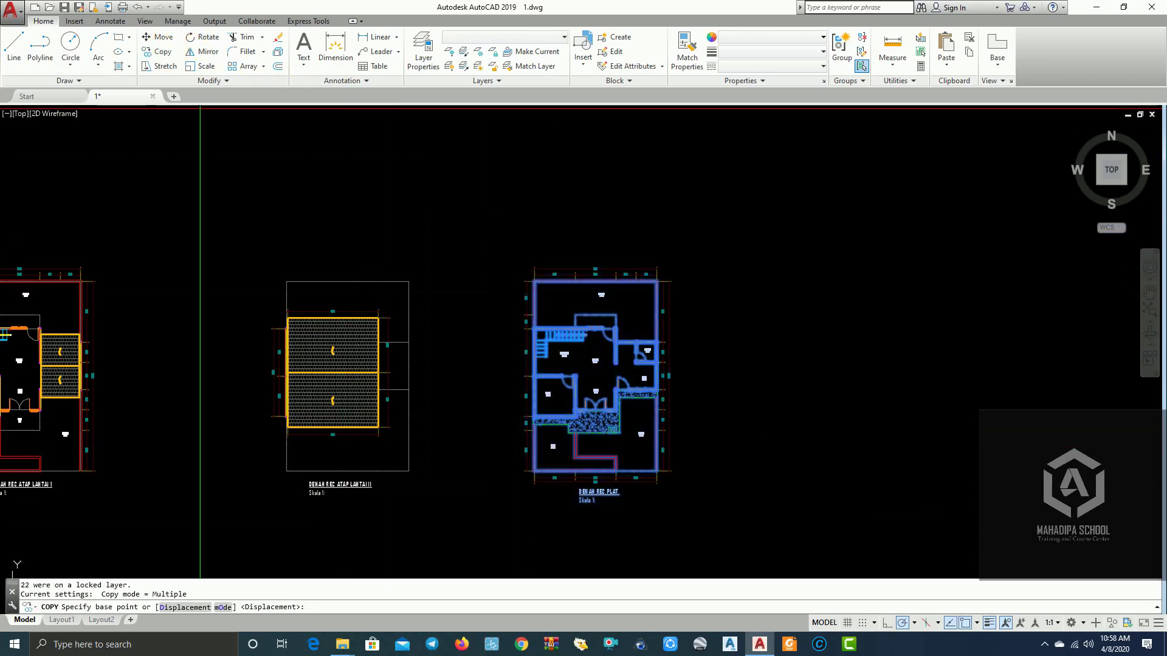
{"action": "left_click", "coordinate": [596, 416]}
{"action": "scroll", "coordinate": [778, 426], "scroll_direction": "down", "scroll_amount": 5}
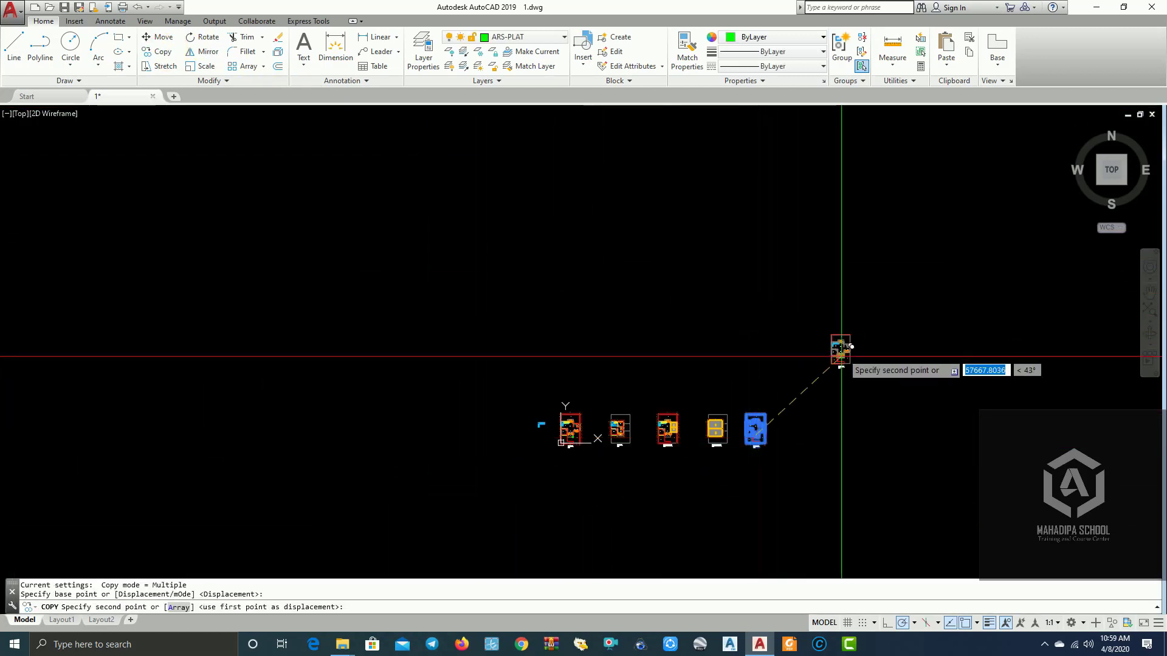
{"action": "middle_click_drag", "start_coordinate": [840, 347], "coordinate": [641, 307]}
{"action": "scroll", "coordinate": [625, 307], "scroll_direction": "up", "scroll_amount": 2}
{"action": "left_click", "coordinate": [625, 302]}
{"action": "key", "text": "Return"}
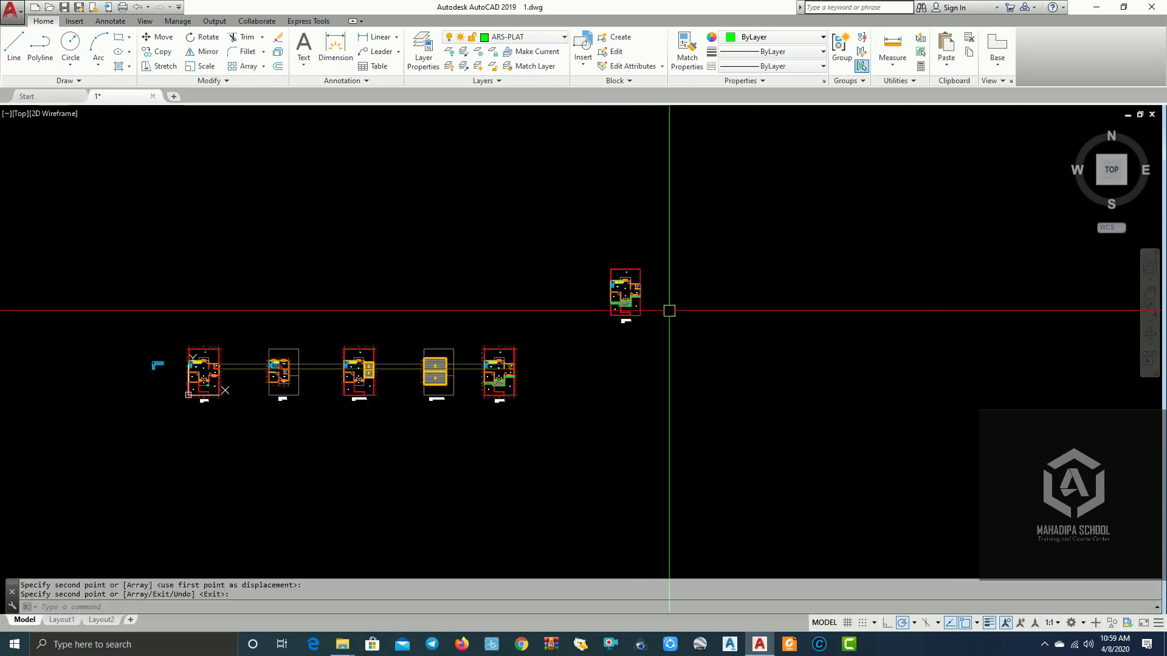
- Crossing-select lines near the copy, attempt to erase them, cancel, and window-select again
{"action": "scroll", "coordinate": [670, 310], "scroll_direction": "up", "scroll_amount": 3}
{"action": "scroll", "coordinate": [504, 341], "scroll_direction": "up", "scroll_amount": 5}
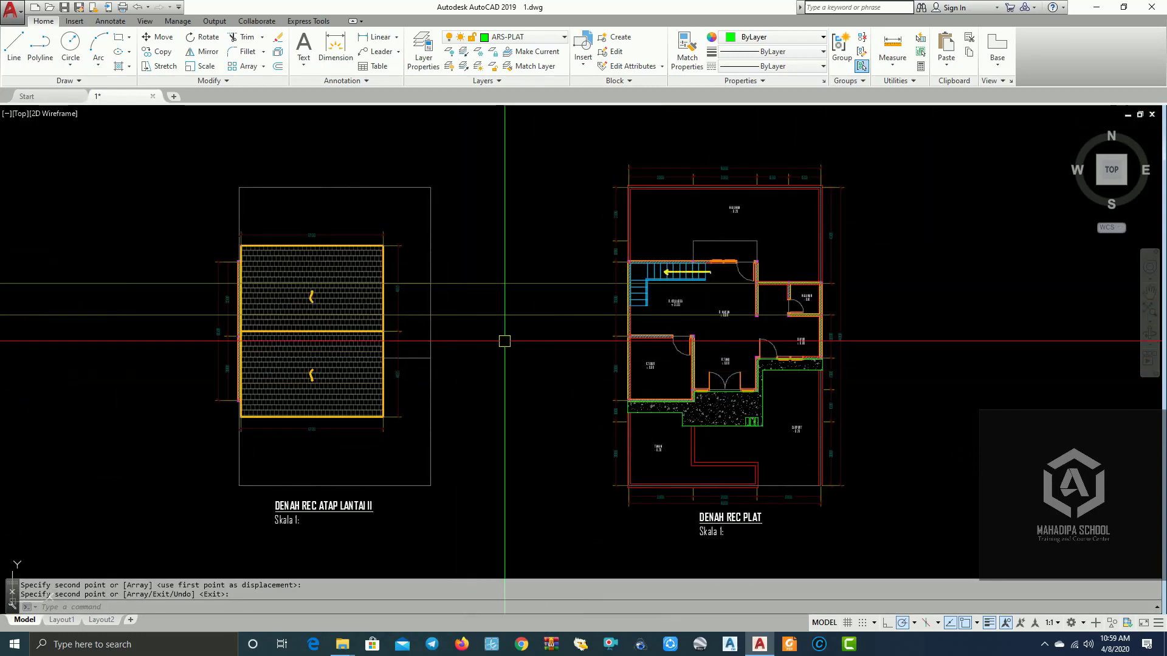
{"action": "left_click", "coordinate": [536, 304]}
{"action": "left_click", "coordinate": [496, 255]}
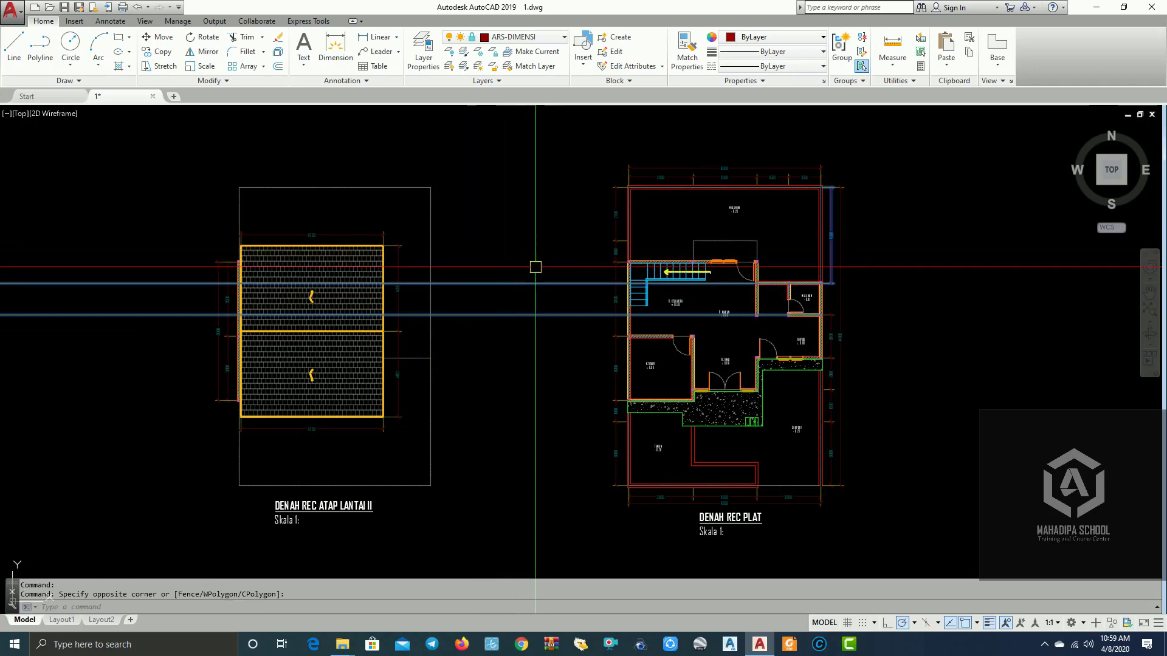
{"action": "key", "text": "Delete"}
{"action": "scroll", "coordinate": [533, 329], "scroll_direction": "down", "scroll_amount": 5}
{"action": "key", "text": "Escape"}
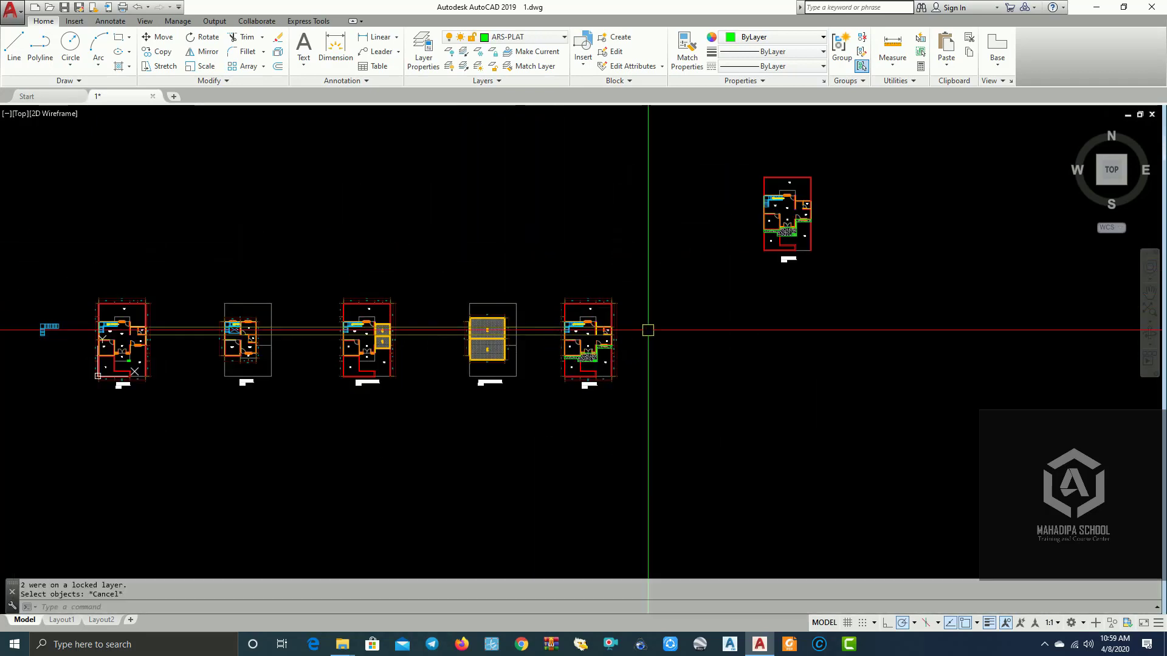
{"action": "scroll", "coordinate": [643, 328], "scroll_direction": "up", "scroll_amount": 5}
{"action": "left_click", "coordinate": [544, 265]}
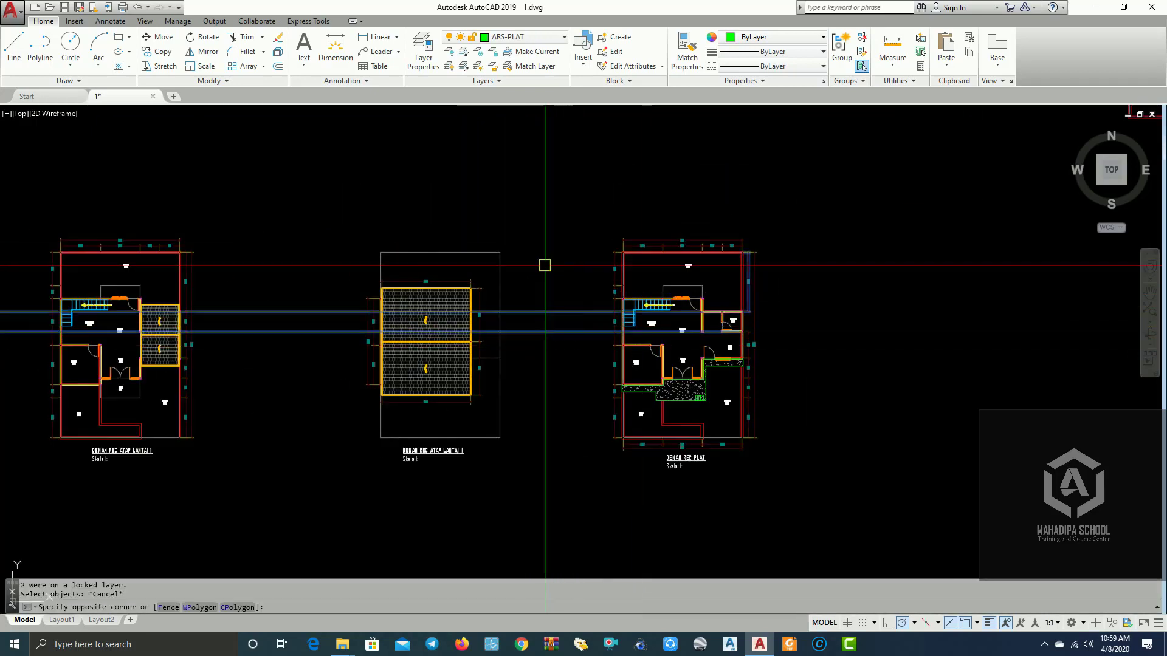
{"action": "left_click", "coordinate": [559, 298]}
{"action": "type", "text": "RE"}
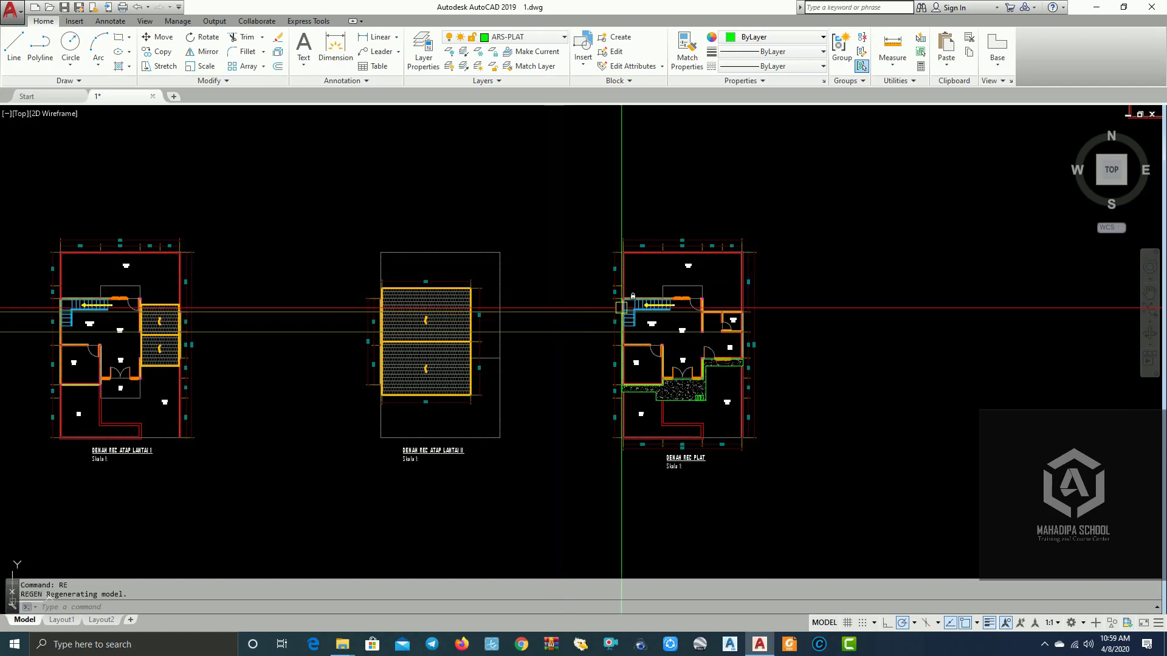
- Center the view on the DENAH REC ATAP LANTAI I roof plan and ungroup it
{"action": "scroll", "coordinate": [622, 308], "scroll_direction": "down", "scroll_amount": 5}
{"action": "scroll", "coordinate": [672, 323], "scroll_direction": "up", "scroll_amount": 5}
{"action": "scroll", "coordinate": [672, 286], "scroll_direction": "up", "scroll_amount": 2}
{"action": "scroll", "coordinate": [608, 292], "scroll_direction": "down", "scroll_amount": 3}
{"action": "middle_click_drag", "start_coordinate": [607, 292], "coordinate": [605, 290]}
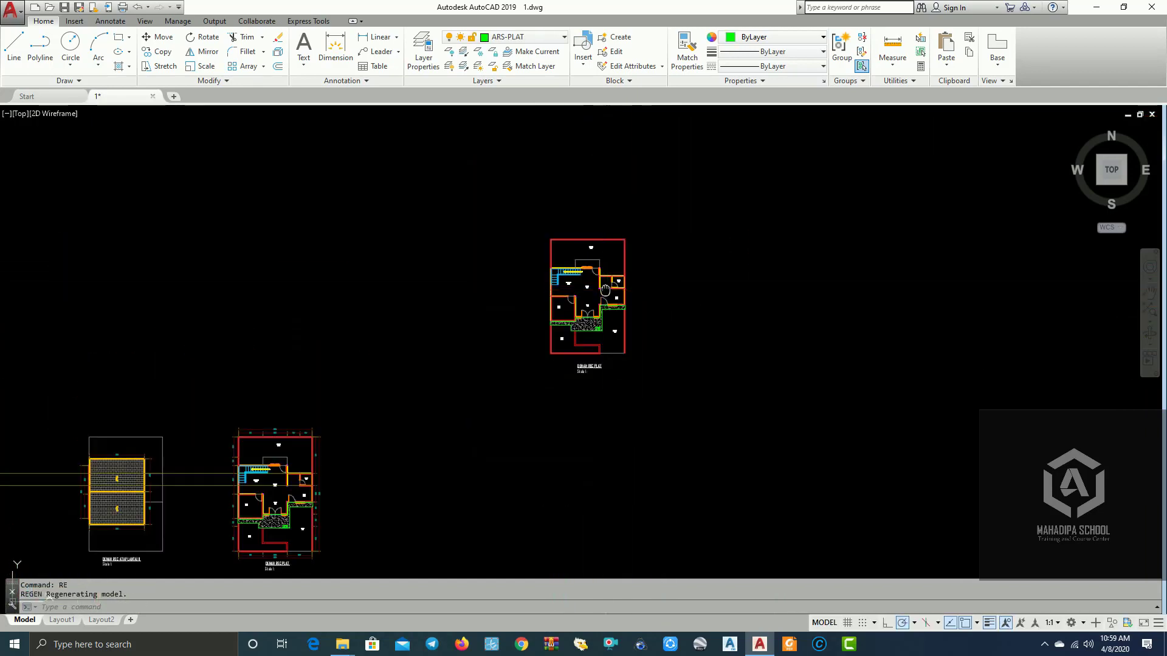
{"action": "scroll", "coordinate": [552, 341], "scroll_direction": "down", "scroll_amount": 2}
{"action": "scroll", "coordinate": [448, 336], "scroll_direction": "up", "scroll_amount": 5}
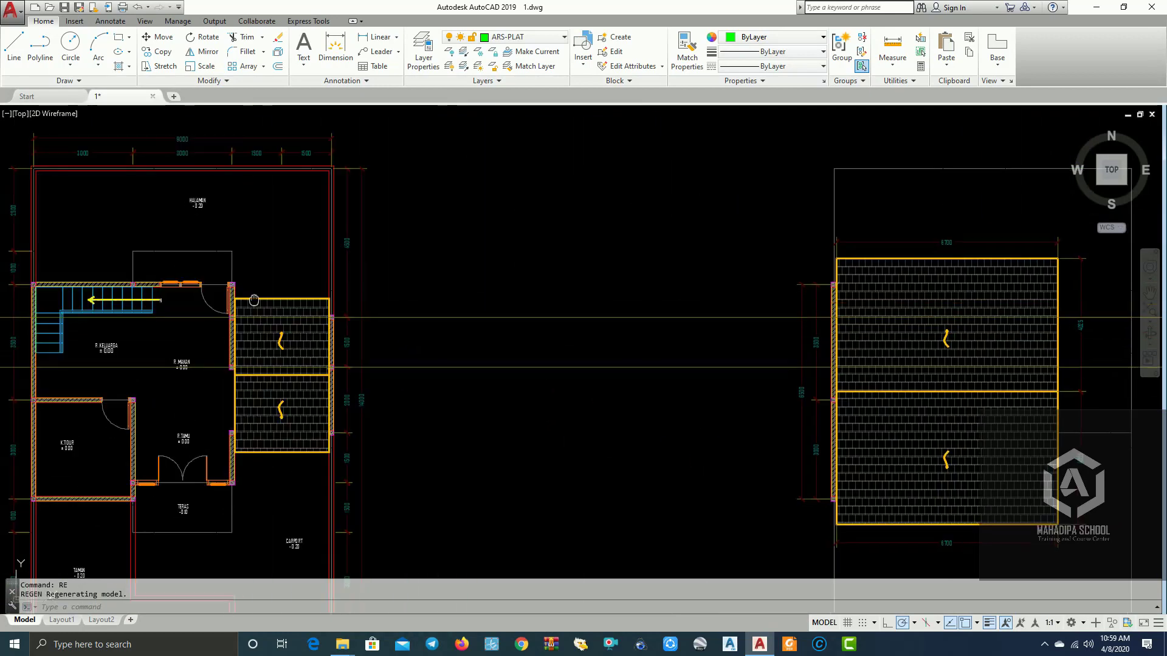
{"action": "scroll", "coordinate": [243, 307], "scroll_direction": "up", "scroll_amount": 5}
{"action": "scroll", "coordinate": [541, 255], "scroll_direction": "up", "scroll_amount": 2}
{"action": "scroll", "coordinate": [565, 263], "scroll_direction": "up", "scroll_amount": 3}
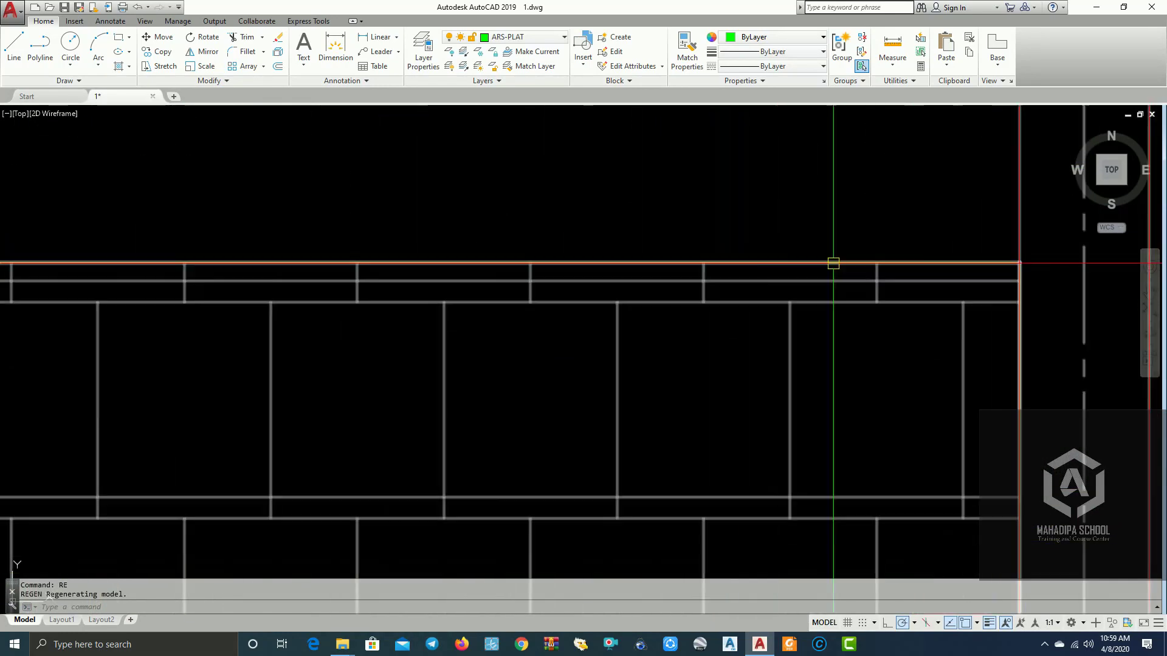
{"action": "scroll", "coordinate": [834, 263], "scroll_direction": "up", "scroll_amount": 4}
{"action": "scroll", "coordinate": [618, 281], "scroll_direction": "down", "scroll_amount": 10}
{"action": "scroll", "coordinate": [662, 316], "scroll_direction": "down", "scroll_amount": 6}
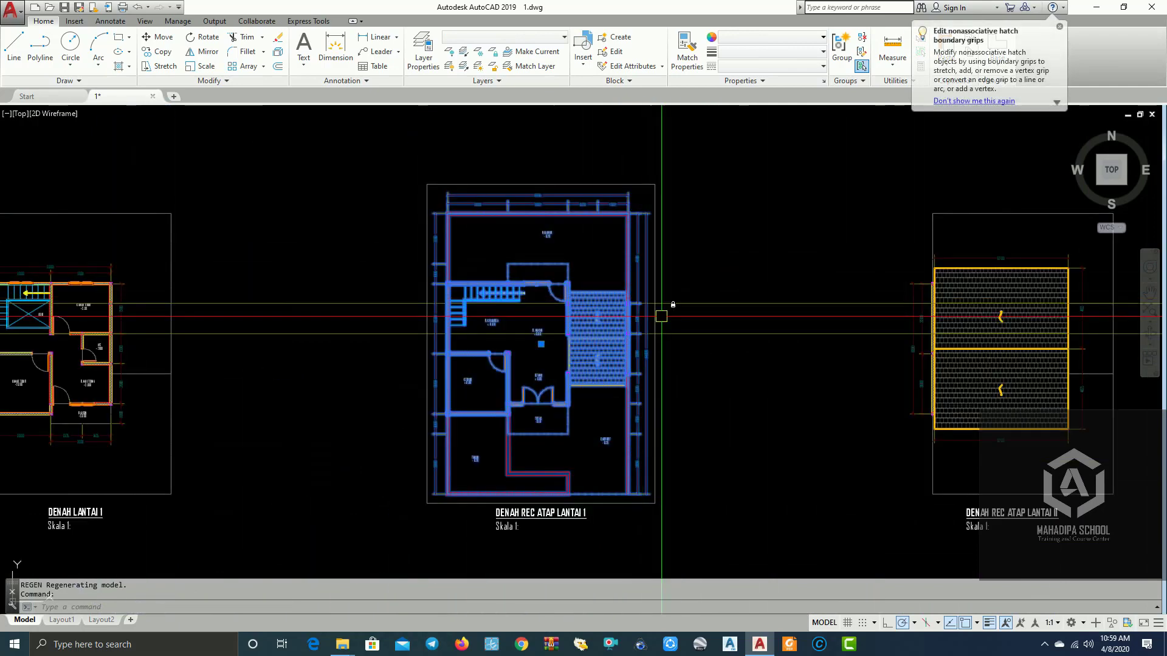
{"action": "type", "text": "UNG"}
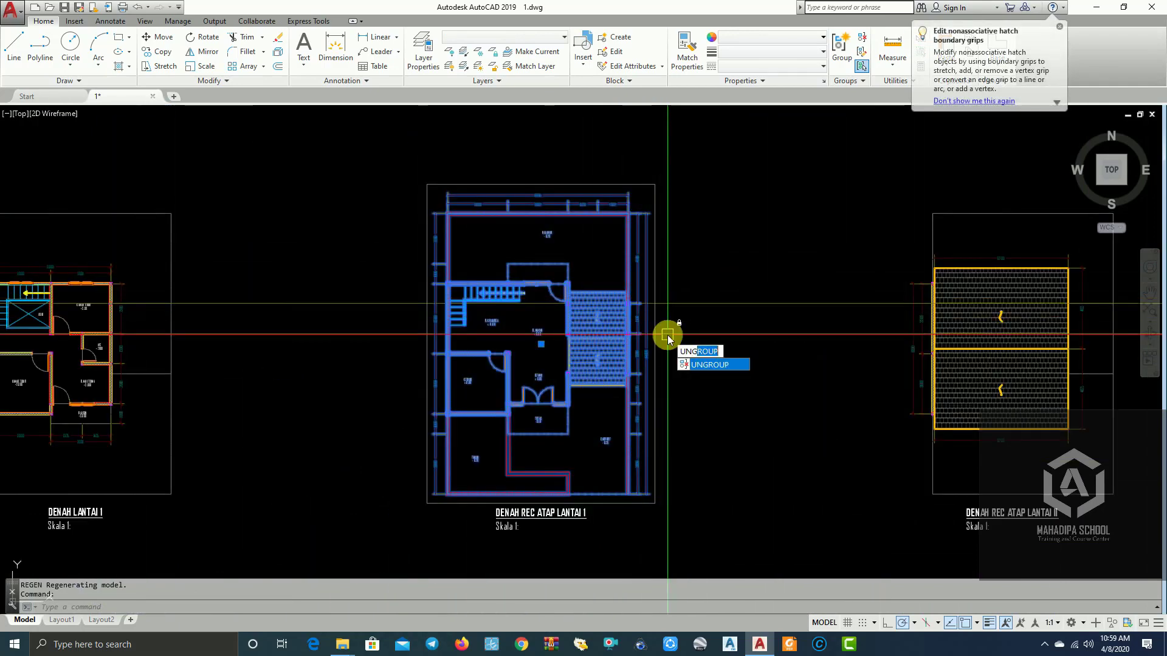
{"action": "key", "text": "Return"}
- Zoom into the hatched tile area of the ungrouped roof plan
{"action": "scroll", "coordinate": [588, 280], "scroll_direction": "up", "scroll_amount": 3}
{"action": "scroll", "coordinate": [588, 281], "scroll_direction": "up", "scroll_amount": 6}
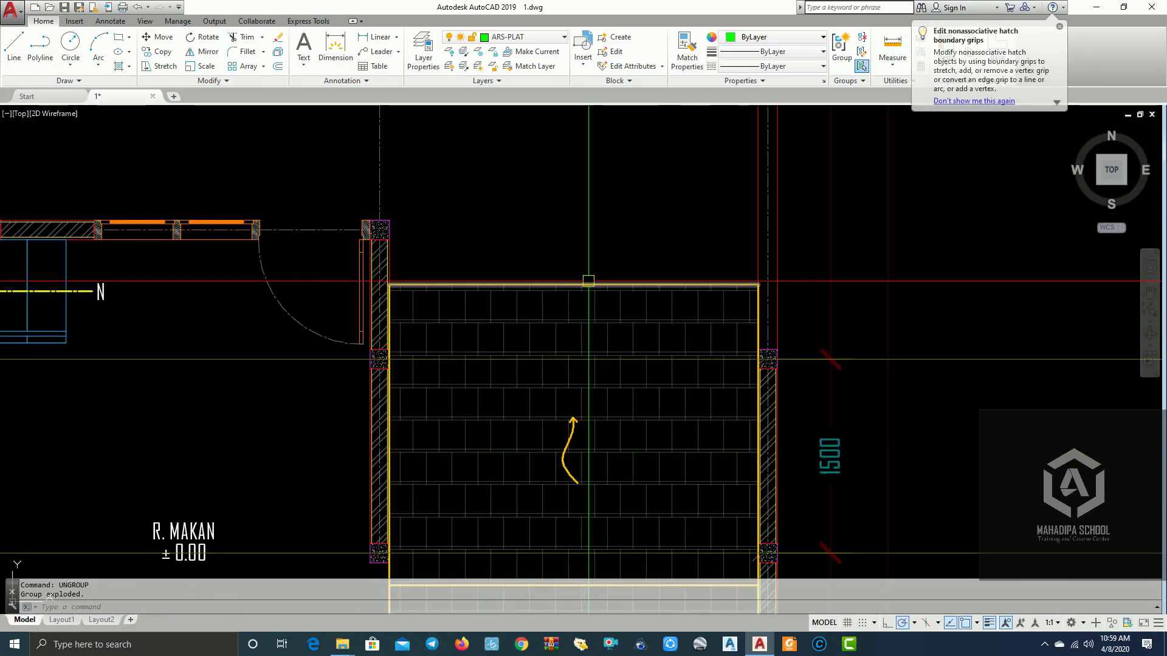
{"action": "scroll", "coordinate": [588, 281], "scroll_direction": "down", "scroll_amount": 5}
{"action": "scroll", "coordinate": [533, 338], "scroll_direction": "up", "scroll_amount": 5}
{"action": "scroll", "coordinate": [408, 403], "scroll_direction": "up", "scroll_amount": 2}
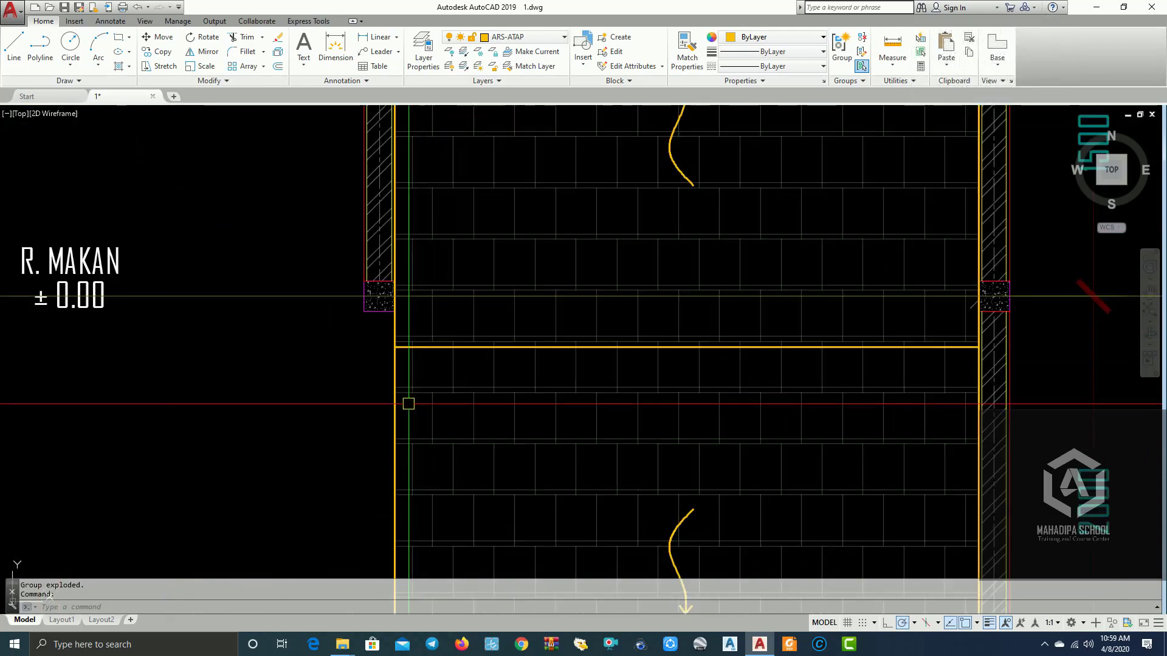
{"action": "scroll", "coordinate": [405, 358], "scroll_direction": "up", "scroll_amount": 4}
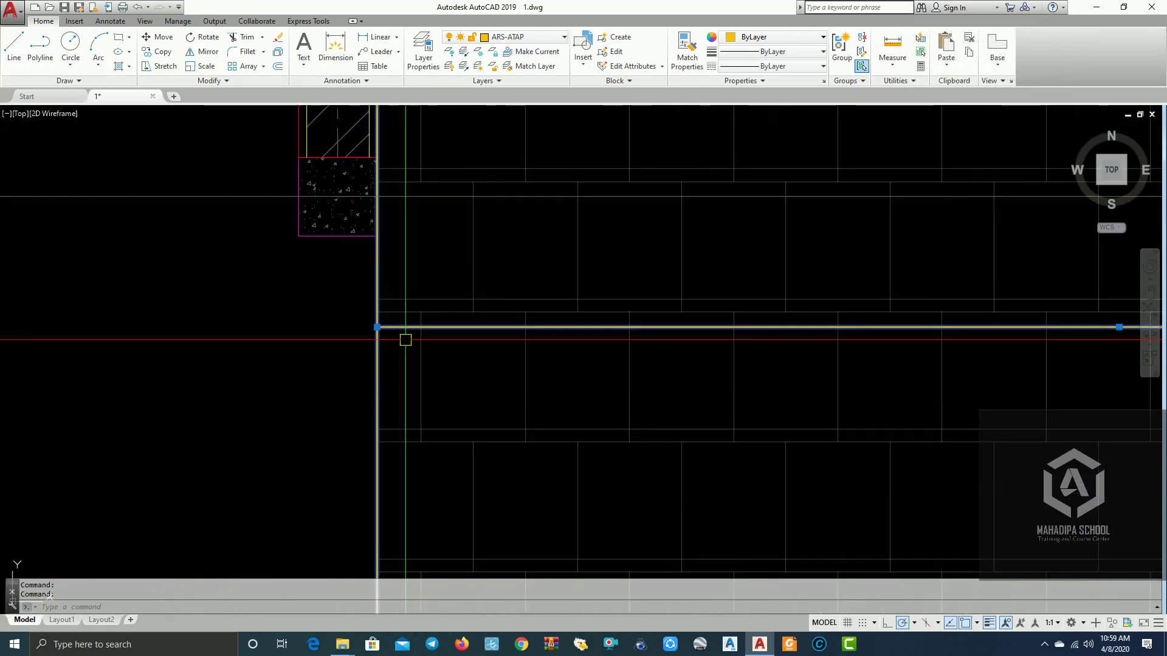
{"action": "scroll", "coordinate": [406, 340], "scroll_direction": "down", "scroll_amount": 4}
{"action": "scroll", "coordinate": [461, 313], "scroll_direction": "up", "scroll_amount": 4}
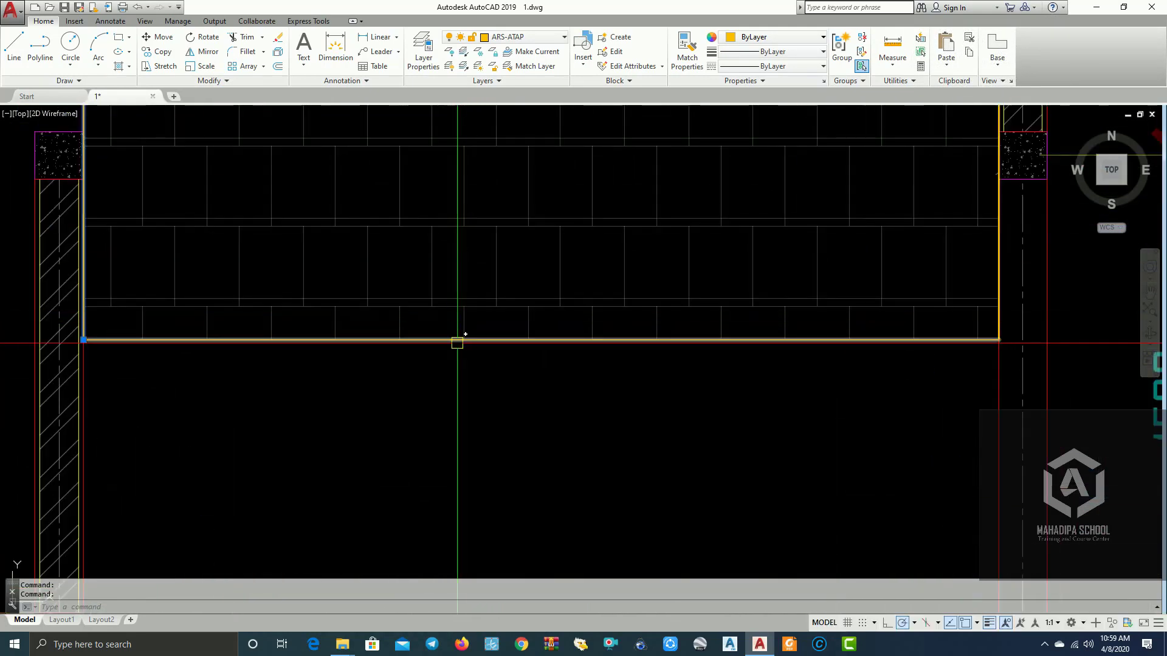
{"action": "scroll", "coordinate": [449, 341], "scroll_direction": "down", "scroll_amount": 2}
{"action": "scroll", "coordinate": [565, 339], "scroll_direction": "down", "scroll_amount": 2}
{"action": "scroll", "coordinate": [599, 365], "scroll_direction": "up", "scroll_amount": 5}
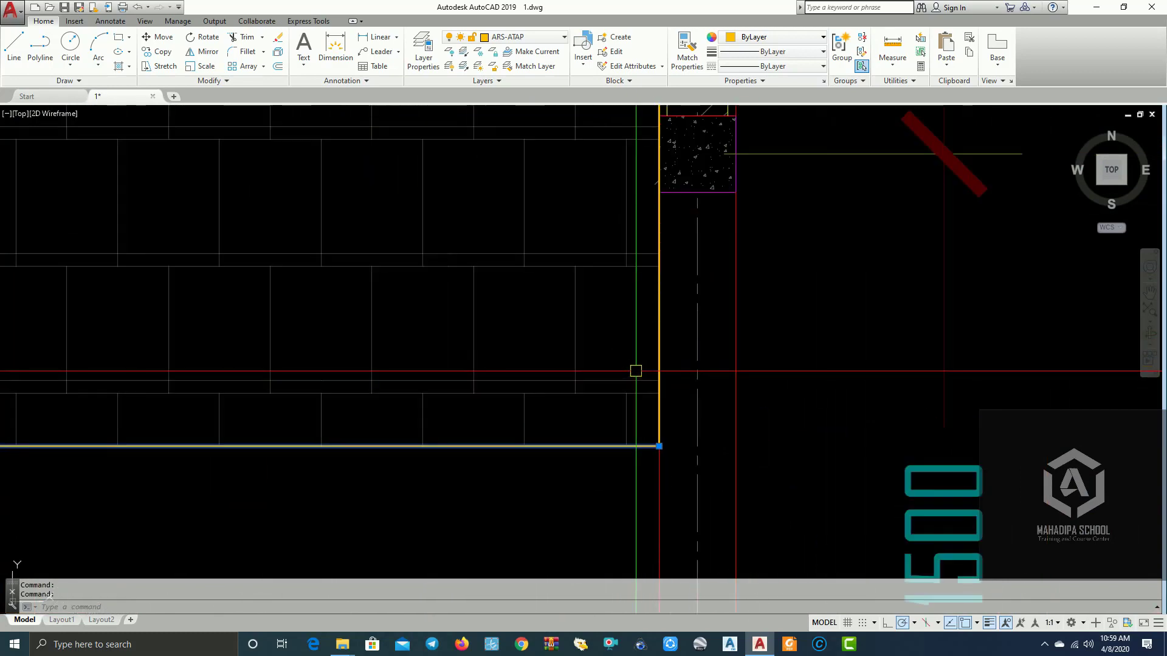
- Copy the five roof-plan objects to the outer wall corner beside DAPUR
{"action": "left_click", "coordinate": [161, 56]}
{"action": "scroll", "coordinate": [534, 239], "scroll_direction": "down", "scroll_amount": 3}
{"action": "scroll", "coordinate": [455, 231], "scroll_direction": "up", "scroll_amount": 2}
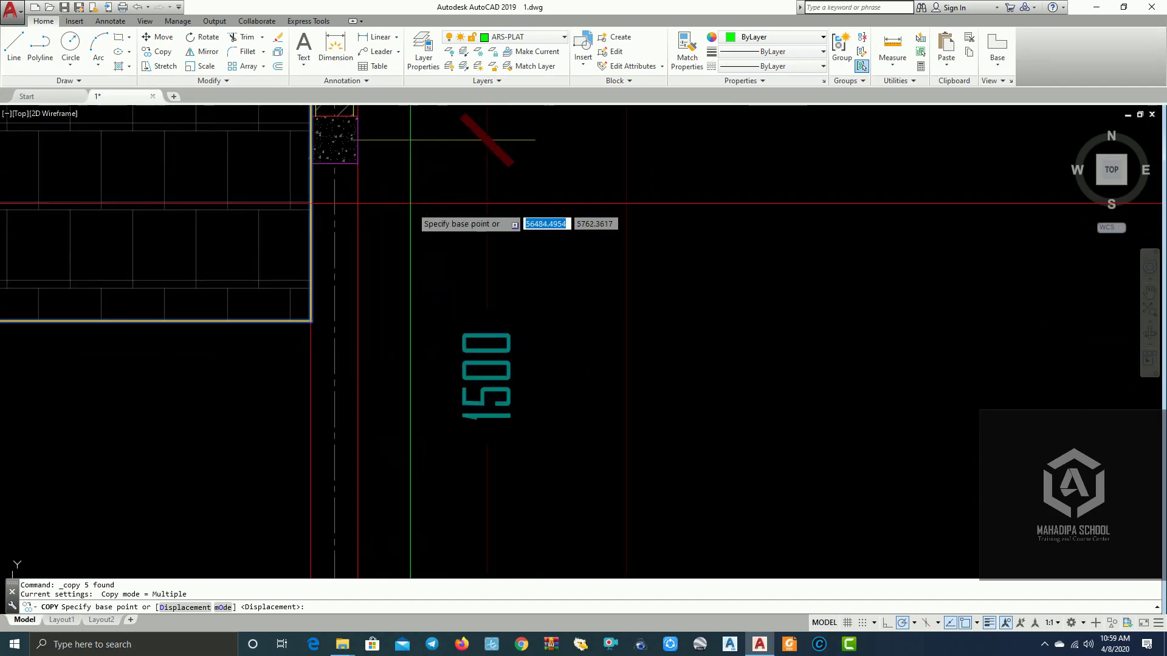
{"action": "left_click", "coordinate": [370, 155]}
{"action": "scroll", "coordinate": [417, 307], "scroll_direction": "down", "scroll_amount": 3}
{"action": "scroll", "coordinate": [677, 248], "scroll_direction": "down", "scroll_amount": 2}
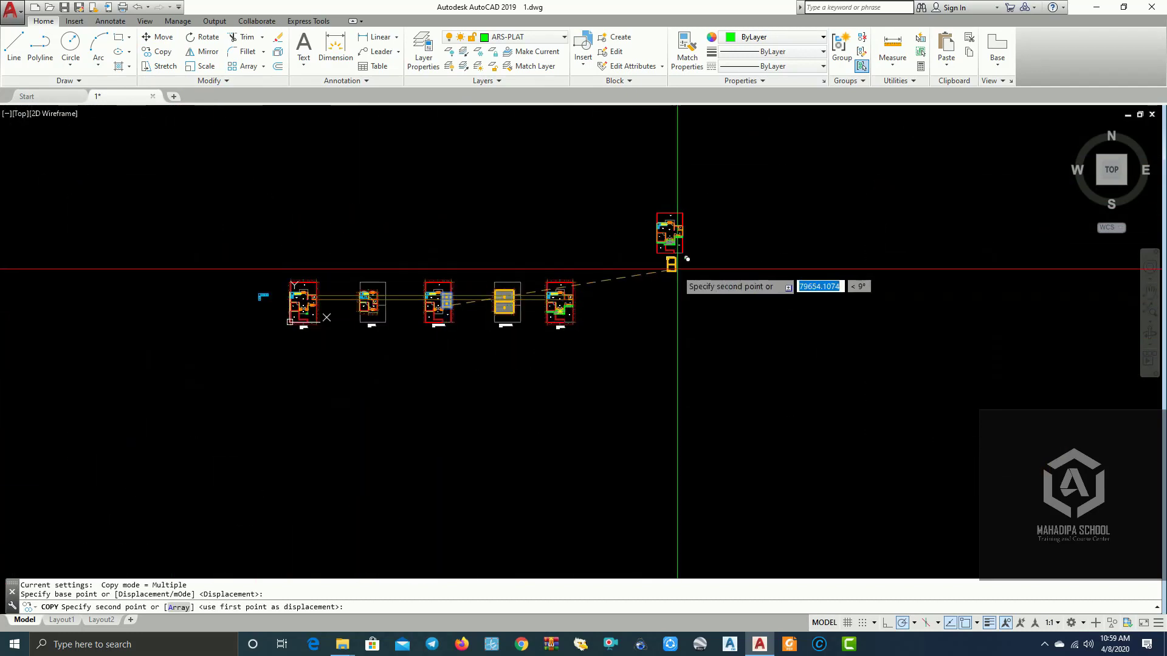
{"action": "scroll", "coordinate": [699, 190], "scroll_direction": "up", "scroll_amount": 3}
{"action": "scroll", "coordinate": [683, 187], "scroll_direction": "up", "scroll_amount": 2}
{"action": "middle_click_drag", "start_coordinate": [683, 187], "coordinate": [669, 225]}
{"action": "scroll", "coordinate": [668, 226], "scroll_direction": "up", "scroll_amount": 2}
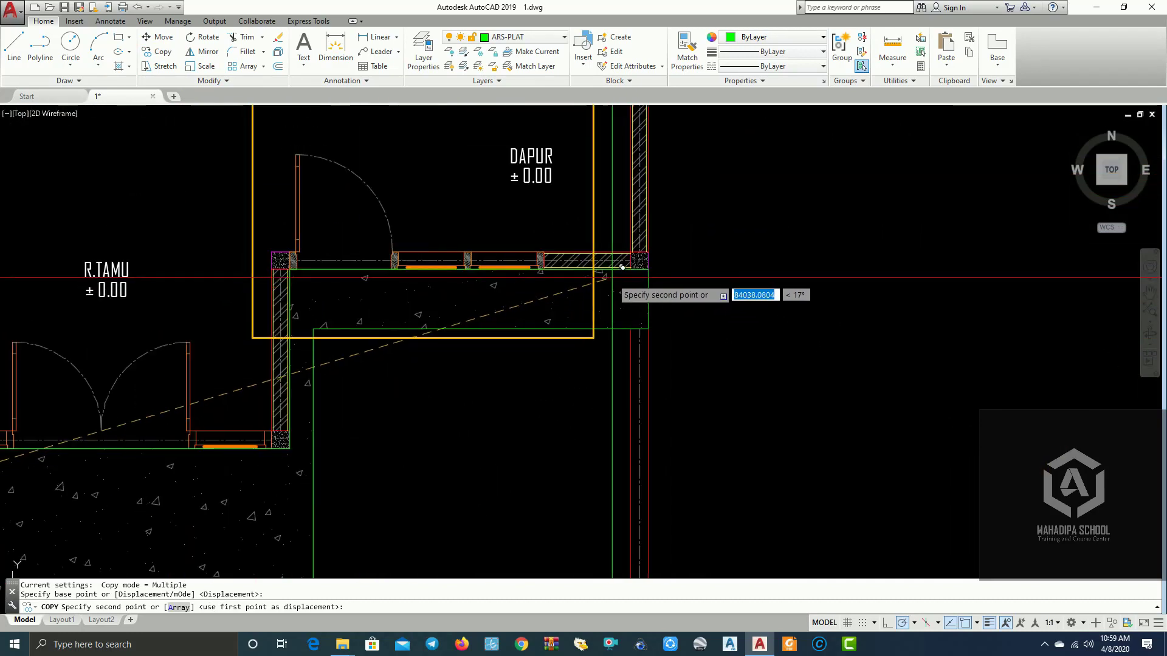
{"action": "left_click", "coordinate": [668, 262]}
{"action": "scroll", "coordinate": [846, 299], "scroll_direction": "down", "scroll_amount": 5}
{"action": "key", "text": "Escape"}
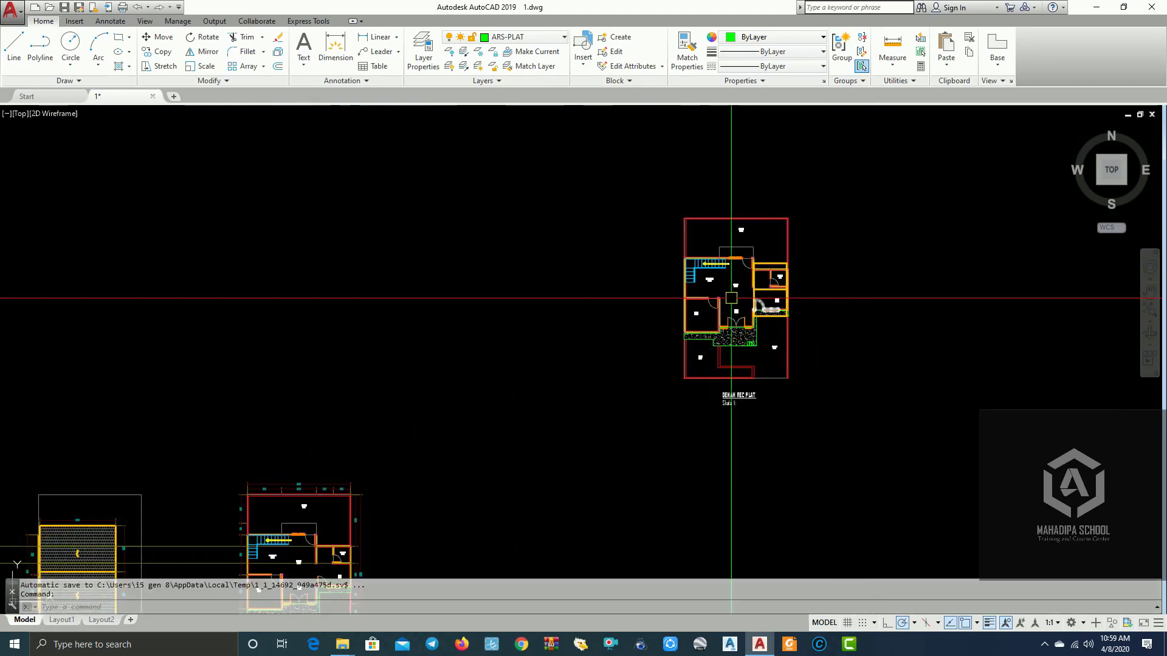
- Pan across the three floor plans and begin a selection window around a plan
{"action": "mouse_move", "coordinate": [213, 443]}
{"action": "middle_mouse_down"}
{"action": "mouse_move", "coordinate": [414, 291]}
{"action": "mouse_move", "coordinate": [473, 230]}
{"action": "middle_mouse_up"}
{"action": "left_click", "coordinate": [229, 191]}
{"action": "middle_click_drag", "start_coordinate": [477, 443], "coordinate": [877, 441]}
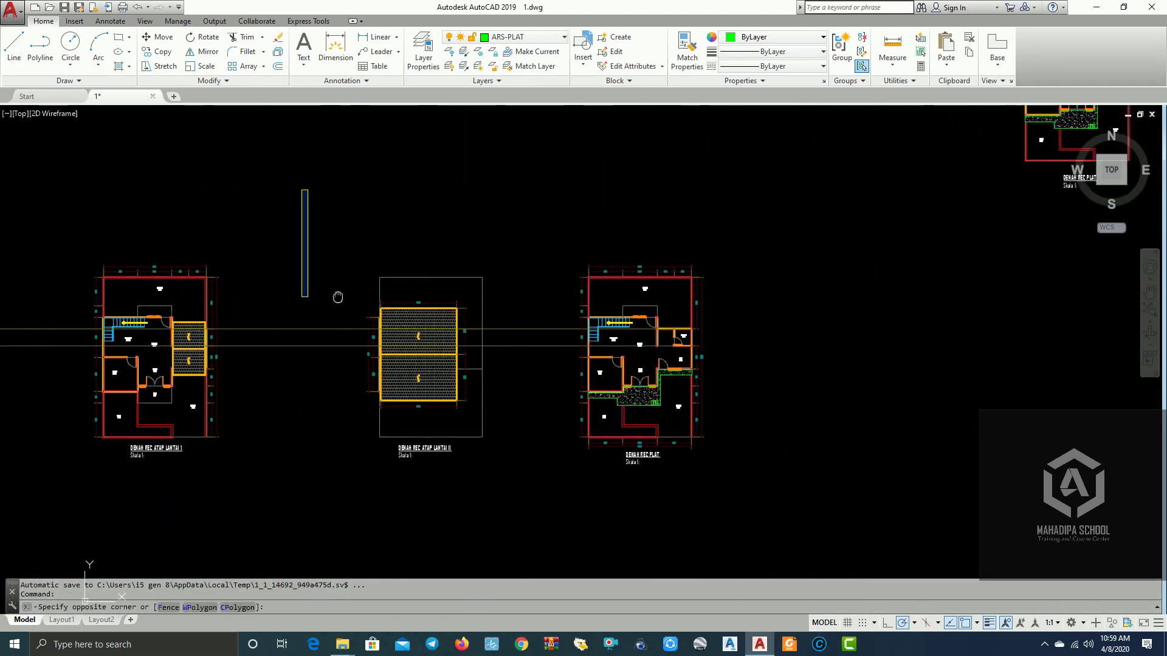
{"action": "left_click", "coordinate": [175, 253]}
- Copy the whole DENAH LANTAI I plan from its corner to a spot above DENAH REC PLAT
{"action": "scroll", "coordinate": [234, 387], "scroll_direction": "up", "scroll_amount": 2}
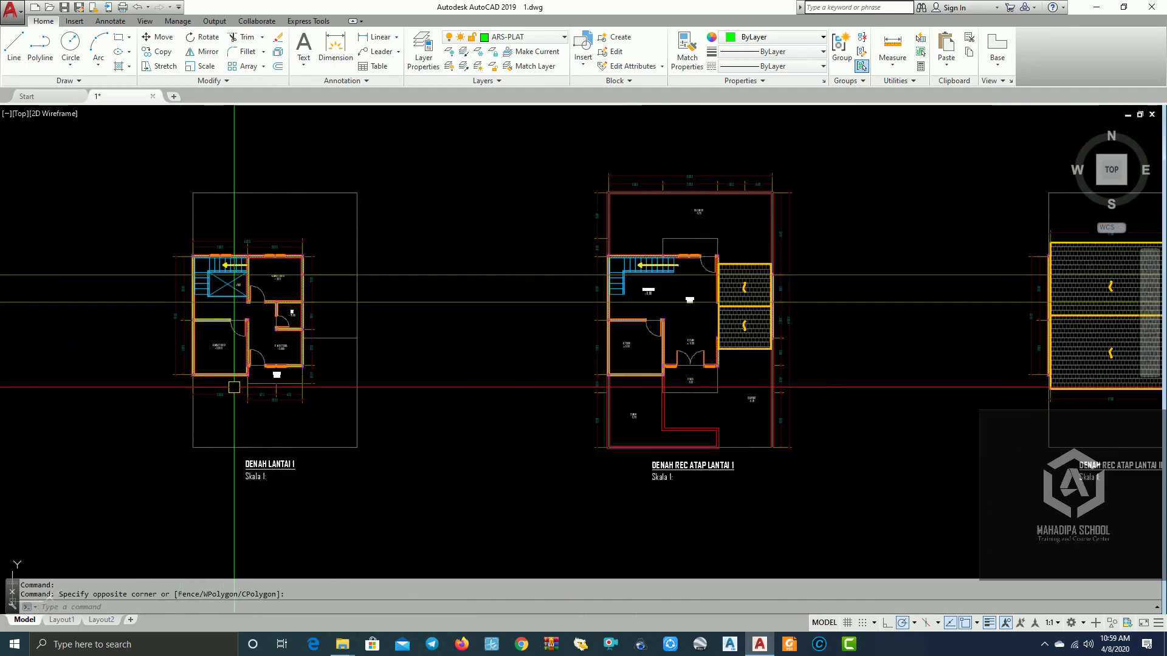
{"action": "middle_click_drag", "start_coordinate": [293, 415], "coordinate": [335, 378]}
{"action": "left_click", "coordinate": [196, 156]}
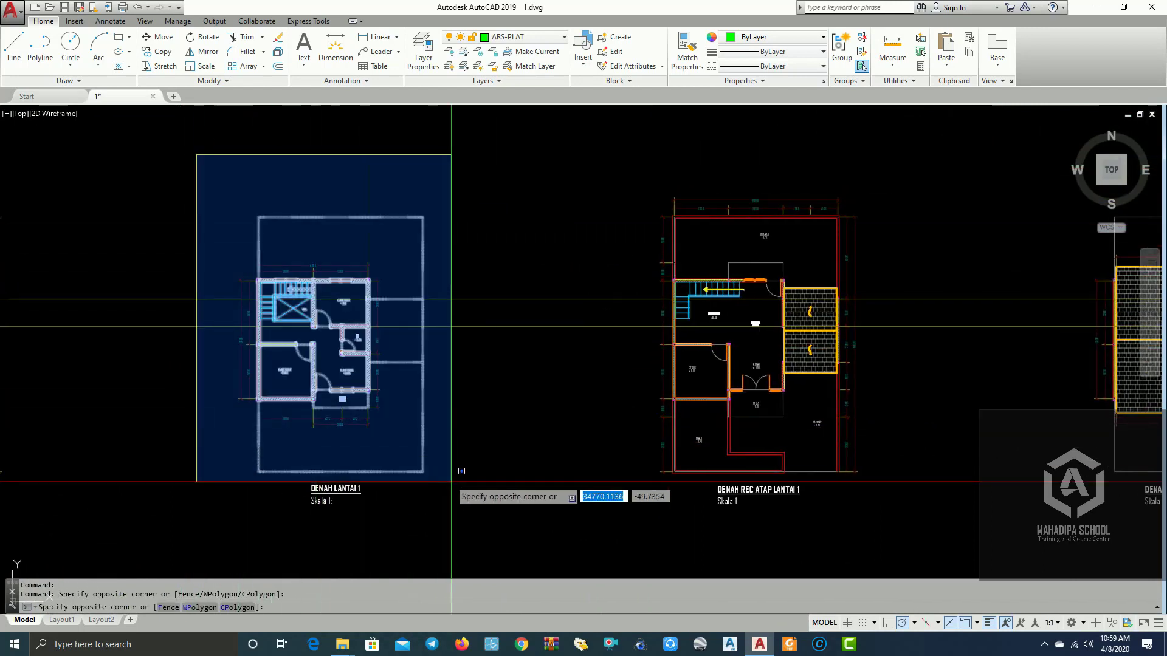
{"action": "left_click", "coordinate": [461, 483]}
{"action": "left_click", "coordinate": [161, 53]}
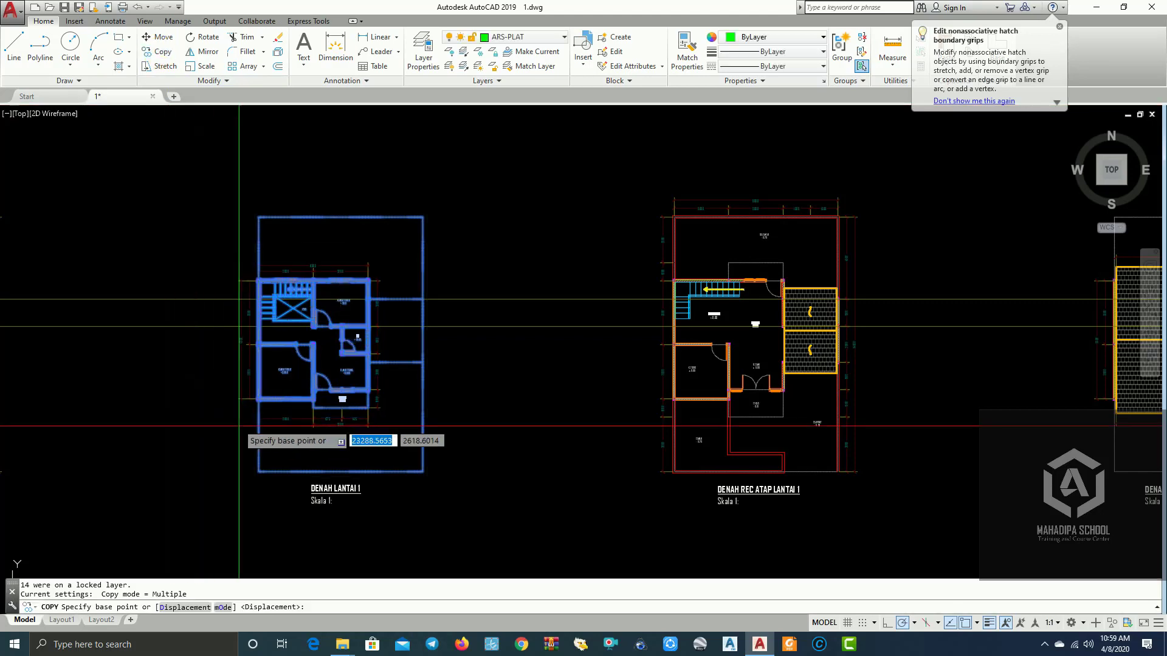
{"action": "left_click", "coordinate": [256, 477]}
{"action": "scroll", "coordinate": [136, 474], "scroll_direction": "down", "scroll_amount": 5}
{"action": "scroll", "coordinate": [576, 300], "scroll_direction": "up", "scroll_amount": 3}
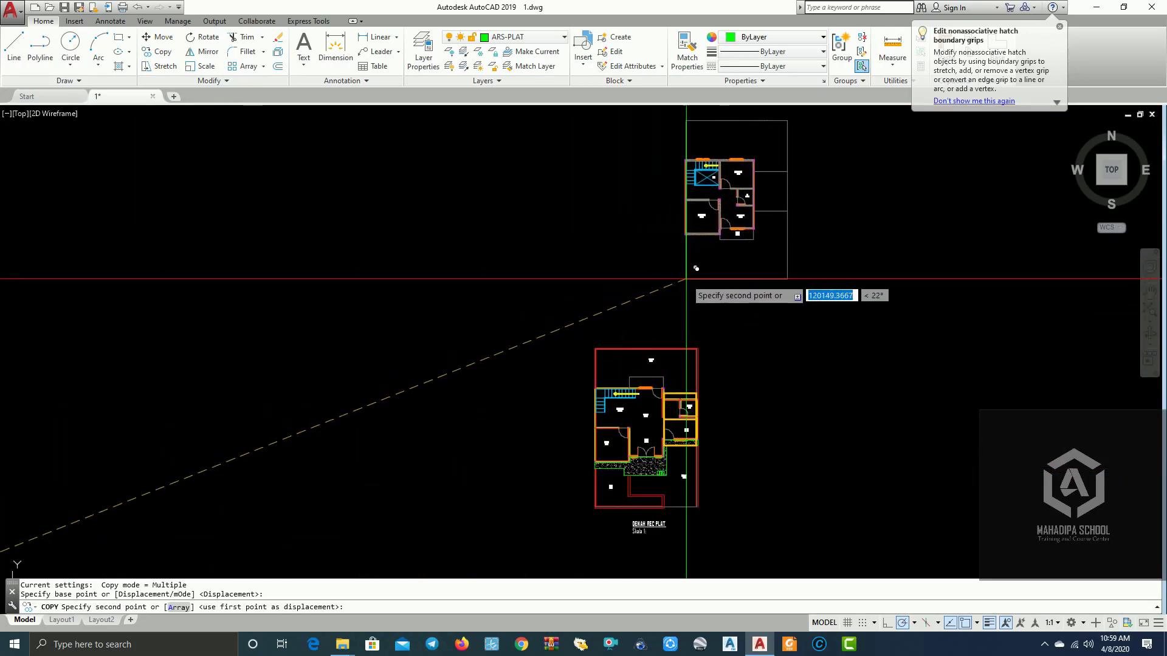
{"action": "left_click", "coordinate": [736, 316]}
{"action": "key", "text": "Escape"}
- Ungroup the hatched DENAH REC ATAP LANTAI II roof plan
{"action": "middle_click_drag", "start_coordinate": [405, 317], "coordinate": [565, 208]}
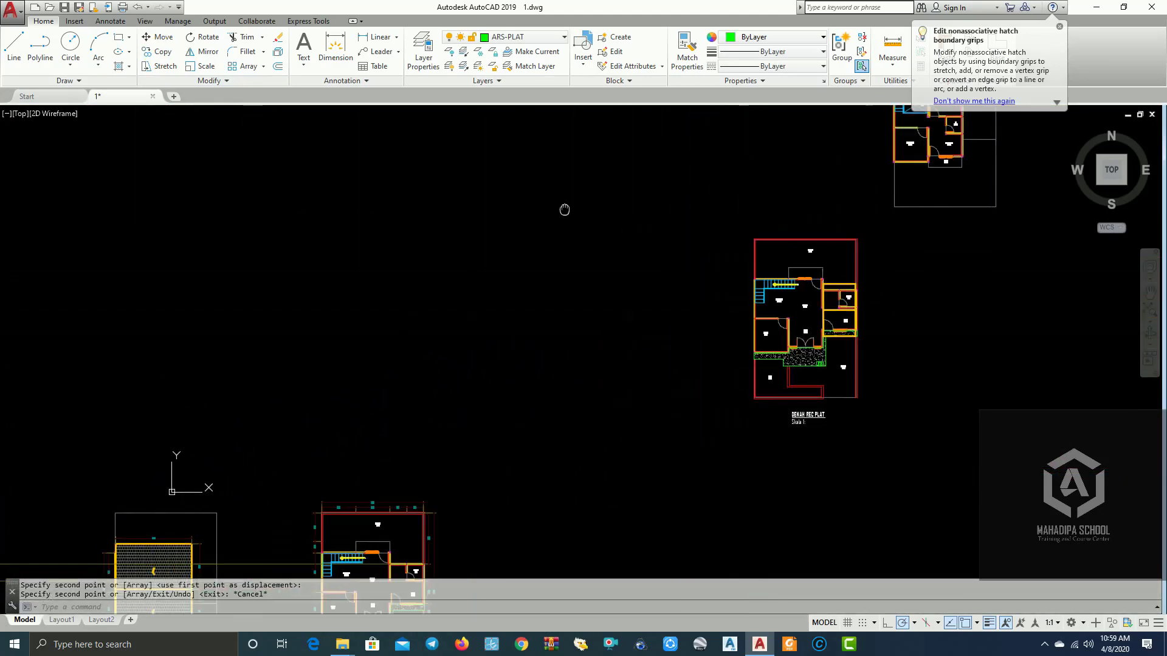
{"action": "scroll", "coordinate": [388, 403], "scroll_direction": "up", "scroll_amount": 2}
{"action": "scroll", "coordinate": [372, 340], "scroll_direction": "up", "scroll_amount": 2}
{"action": "scroll", "coordinate": [416, 382], "scroll_direction": "up", "scroll_amount": 2}
{"action": "scroll", "coordinate": [363, 227], "scroll_direction": "up", "scroll_amount": 2}
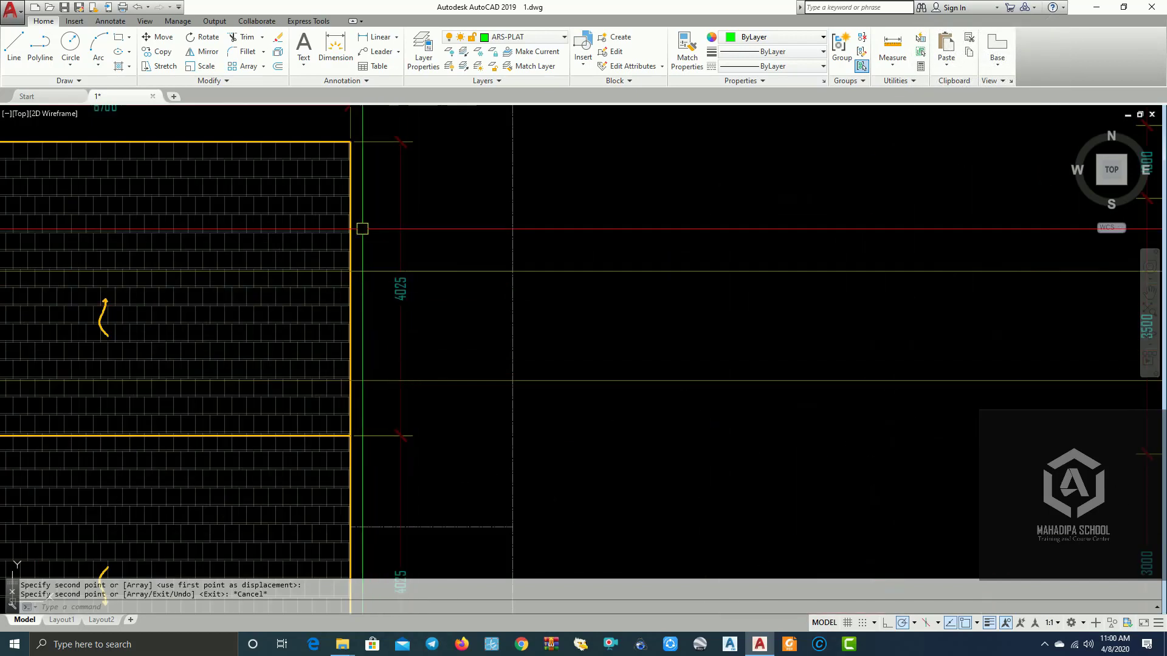
{"action": "scroll", "coordinate": [352, 217], "scroll_direction": "up", "scroll_amount": 2}
{"action": "scroll", "coordinate": [340, 224], "scroll_direction": "up", "scroll_amount": 2}
{"action": "scroll", "coordinate": [342, 242], "scroll_direction": "down", "scroll_amount": 5}
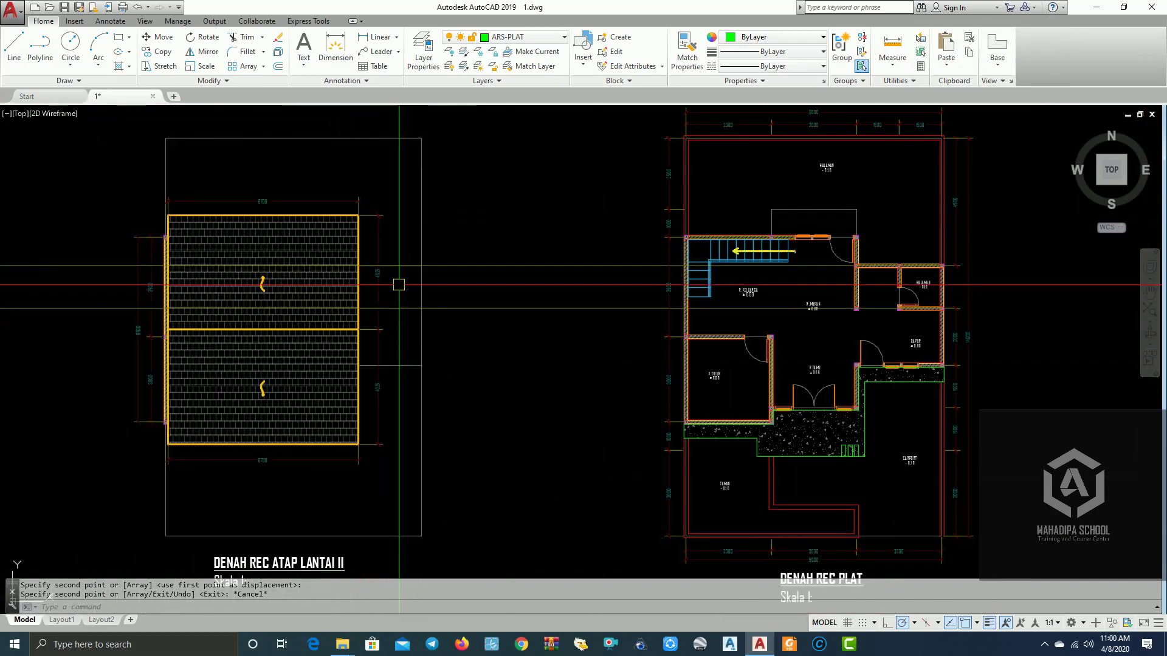
{"action": "left_click", "coordinate": [355, 361]}
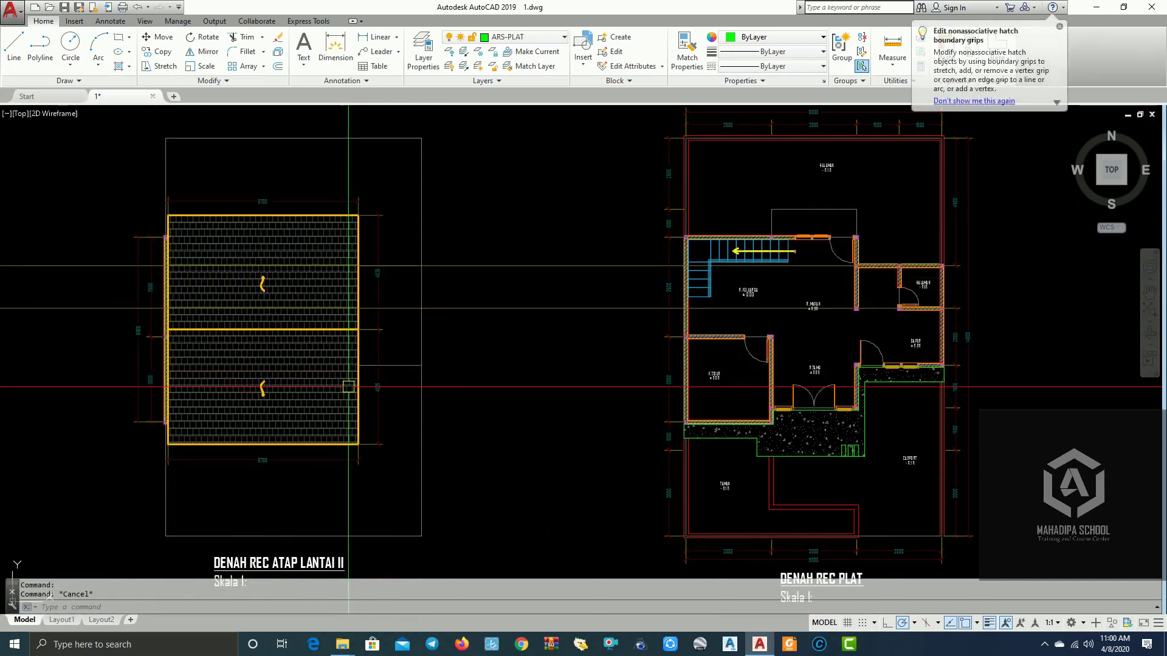
{"action": "left_click", "coordinate": [348, 386]}
{"action": "type", "text": "UNG"}
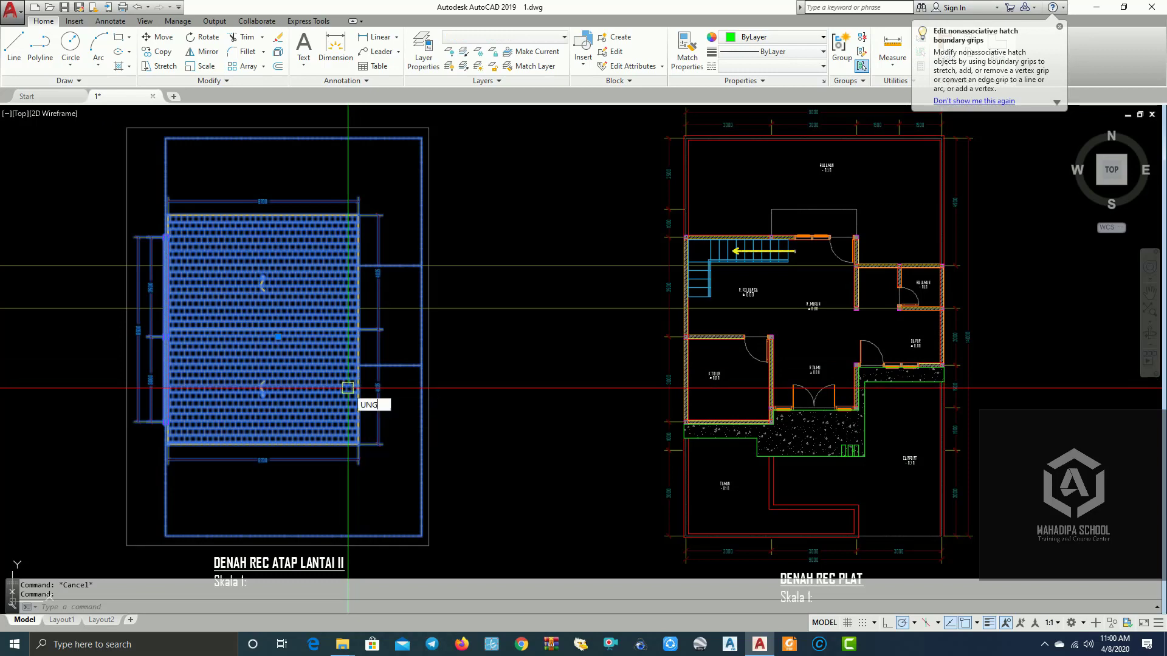
{"action": "key", "text": "Return"}
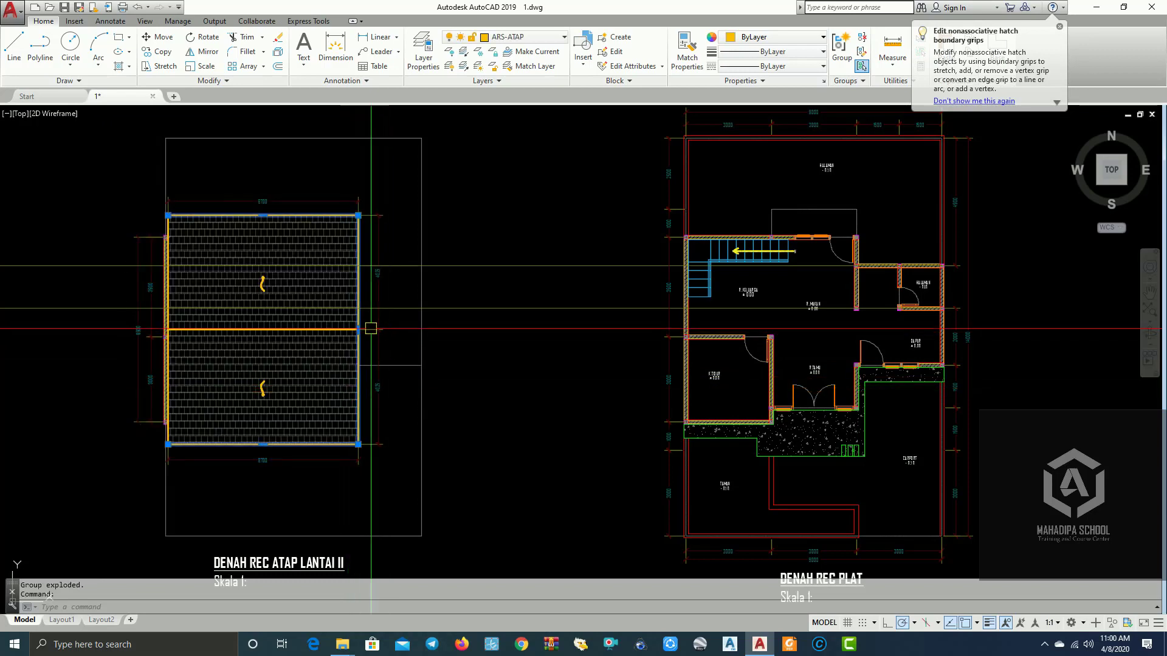
- Copy the two yellow roof outlines onto the copied floor plan
{"action": "scroll", "coordinate": [371, 329], "scroll_direction": "up", "scroll_amount": 5}
{"action": "scroll", "coordinate": [380, 330], "scroll_direction": "up", "scroll_amount": 5}
{"action": "scroll", "coordinate": [405, 288], "scroll_direction": "up", "scroll_amount": 3}
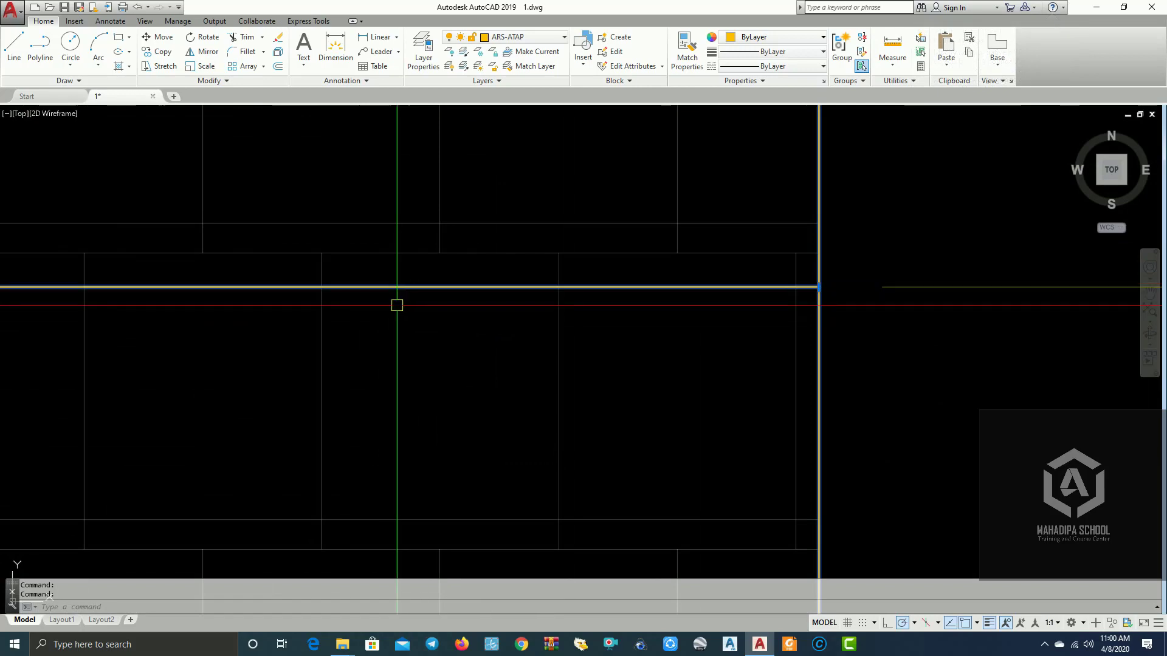
{"action": "scroll", "coordinate": [396, 305], "scroll_direction": "down", "scroll_amount": 5}
{"action": "scroll", "coordinate": [408, 346], "scroll_direction": "down", "scroll_amount": 2}
{"action": "scroll", "coordinate": [617, 444], "scroll_direction": "down", "scroll_amount": 4}
{"action": "type", "text": "CO"}
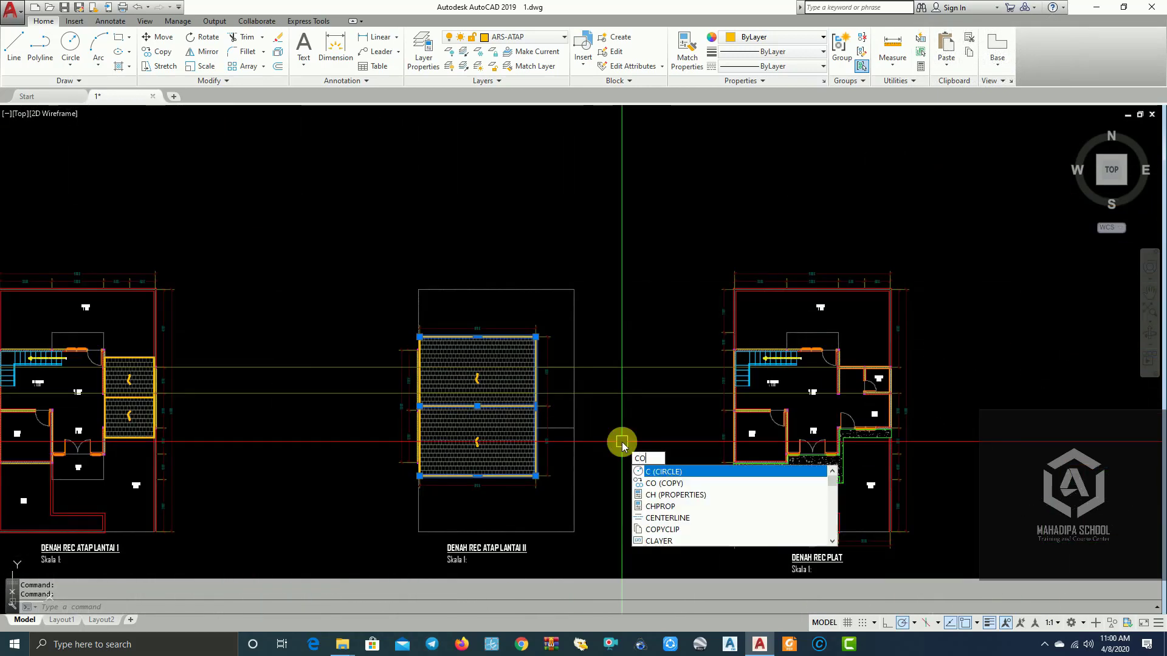
{"action": "key", "text": "Return"}
{"action": "left_click", "coordinate": [574, 290]}
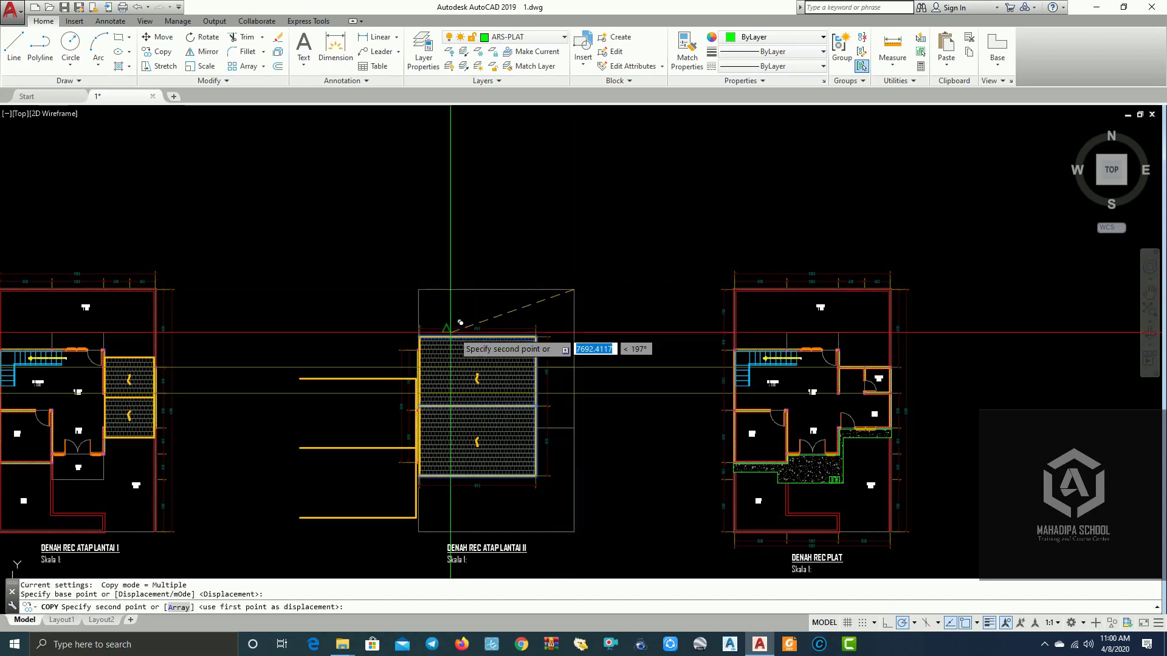
{"action": "scroll", "coordinate": [474, 328], "scroll_direction": "down", "scroll_amount": 4}
{"action": "scroll", "coordinate": [533, 285], "scroll_direction": "up", "scroll_amount": 4}
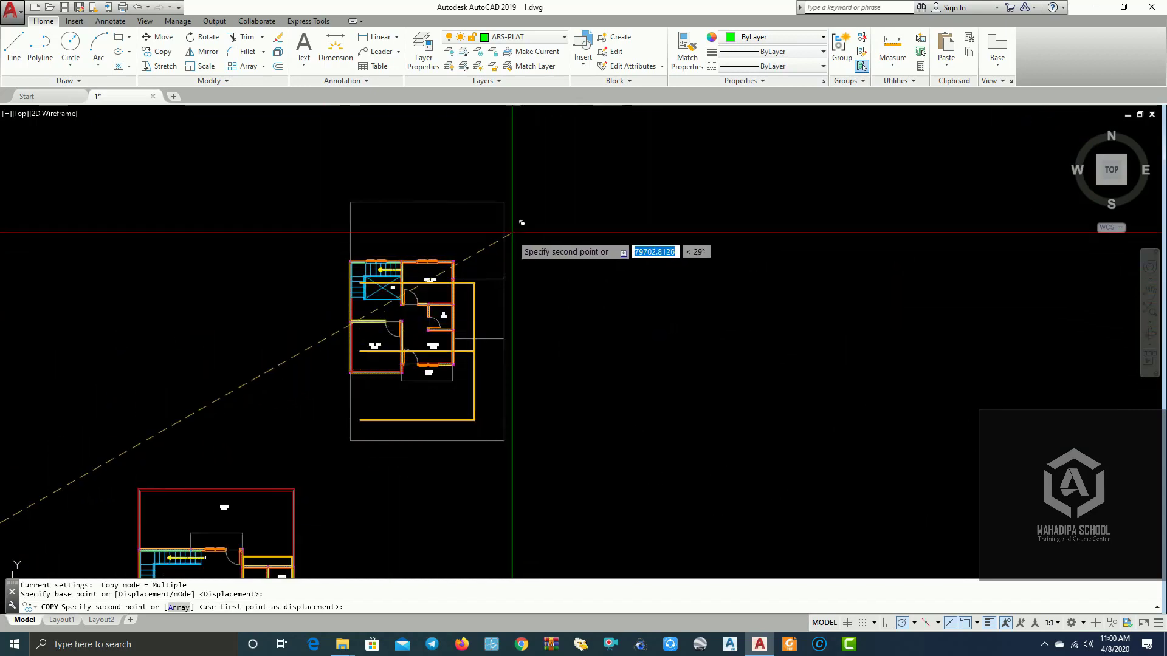
{"action": "left_click", "coordinate": [504, 201]}
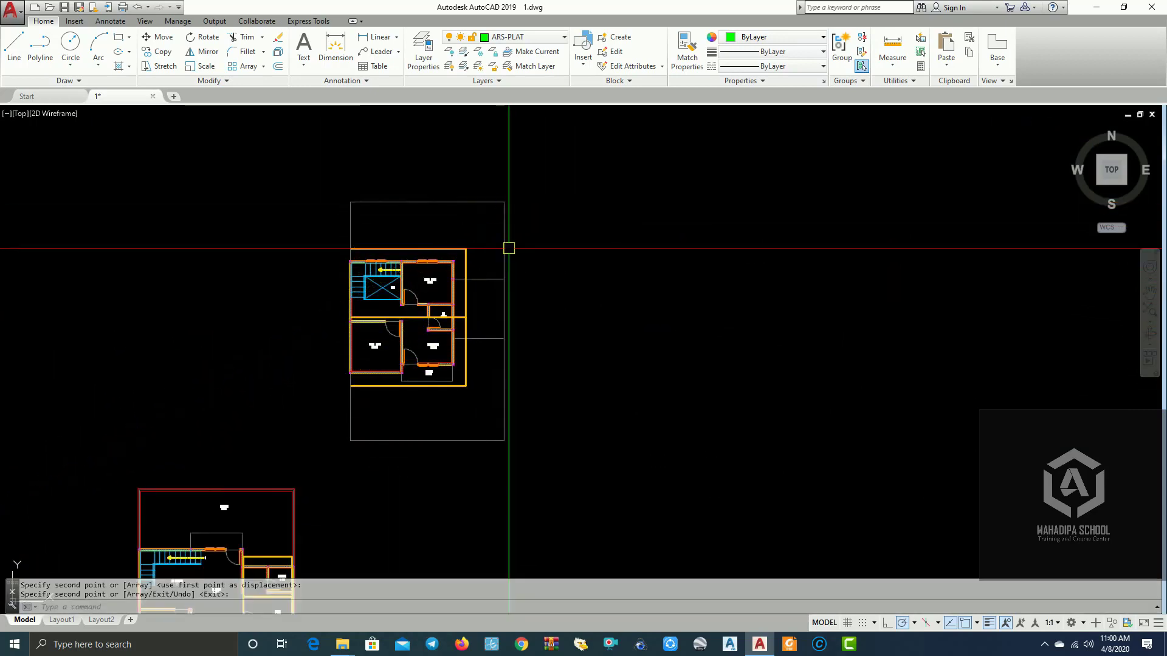
- Pan and zoom to show the DENAH REC PLAT title and both floor plans together
{"action": "middle_click_drag", "start_coordinate": [462, 239], "coordinate": [506, 214]}
{"action": "scroll", "coordinate": [489, 340], "scroll_direction": "up", "scroll_amount": 4}
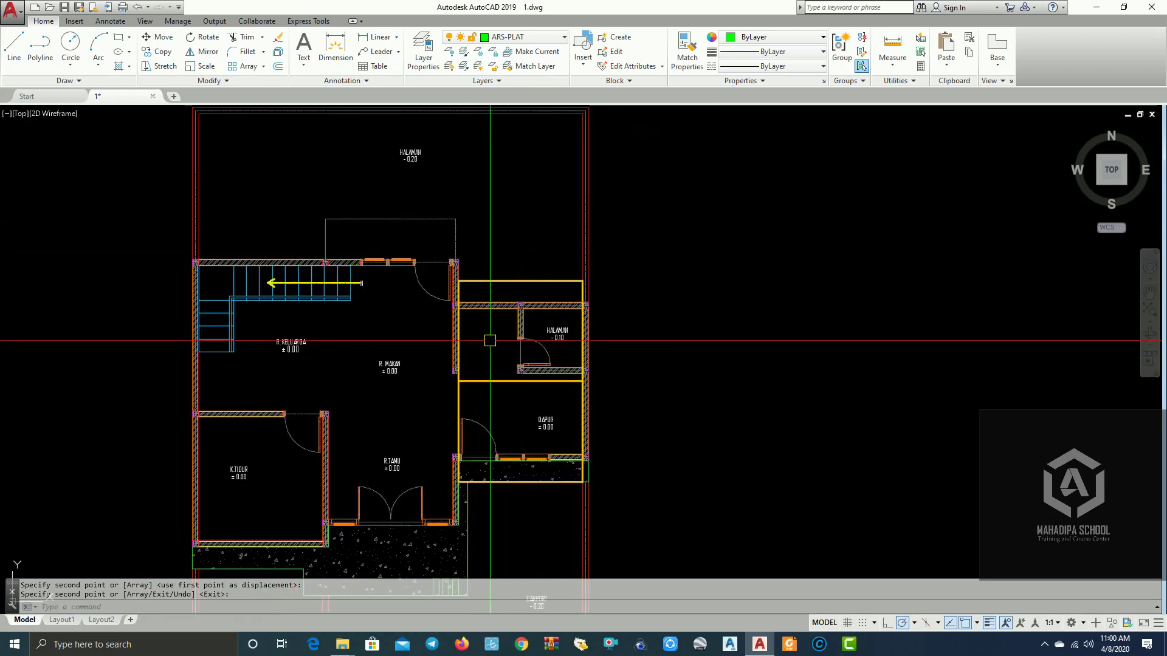
{"action": "scroll", "coordinate": [588, 365], "scroll_direction": "down", "scroll_amount": 5}
{"action": "mouse_move", "coordinate": [588, 364]}
{"action": "middle_mouse_down"}
{"action": "mouse_move", "coordinate": [583, 349]}
{"action": "mouse_move", "coordinate": [434, 544]}
{"action": "middle_mouse_up"}
{"action": "scroll", "coordinate": [583, 365], "scroll_direction": "down", "scroll_amount": 2}
{"action": "scroll", "coordinate": [546, 365], "scroll_direction": "up", "scroll_amount": 5}
{"action": "scroll", "coordinate": [435, 544], "scroll_direction": "down", "scroll_amount": 3}
{"action": "scroll", "coordinate": [434, 545], "scroll_direction": "down", "scroll_amount": 1}
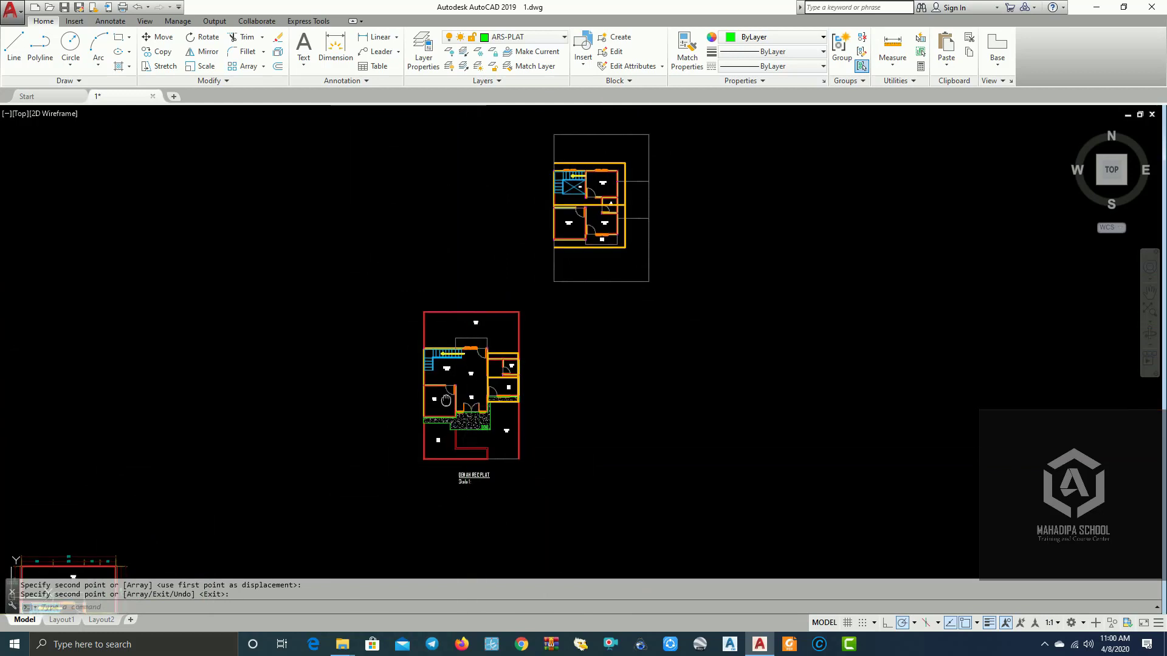
{"action": "middle_click_drag", "start_coordinate": [402, 315], "coordinate": [370, 262]}
- End the copy and rotate the lower DENAH REC PLAT plan by 270 degrees
{"action": "key", "text": "Return"}
{"action": "left_click", "coordinate": [343, 211]}
{"action": "left_click", "coordinate": [507, 479]}
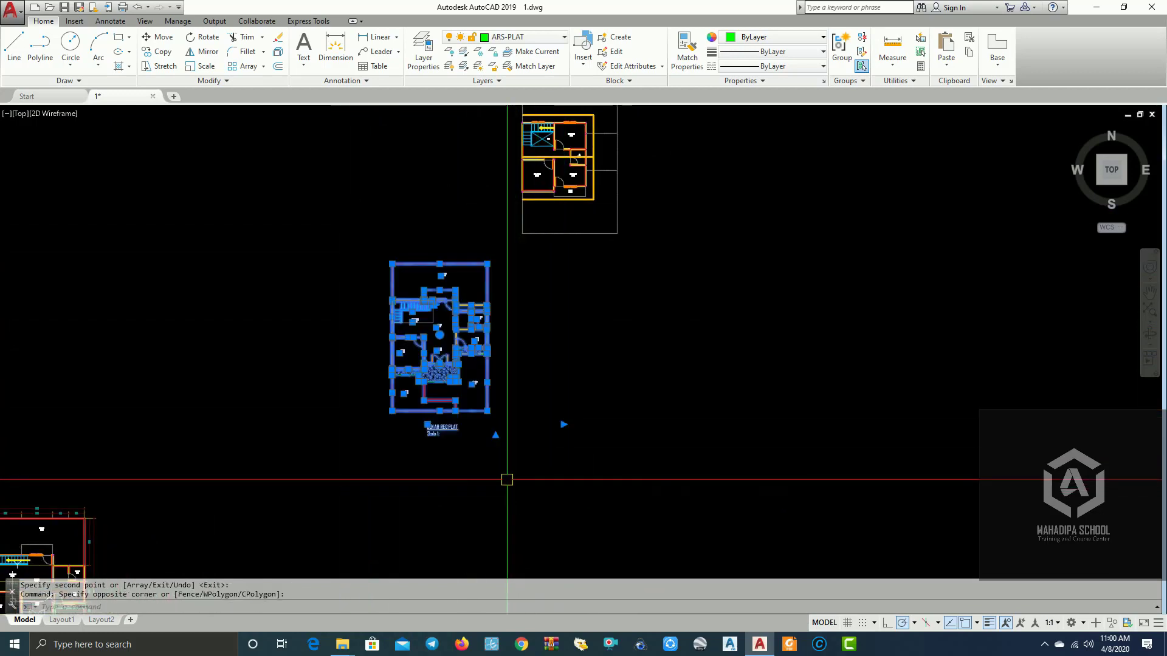
{"action": "type", "text": "RO"}
{"action": "key", "text": "Return"}
{"action": "left_click", "coordinate": [446, 336]}
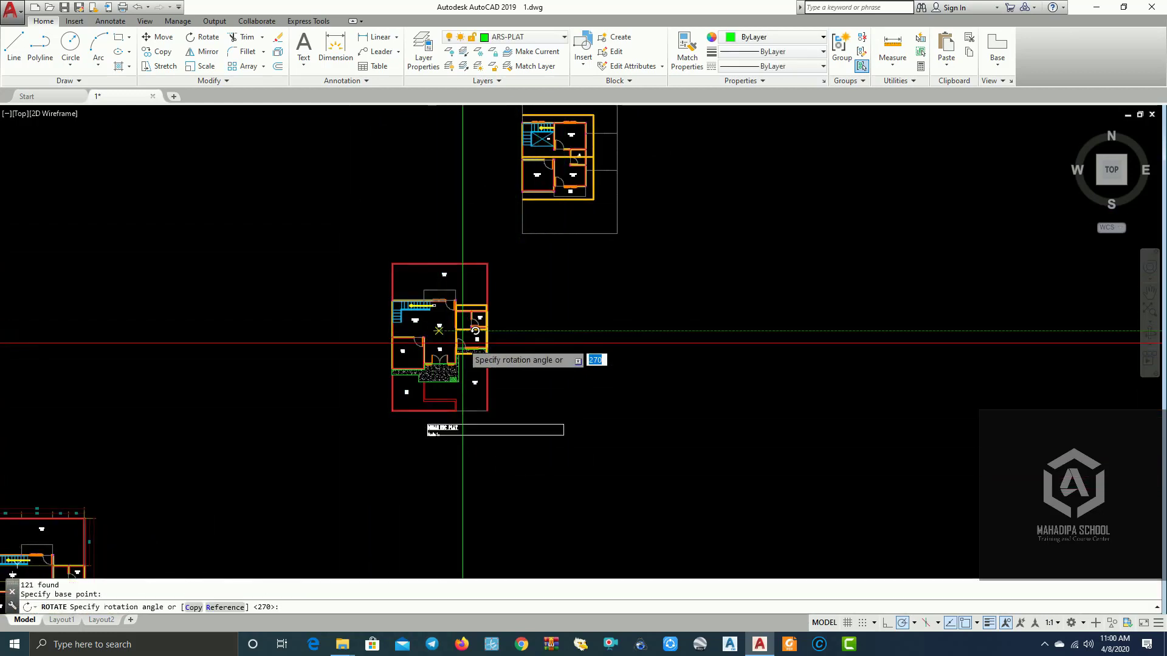
{"action": "left_click", "coordinate": [433, 457]}
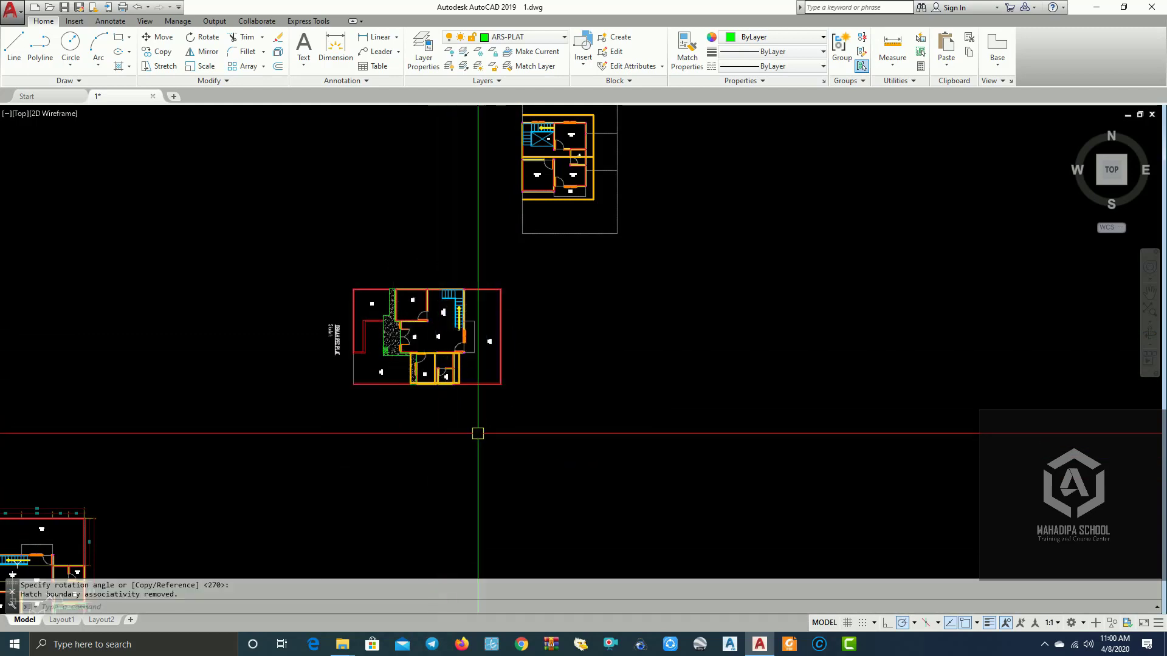
{"action": "middle_click_drag", "start_coordinate": [478, 429], "coordinate": [461, 516]}
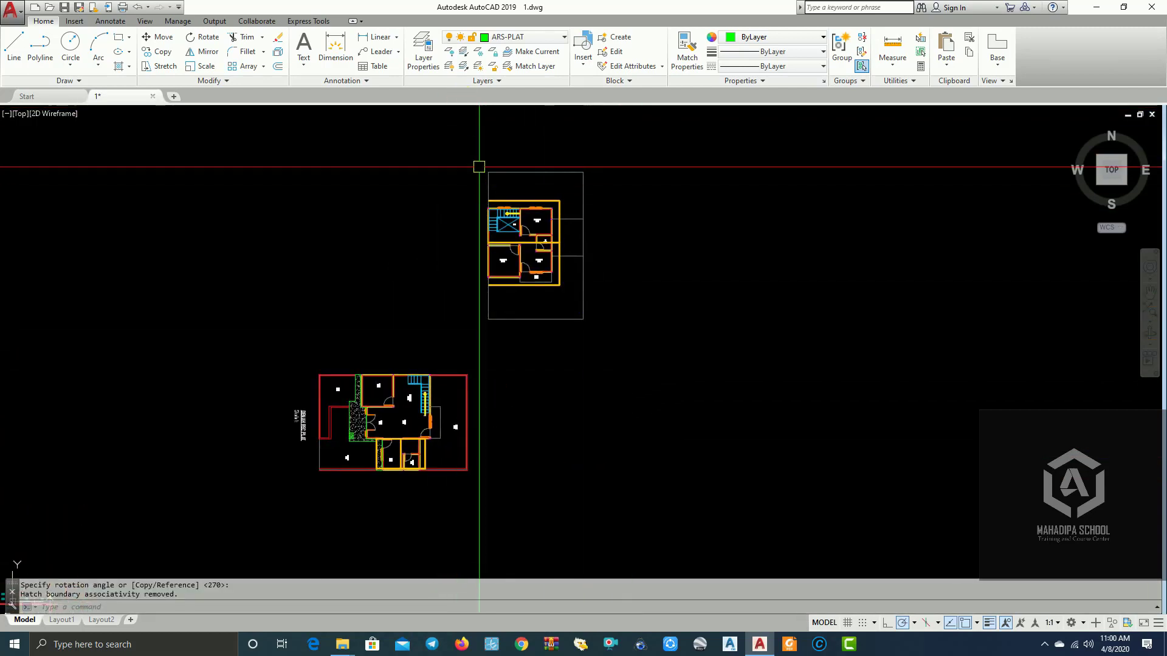
- Window-select the upper plan and begin rotating it, then cancel
{"action": "left_click", "coordinate": [459, 125]}
{"action": "left_click", "coordinate": [618, 340]}
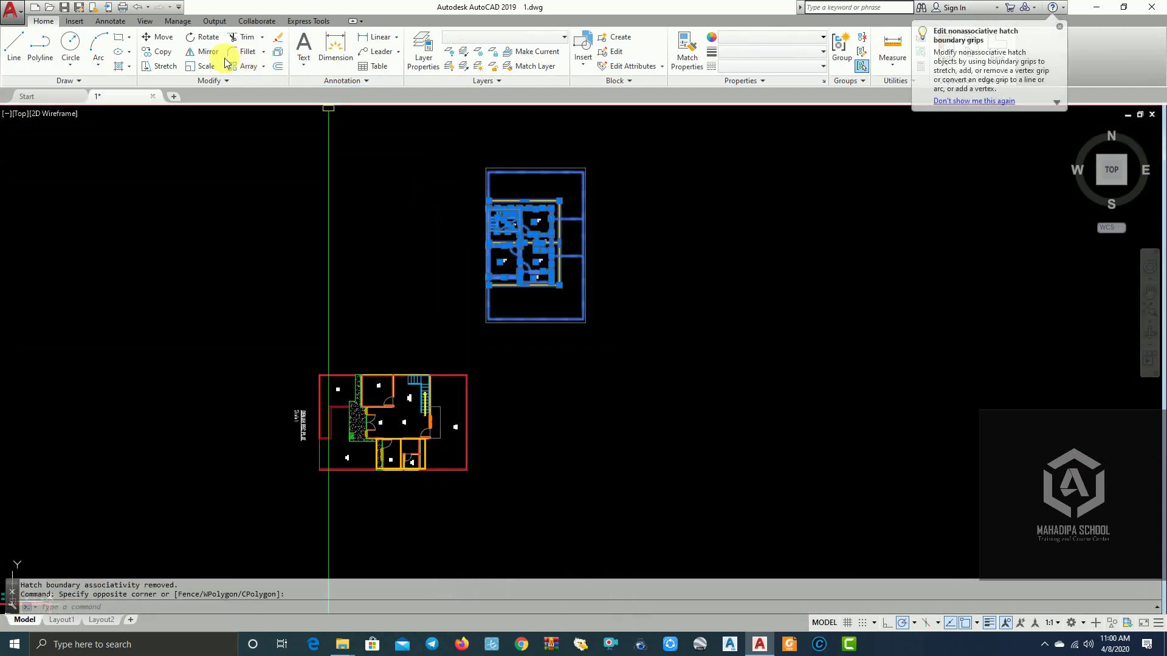
{"action": "left_click", "coordinate": [208, 38]}
{"action": "left_click", "coordinate": [533, 238]}
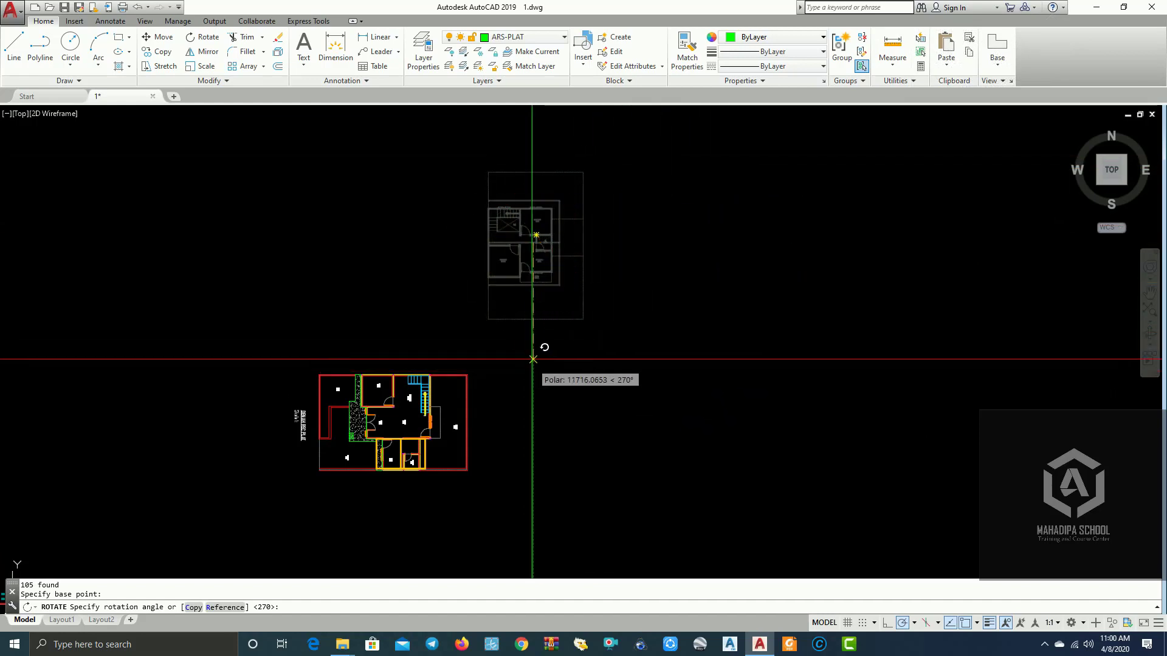
{"action": "key", "text": "Escape"}
- Reselect the upper plan and rotate it 270° to match the plan below
{"action": "left_click", "coordinate": [392, 130]}
{"action": "left_click", "coordinate": [642, 307]}
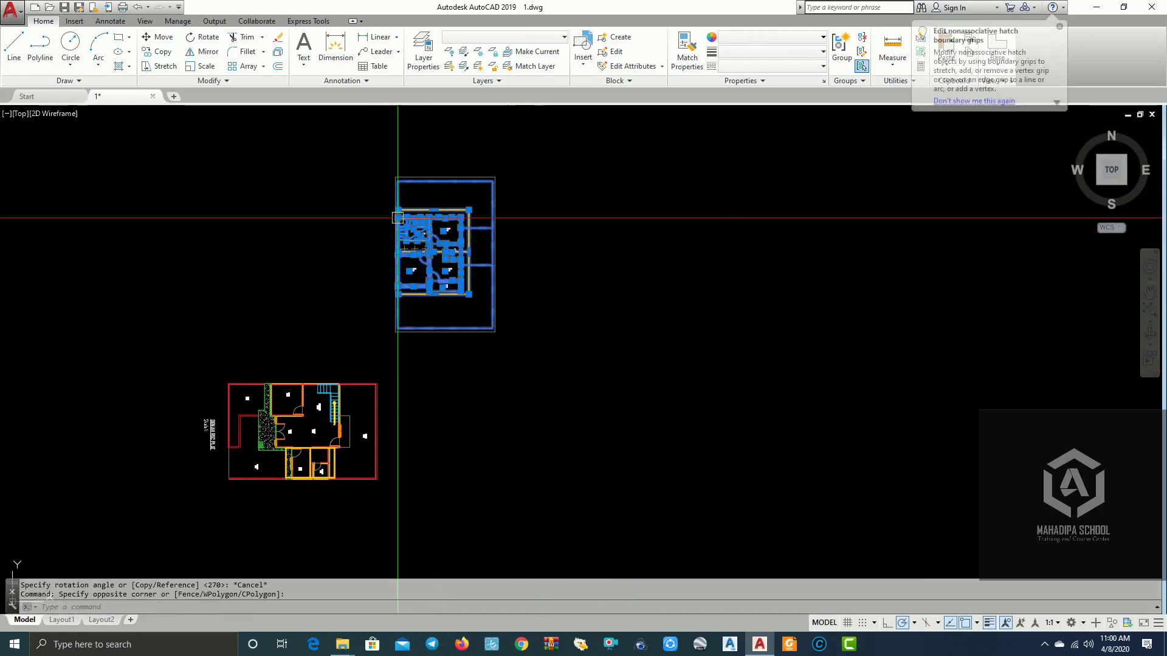
{"action": "left_click", "coordinate": [339, 109]}
{"action": "left_click", "coordinate": [569, 333]}
{"action": "left_click", "coordinate": [204, 38]}
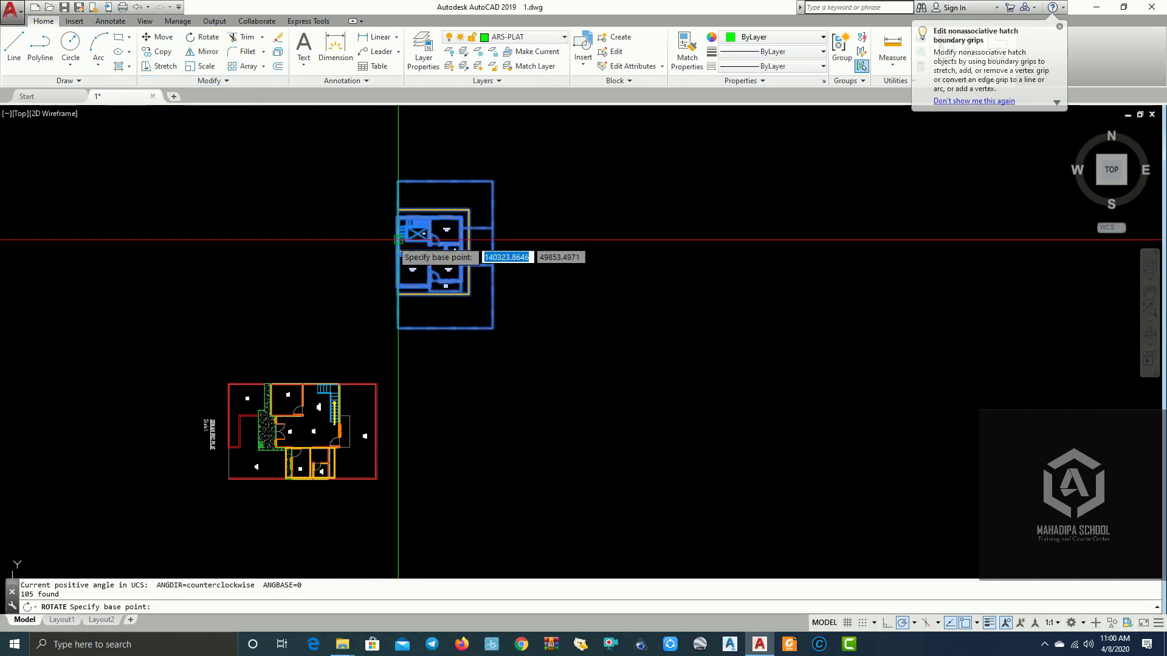
{"action": "left_click", "coordinate": [433, 252]}
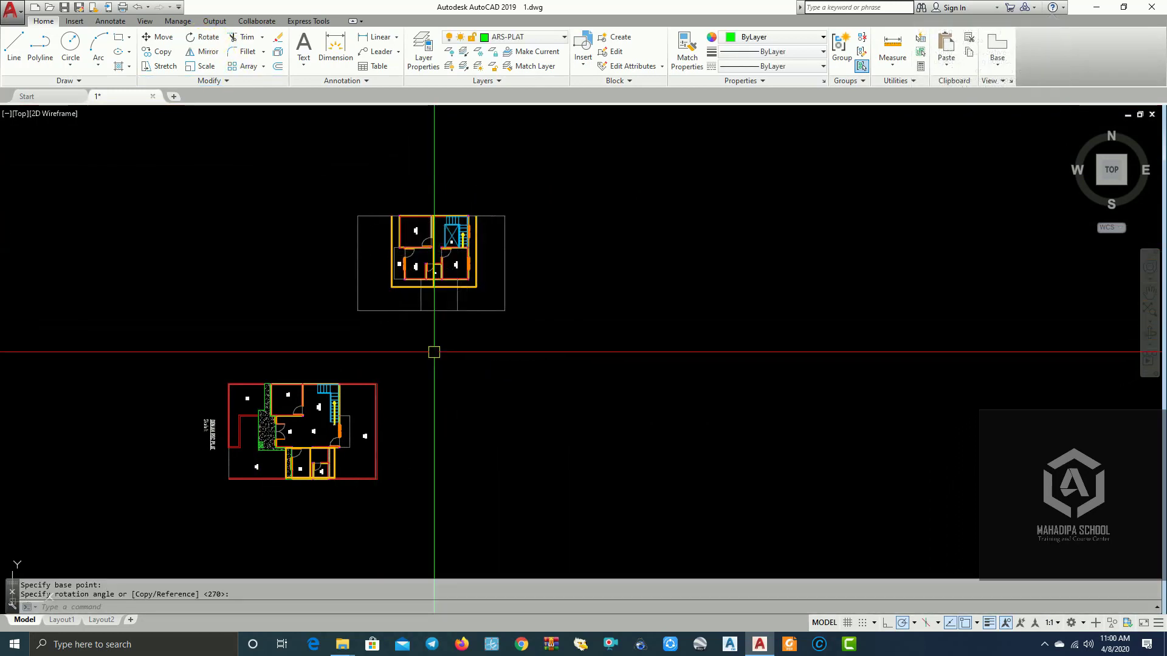
{"action": "left_click", "coordinate": [434, 351]}
{"action": "middle_click_drag", "start_coordinate": [452, 345], "coordinate": [628, 339]}
{"action": "scroll", "coordinate": [621, 348], "scroll_direction": "up", "scroll_amount": 2}
{"action": "middle_click_drag", "start_coordinate": [550, 302], "coordinate": [459, 369]}
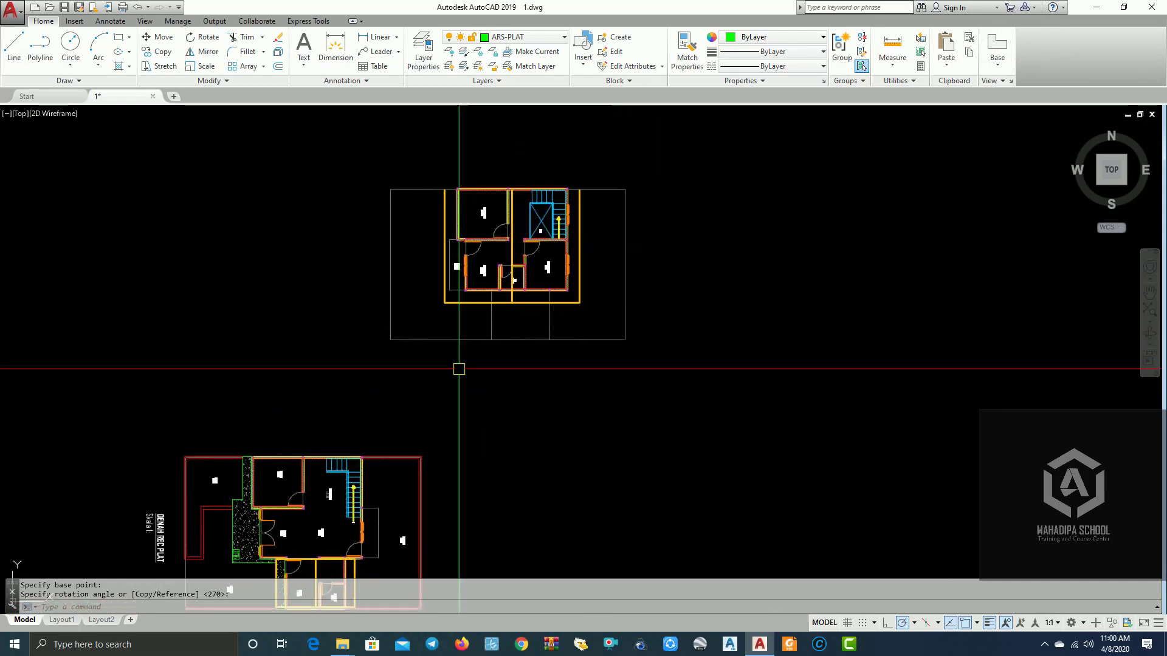
{"action": "left_click", "coordinate": [669, 386]}
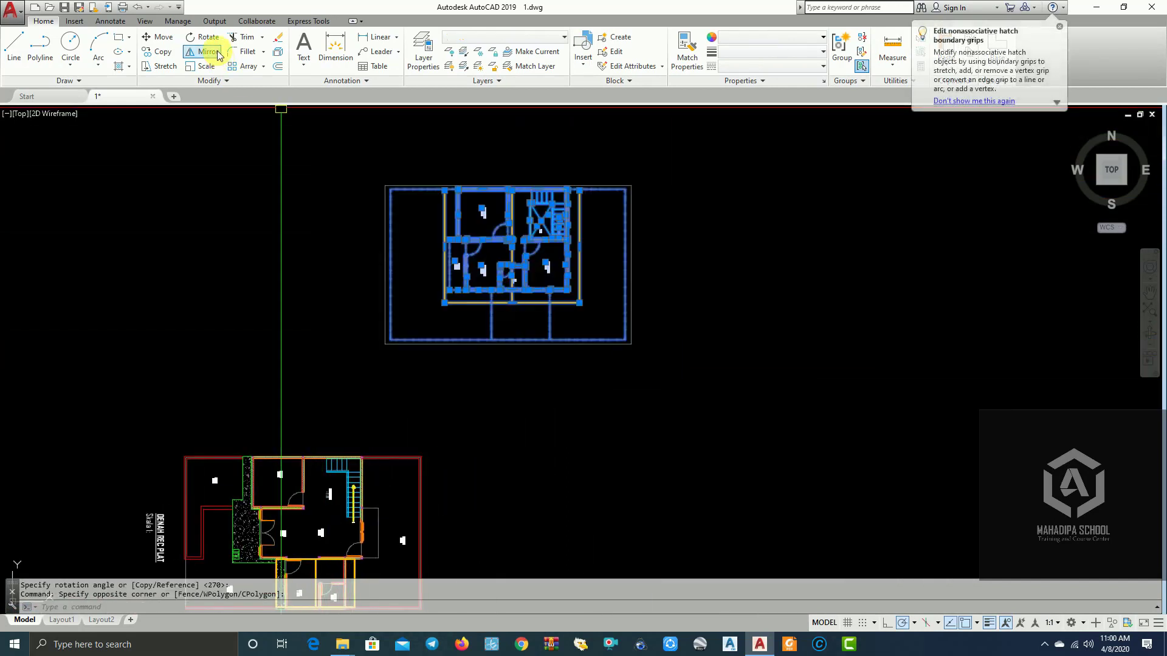
- Move the upper plan so its frame corner sits on the lower plan's corner
{"action": "left_click", "coordinate": [166, 38]}
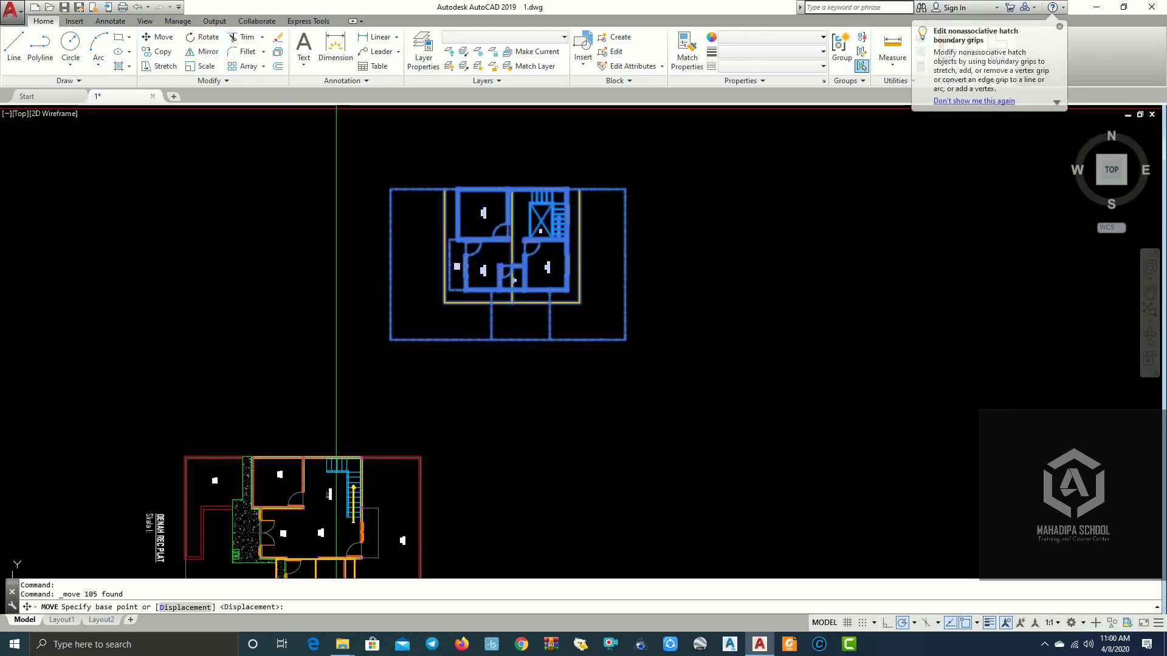
{"action": "left_click", "coordinate": [625, 340]}
{"action": "scroll", "coordinate": [486, 425], "scroll_direction": "up", "scroll_amount": 2}
{"action": "scroll", "coordinate": [419, 453], "scroll_direction": "up", "scroll_amount": 4}
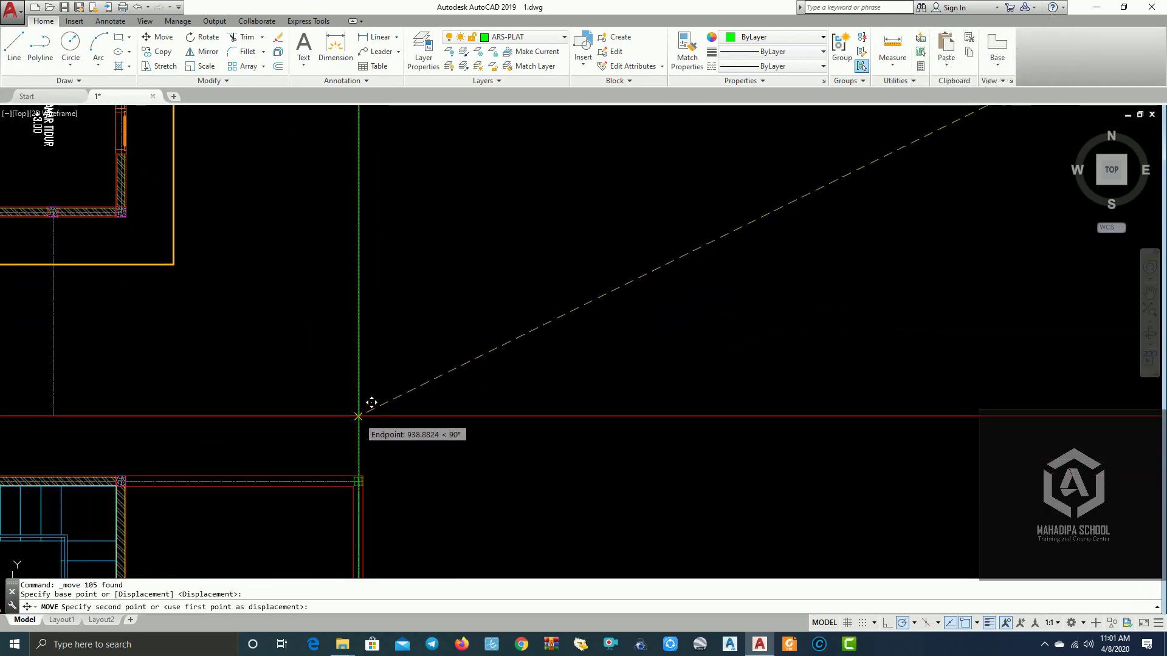
{"action": "left_click", "coordinate": [370, 392]}
{"action": "scroll", "coordinate": [426, 401], "scroll_direction": "down", "scroll_amount": 6}
{"action": "middle_click_drag", "start_coordinate": [539, 411], "coordinate": [665, 334]}
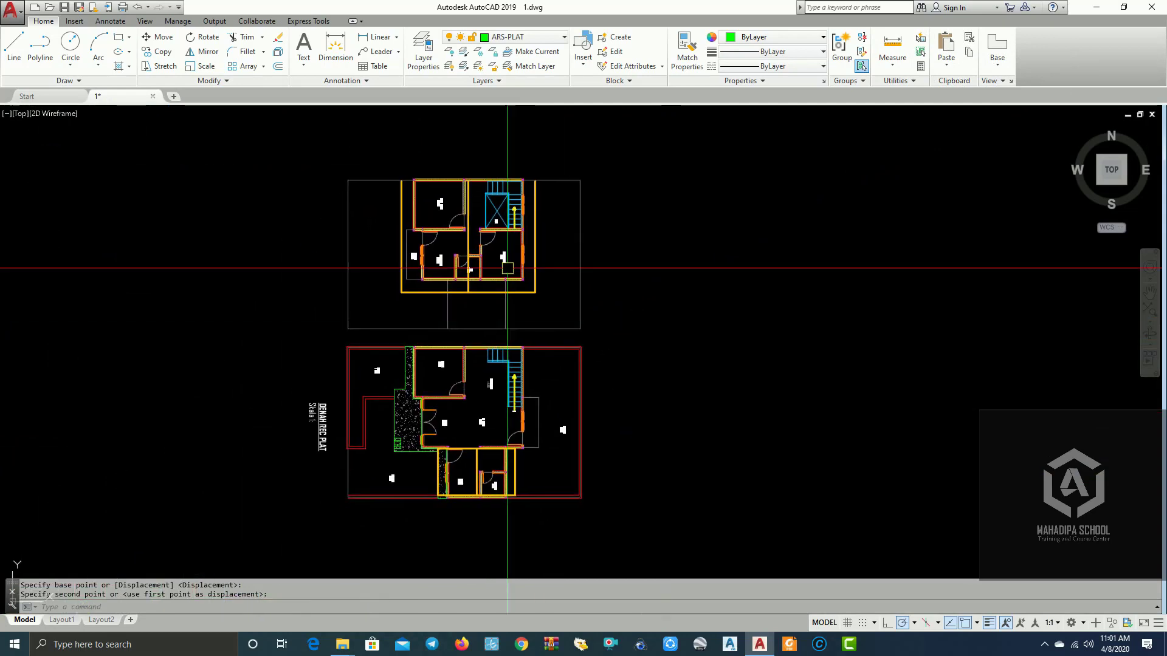
- Window-select both plans and group them with G
{"action": "left_click", "coordinate": [256, 135]}
{"action": "left_click", "coordinate": [623, 504]}
{"action": "type", "text": "g"}
{"action": "key", "text": "Return"}
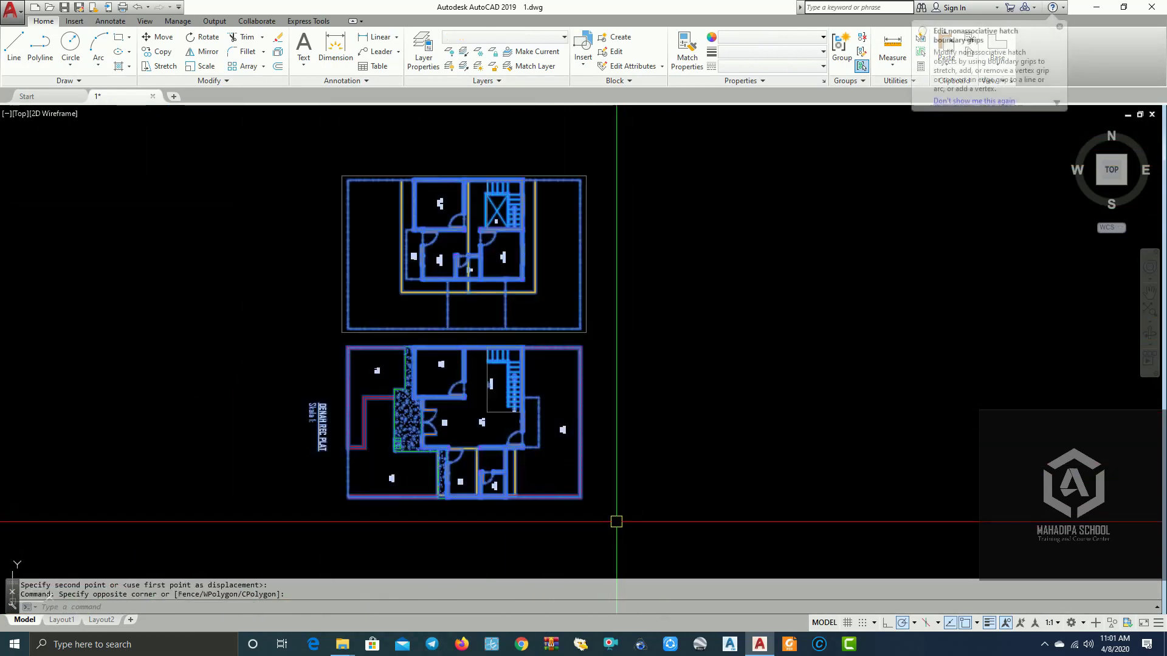
- Check the new group by selecting it, then recentre the two floor plans in view
{"action": "left_click", "coordinate": [581, 409]}
{"action": "scroll", "coordinate": [599, 380], "scroll_direction": "up", "scroll_amount": 2}
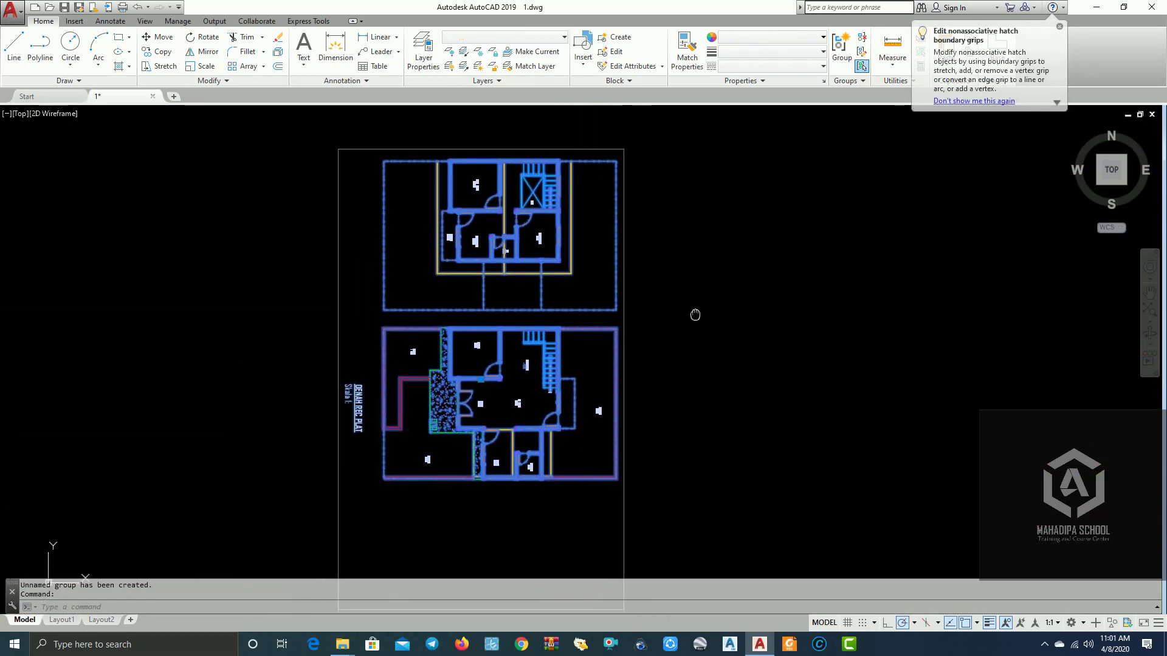
{"action": "key", "text": "Escape"}
{"action": "scroll", "coordinate": [659, 335], "scroll_direction": "down", "scroll_amount": 6}
{"action": "scroll", "coordinate": [611, 332], "scroll_direction": "up", "scroll_amount": 2}
{"action": "middle_click_drag", "start_coordinate": [675, 348], "coordinate": [441, 380]}
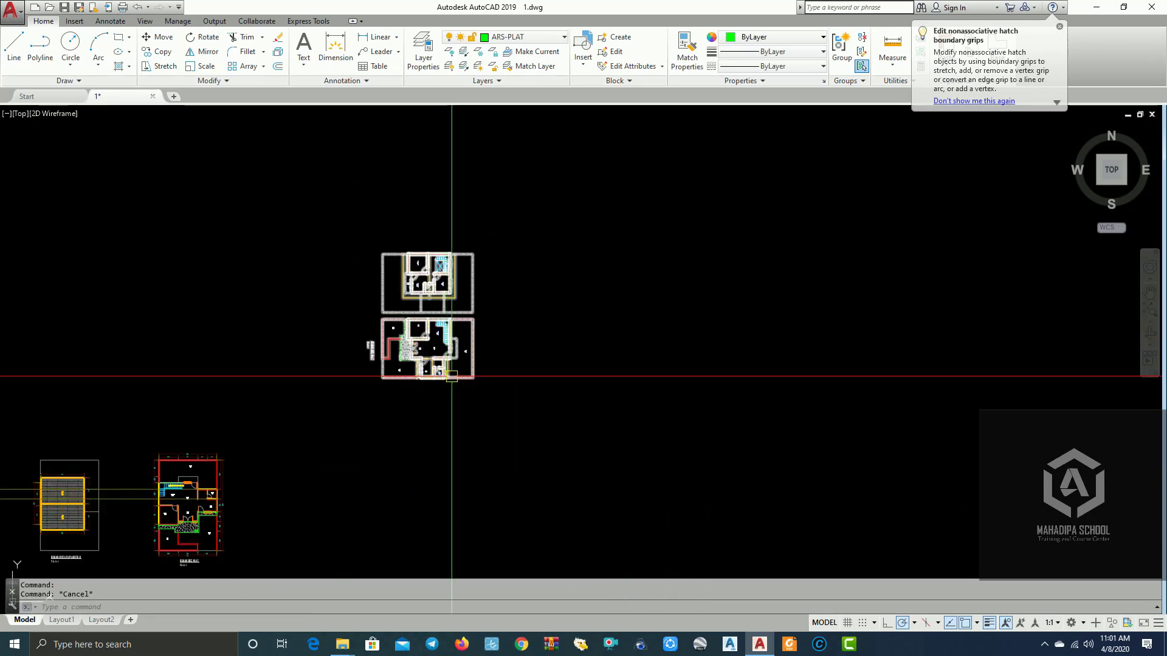
{"action": "scroll", "coordinate": [441, 380], "scroll_direction": "up", "scroll_amount": 4}
{"action": "mouse_move", "coordinate": [485, 417]}
{"action": "middle_mouse_down"}
{"action": "mouse_move", "coordinate": [360, 444]}
{"action": "mouse_move", "coordinate": [564, 411]}
{"action": "mouse_move", "coordinate": [434, 469]}
{"action": "middle_mouse_up"}
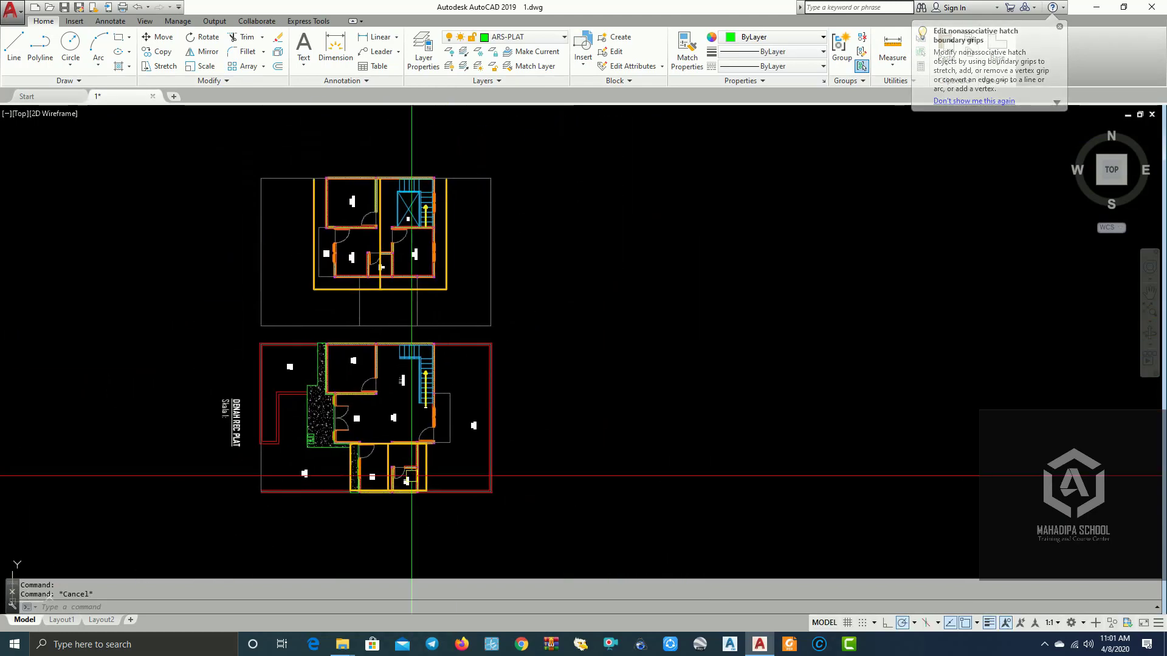
{"action": "left_click", "coordinate": [536, 37]}
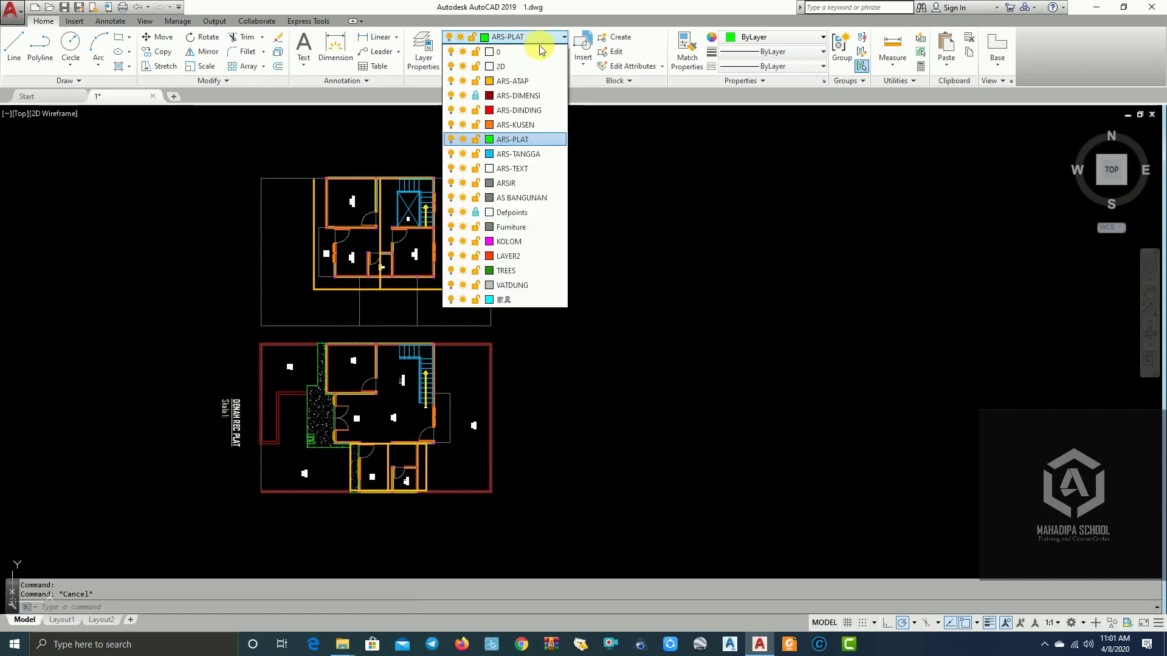
{"action": "left_click", "coordinate": [538, 111]}
{"action": "scroll", "coordinate": [695, 359], "scroll_direction": "down", "scroll_amount": 4}
{"action": "mouse_move", "coordinate": [695, 359]}
{"action": "middle_mouse_down"}
{"action": "mouse_move", "coordinate": [795, 317]}
{"action": "mouse_move", "coordinate": [559, 318]}
{"action": "middle_mouse_up"}
{"action": "scroll", "coordinate": [442, 338], "scroll_direction": "up", "scroll_amount": 3}
{"action": "scroll", "coordinate": [448, 330], "scroll_direction": "up", "scroll_amount": 2}
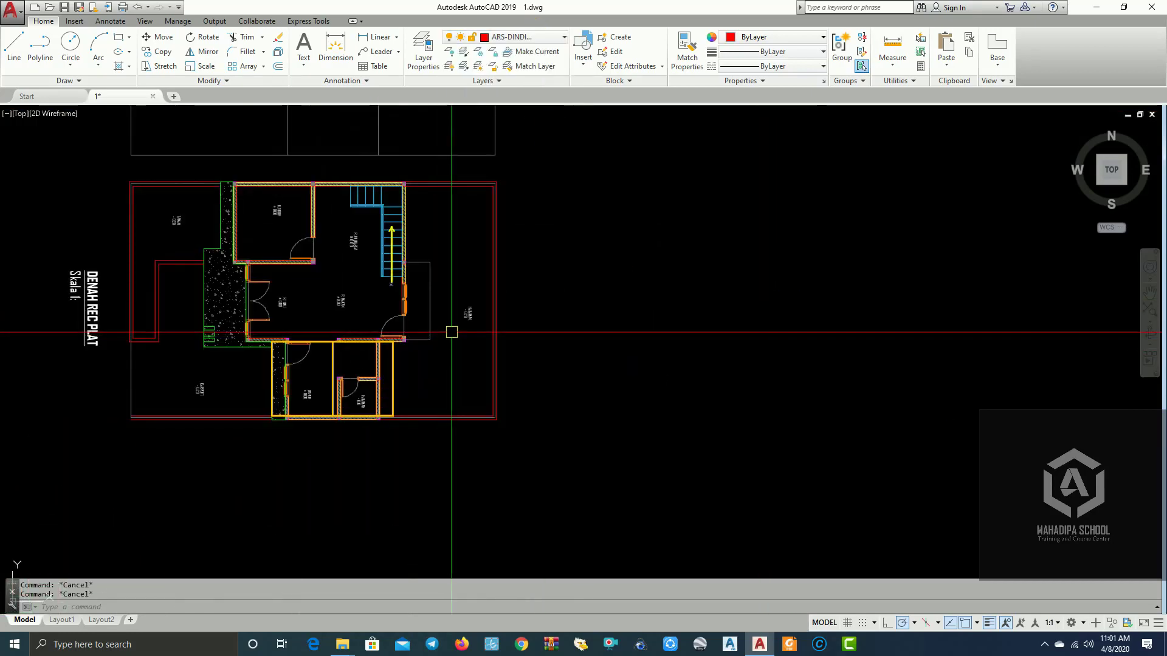
{"action": "middle_click_drag", "start_coordinate": [448, 331], "coordinate": [534, 377]}
{"action": "mouse_move", "coordinate": [425, 450]}
{"action": "middle_mouse_down"}
{"action": "mouse_move", "coordinate": [452, 521]}
{"action": "mouse_move", "coordinate": [381, 516]}
{"action": "middle_mouse_up"}
{"action": "scroll", "coordinate": [409, 495], "scroll_direction": "up", "scroll_amount": 1}
{"action": "scroll", "coordinate": [419, 497], "scroll_direction": "up", "scroll_amount": 2}
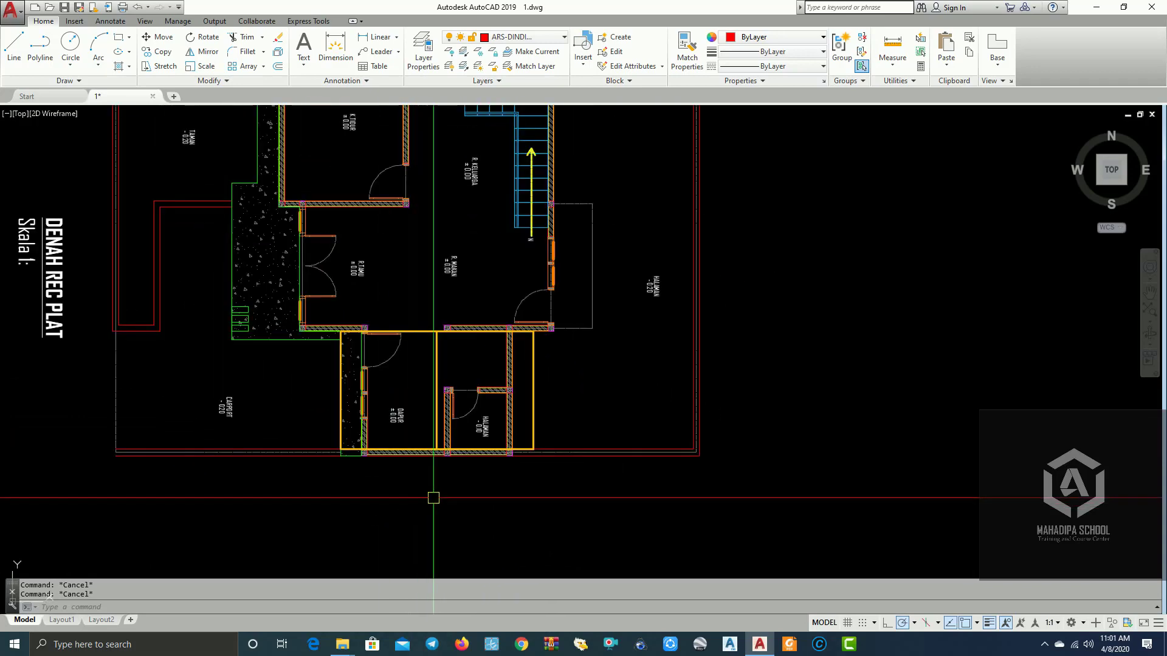
{"action": "scroll", "coordinate": [430, 498], "scroll_direction": "up", "scroll_amount": 1}
{"action": "scroll", "coordinate": [327, 479], "scroll_direction": "down", "scroll_amount": 2}
{"action": "mouse_move", "coordinate": [322, 472]}
{"action": "middle_mouse_down"}
{"action": "mouse_move", "coordinate": [393, 472]}
{"action": "mouse_move", "coordinate": [297, 497]}
{"action": "mouse_move", "coordinate": [240, 490]}
{"action": "middle_mouse_up"}
{"action": "scroll", "coordinate": [393, 471], "scroll_direction": "up", "scroll_amount": 2}
{"action": "scroll", "coordinate": [233, 505], "scroll_direction": "up", "scroll_amount": 2}
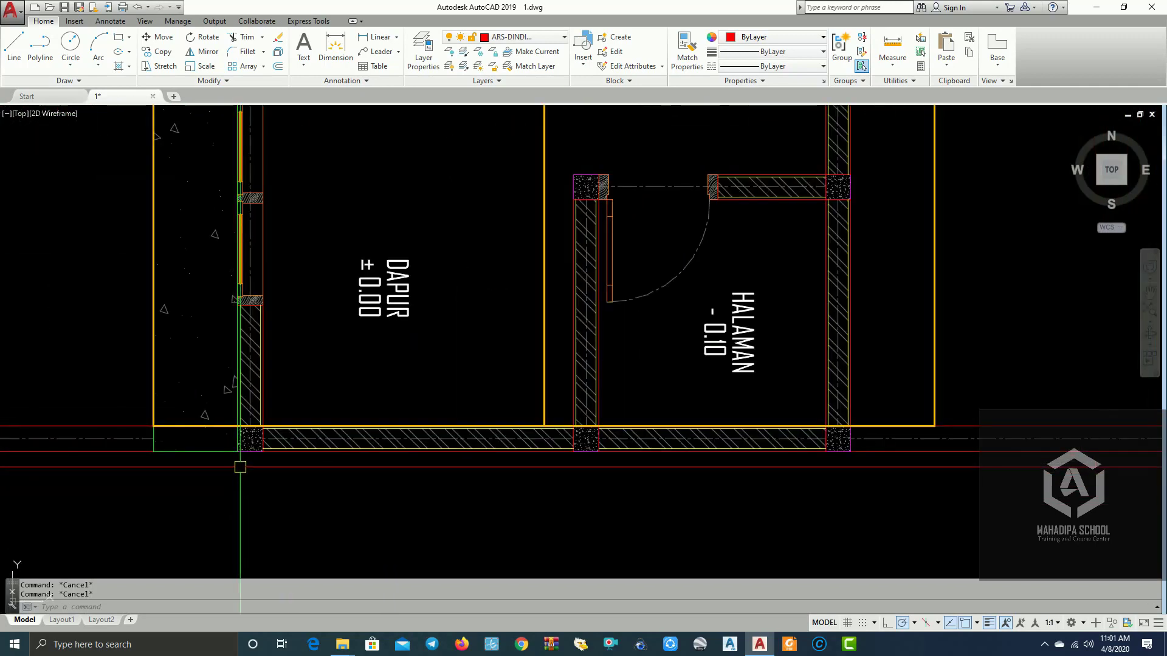
{"action": "scroll", "coordinate": [240, 464], "scroll_direction": "down", "scroll_amount": 2}
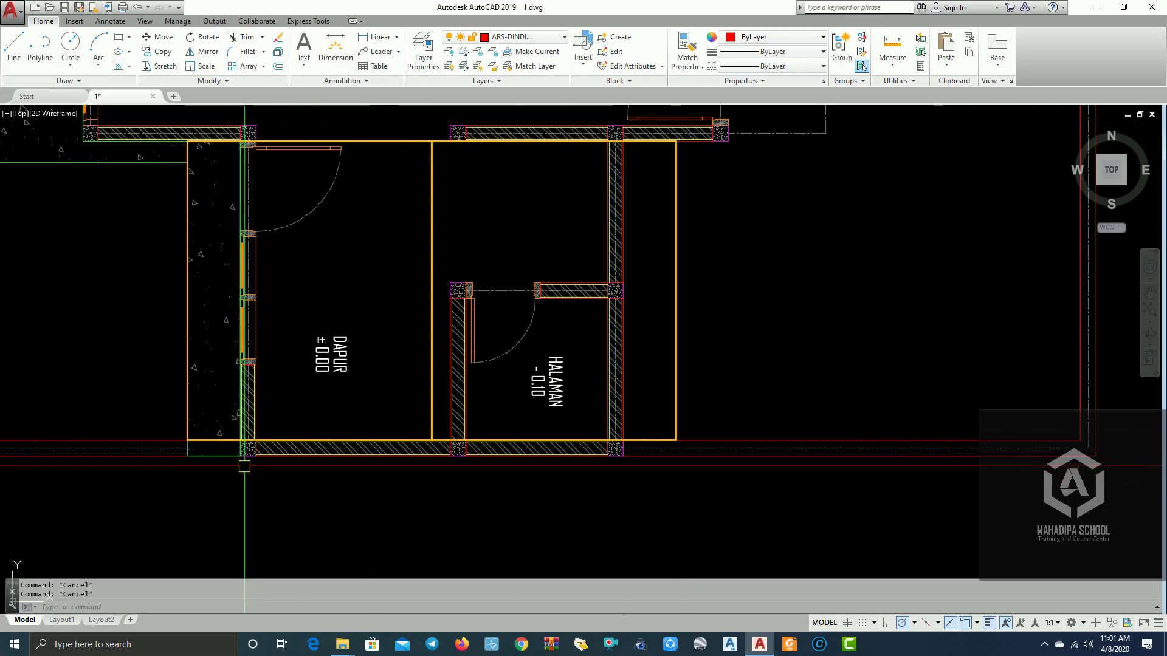
{"action": "key", "text": "ctrl+a"}
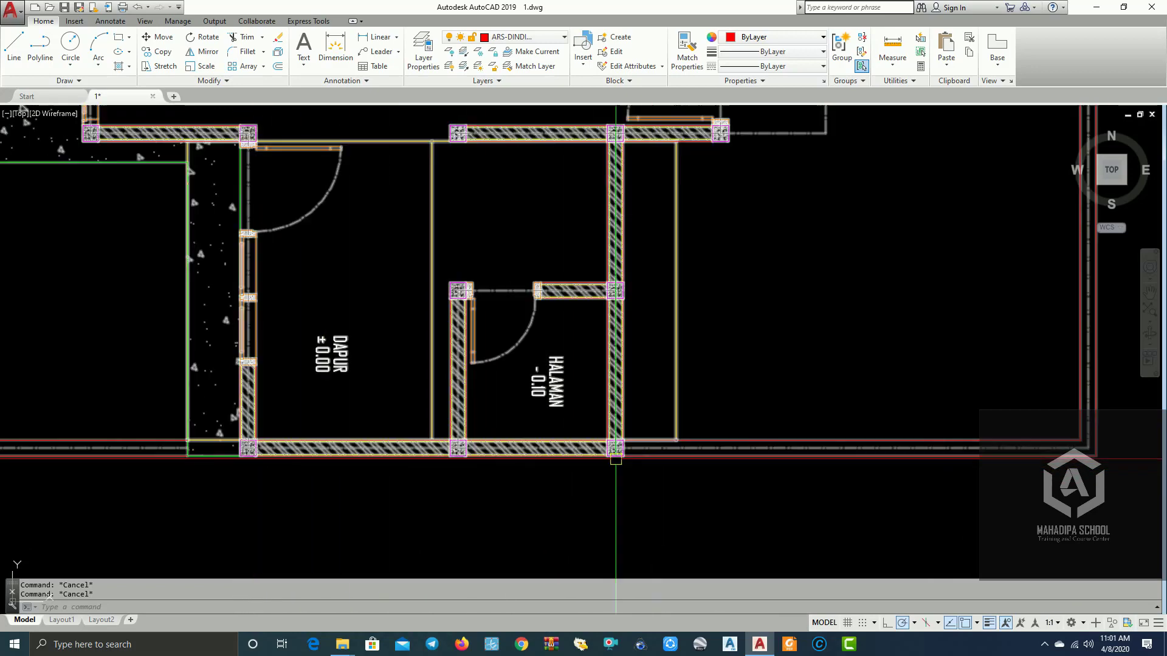
{"action": "key", "text": "Escape"}
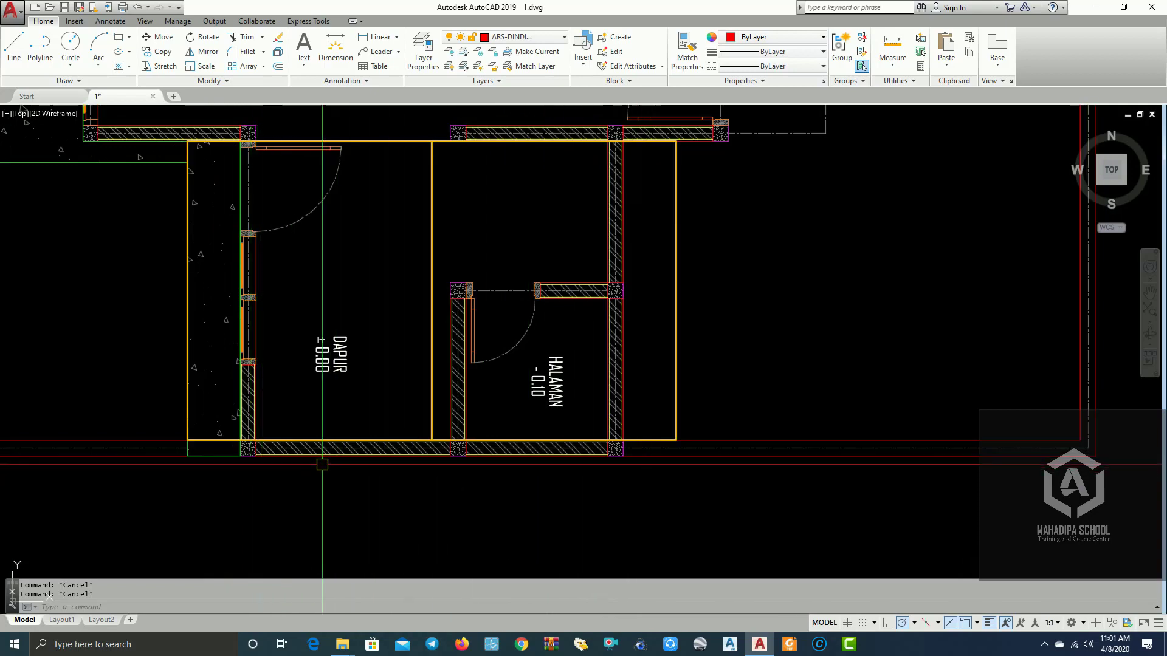
{"action": "key", "text": "ctrl+a"}
{"action": "key", "text": "Escape"}
{"action": "key", "text": "ctrl+a"}
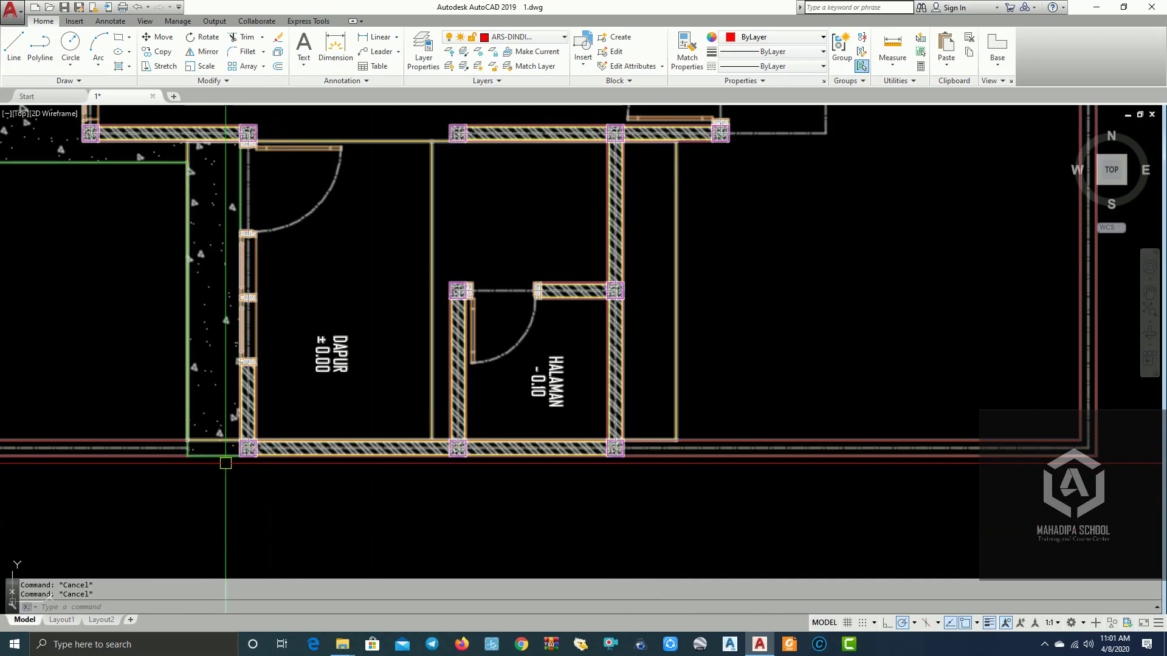
{"action": "scroll", "coordinate": [134, 449], "scroll_direction": "down", "scroll_amount": 2}
{"action": "middle_click_drag", "start_coordinate": [279, 484], "coordinate": [324, 521]}
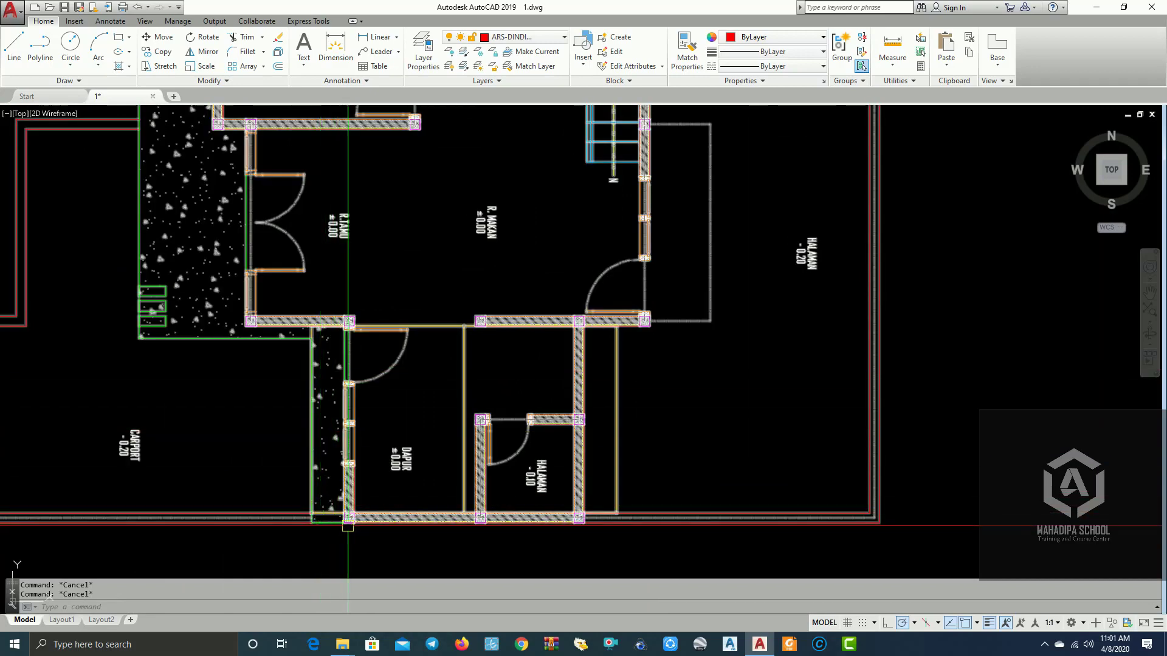
{"action": "scroll", "coordinate": [358, 448], "scroll_direction": "down", "scroll_amount": 1}
{"action": "scroll", "coordinate": [358, 448], "scroll_direction": "down", "scroll_amount": 1}
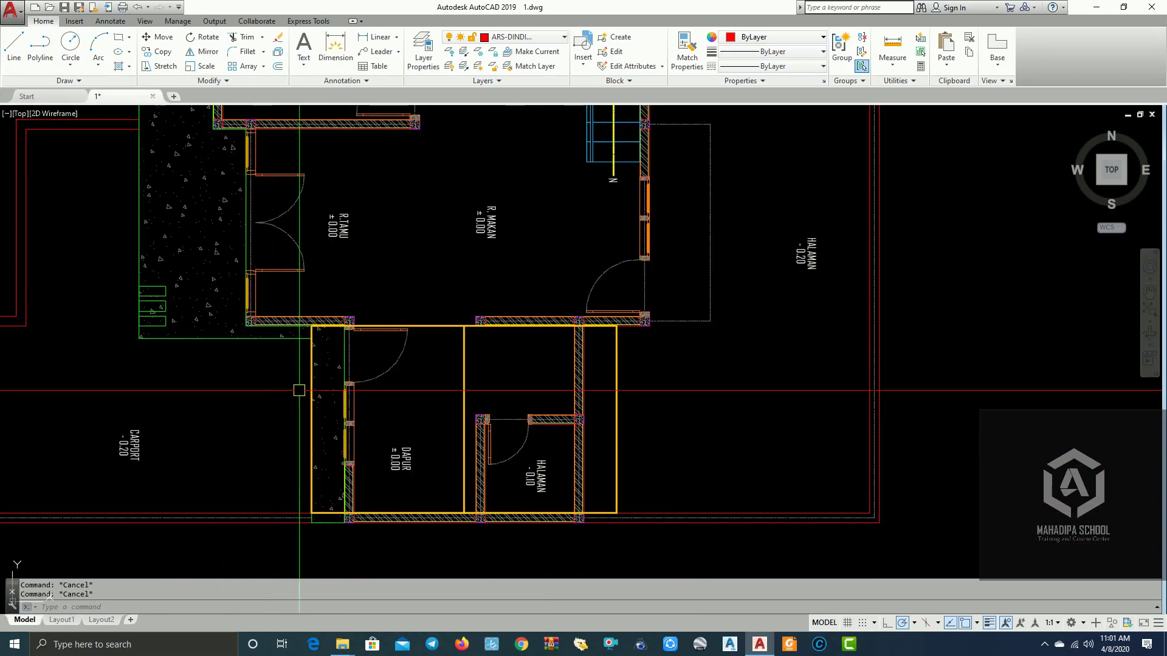
{"action": "scroll", "coordinate": [400, 535], "scroll_direction": "up", "scroll_amount": 1}
{"action": "scroll", "coordinate": [385, 551], "scroll_direction": "up", "scroll_amount": 1}
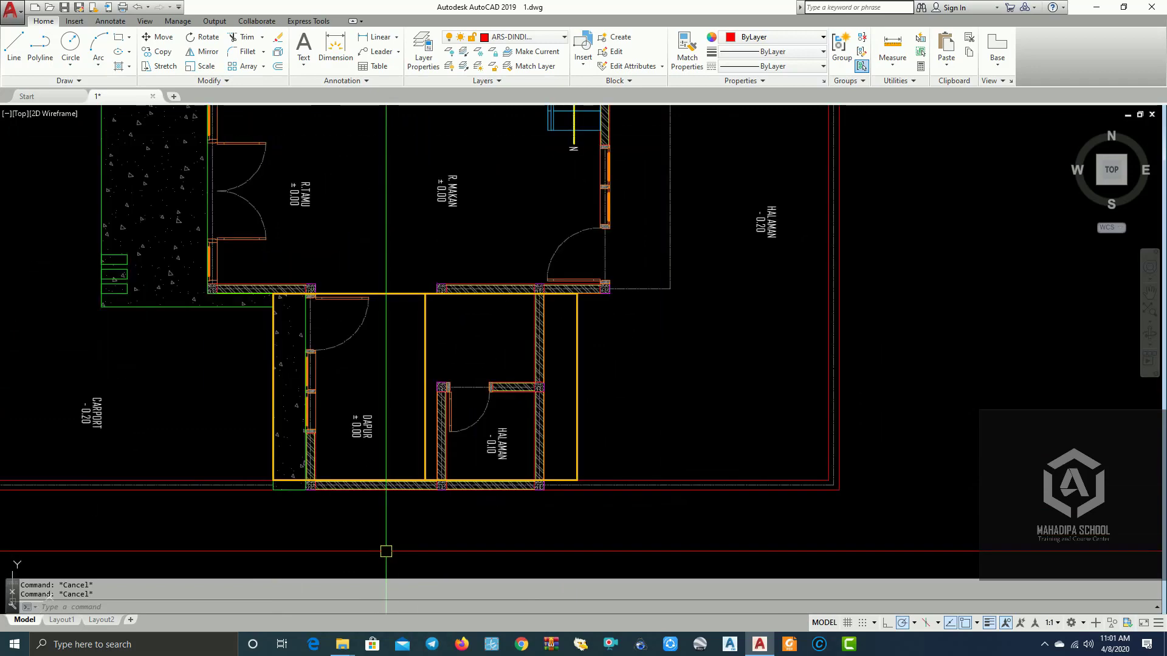
{"action": "scroll", "coordinate": [354, 532], "scroll_direction": "down", "scroll_amount": 1}
{"action": "scroll", "coordinate": [331, 521], "scroll_direction": "up", "scroll_amount": 1}
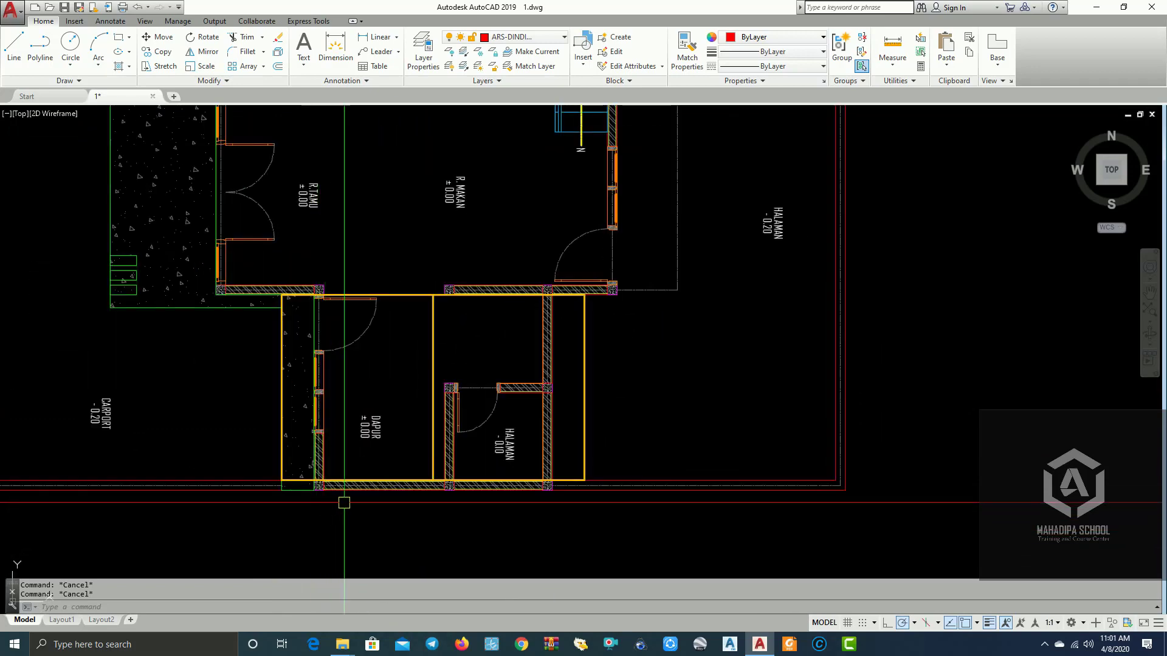
{"action": "scroll", "coordinate": [577, 328], "scroll_direction": "down", "scroll_amount": 1}
{"action": "scroll", "coordinate": [566, 311], "scroll_direction": "up", "scroll_amount": 1}
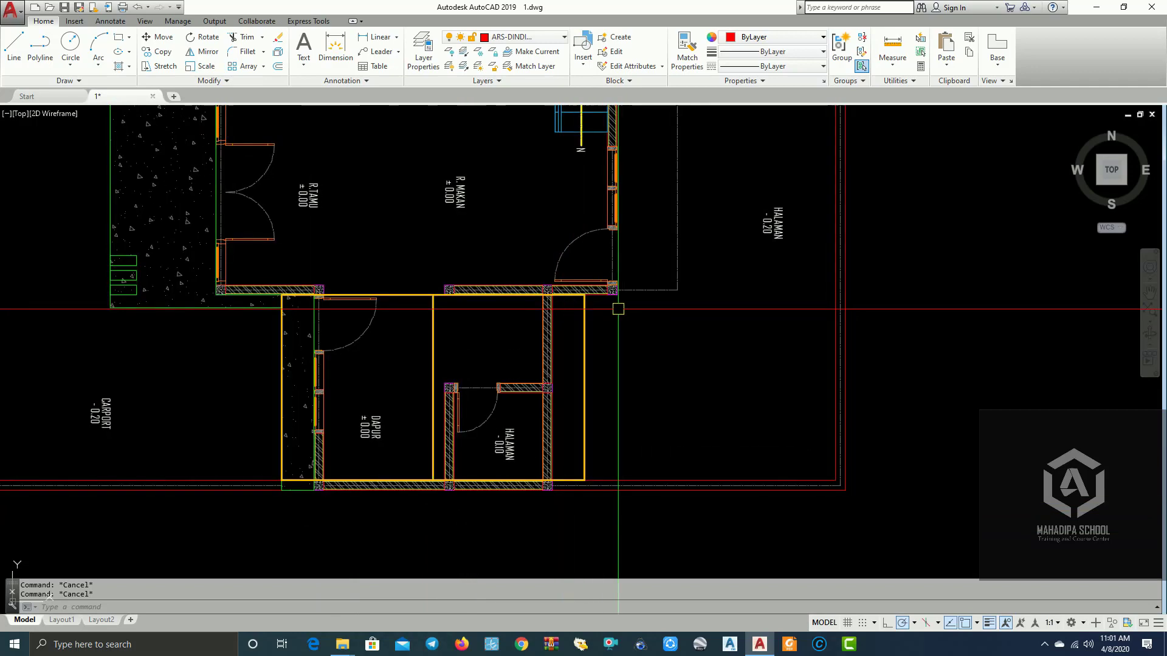
{"action": "scroll", "coordinate": [497, 316], "scroll_direction": "down", "scroll_amount": 1}
{"action": "scroll", "coordinate": [356, 367], "scroll_direction": "up", "scroll_amount": 1}
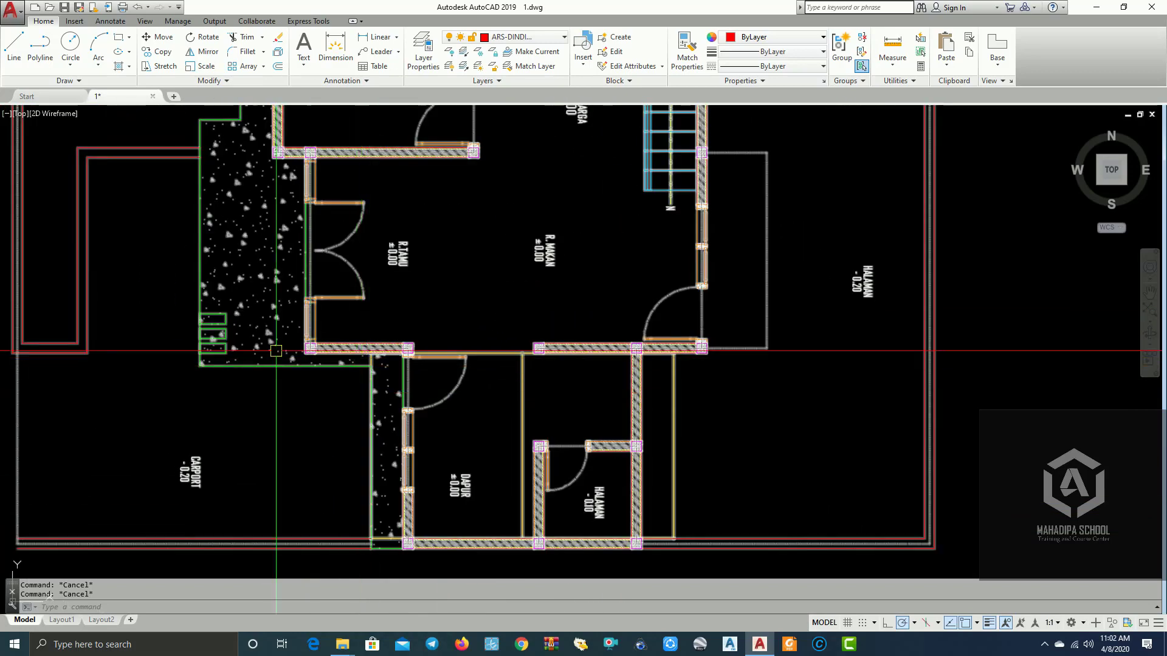
{"action": "scroll", "coordinate": [274, 328], "scroll_direction": "down", "scroll_amount": 1}
{"action": "scroll", "coordinate": [270, 271], "scroll_direction": "up", "scroll_amount": 1}
{"action": "scroll", "coordinate": [270, 256], "scroll_direction": "down", "scroll_amount": 1}
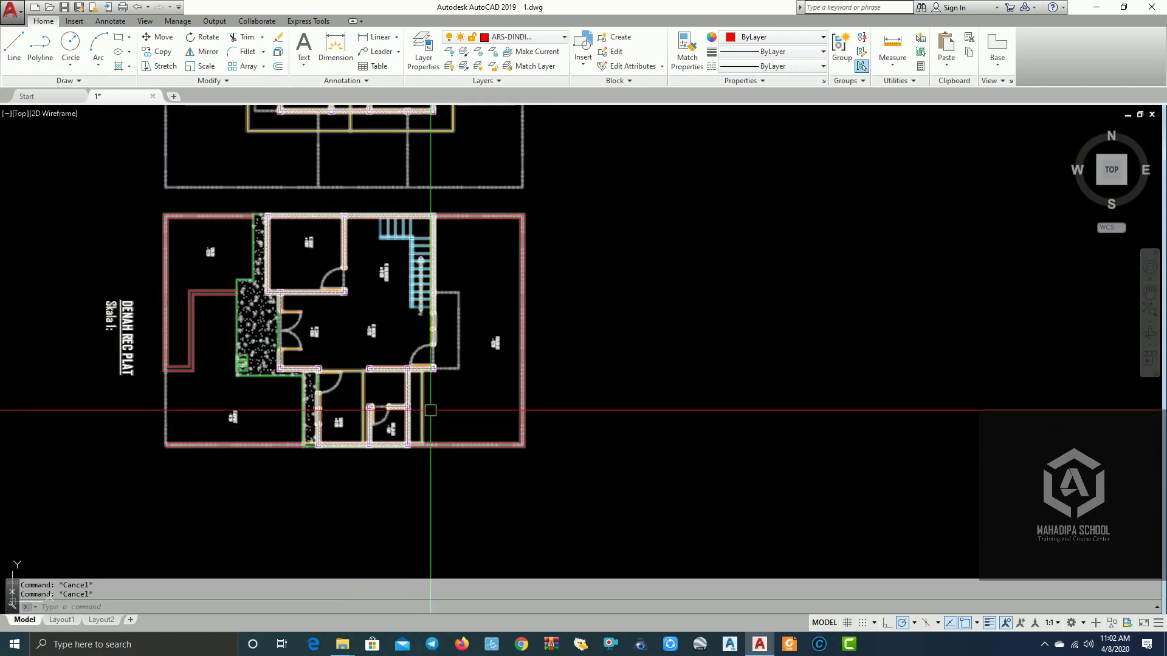
{"action": "scroll", "coordinate": [409, 419], "scroll_direction": "up", "scroll_amount": 3}
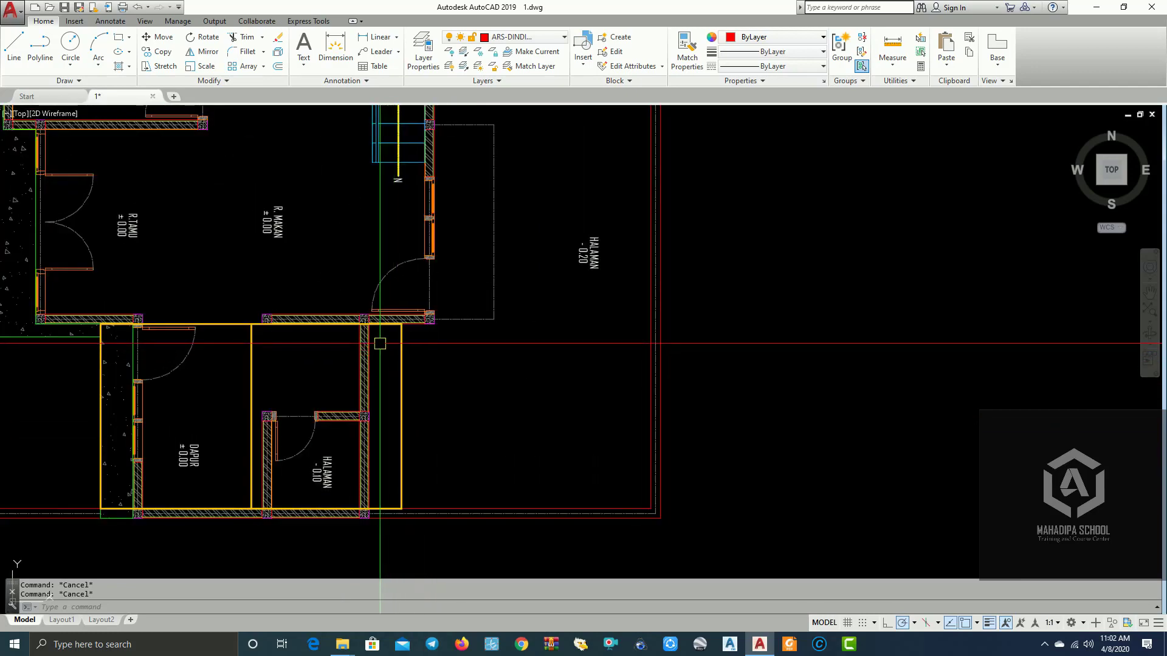
{"action": "scroll", "coordinate": [380, 344], "scroll_direction": "down", "scroll_amount": 3}
{"action": "scroll", "coordinate": [196, 345], "scroll_direction": "up", "scroll_amount": 3}
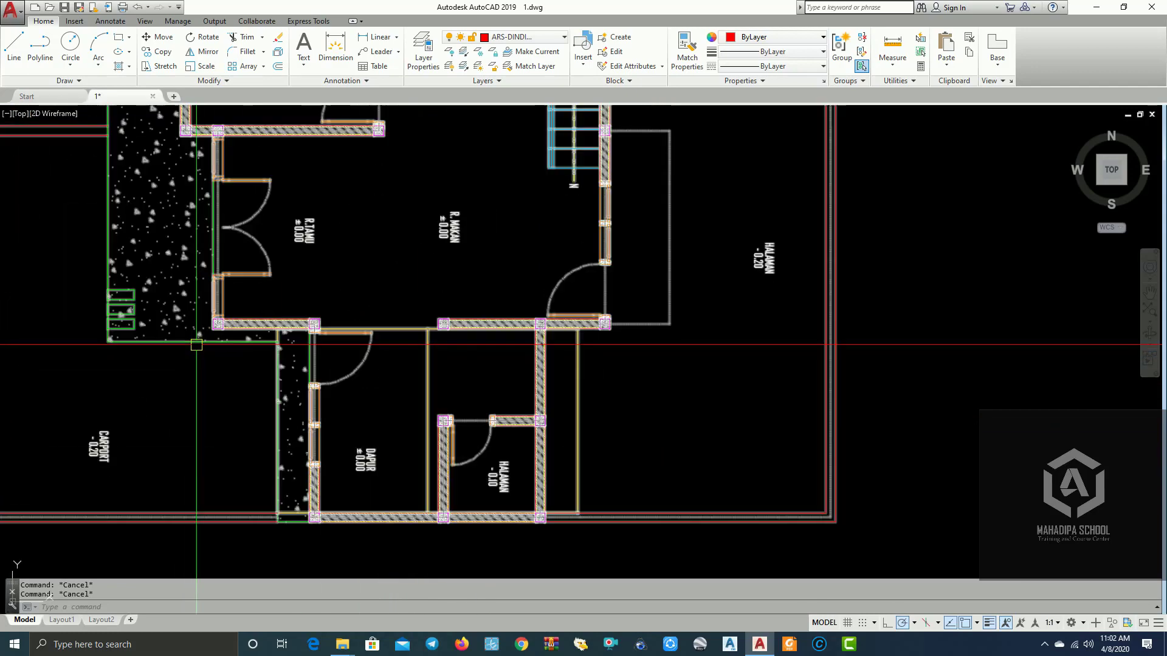
{"action": "scroll", "coordinate": [301, 350], "scroll_direction": "down", "scroll_amount": 2}
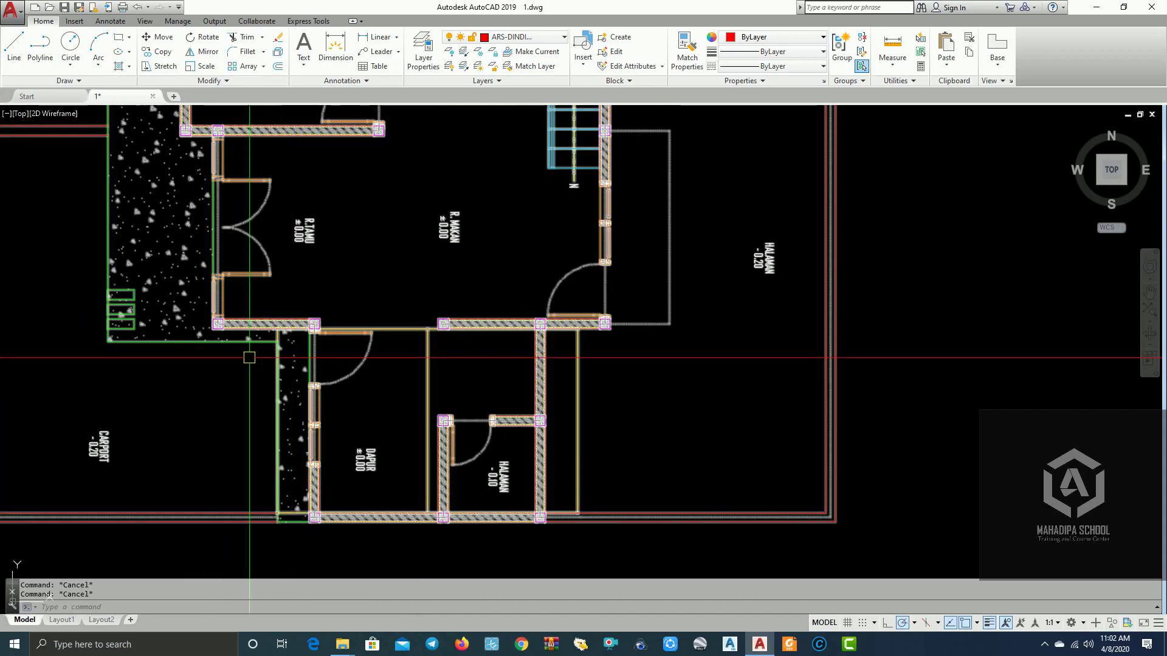
{"action": "scroll", "coordinate": [262, 340], "scroll_direction": "down", "scroll_amount": 2}
{"action": "scroll", "coordinate": [158, 331], "scroll_direction": "down", "scroll_amount": 2}
{"action": "scroll", "coordinate": [358, 278], "scroll_direction": "down", "scroll_amount": 1}
{"action": "middle_click_drag", "start_coordinate": [358, 277], "coordinate": [358, 424]}
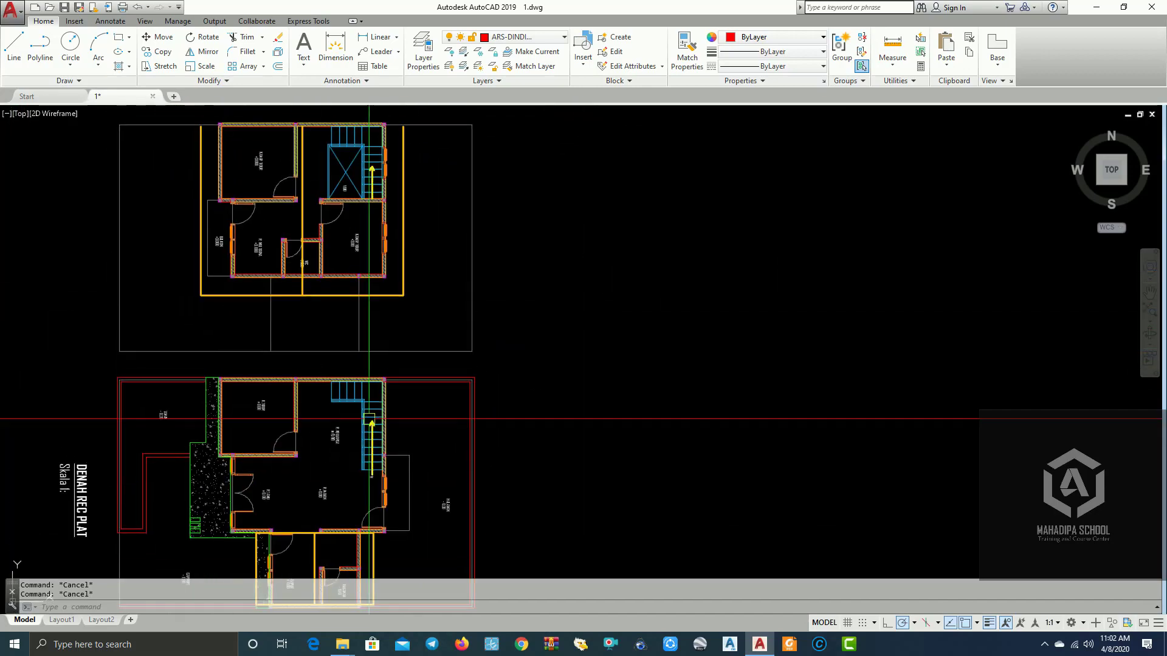
{"action": "scroll", "coordinate": [351, 318], "scroll_direction": "up", "scroll_amount": 2}
{"action": "scroll", "coordinate": [383, 378], "scroll_direction": "up", "scroll_amount": 2}
{"action": "scroll", "coordinate": [134, 320], "scroll_direction": "up", "scroll_amount": 2}
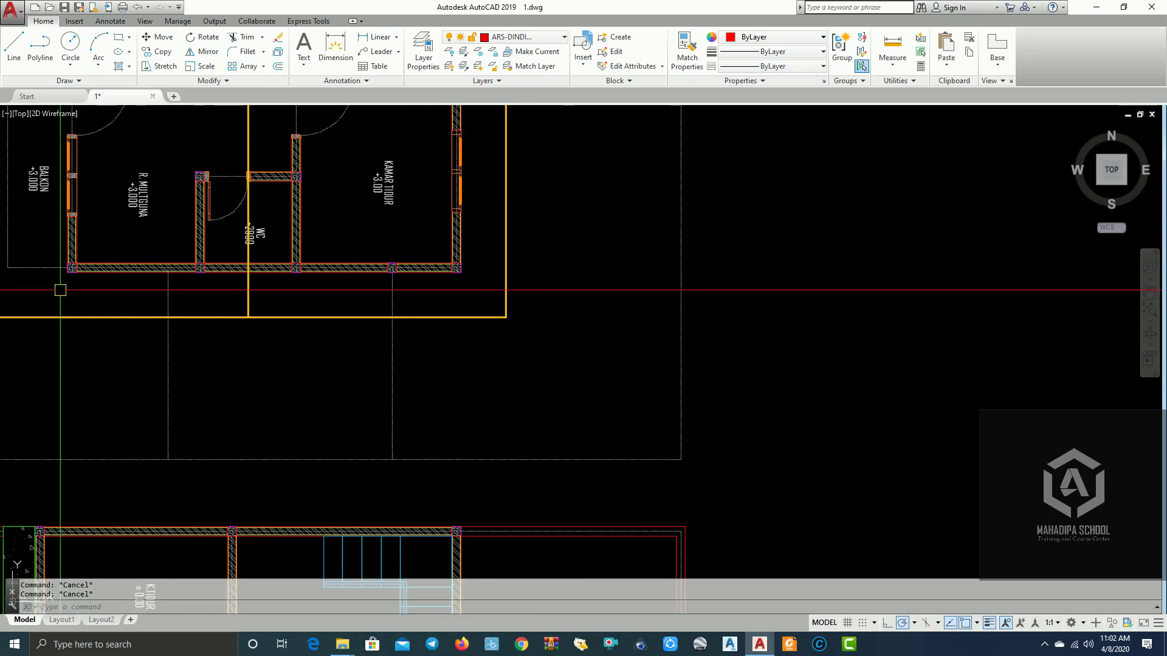
{"action": "mouse_move", "coordinate": [260, 282]}
{"action": "middle_mouse_down"}
{"action": "mouse_move", "coordinate": [535, 408]}
{"action": "mouse_move", "coordinate": [652, 396]}
{"action": "middle_mouse_up"}
{"action": "scroll", "coordinate": [320, 216], "scroll_direction": "down", "scroll_amount": 5}
{"action": "middle_click_drag", "start_coordinate": [570, 448], "coordinate": [562, 491]}
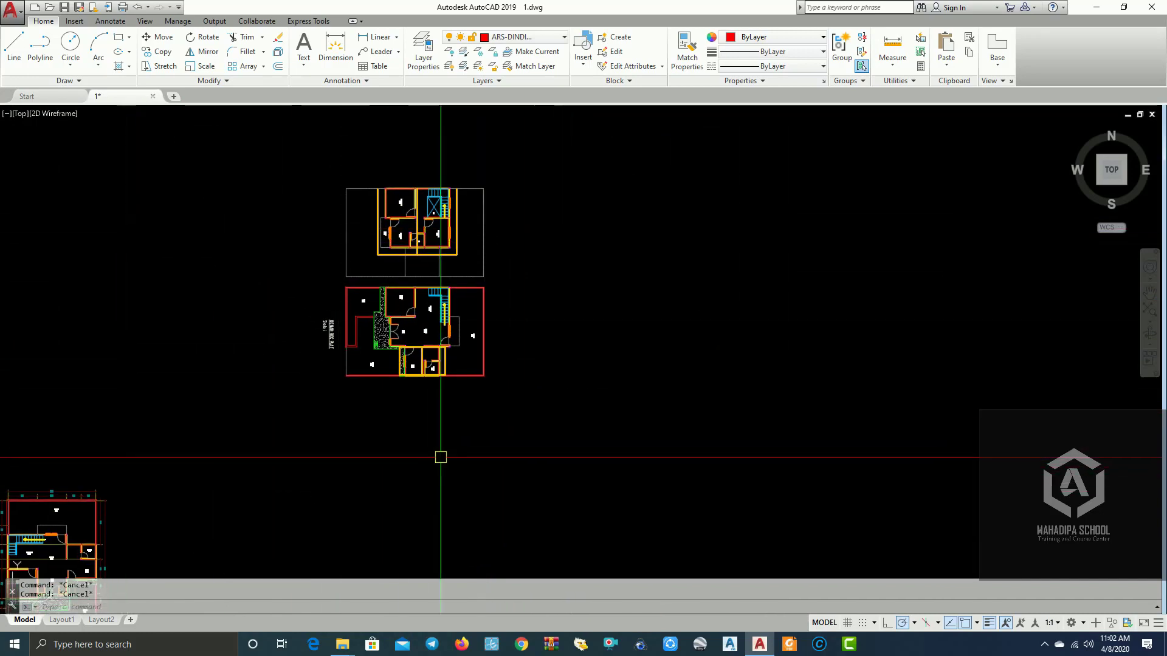
- Place vertical XLINEs through each wall corner and edge of the DENAH REC PLAT plan
{"action": "type", "text": "XL"}
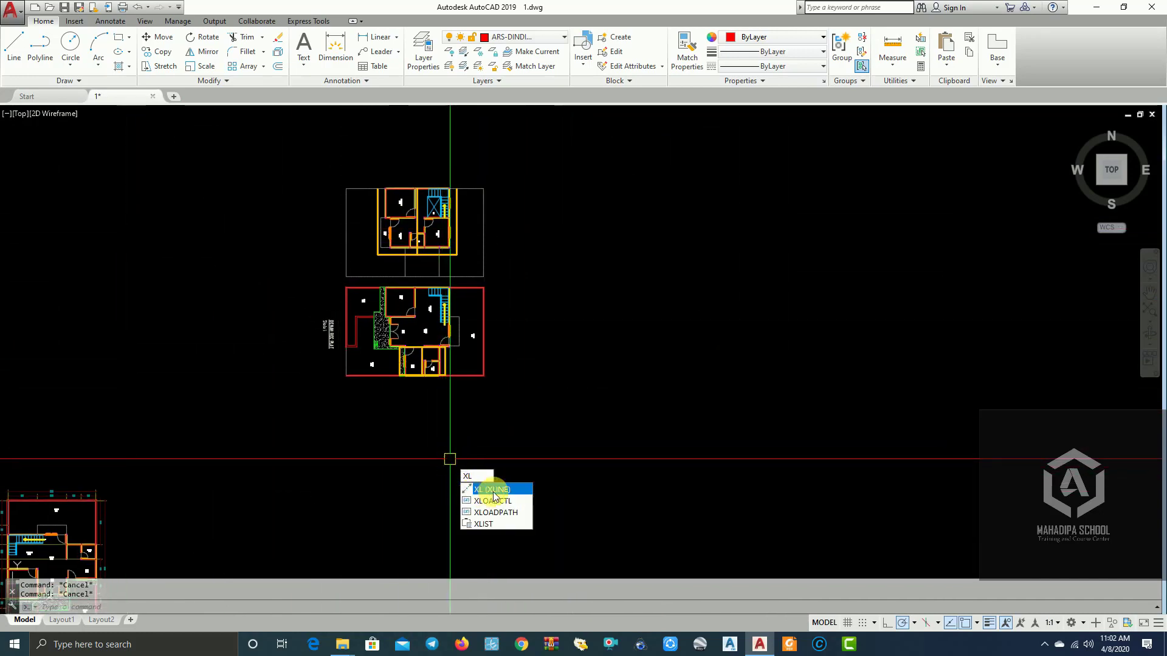
{"action": "left_click", "coordinate": [494, 495]}
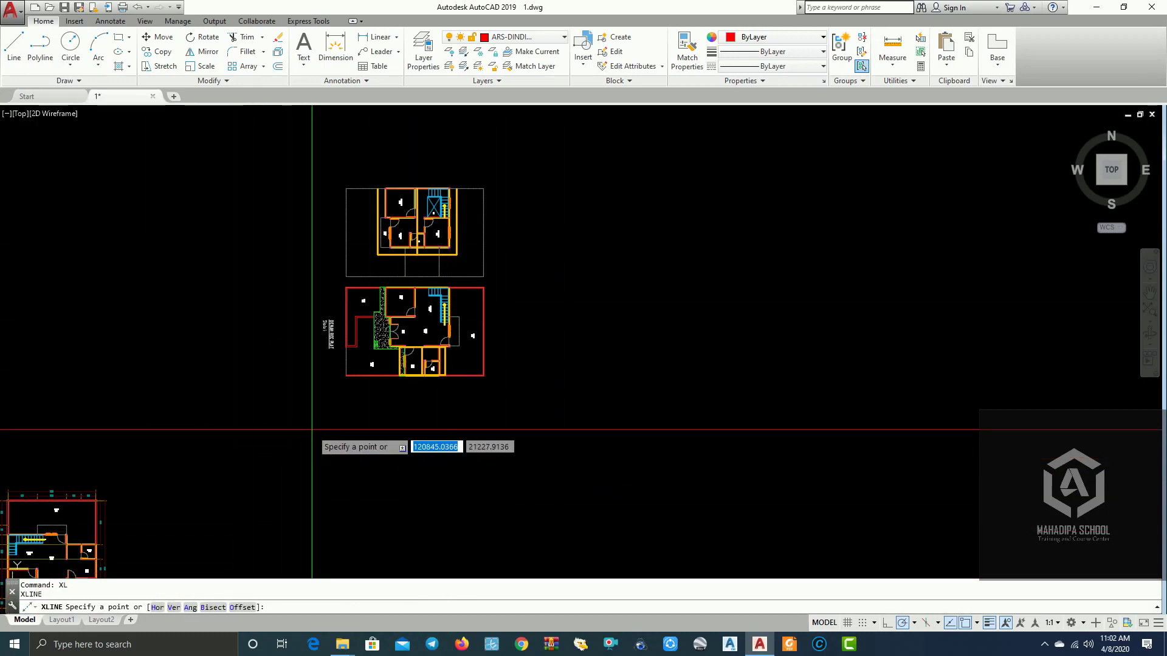
{"action": "type", "text": "V"}
{"action": "scroll", "coordinate": [602, 389], "scroll_direction": "down", "scroll_amount": 3}
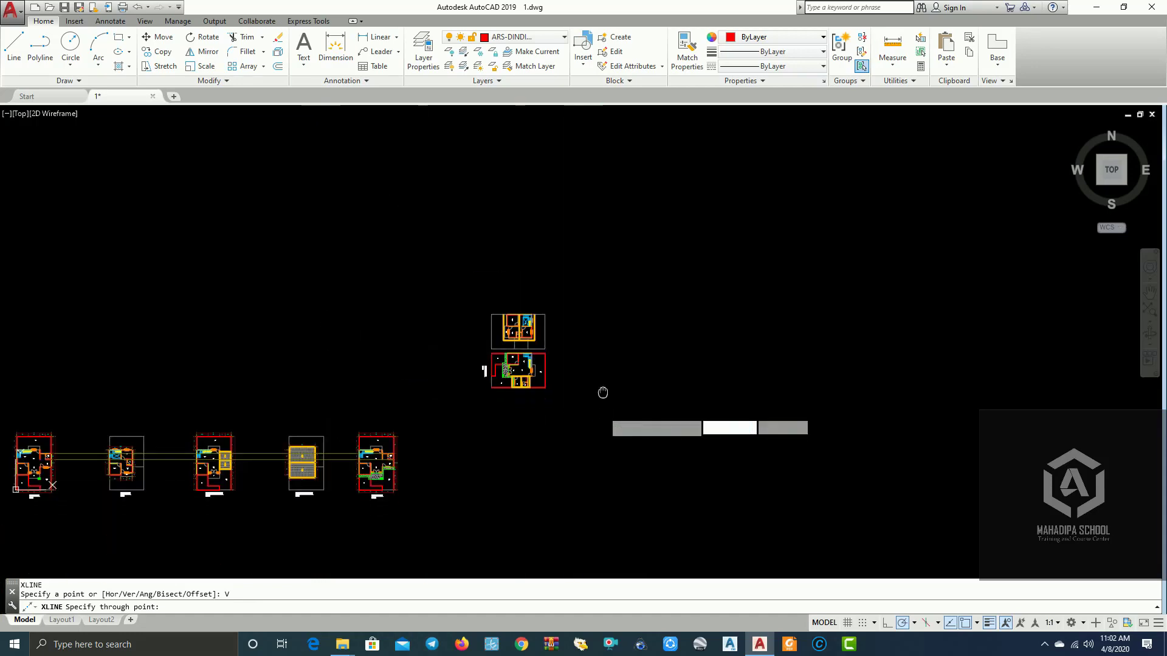
{"action": "scroll", "coordinate": [602, 379], "scroll_direction": "up", "scroll_amount": 4}
{"action": "mouse_move", "coordinate": [534, 391]}
{"action": "middle_mouse_down"}
{"action": "mouse_move", "coordinate": [673, 443]}
{"action": "mouse_move", "coordinate": [621, 484]}
{"action": "mouse_move", "coordinate": [447, 513]}
{"action": "middle_mouse_up"}
{"action": "scroll", "coordinate": [426, 501], "scroll_direction": "up", "scroll_amount": 4}
{"action": "scroll", "coordinate": [271, 448], "scroll_direction": "up", "scroll_amount": 2}
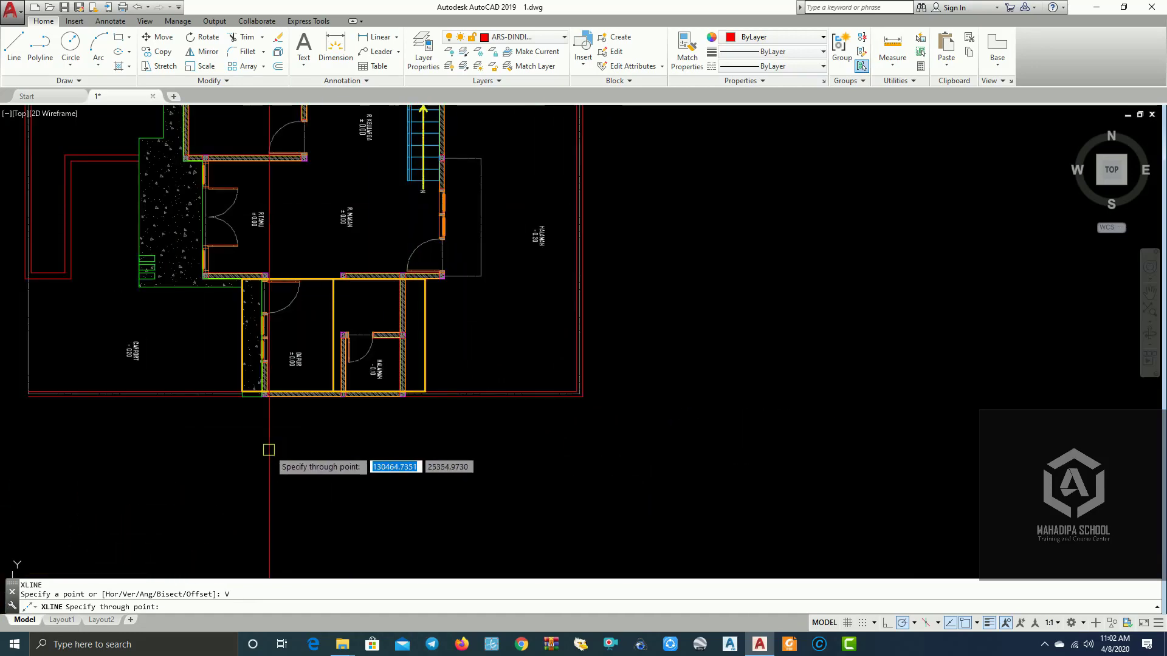
{"action": "scroll", "coordinate": [265, 435], "scroll_direction": "up", "scroll_amount": 1}
{"action": "scroll", "coordinate": [246, 385], "scroll_direction": "up", "scroll_amount": 3}
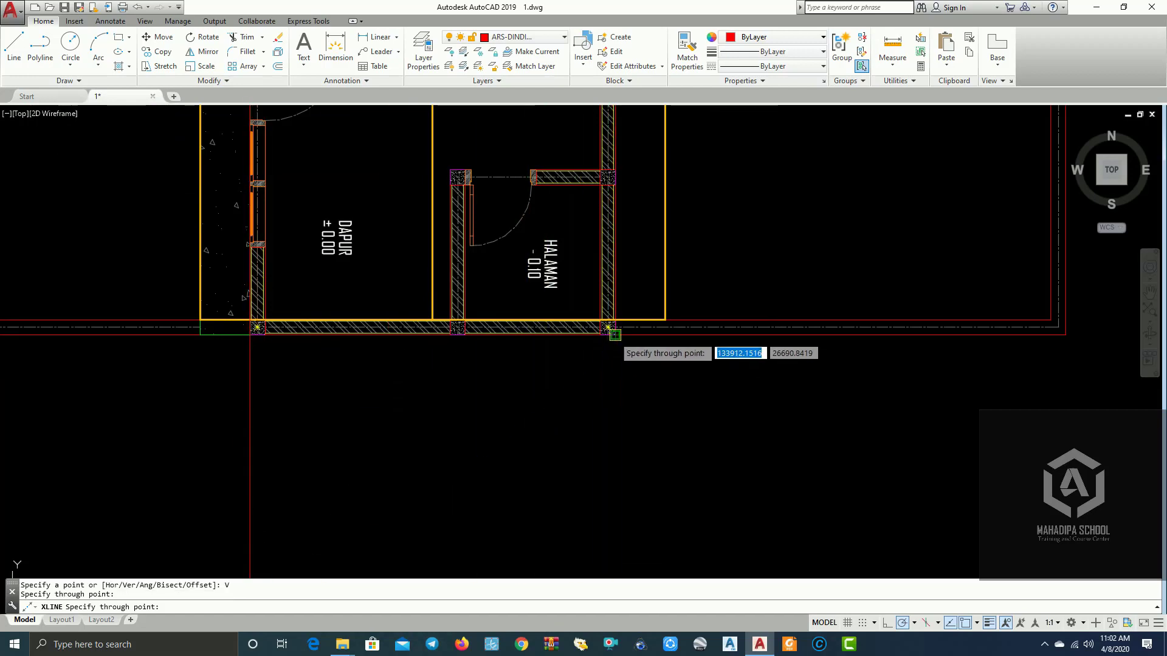
{"action": "scroll", "coordinate": [360, 463], "scroll_direction": "down", "scroll_amount": 4}
{"action": "middle_click_drag", "start_coordinate": [360, 463], "coordinate": [350, 489]}
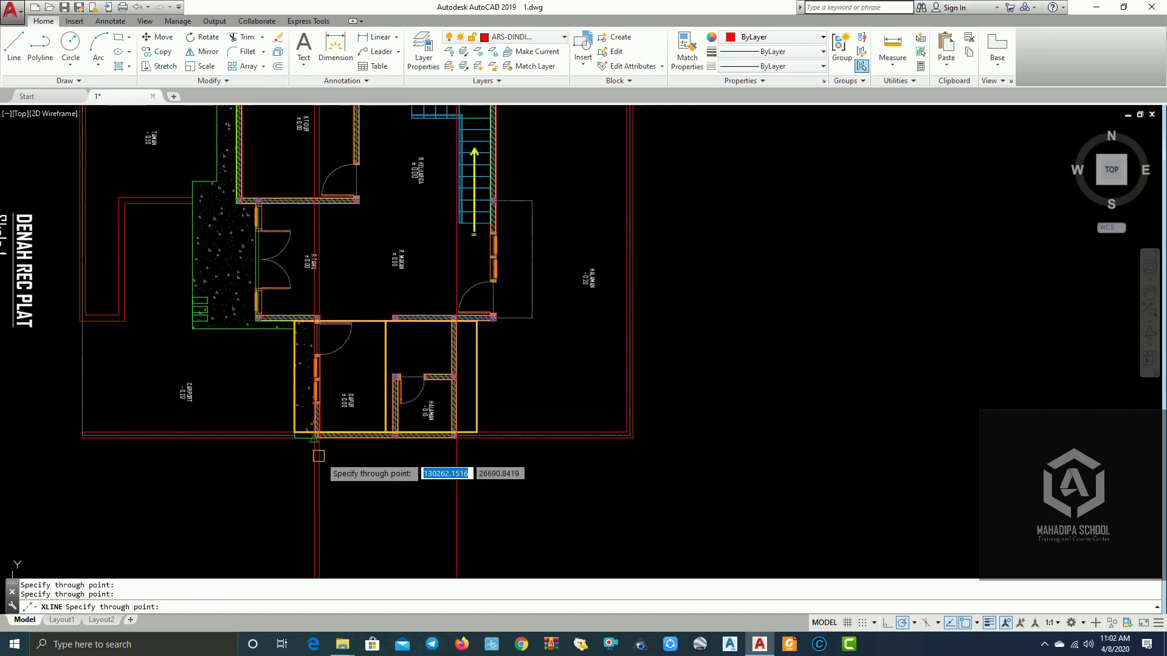
{"action": "scroll", "coordinate": [477, 350], "scroll_direction": "up", "scroll_amount": 4}
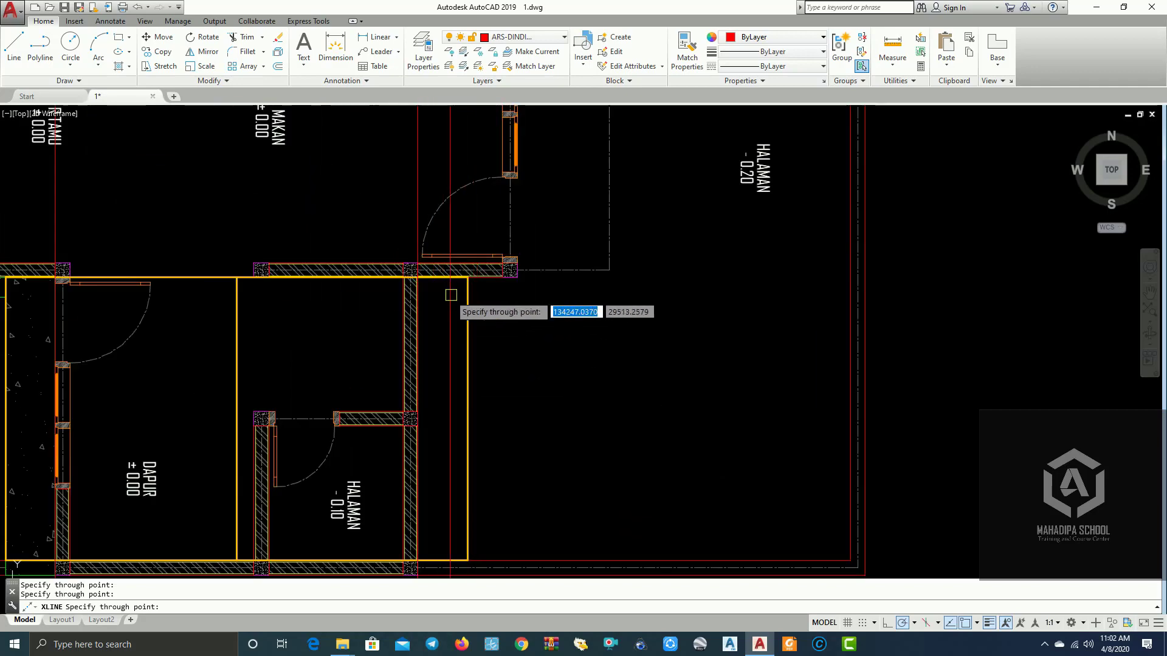
{"action": "scroll", "coordinate": [518, 280], "scroll_direction": "down", "scroll_amount": 4}
{"action": "middle_click_drag", "start_coordinate": [618, 364], "coordinate": [681, 358]}
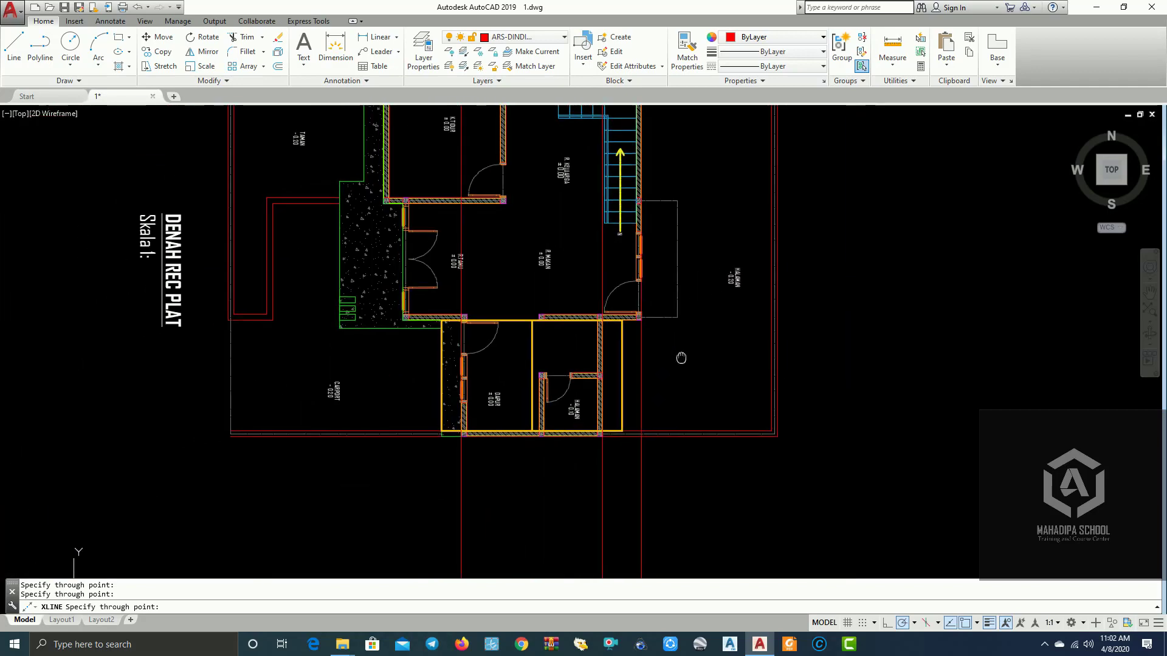
{"action": "scroll", "coordinate": [512, 330], "scroll_direction": "up", "scroll_amount": 4}
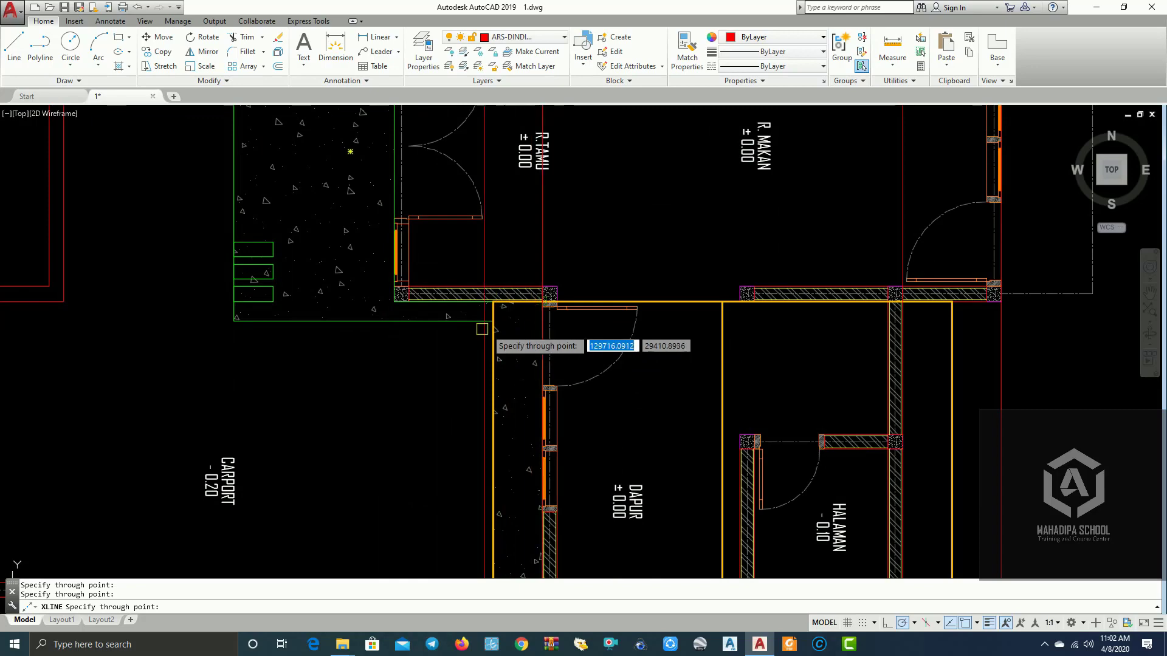
{"action": "scroll", "coordinate": [352, 374], "scroll_direction": "down", "scroll_amount": 4}
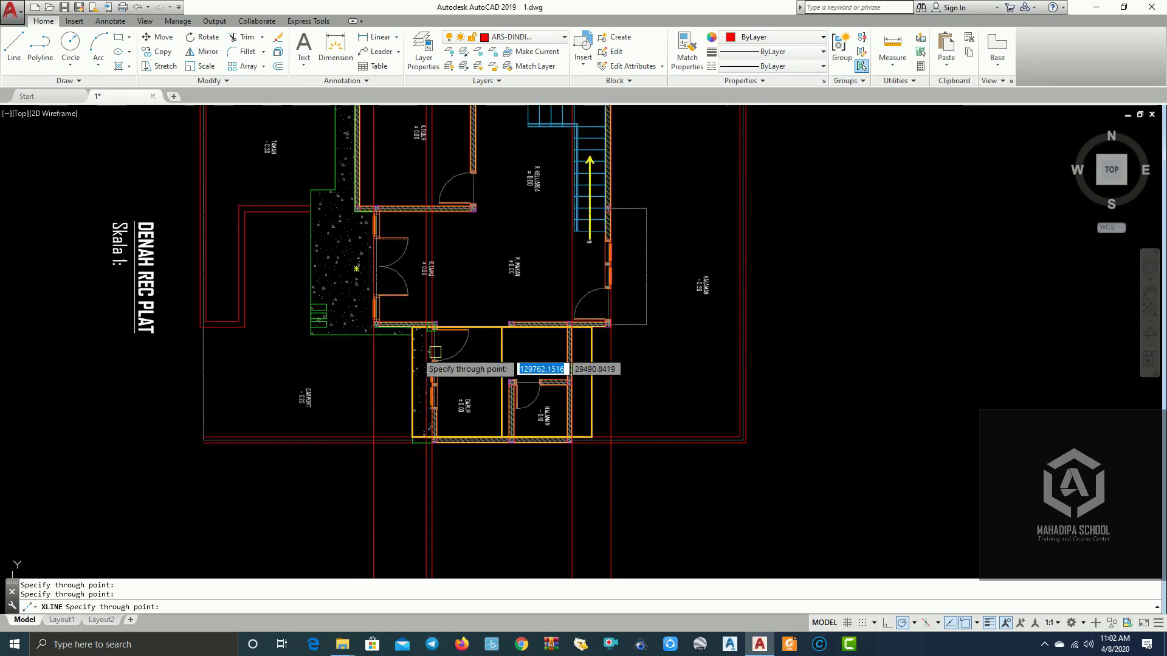
{"action": "scroll", "coordinate": [343, 220], "scroll_direction": "up", "scroll_amount": 4}
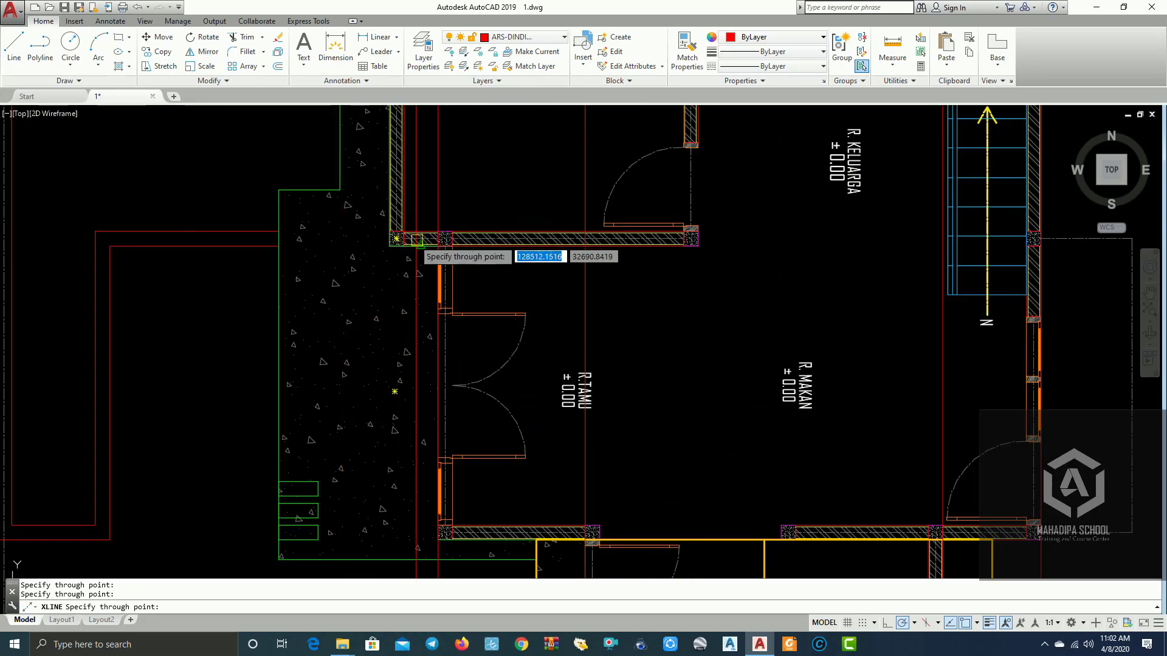
{"action": "scroll", "coordinate": [388, 299], "scroll_direction": "down", "scroll_amount": 4}
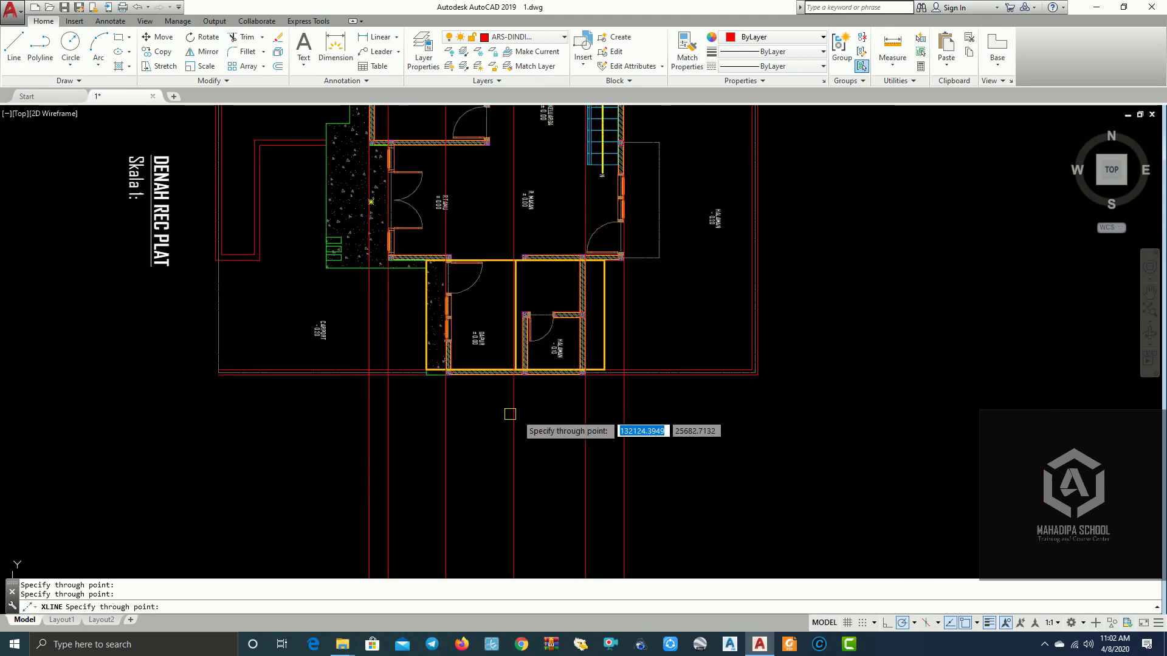
{"action": "scroll", "coordinate": [635, 300], "scroll_direction": "up", "scroll_amount": 2}
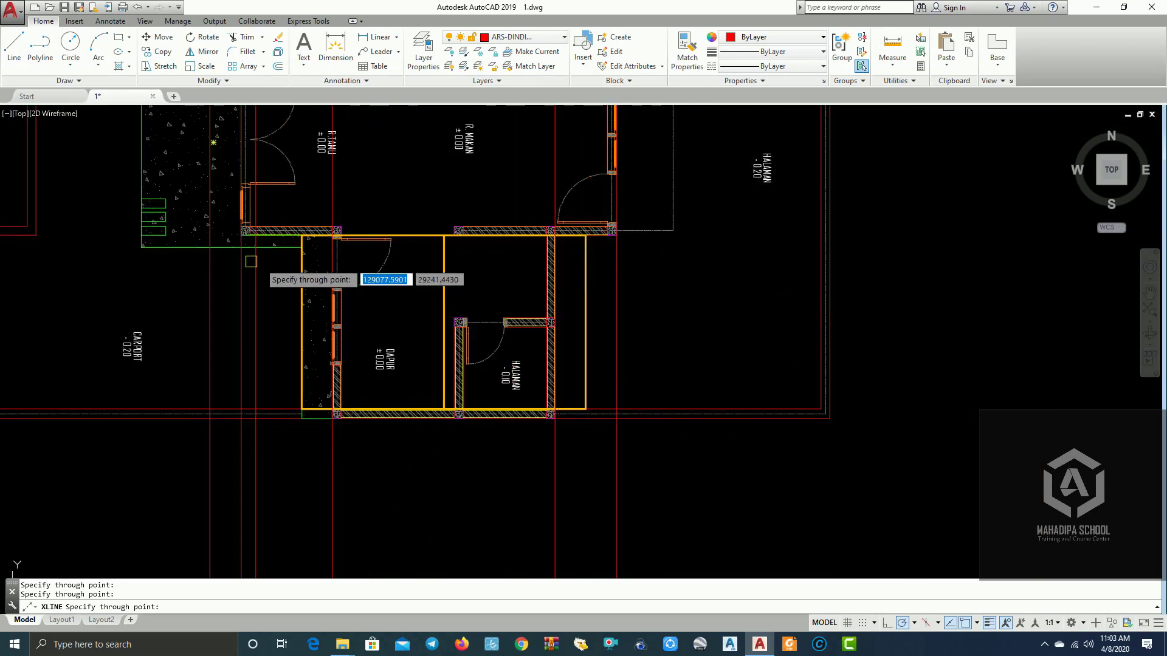
{"action": "middle_click_drag", "start_coordinate": [436, 288], "coordinate": [476, 417]}
{"action": "scroll", "coordinate": [404, 275], "scroll_direction": "down", "scroll_amount": 4}
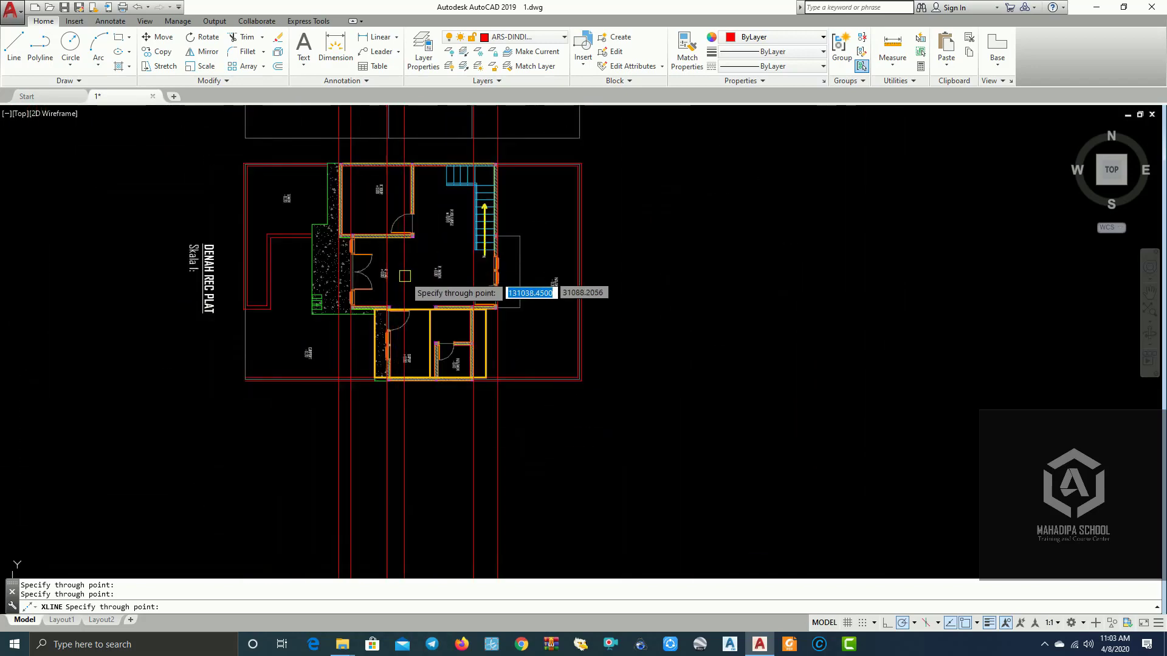
{"action": "middle_click_drag", "start_coordinate": [703, 399], "coordinate": [721, 292]}
{"action": "key", "text": "Escape"}
{"action": "scroll", "coordinate": [646, 401], "scroll_direction": "down", "scroll_amount": 3}
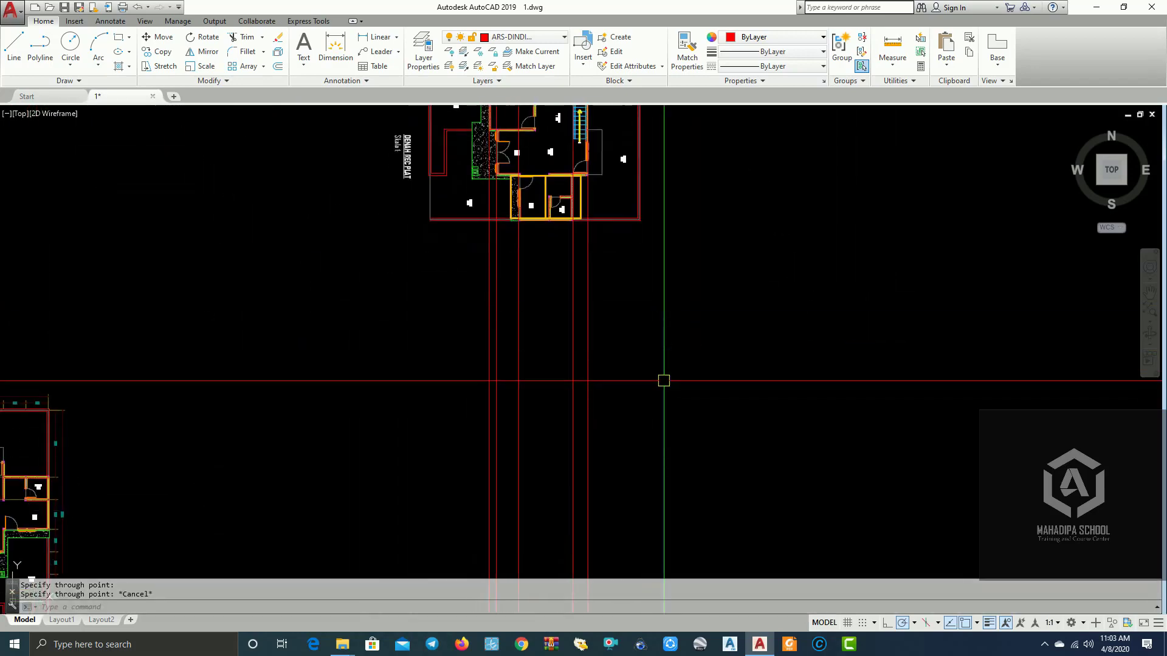
- Place a horizontal construction line below the stacked floor plans
{"action": "scroll", "coordinate": [663, 290], "scroll_direction": "down", "scroll_amount": 2}
{"action": "type", "text": "XL"}
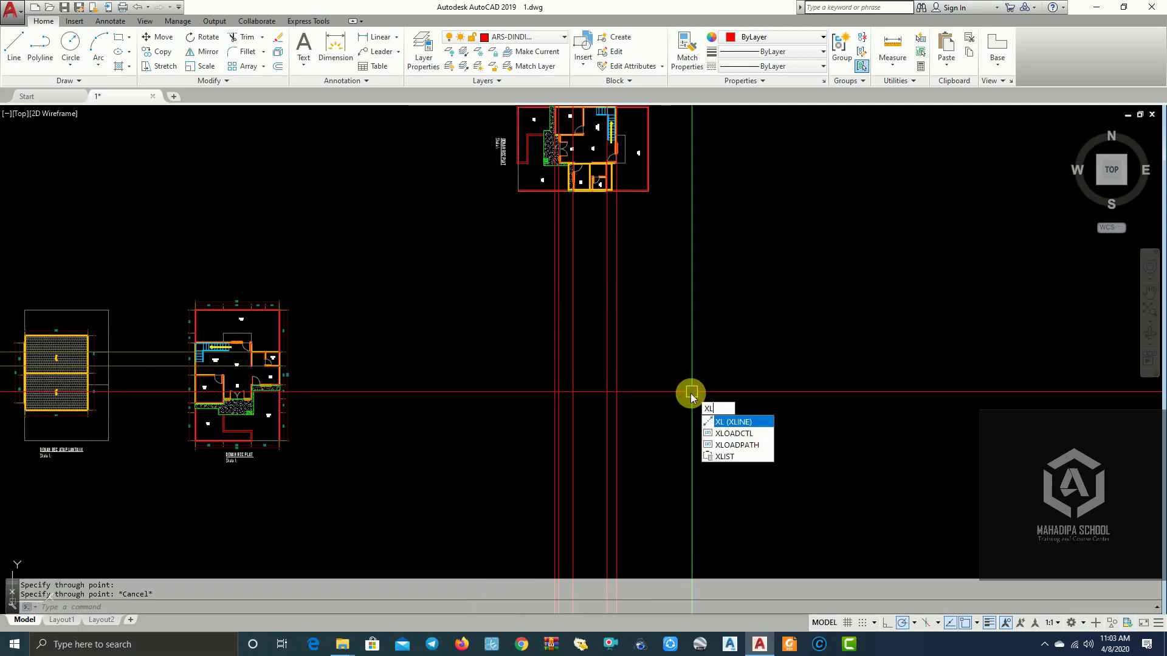
{"action": "key", "text": "Return"}
{"action": "type", "text": "h"}
{"action": "key", "text": "Return"}
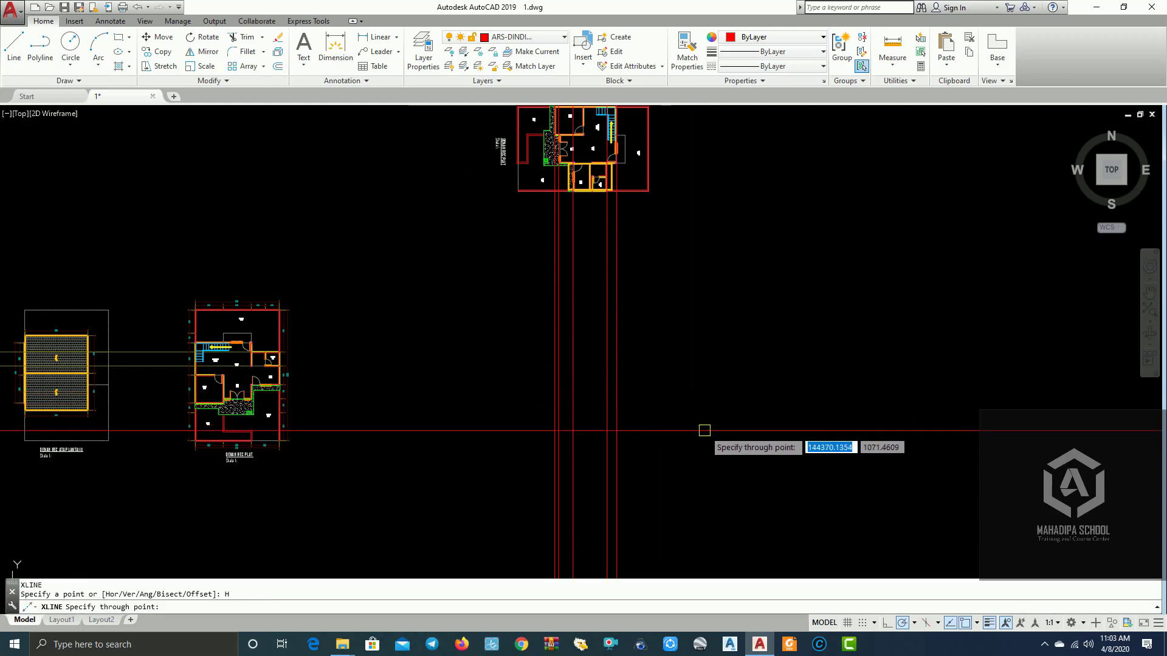
{"action": "left_click", "coordinate": [711, 424]}
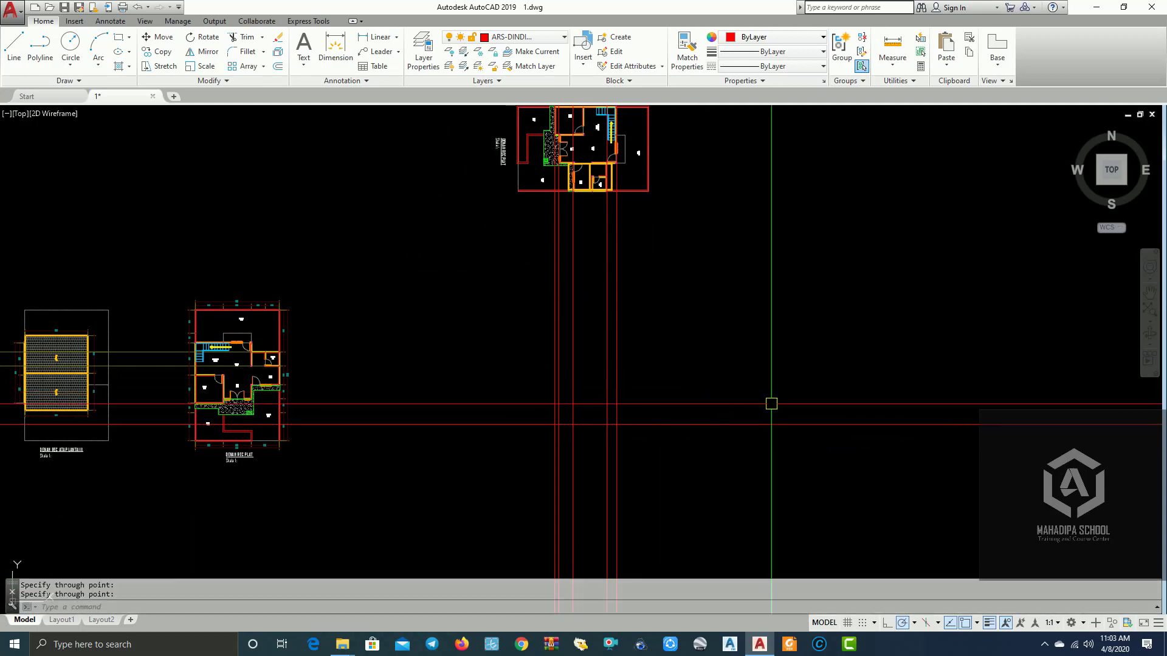
{"action": "mouse_move", "coordinate": [619, 424]}
{"action": "middle_mouse_down"}
{"action": "mouse_move", "coordinate": [565, 362]}
{"action": "mouse_move", "coordinate": [794, 357]}
{"action": "middle_mouse_up"}
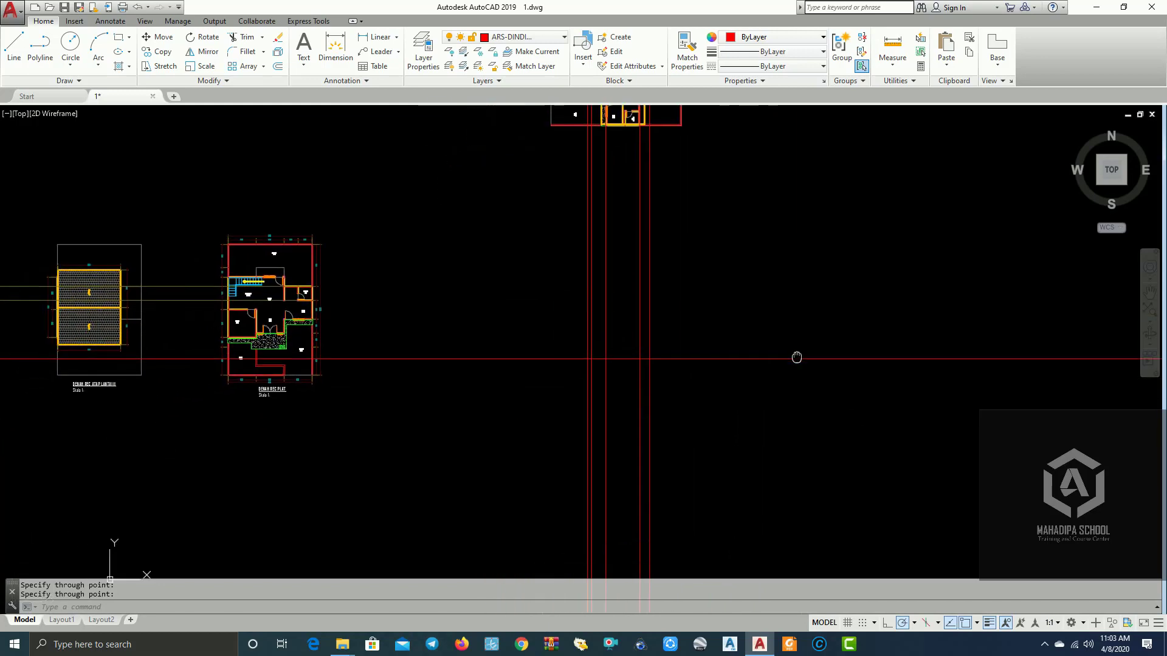
{"action": "mouse_move", "coordinate": [717, 299]}
{"action": "middle_mouse_down"}
{"action": "mouse_move", "coordinate": [556, 379]}
{"action": "mouse_move", "coordinate": [752, 334]}
{"action": "mouse_move", "coordinate": [432, 407]}
{"action": "mouse_move", "coordinate": [716, 391]}
{"action": "mouse_move", "coordinate": [730, 360]}
{"action": "middle_mouse_up"}
{"action": "scroll", "coordinate": [675, 395], "scroll_direction": "up", "scroll_amount": 2}
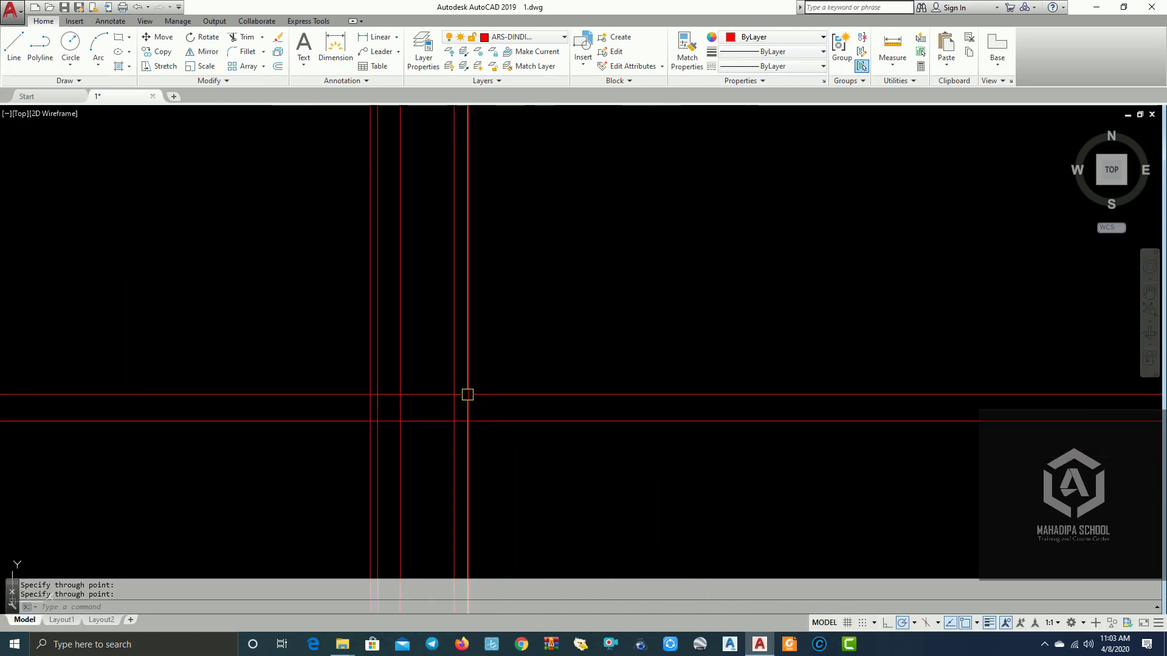
{"action": "scroll", "coordinate": [558, 382], "scroll_direction": "down", "scroll_amount": 3}
{"action": "scroll", "coordinate": [531, 521], "scroll_direction": "down", "scroll_amount": 2}
{"action": "middle_click_drag", "start_coordinate": [503, 500], "coordinate": [568, 448]}
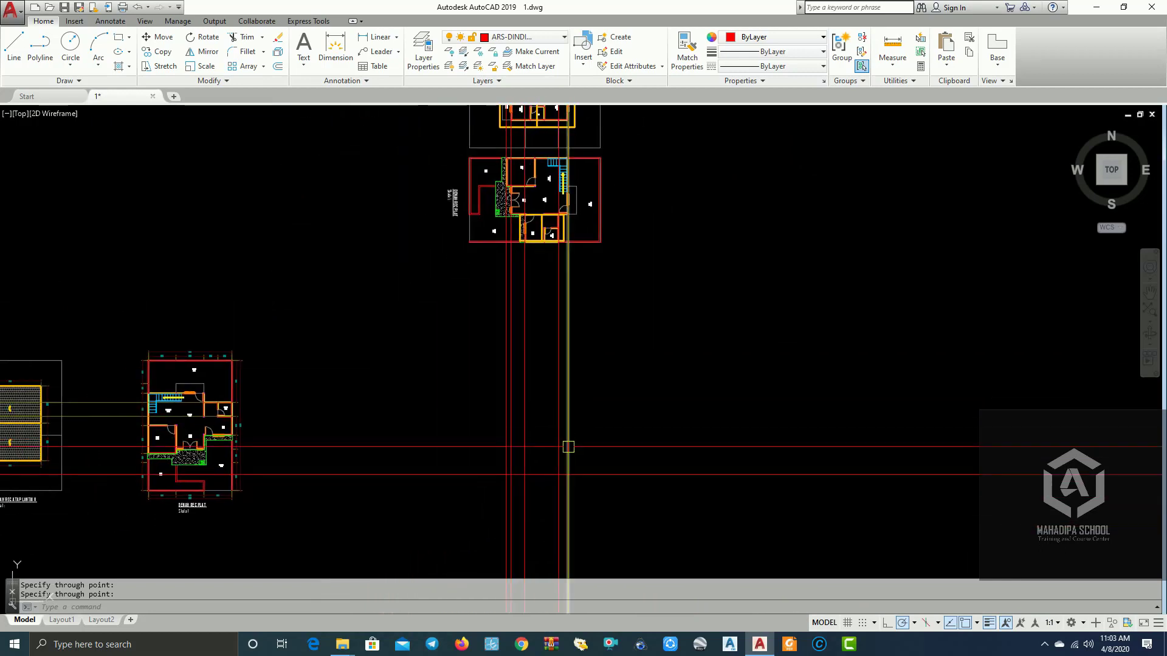
{"action": "scroll", "coordinate": [567, 448], "scroll_direction": "up", "scroll_amount": 6}
{"action": "scroll", "coordinate": [590, 461], "scroll_direction": "down", "scroll_amount": 3}
{"action": "scroll", "coordinate": [604, 495], "scroll_direction": "down", "scroll_amount": 2}
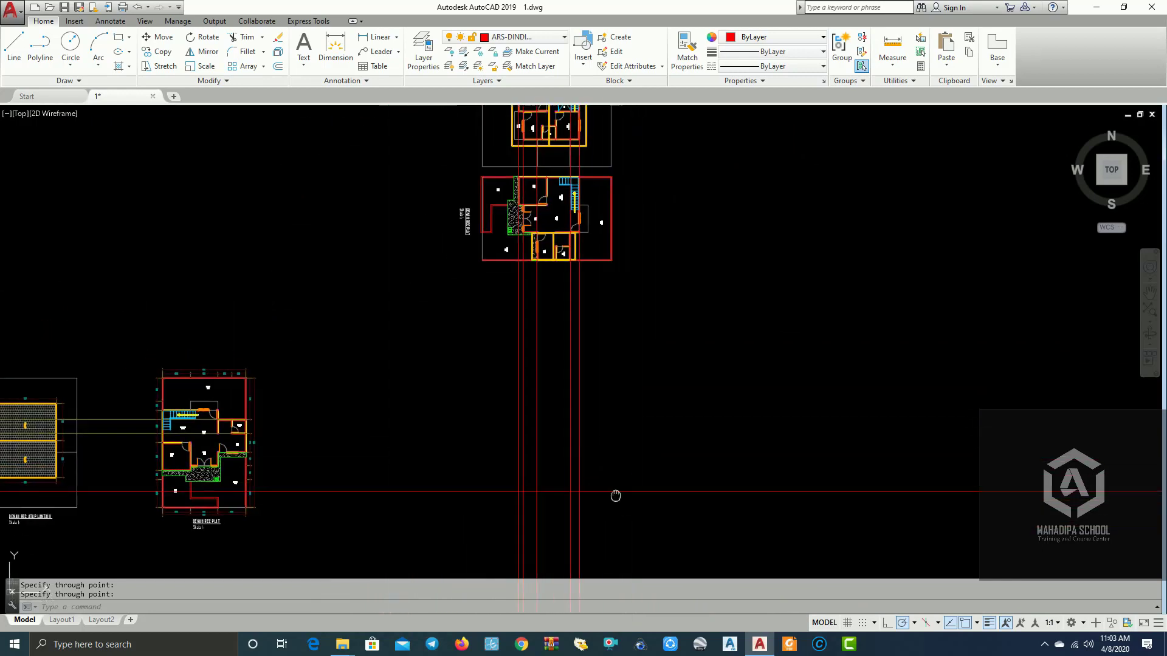
{"action": "scroll", "coordinate": [542, 456], "scroll_direction": "up", "scroll_amount": 5}
{"action": "key", "text": "Escape"}
- Trim the vertical construction lines off below the horizontal line with a crossing window
{"action": "type", "text": "tr"}
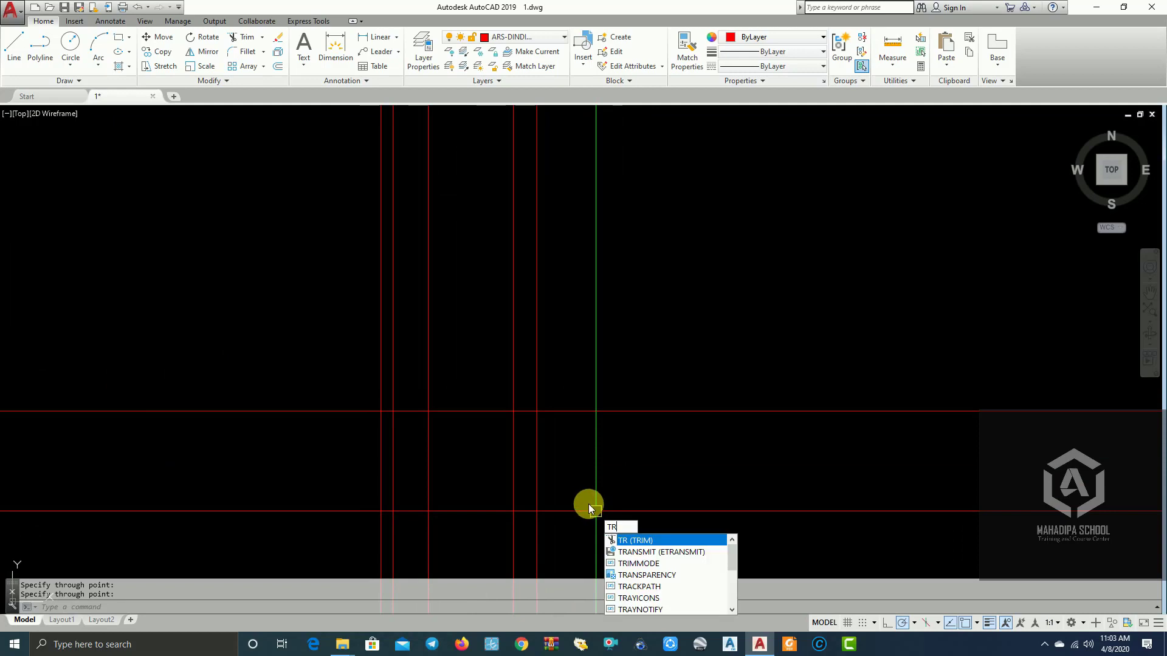
{"action": "key", "text": "Return"}
{"action": "left_click", "coordinate": [574, 461]}
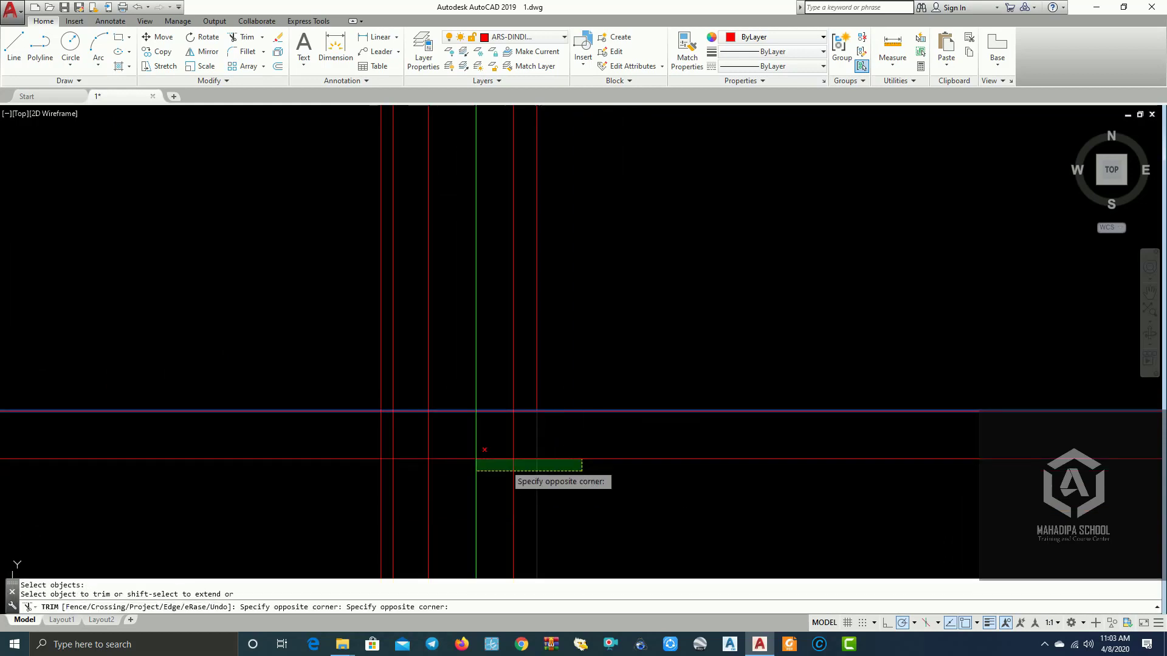
{"action": "left_click", "coordinate": [477, 468]}
{"action": "scroll", "coordinate": [362, 455], "scroll_direction": "down", "scroll_amount": 3}
{"action": "key", "text": "Escape"}
{"action": "key", "text": "Escape"}
{"action": "scroll", "coordinate": [577, 426], "scroll_direction": "up", "scroll_amount": 1}
{"action": "scroll", "coordinate": [598, 389], "scroll_direction": "up", "scroll_amount": 1}
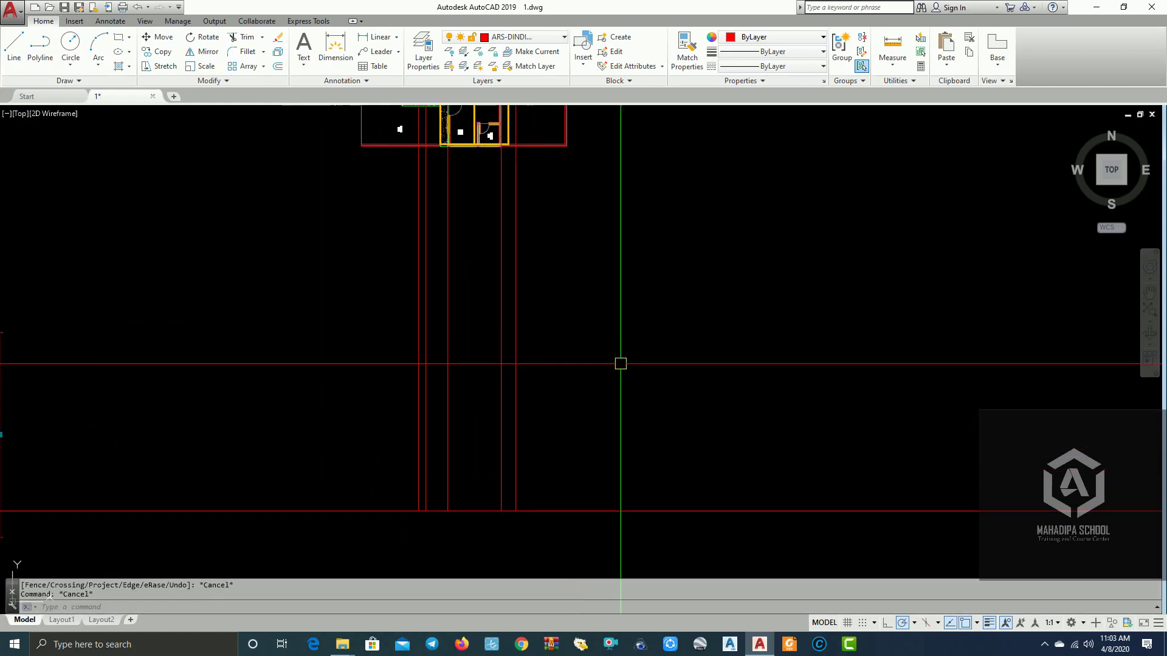
{"action": "middle_click_drag", "start_coordinate": [620, 360], "coordinate": [783, 446]}
{"action": "scroll", "coordinate": [869, 453], "scroll_direction": "down", "scroll_amount": 4}
{"action": "middle_click_drag", "start_coordinate": [870, 454], "coordinate": [834, 461]}
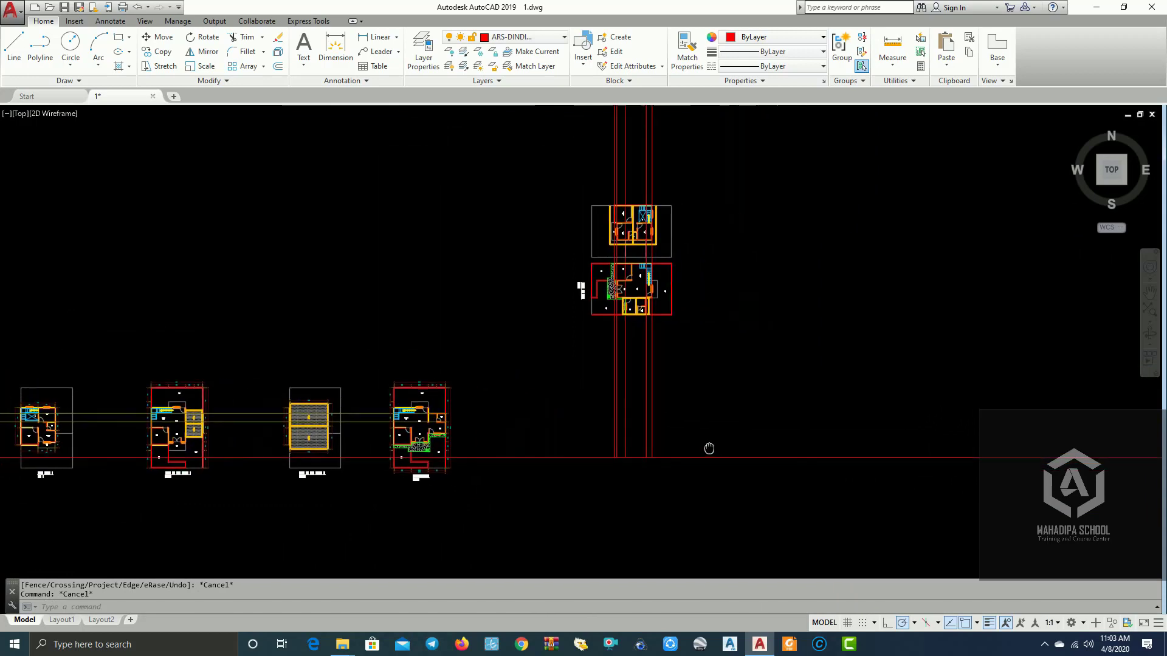
{"action": "scroll", "coordinate": [596, 316], "scroll_direction": "up", "scroll_amount": 3}
{"action": "scroll", "coordinate": [486, 382], "scroll_direction": "up", "scroll_amount": 5}
{"action": "scroll", "coordinate": [454, 406], "scroll_direction": "down", "scroll_amount": 1}
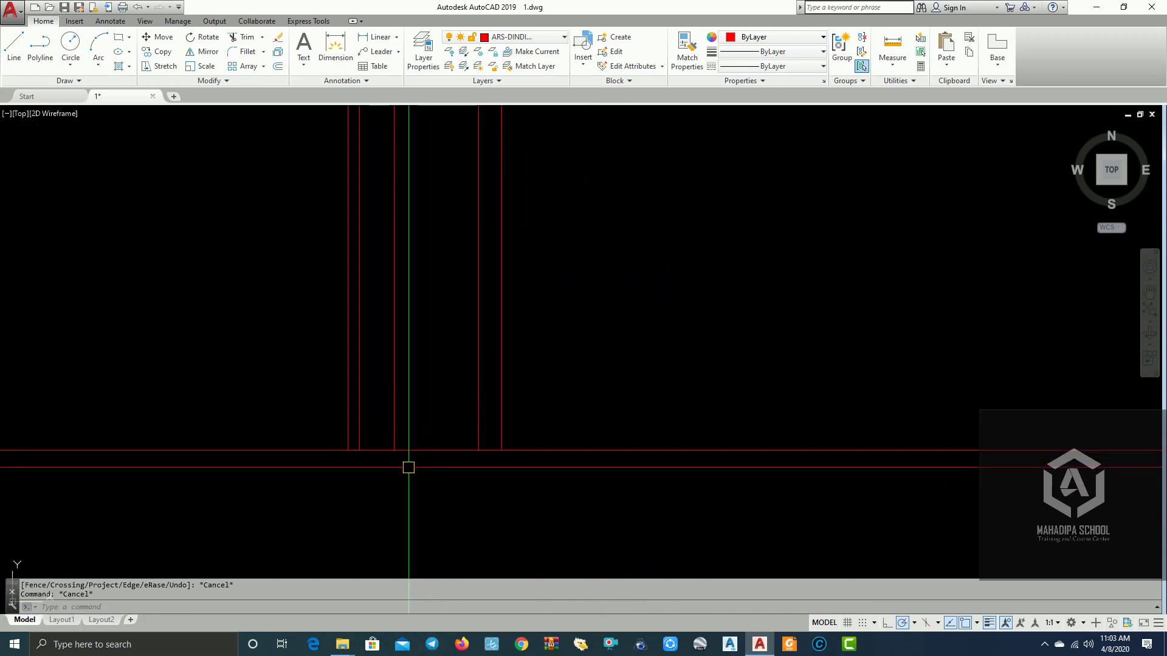
{"action": "scroll", "coordinate": [464, 513], "scroll_direction": "down", "scroll_amount": 3}
{"action": "scroll", "coordinate": [495, 484], "scroll_direction": "up", "scroll_amount": 1}
{"action": "scroll", "coordinate": [501, 444], "scroll_direction": "up", "scroll_amount": 2}
{"action": "type", "text": "O"}
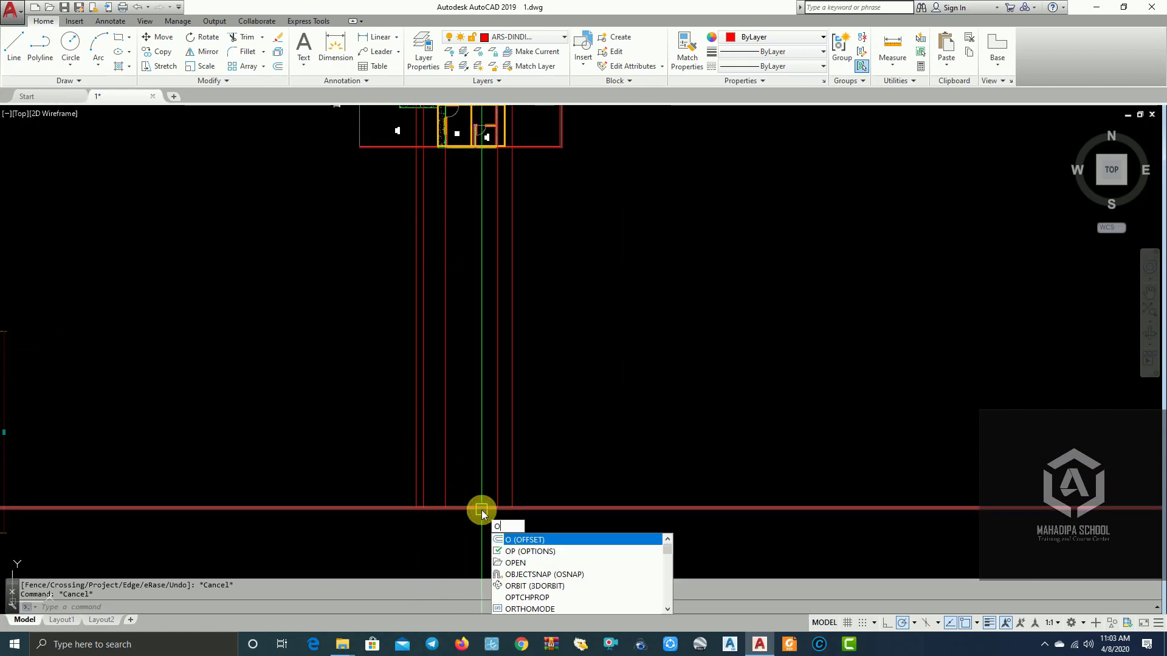
- Offset the bottom horizontal line 3000 upward
{"action": "key", "text": "Return"}
{"action": "type", "text": "3000"}
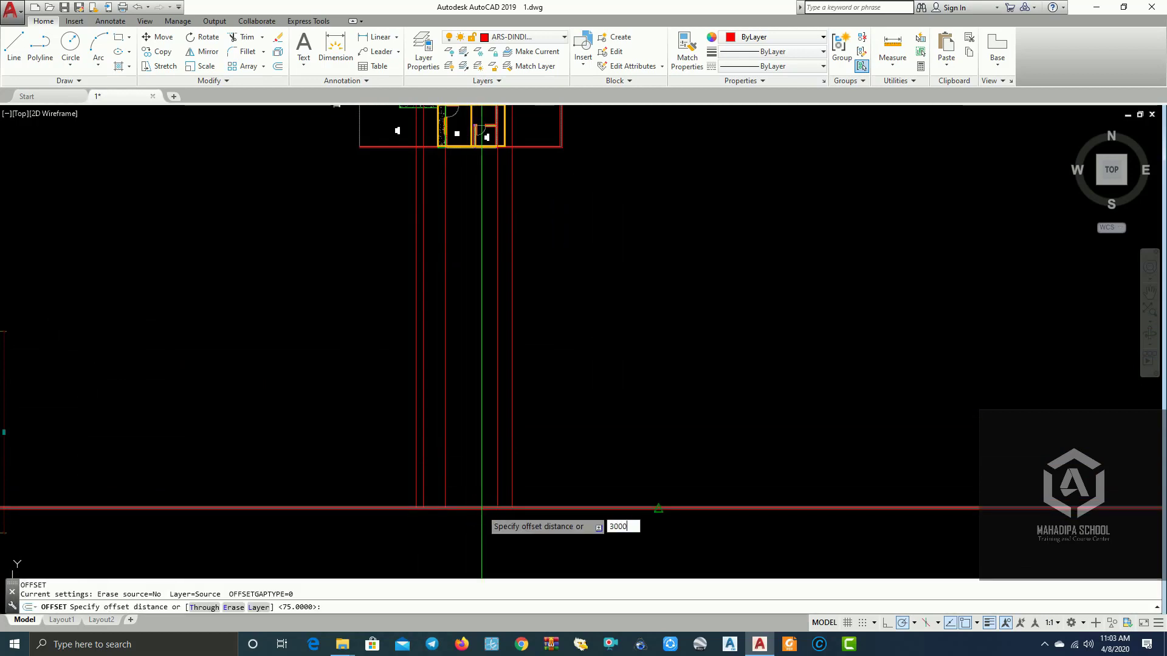
{"action": "key", "text": "Return"}
{"action": "left_click", "coordinate": [537, 508]}
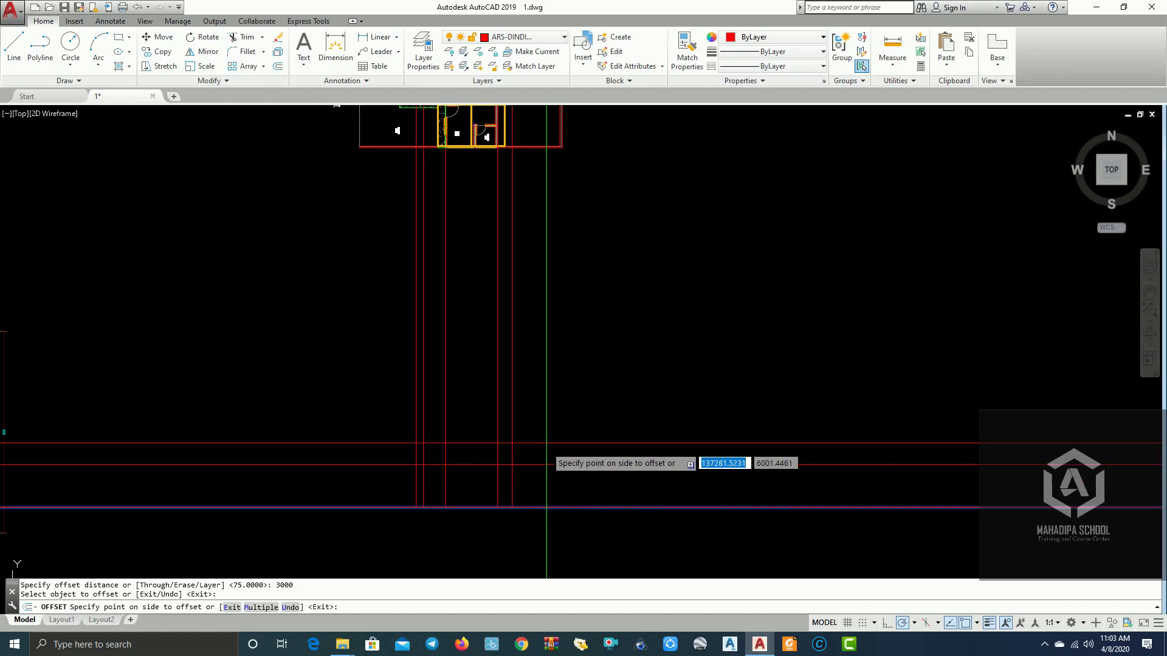
{"action": "left_click", "coordinate": [534, 468]}
{"action": "key", "text": "Escape"}
- Move both horizontal lines higher up over the vertical projection lines
{"action": "scroll", "coordinate": [525, 486], "scroll_direction": "down", "scroll_amount": 3}
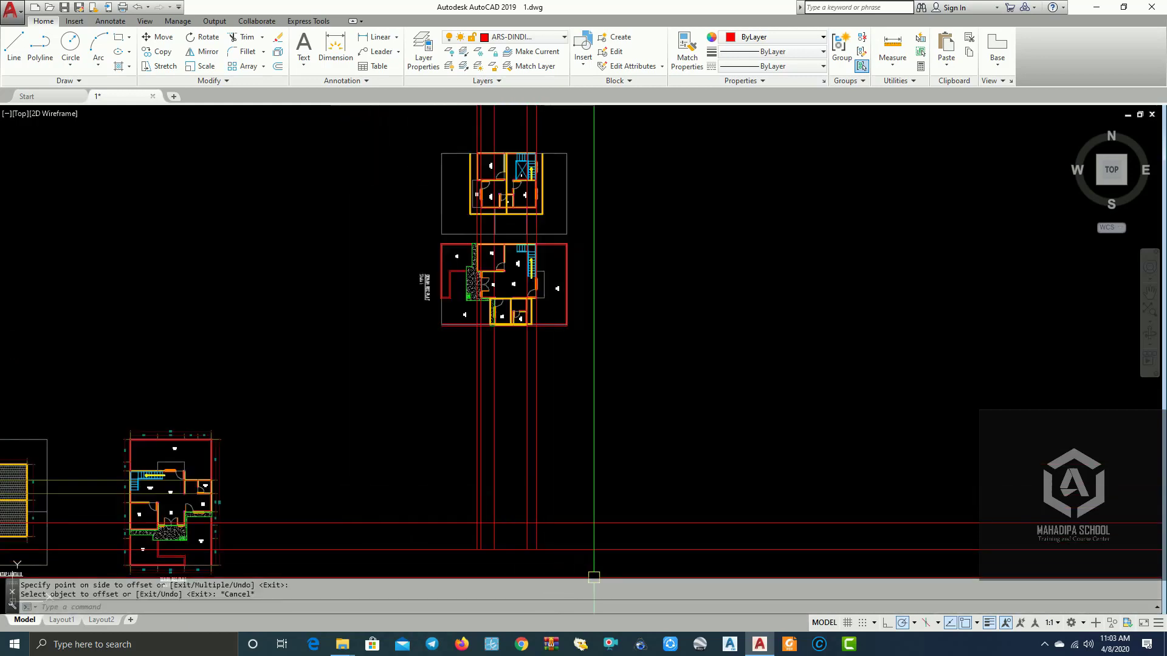
{"action": "left_click", "coordinate": [587, 567]}
{"action": "left_click", "coordinate": [567, 486]}
{"action": "key", "text": "Return"}
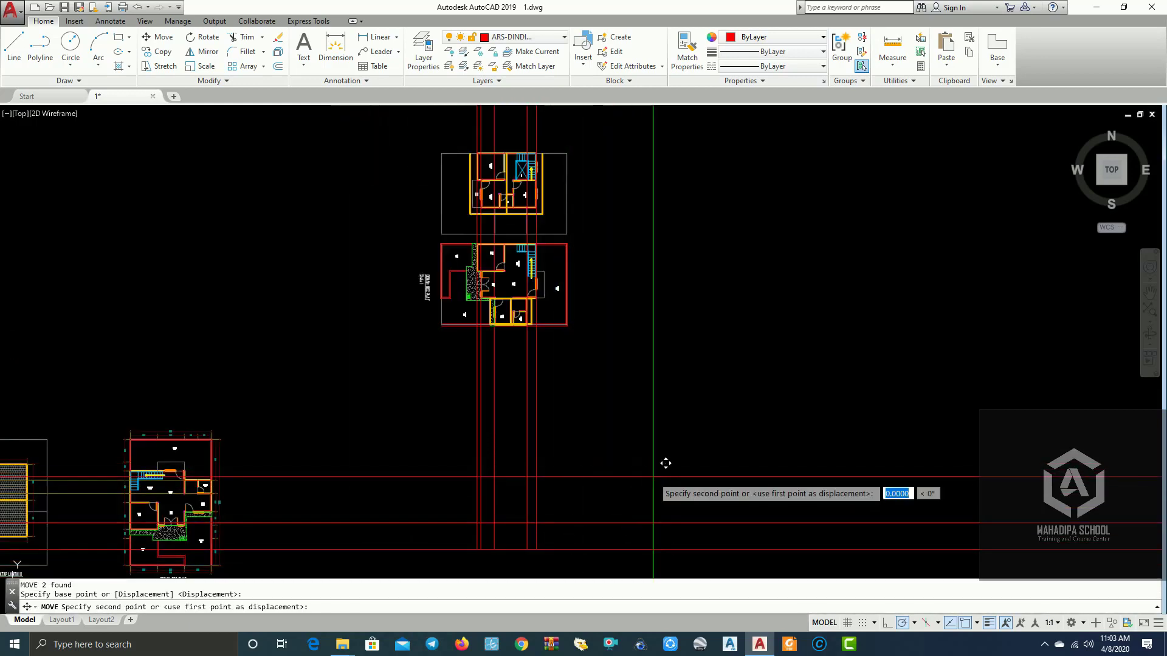
{"action": "left_click", "coordinate": [653, 474]}
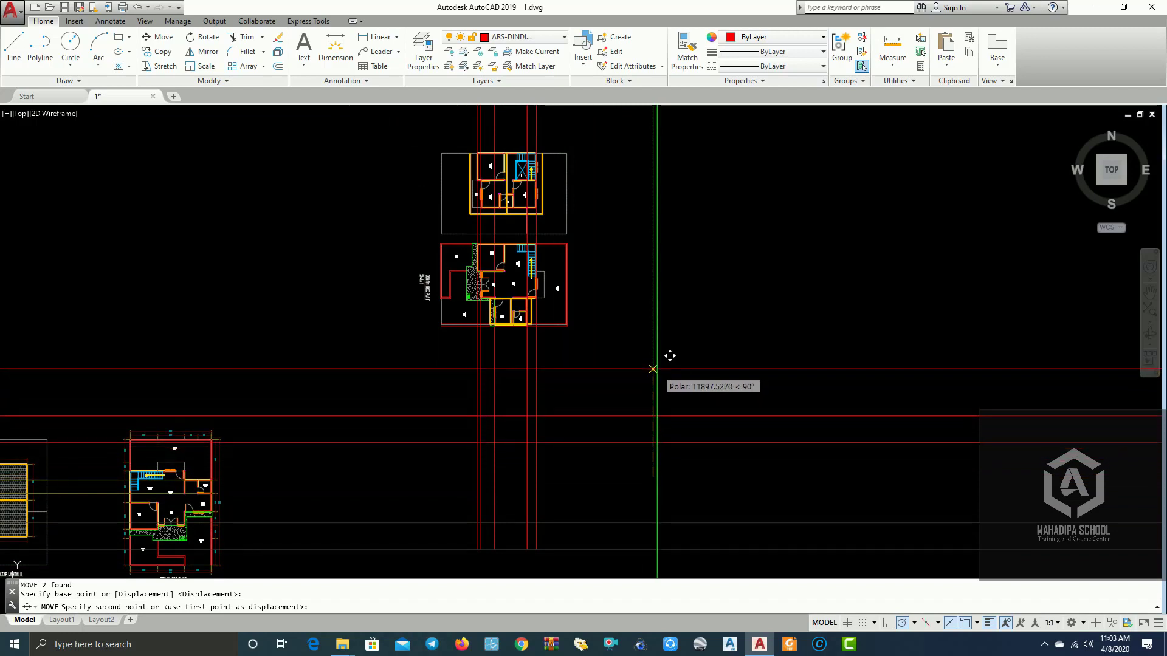
{"action": "left_click", "coordinate": [655, 369]}
{"action": "left_click", "coordinate": [626, 494]}
{"action": "left_click", "coordinate": [604, 391]}
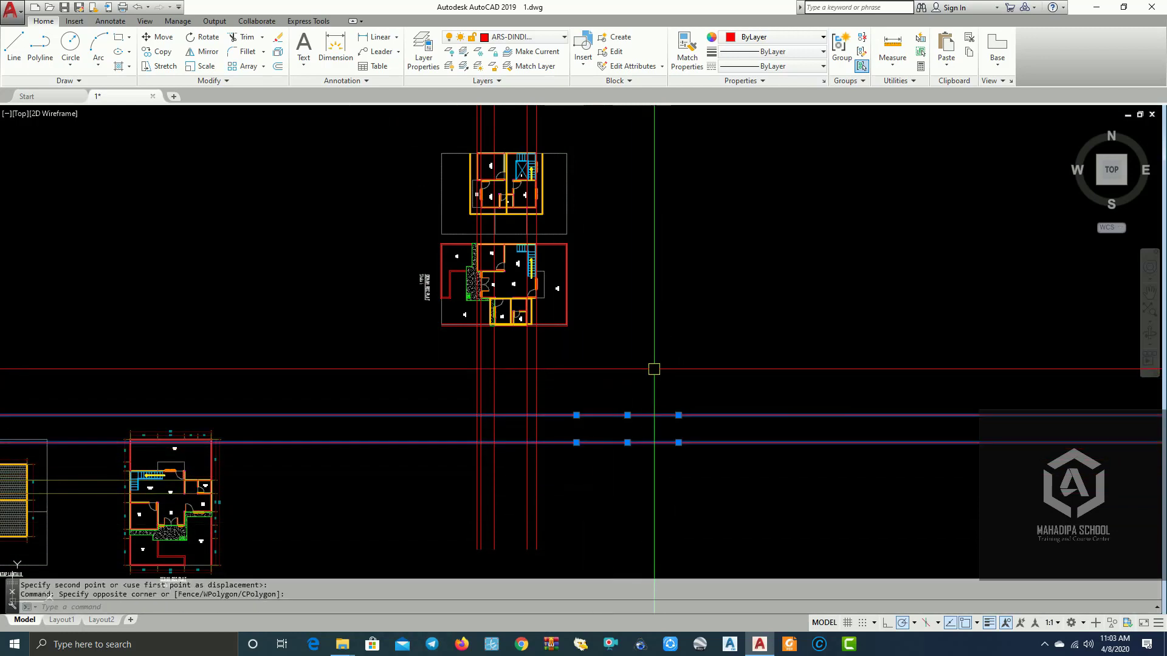
{"action": "key", "text": "Return"}
{"action": "left_click", "coordinate": [628, 416]}
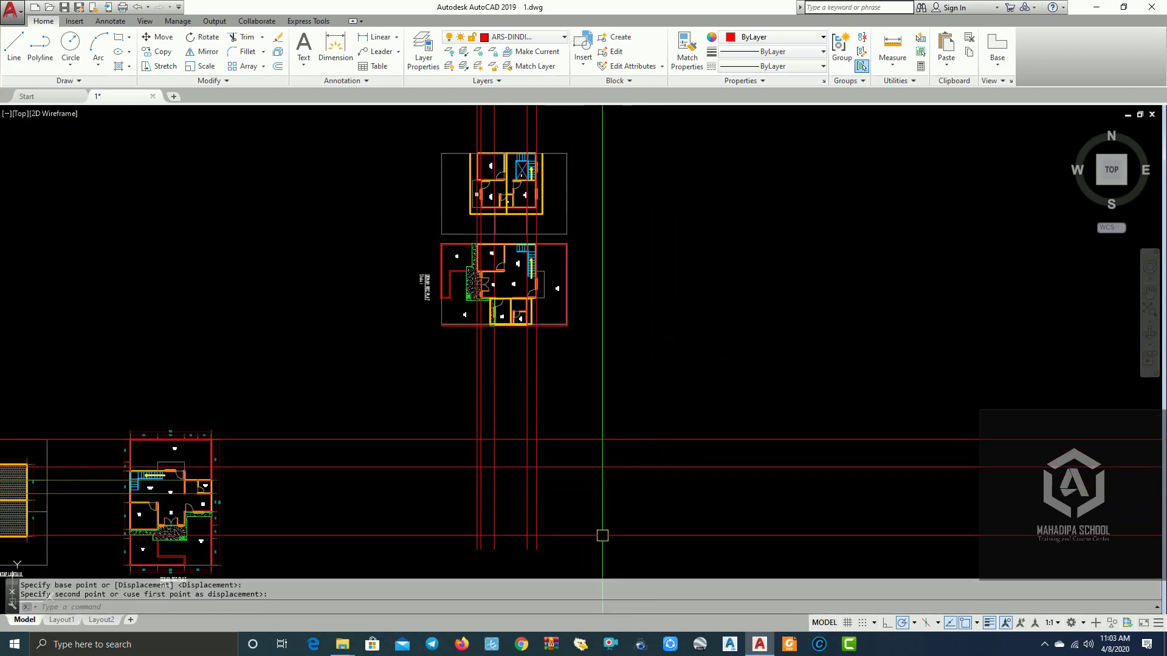
{"action": "type", "text": "TR"}
- Trim the vertical lines below the bottom horizontal line
{"action": "key", "text": "Return"}
{"action": "key", "text": "Return"}
{"action": "left_click", "coordinate": [594, 542]}
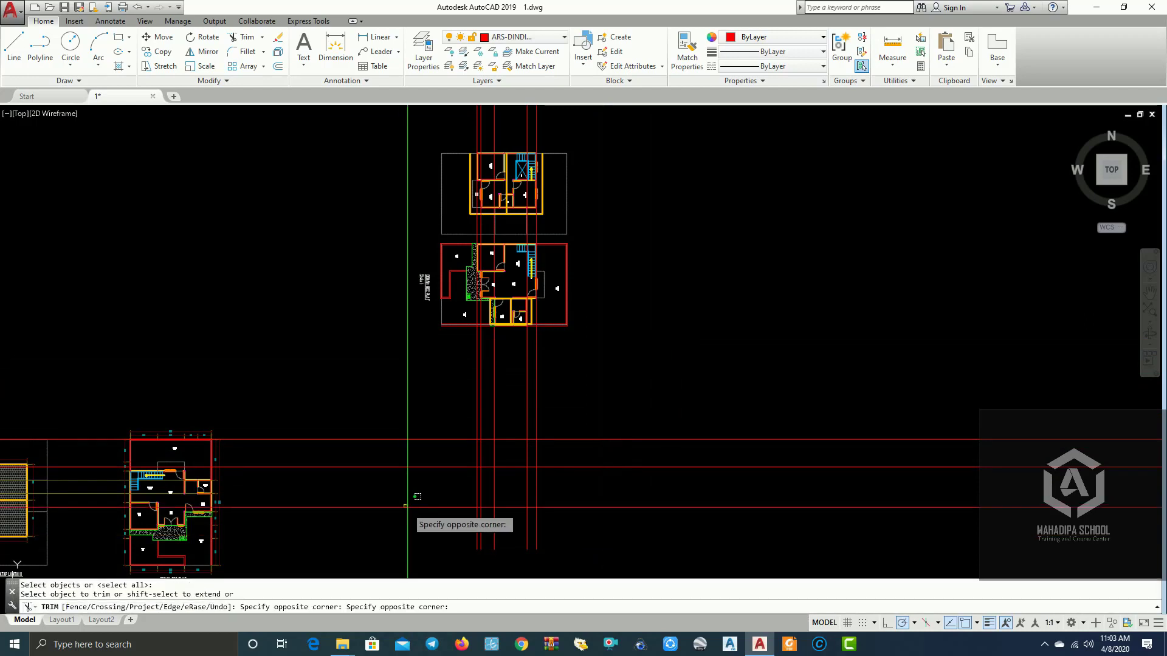
{"action": "left_click", "coordinate": [414, 502]}
{"action": "left_click", "coordinate": [614, 555]}
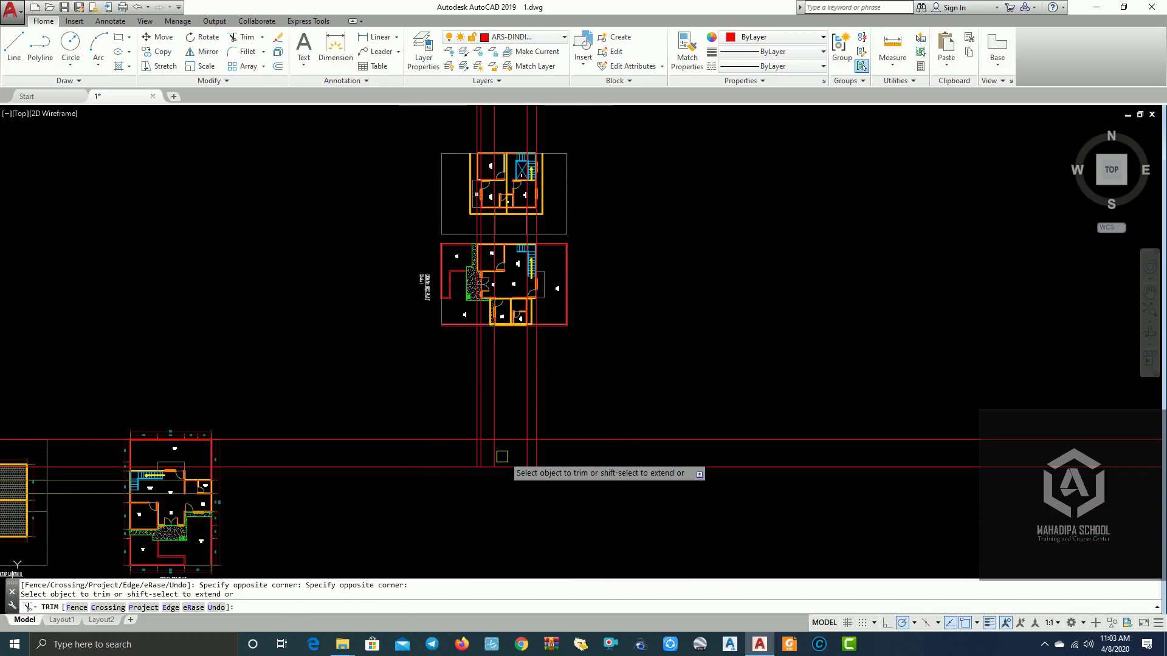
{"action": "scroll", "coordinate": [496, 468], "scroll_direction": "up", "scroll_amount": 2}
{"action": "key", "text": "Escape"}
{"action": "scroll", "coordinate": [643, 448], "scroll_direction": "up", "scroll_amount": 2}
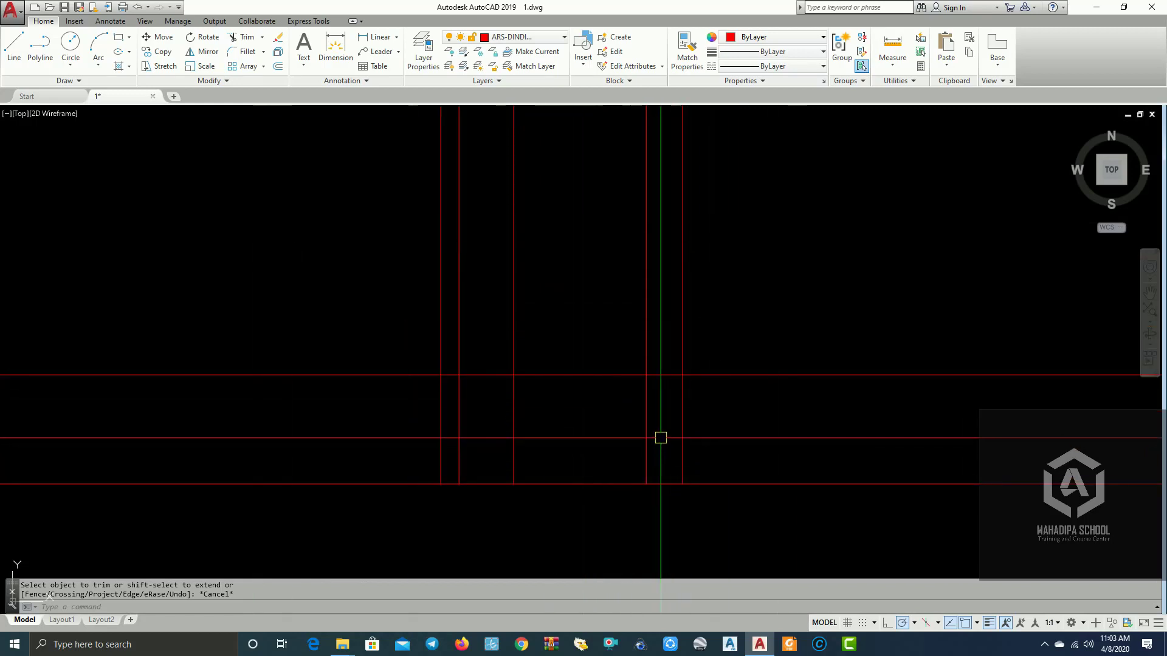
- Trim the vertical lines above the top horizontal line
{"action": "type", "text": "tr"}
{"action": "key", "text": "Return"}
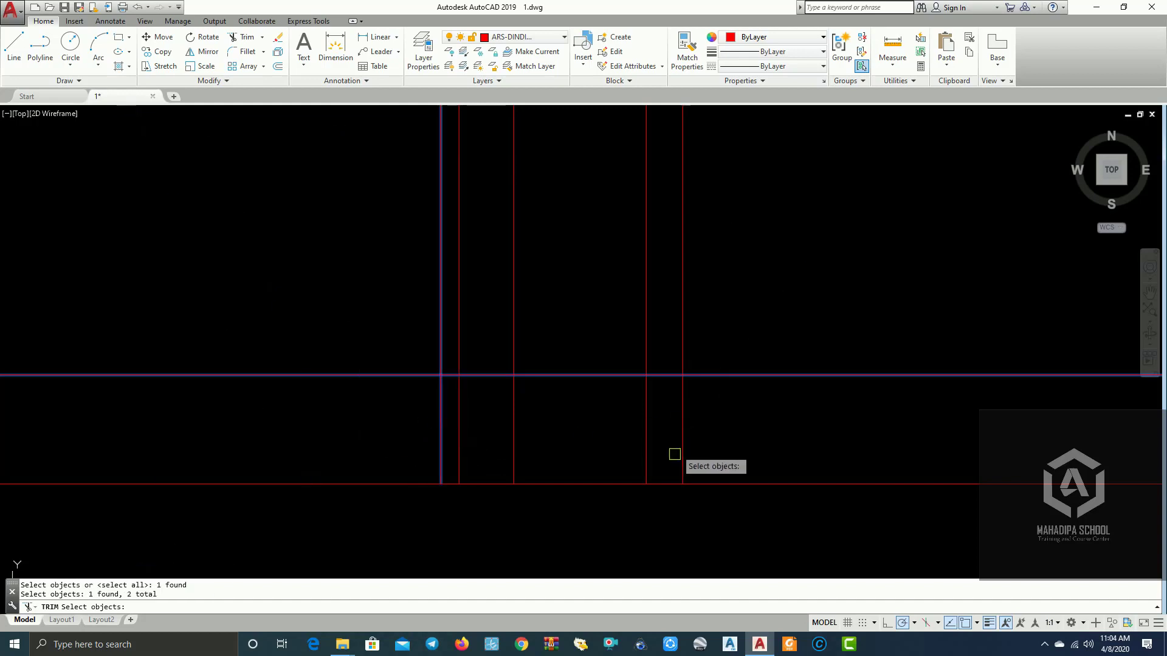
{"action": "key", "text": "Escape"}
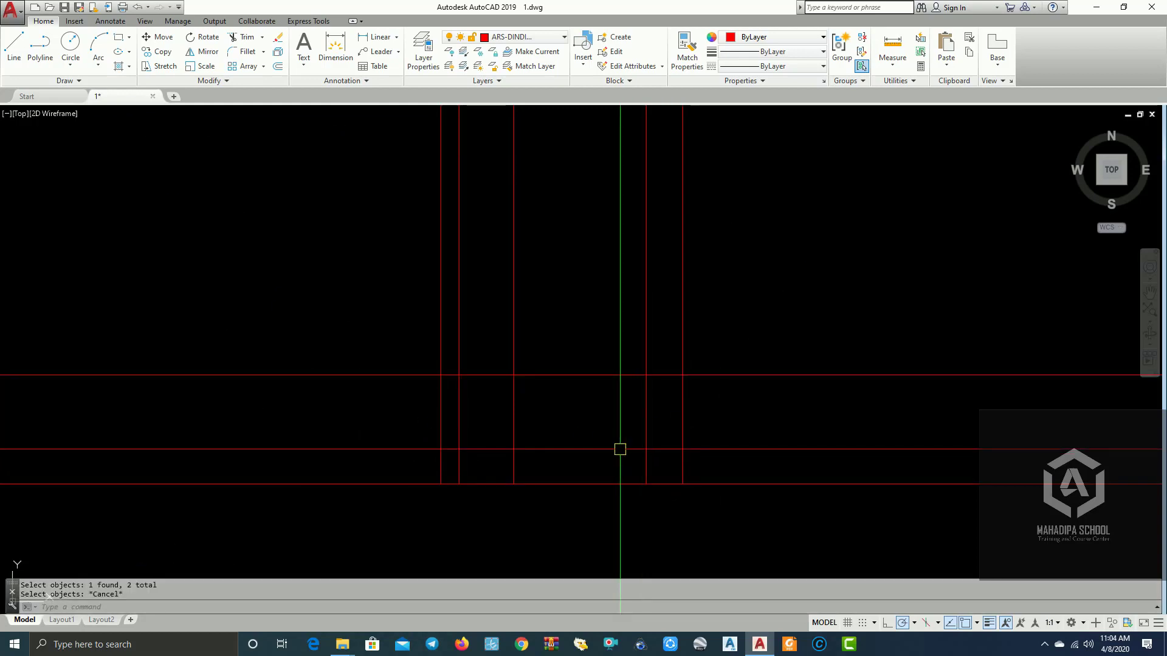
{"action": "type", "text": "TR"}
{"action": "key", "text": "Return"}
{"action": "left_click", "coordinate": [597, 376]}
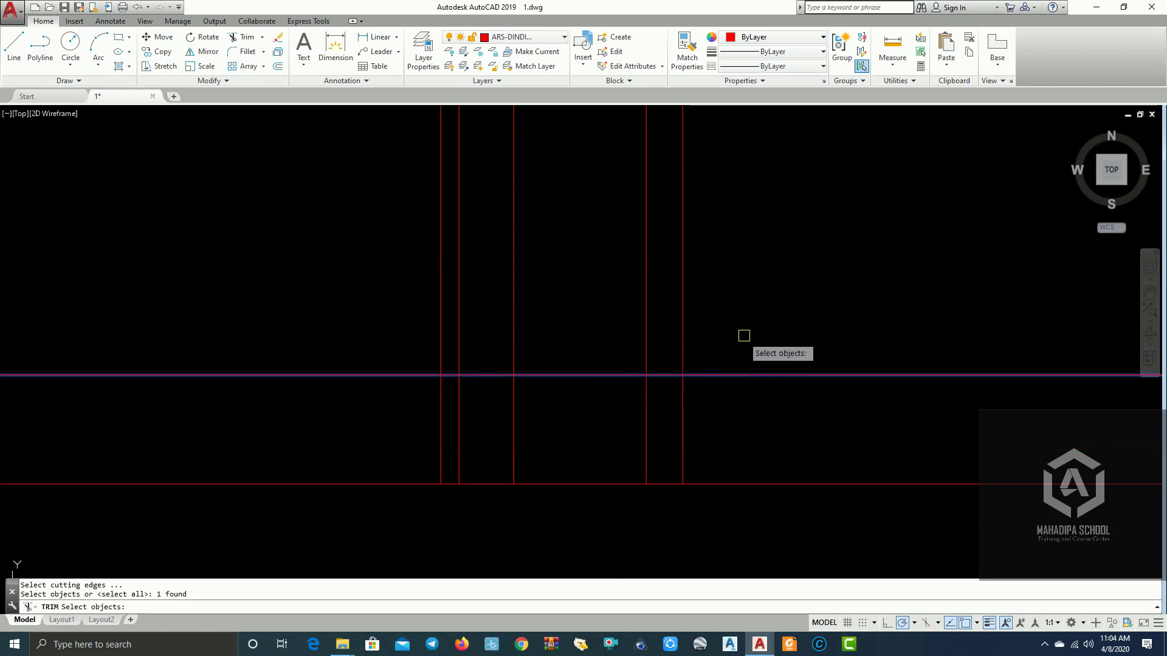
{"action": "key", "text": "Return"}
{"action": "left_click", "coordinate": [754, 319]}
{"action": "left_click", "coordinate": [248, 230]}
{"action": "key", "text": "Escape"}
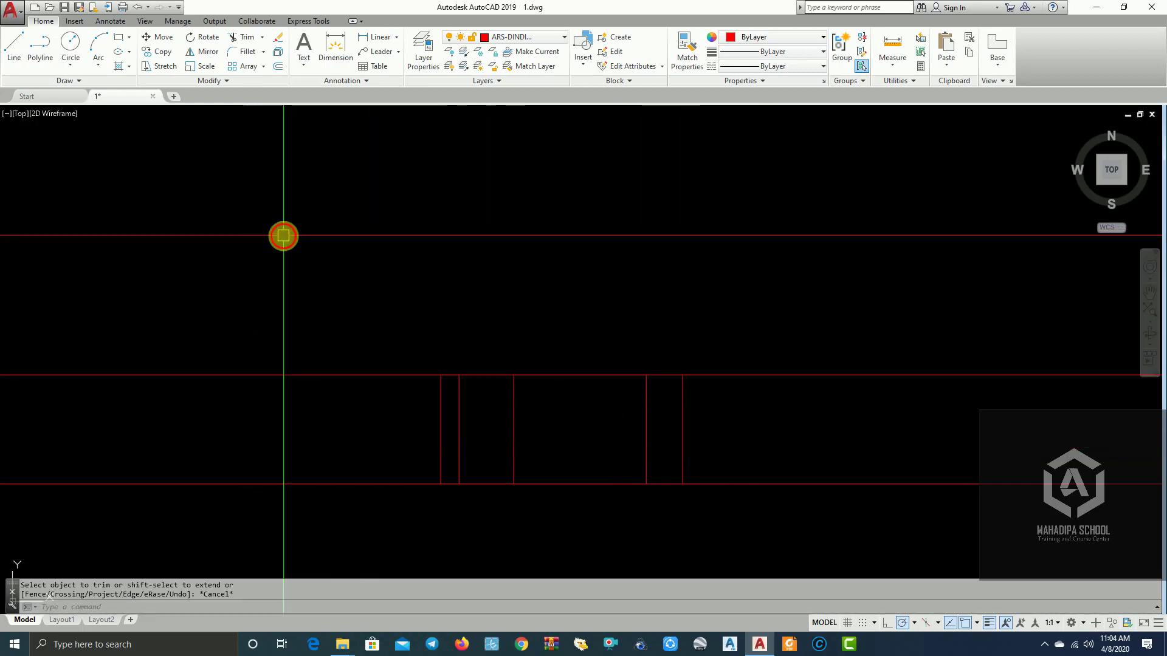
{"action": "type", "text": "TR"}
- Trim the top horizontal line's ends left and right of the outline
{"action": "key", "text": "Return"}
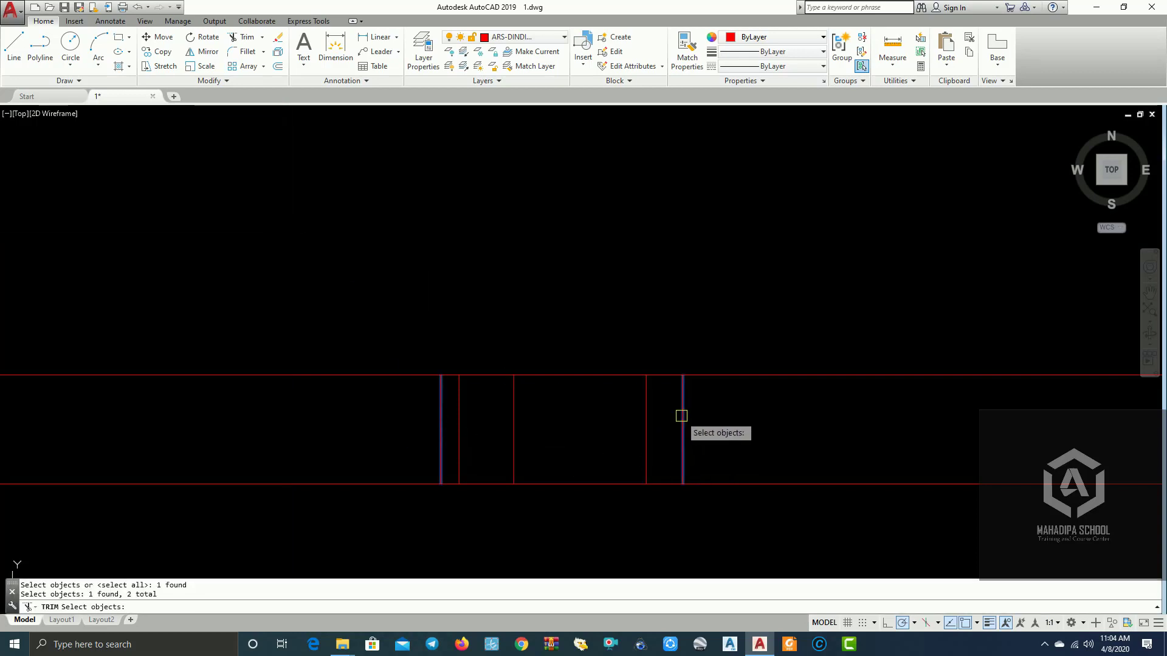
{"action": "left_click", "coordinate": [742, 375]}
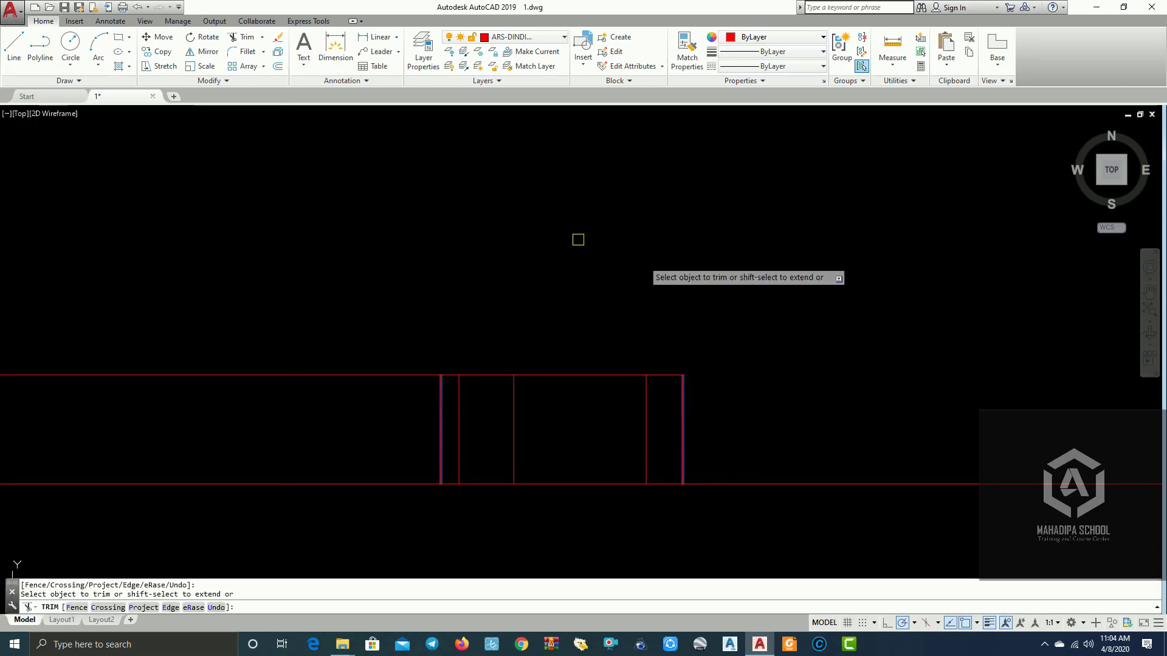
{"action": "left_click", "coordinate": [346, 375]}
{"action": "key", "text": "Escape"}
{"action": "scroll", "coordinate": [513, 341], "scroll_direction": "down", "scroll_amount": 5}
- Pan and zoom around the DENAH REC PLAT floor plan to inspect its lower rooms and carport corner
{"action": "middle_click_drag", "start_coordinate": [685, 339], "coordinate": [711, 469]}
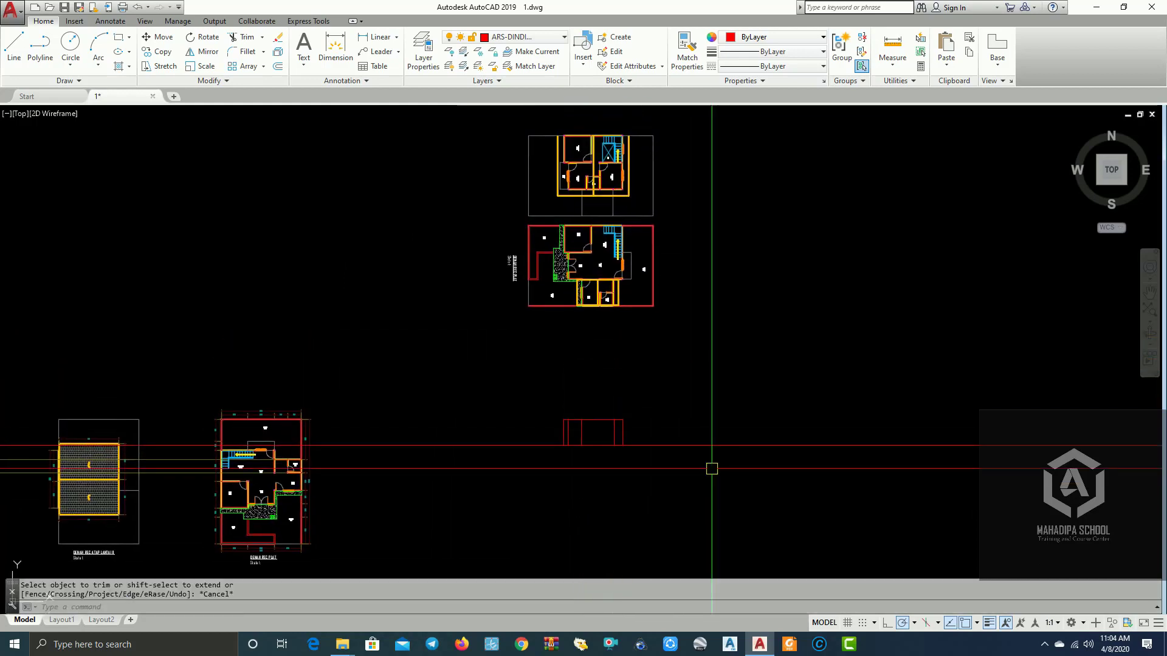
{"action": "scroll", "coordinate": [648, 443], "scroll_direction": "up", "scroll_amount": 4}
{"action": "middle_click_drag", "start_coordinate": [648, 444], "coordinate": [615, 513]}
{"action": "scroll", "coordinate": [548, 528], "scroll_direction": "up", "scroll_amount": 2}
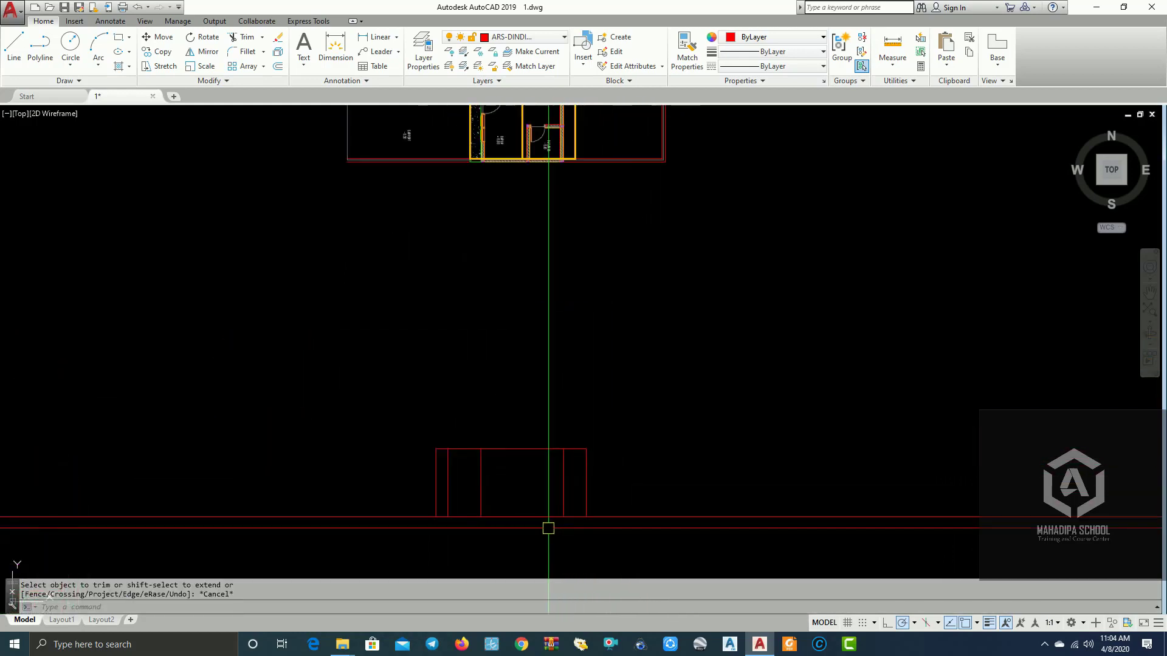
{"action": "middle_click_drag", "start_coordinate": [521, 364], "coordinate": [496, 415]}
{"action": "middle_click_drag", "start_coordinate": [434, 458], "coordinate": [473, 420]}
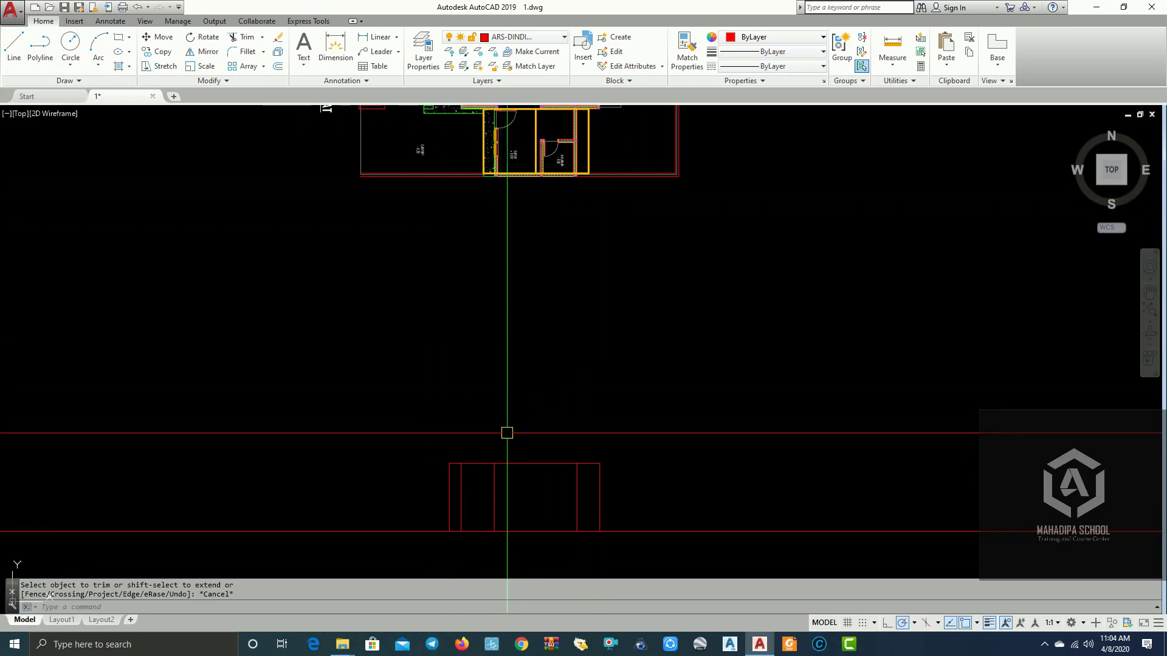
{"action": "middle_click_drag", "start_coordinate": [585, 115], "coordinate": [531, 213]}
{"action": "scroll", "coordinate": [530, 217], "scroll_direction": "up", "scroll_amount": 3}
{"action": "scroll", "coordinate": [530, 216], "scroll_direction": "down", "scroll_amount": 5}
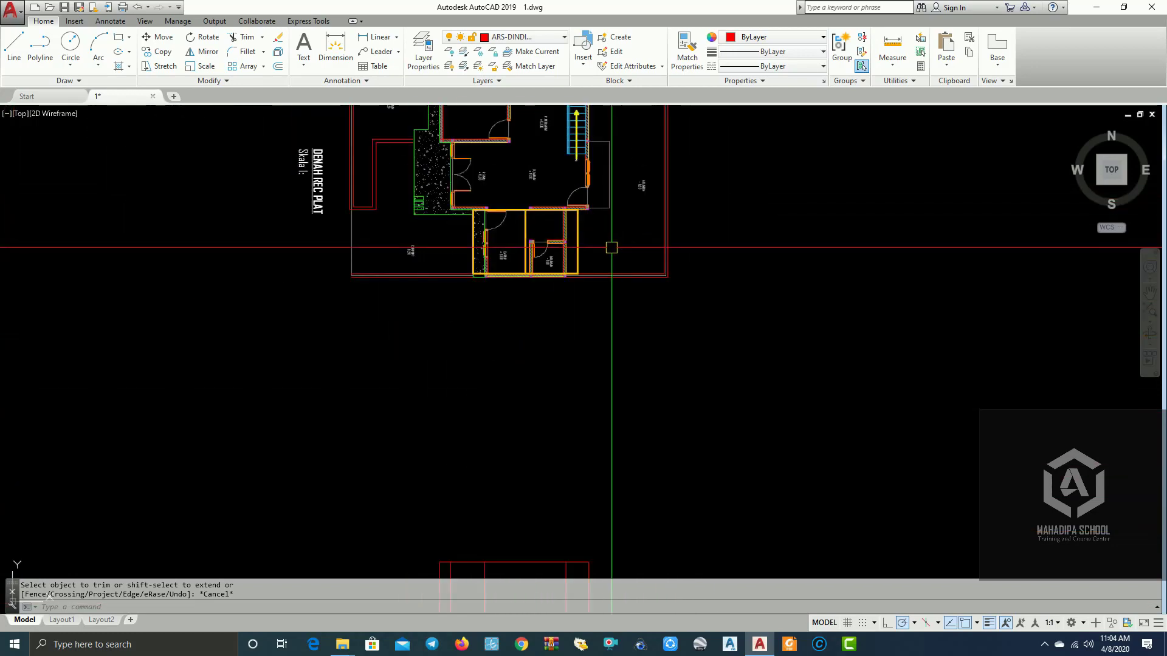
{"action": "middle_click_drag", "start_coordinate": [562, 602], "coordinate": [562, 499]}
{"action": "middle_click_drag", "start_coordinate": [425, 273], "coordinate": [430, 358]}
{"action": "scroll", "coordinate": [473, 199], "scroll_direction": "up", "scroll_amount": 2}
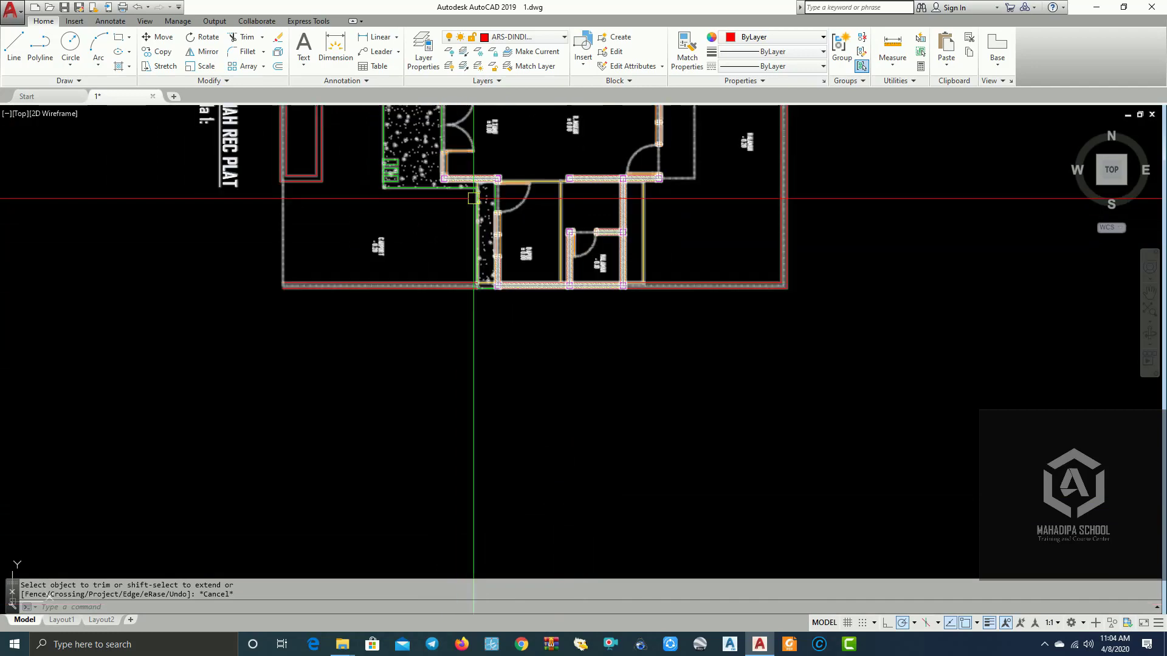
{"action": "scroll", "coordinate": [489, 196], "scroll_direction": "down", "scroll_amount": 2}
{"action": "scroll", "coordinate": [463, 462], "scroll_direction": "up", "scroll_amount": 1}
{"action": "scroll", "coordinate": [516, 458], "scroll_direction": "down", "scroll_amount": 1}
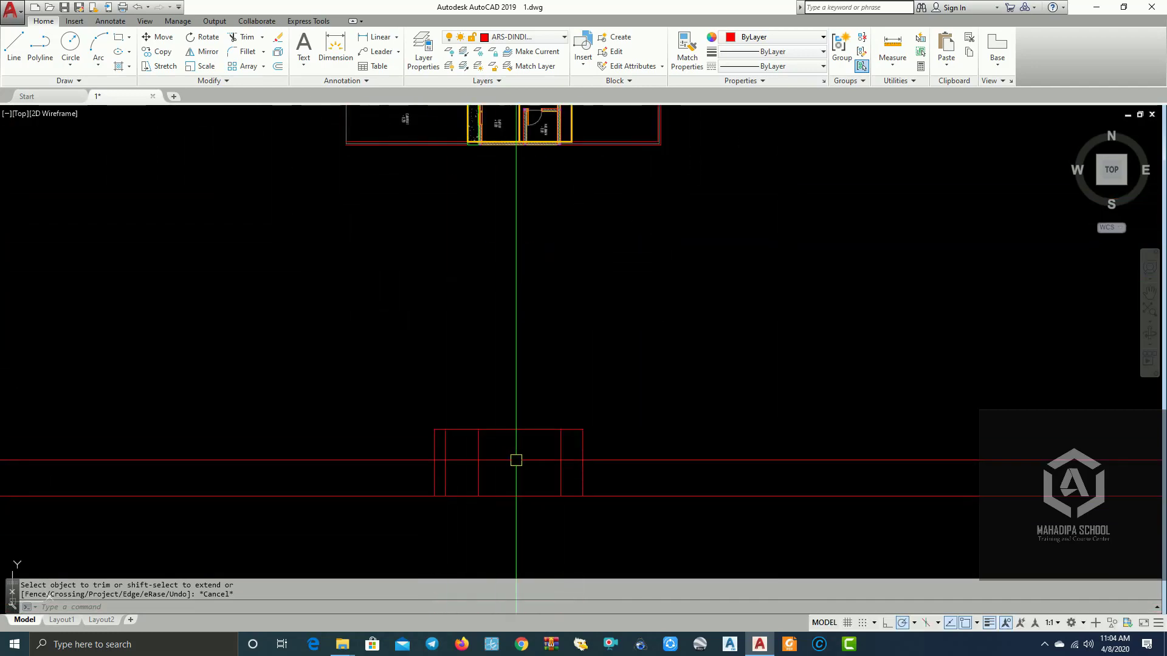
{"action": "middle_click_drag", "start_coordinate": [443, 295], "coordinate": [422, 485]}
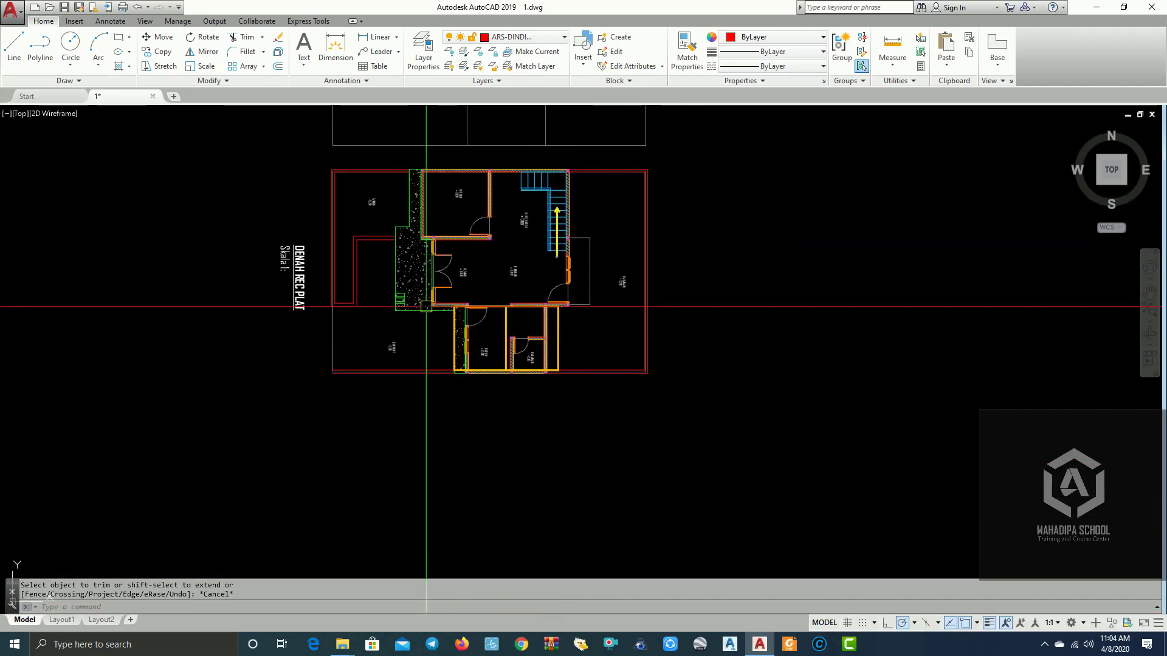
{"action": "scroll", "coordinate": [436, 236], "scroll_direction": "up", "scroll_amount": 2}
{"action": "scroll", "coordinate": [436, 236], "scroll_direction": "down", "scroll_amount": 2}
{"action": "scroll", "coordinate": [456, 367], "scroll_direction": "up", "scroll_amount": 3}
{"action": "scroll", "coordinate": [383, 402], "scroll_direction": "up", "scroll_amount": 1}
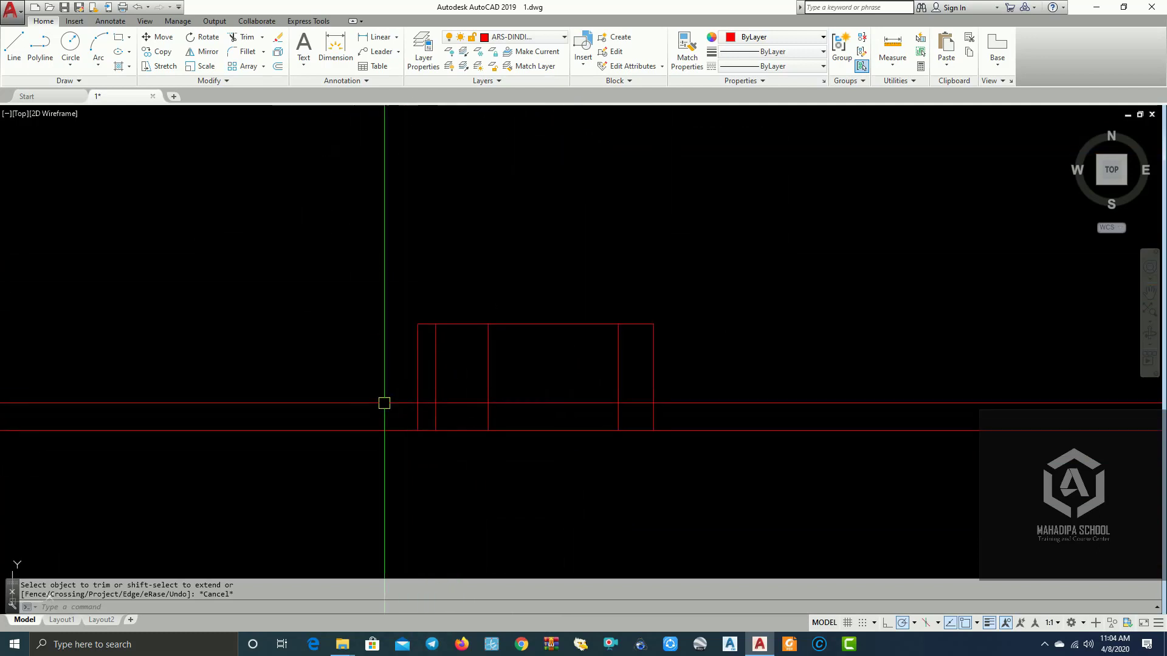
{"action": "scroll", "coordinate": [542, 412], "scroll_direction": "down", "scroll_amount": 3}
{"action": "mouse_move", "coordinate": [542, 412]}
{"action": "middle_mouse_down"}
{"action": "mouse_move", "coordinate": [624, 459]}
{"action": "mouse_move", "coordinate": [596, 431]}
{"action": "middle_mouse_up"}
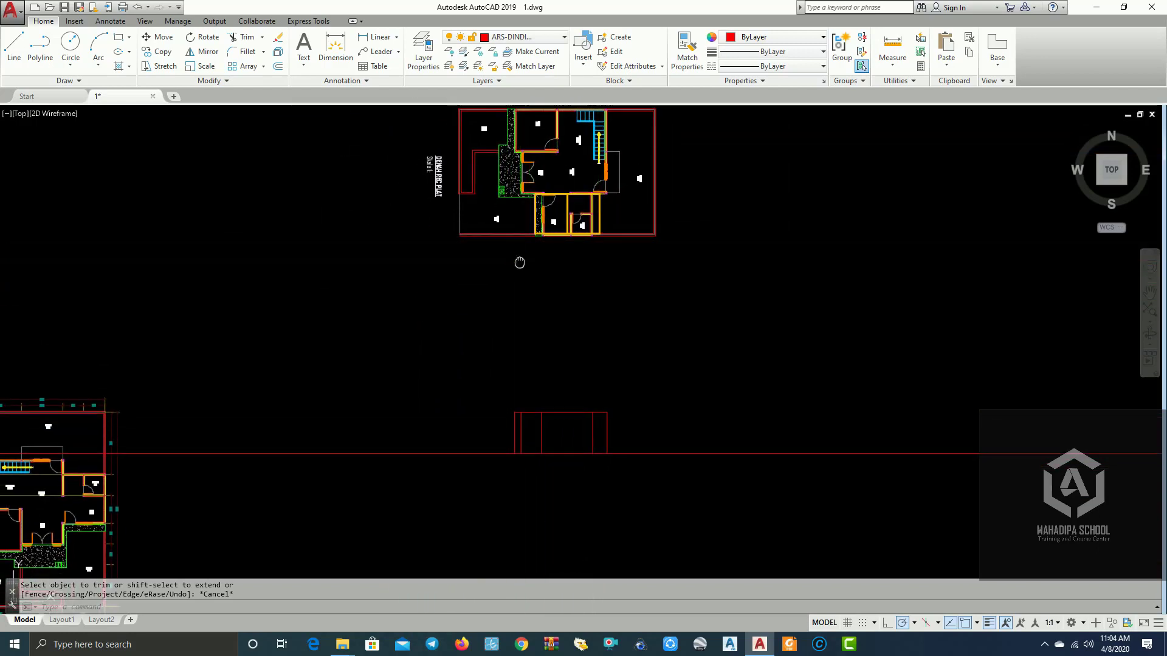
{"action": "mouse_move", "coordinate": [521, 261]}
{"action": "middle_mouse_down"}
{"action": "mouse_move", "coordinate": [559, 274]}
{"action": "mouse_move", "coordinate": [534, 328]}
{"action": "middle_mouse_up"}
{"action": "scroll", "coordinate": [533, 301], "scroll_direction": "up", "scroll_amount": 2}
{"action": "scroll", "coordinate": [545, 256], "scroll_direction": "up", "scroll_amount": 4}
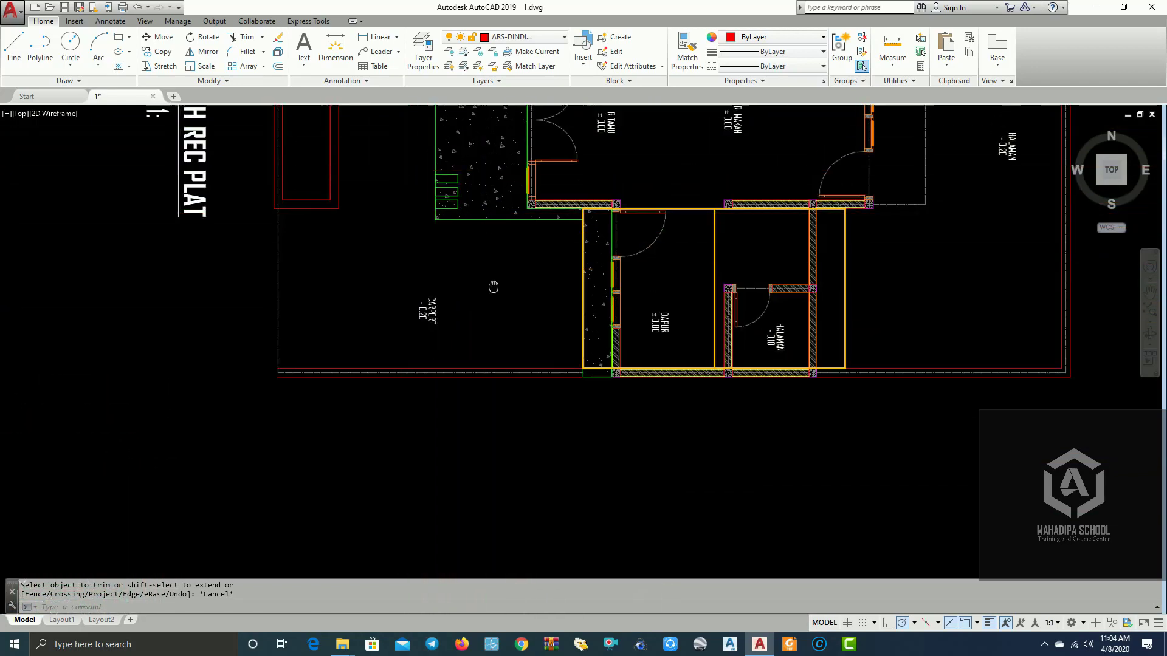
{"action": "mouse_move", "coordinate": [487, 263]}
{"action": "middle_mouse_down"}
{"action": "mouse_move", "coordinate": [498, 380]}
{"action": "mouse_move", "coordinate": [533, 362]}
{"action": "middle_mouse_up"}
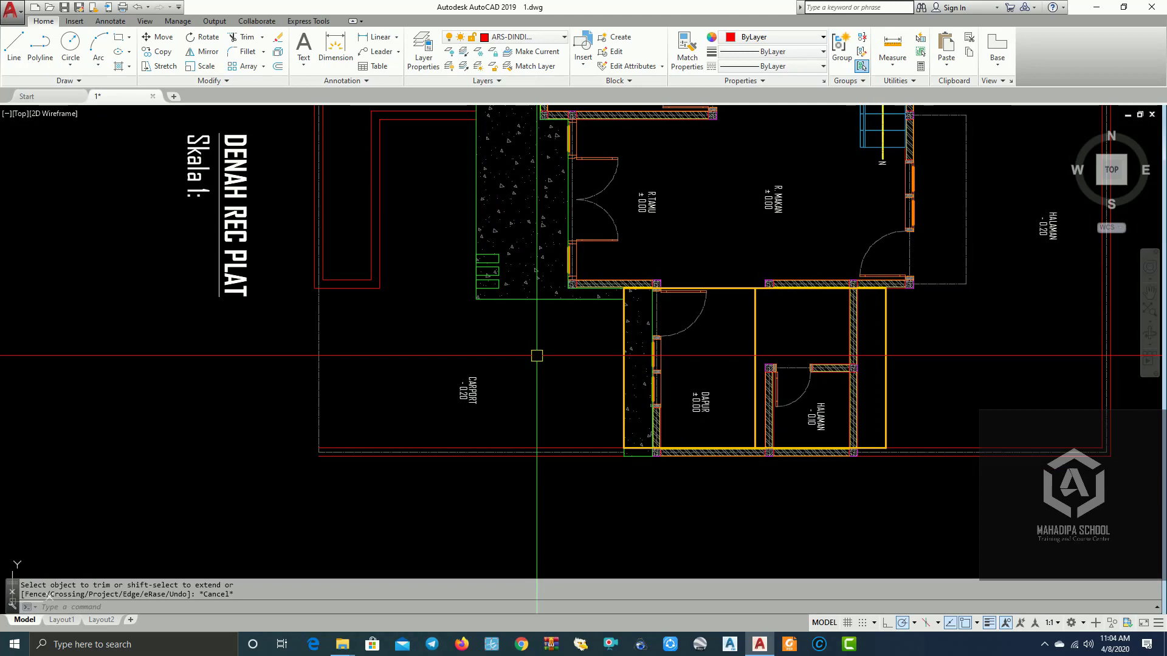
{"action": "scroll", "coordinate": [523, 347], "scroll_direction": "up", "scroll_amount": 2}
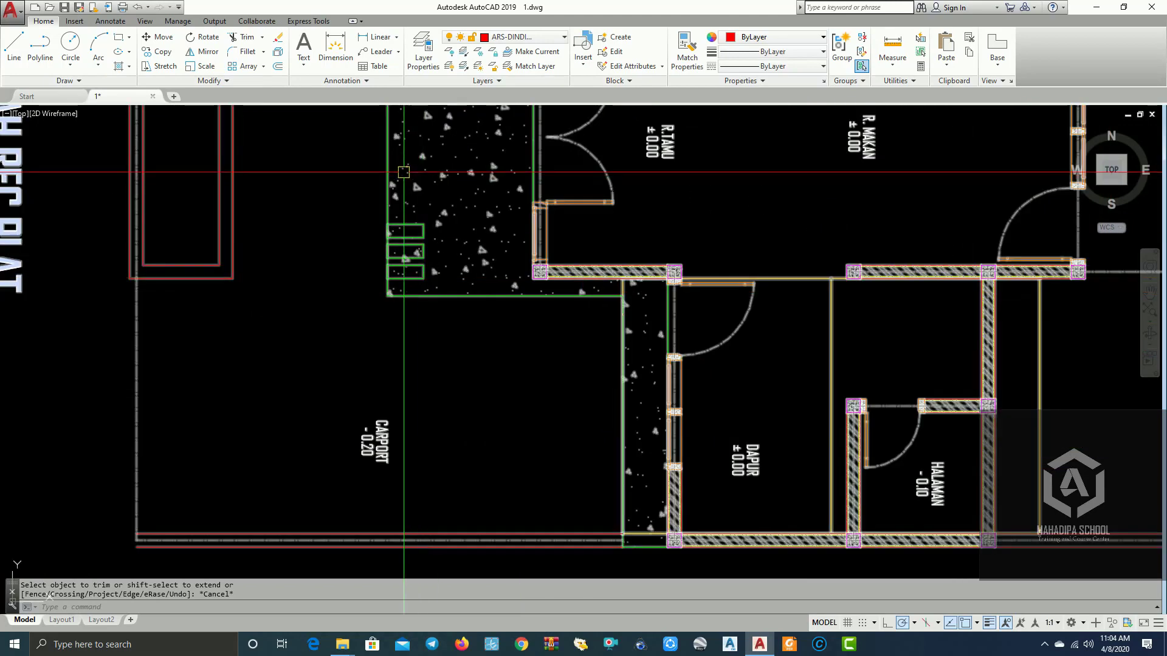
{"action": "scroll", "coordinate": [420, 286], "scroll_direction": "up", "scroll_amount": 2}
{"action": "scroll", "coordinate": [435, 303], "scroll_direction": "down", "scroll_amount": 3}
{"action": "scroll", "coordinate": [444, 316], "scroll_direction": "down", "scroll_amount": 1}
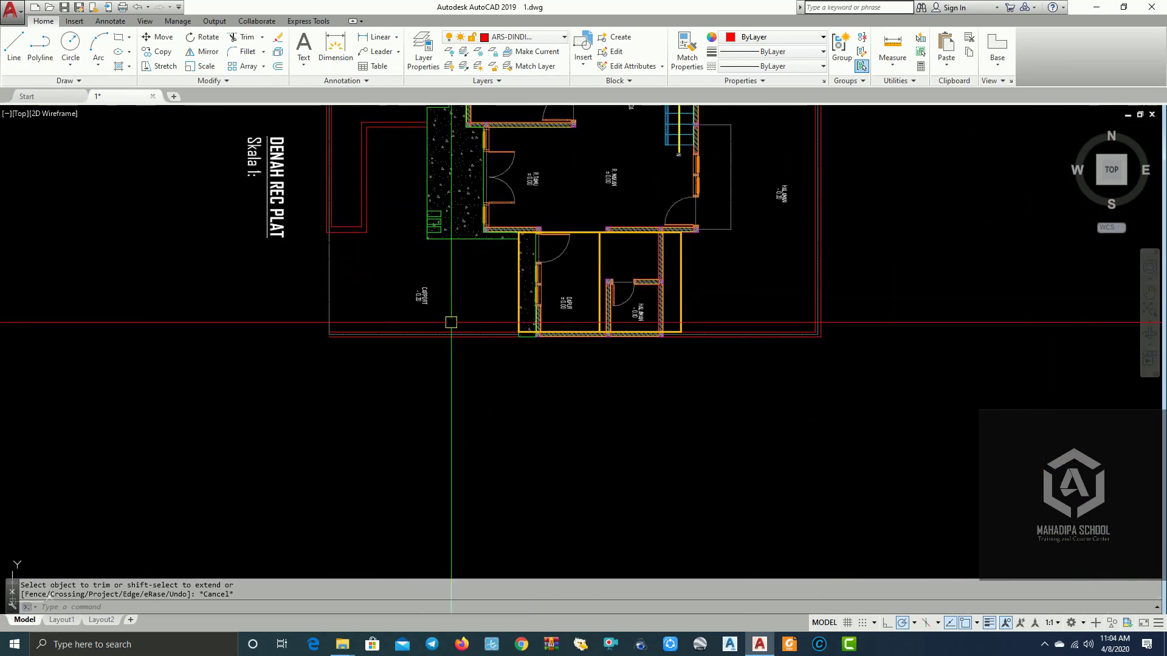
{"action": "scroll", "coordinate": [450, 328], "scroll_direction": "down", "scroll_amount": 1}
- Place a vertical construction line through the floor plan's carport corner
{"action": "key", "text": "Return"}
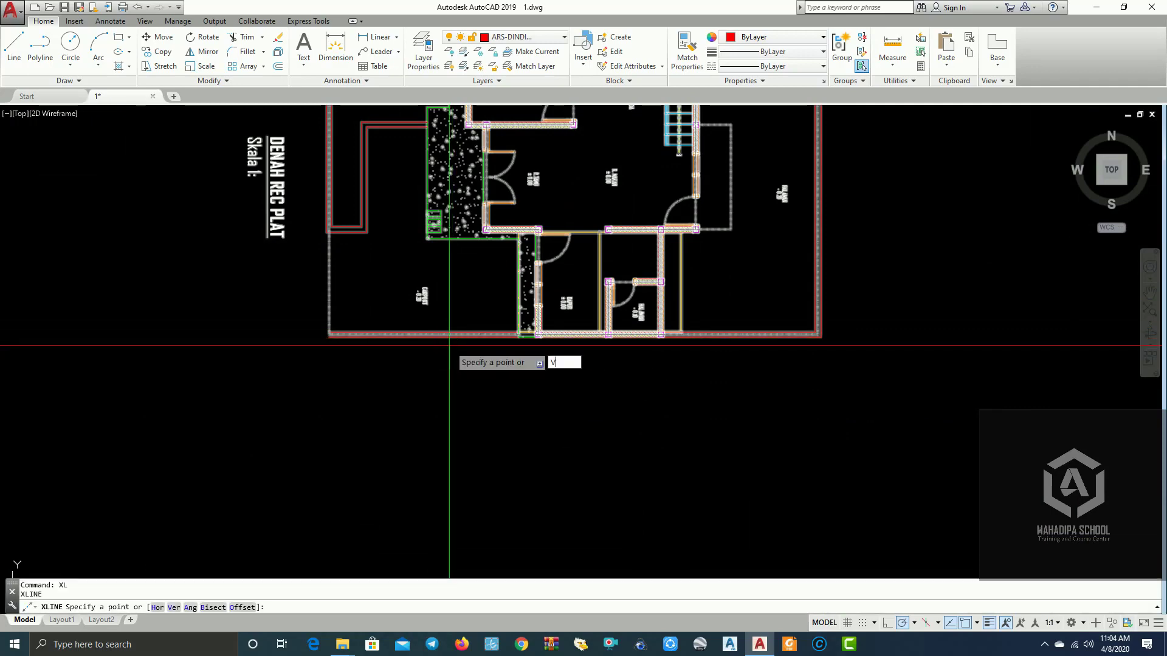
{"action": "type", "text": "v"}
{"action": "key", "text": "Return"}
{"action": "scroll", "coordinate": [436, 261], "scroll_direction": "up", "scroll_amount": 2}
{"action": "left_click", "coordinate": [445, 187]}
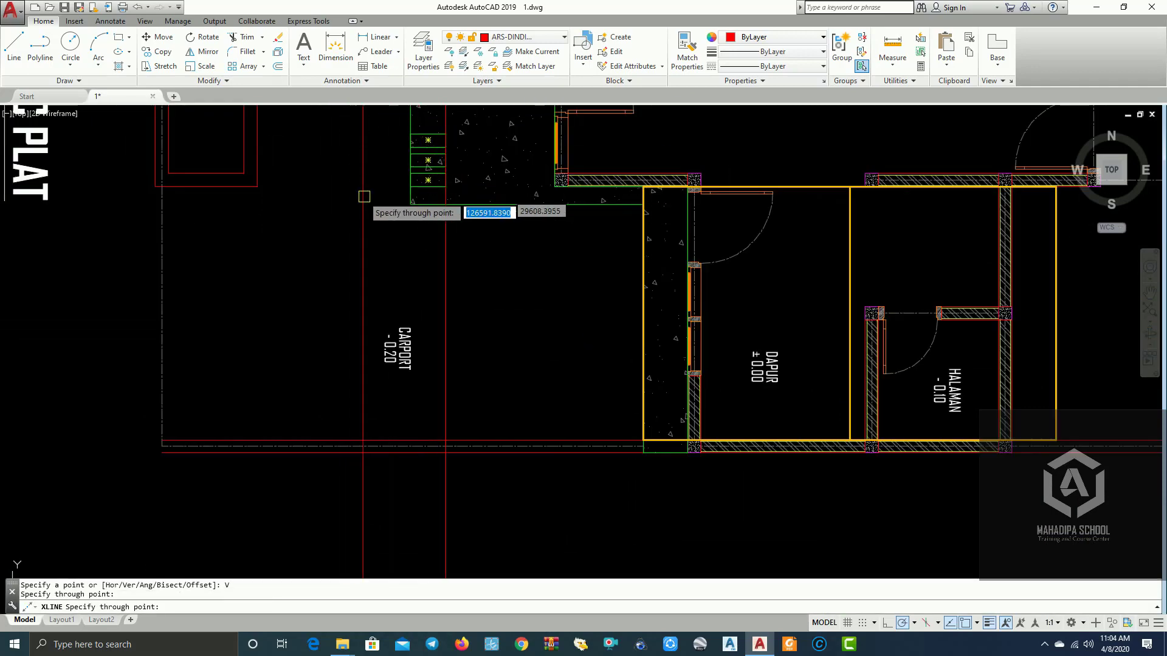
{"action": "scroll", "coordinate": [414, 195], "scroll_direction": "down", "scroll_amount": 3}
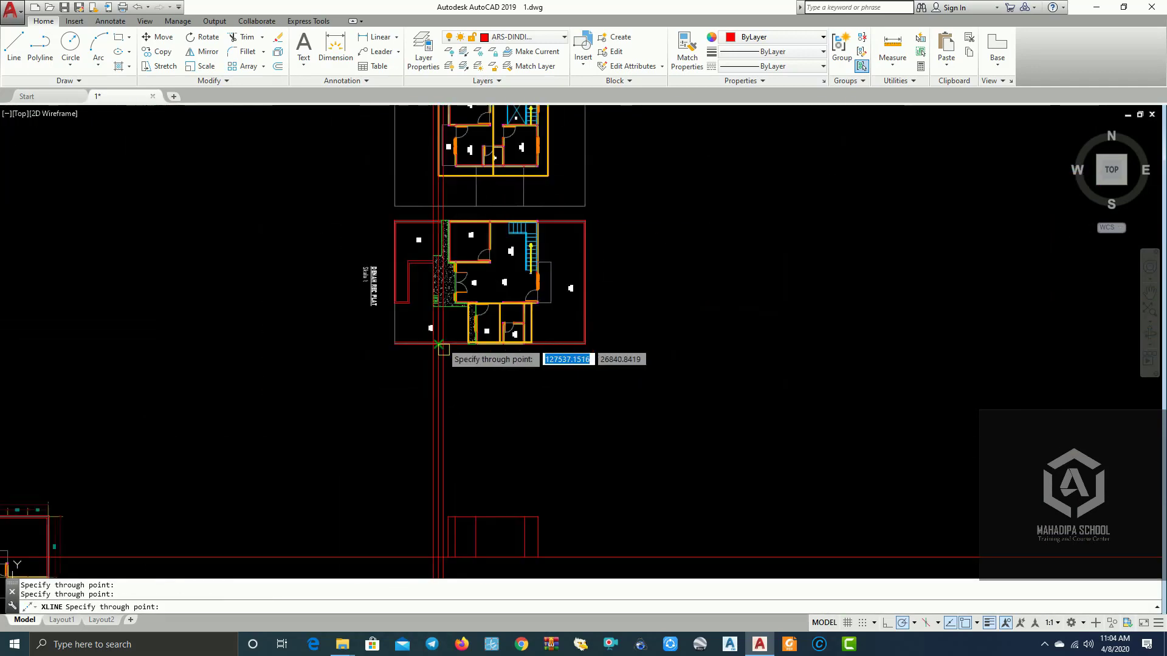
{"action": "scroll", "coordinate": [471, 385], "scroll_direction": "up", "scroll_amount": 3}
{"action": "scroll", "coordinate": [513, 284], "scroll_direction": "up", "scroll_amount": 2}
{"action": "key", "text": "Escape"}
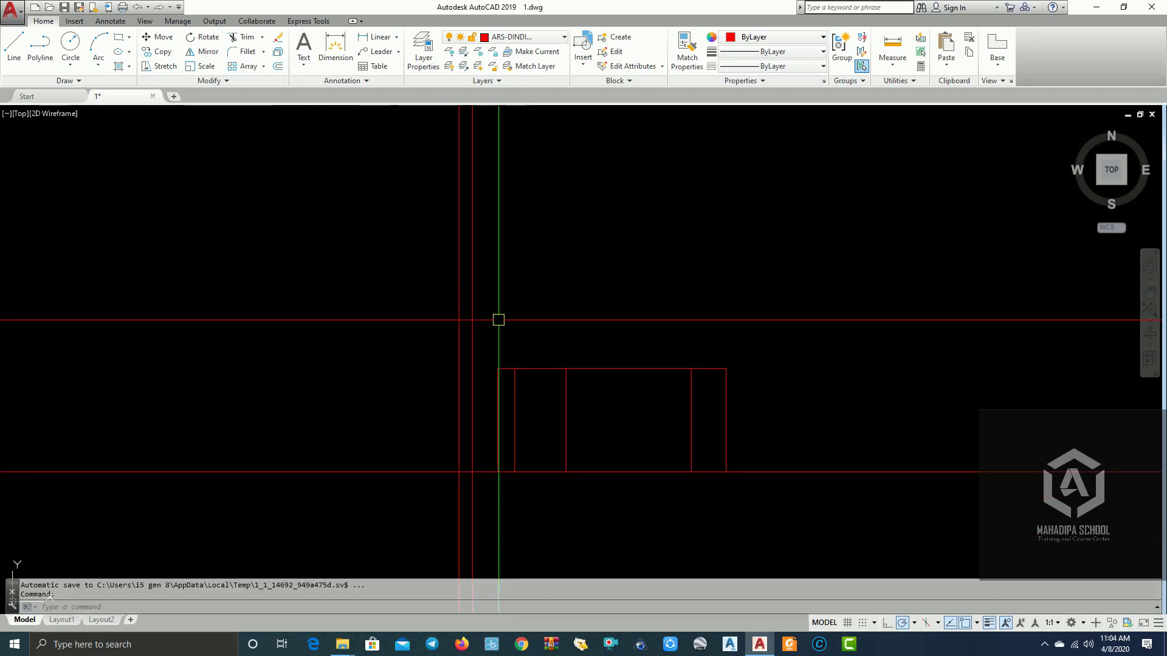
- Pan down to the red outline and window-select the two left vertical construction lines
{"action": "mouse_move", "coordinate": [486, 342]}
{"action": "middle_mouse_down"}
{"action": "mouse_move", "coordinate": [336, 323]}
{"action": "mouse_move", "coordinate": [420, 385]}
{"action": "middle_mouse_up"}
{"action": "scroll", "coordinate": [426, 371], "scroll_direction": "up", "scroll_amount": 2}
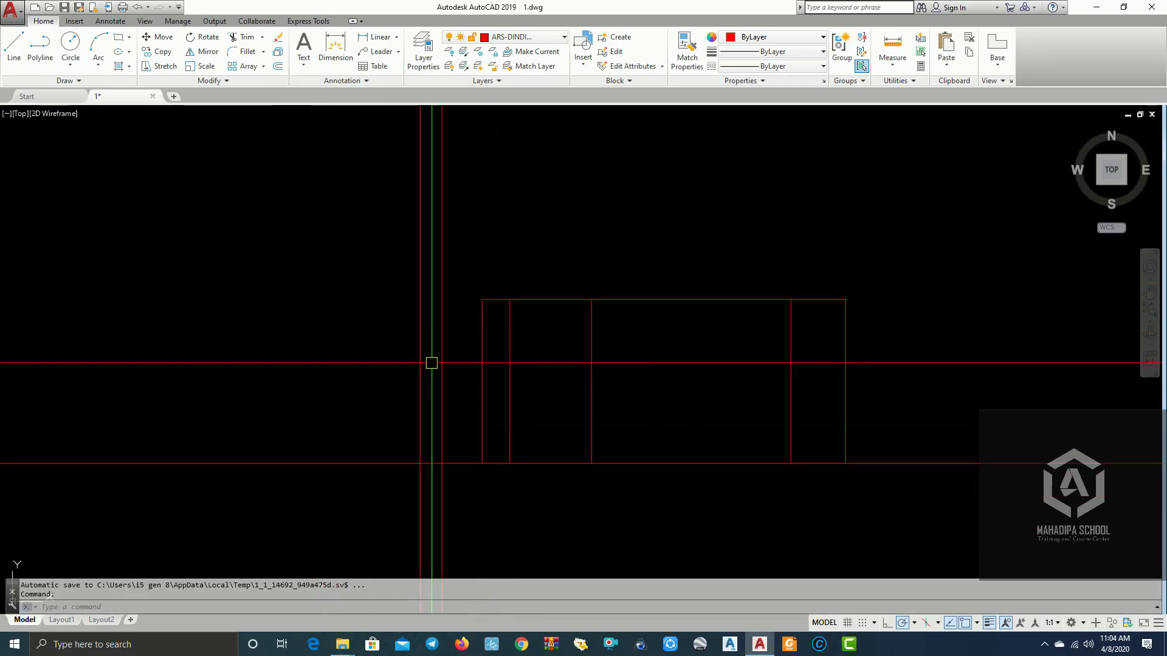
{"action": "left_click", "coordinate": [453, 360]}
{"action": "key", "text": "Escape"}
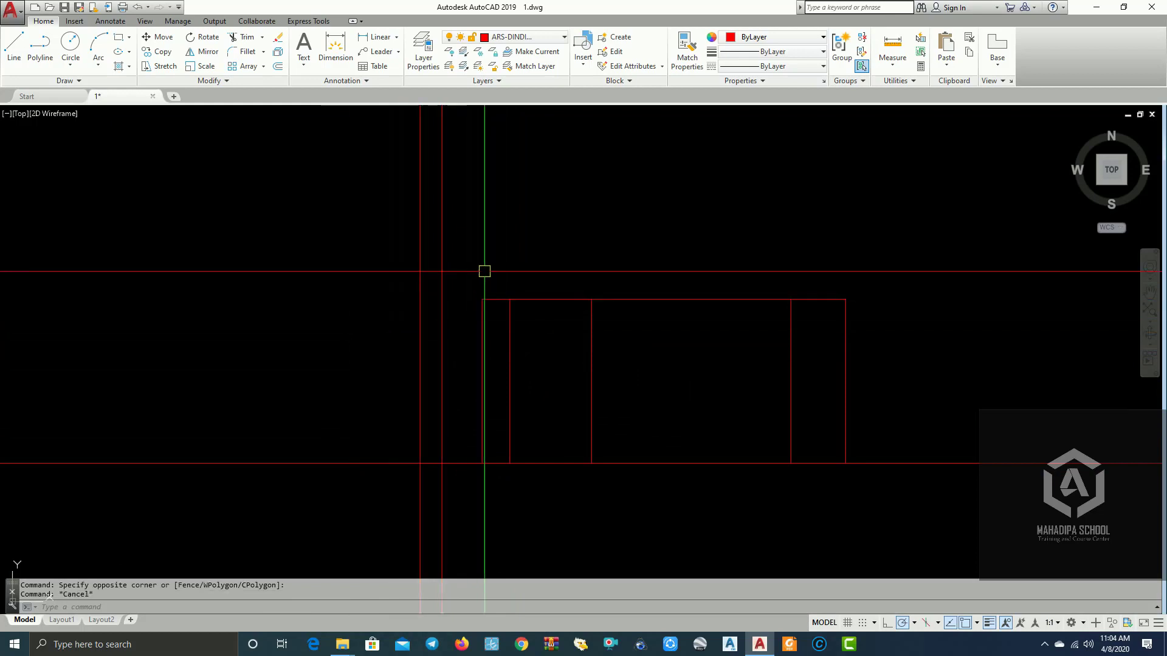
{"action": "middle_click_drag", "start_coordinate": [391, 330], "coordinate": [477, 328]}
{"action": "left_click", "coordinate": [477, 329]}
{"action": "left_click", "coordinate": [378, 243]}
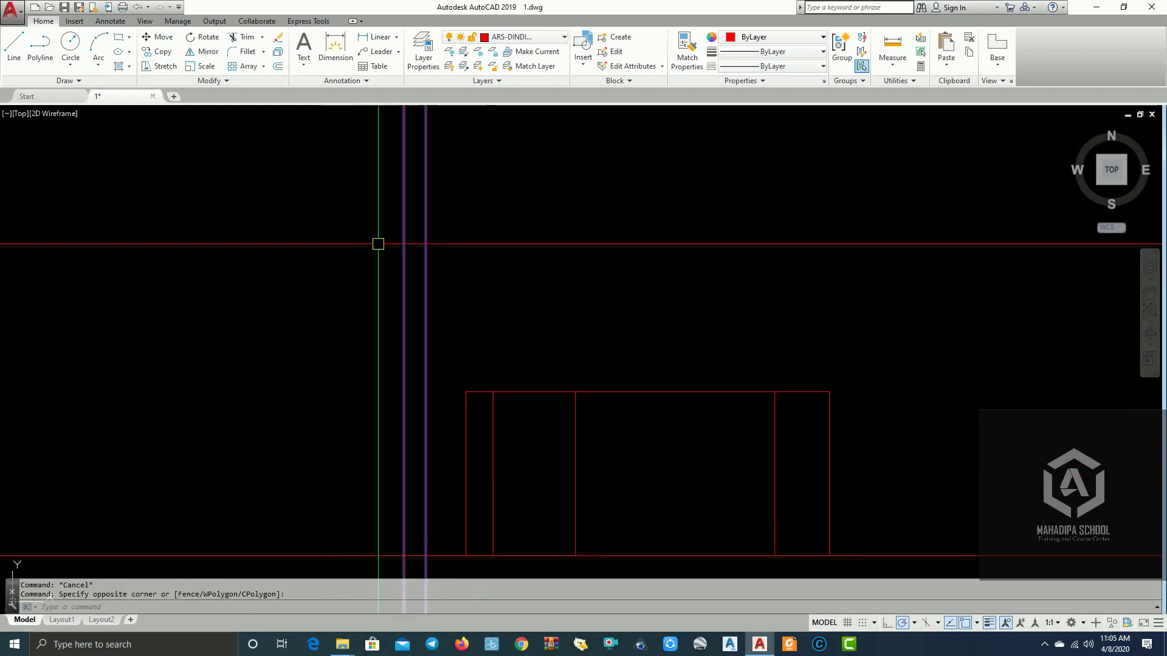
- Assign the two selected left vertical lines to layer ARS-PLAT and clear the selection
{"action": "left_click", "coordinate": [556, 40]}
{"action": "left_click", "coordinate": [532, 140]}
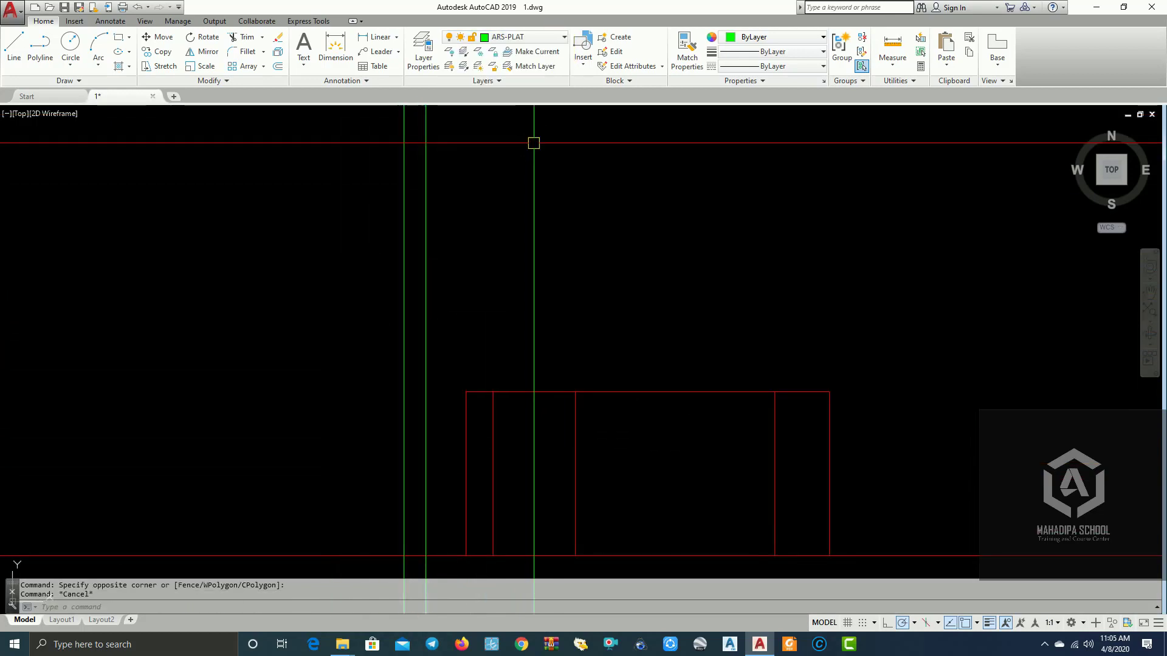
{"action": "middle_click_drag", "start_coordinate": [587, 326], "coordinate": [669, 221]}
{"action": "key", "text": "Escape"}
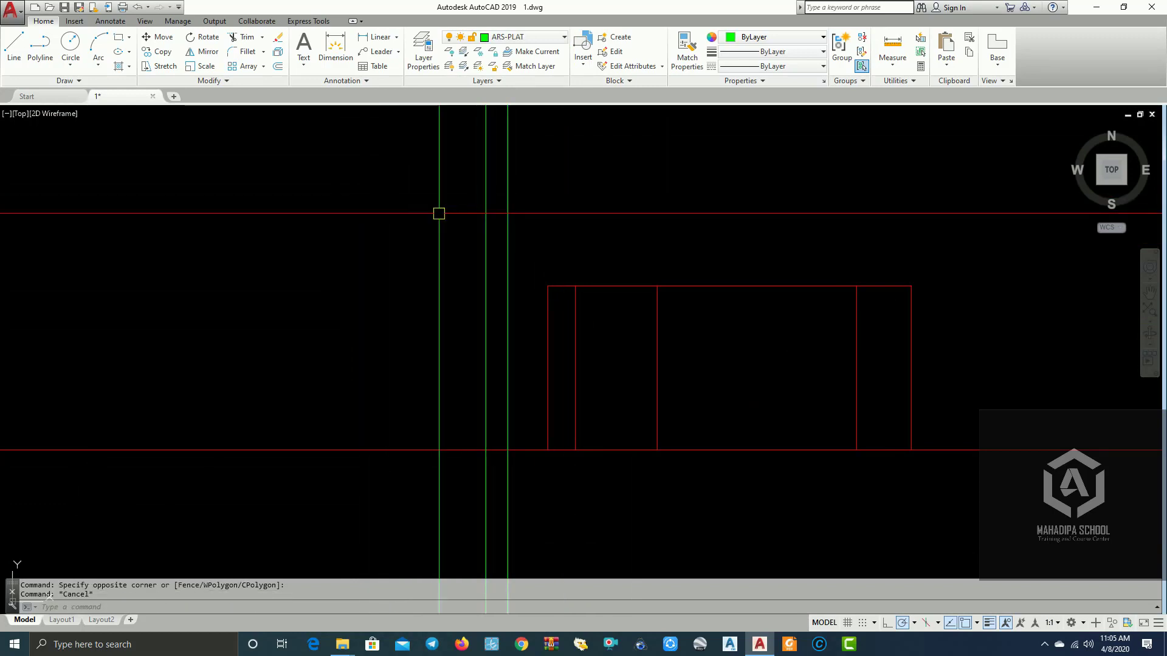
- Pan and zoom so the red outline sits higher in the view
{"action": "middle_click_drag", "start_coordinate": [437, 210], "coordinate": [291, 242]}
{"action": "mouse_move", "coordinate": [409, 362]}
{"action": "middle_mouse_down"}
{"action": "mouse_move", "coordinate": [519, 359]}
{"action": "mouse_move", "coordinate": [492, 529]}
{"action": "middle_mouse_up"}
{"action": "scroll", "coordinate": [464, 346], "scroll_direction": "down", "scroll_amount": 5}
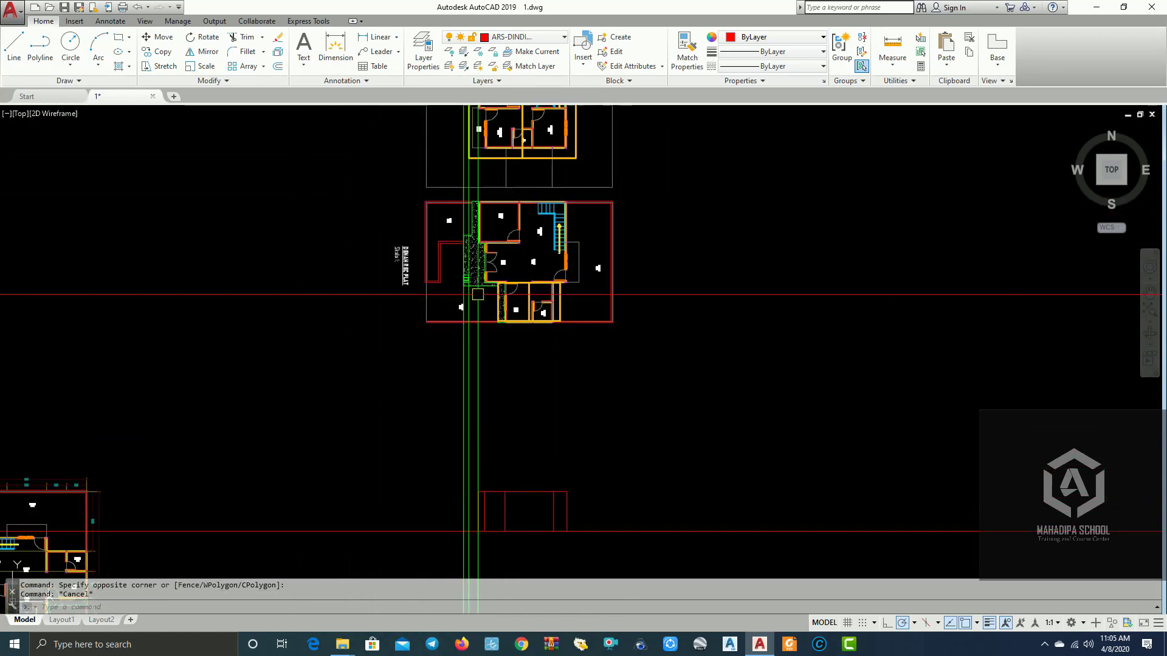
{"action": "scroll", "coordinate": [464, 268], "scroll_direction": "up", "scroll_amount": 2}
{"action": "scroll", "coordinate": [464, 274], "scroll_direction": "up", "scroll_amount": 2}
{"action": "scroll", "coordinate": [464, 286], "scroll_direction": "up", "scroll_amount": 1}
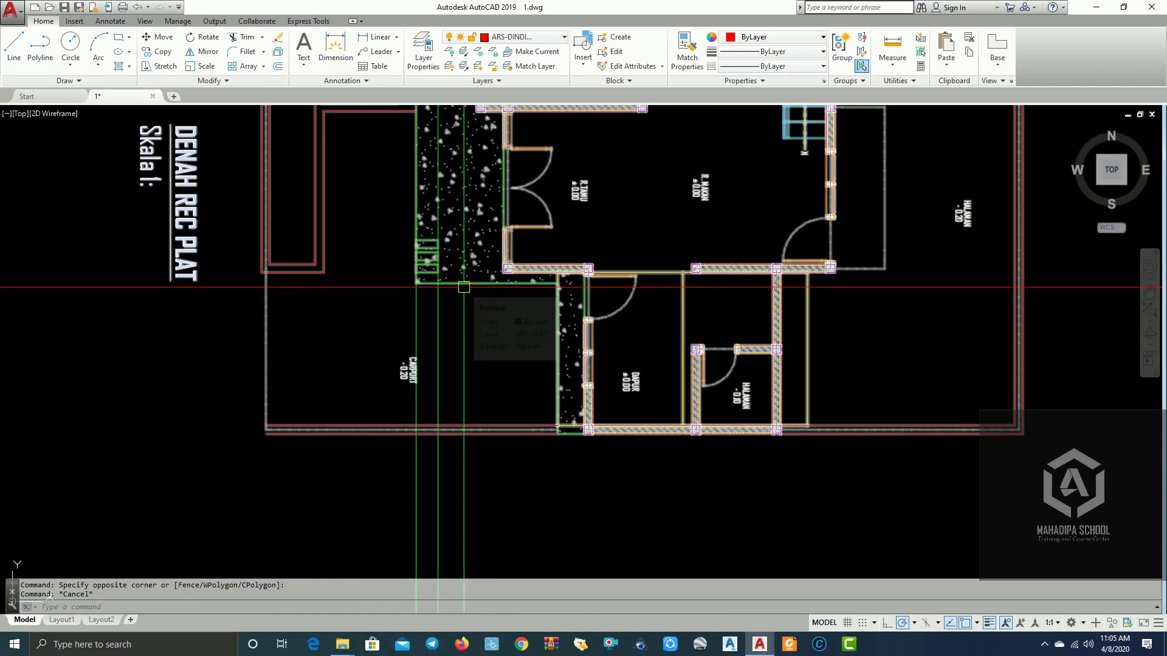
{"action": "scroll", "coordinate": [464, 292], "scroll_direction": "down", "scroll_amount": 1}
{"action": "scroll", "coordinate": [467, 300], "scroll_direction": "down", "scroll_amount": 1}
{"action": "scroll", "coordinate": [471, 309], "scroll_direction": "down", "scroll_amount": 1}
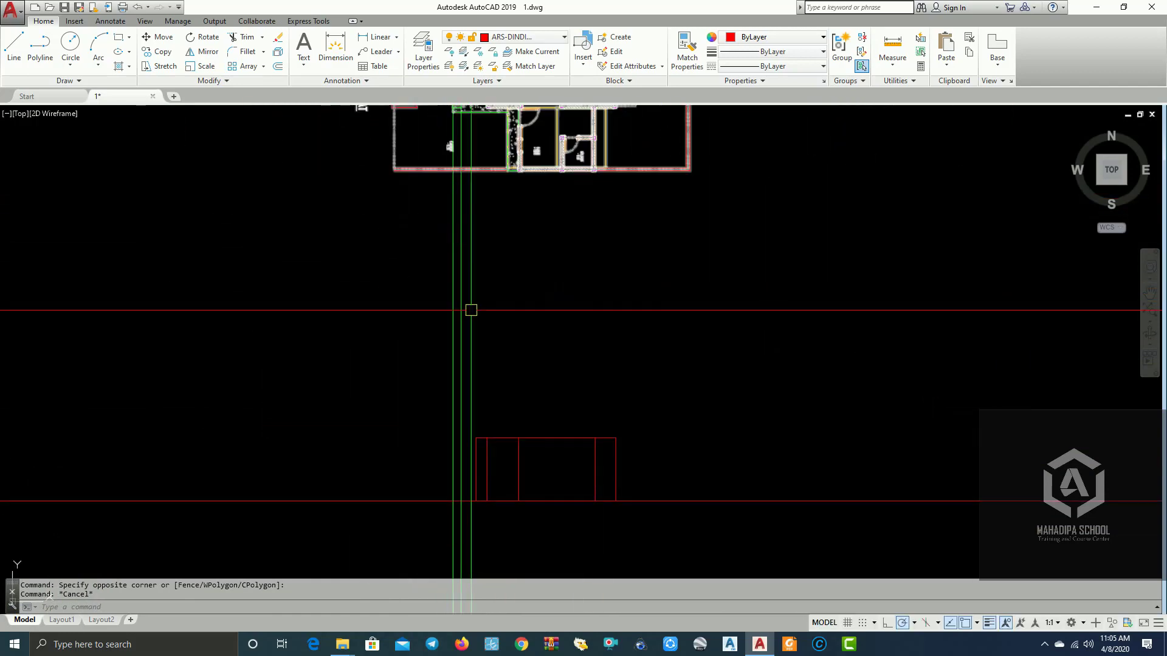
{"action": "middle_click_drag", "start_coordinate": [534, 485], "coordinate": [535, 430]}
{"action": "type", "text": "O"}
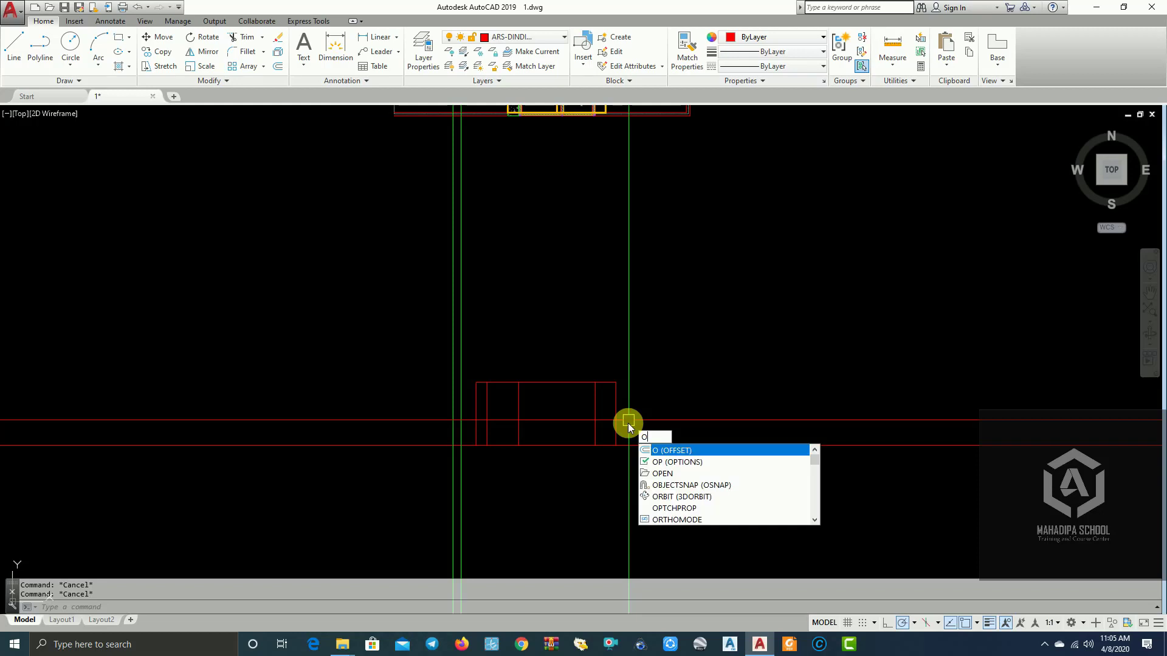
- Offset a construction line by 2500 to one side
{"action": "key", "text": "Return"}
{"action": "type", "text": "2500"}
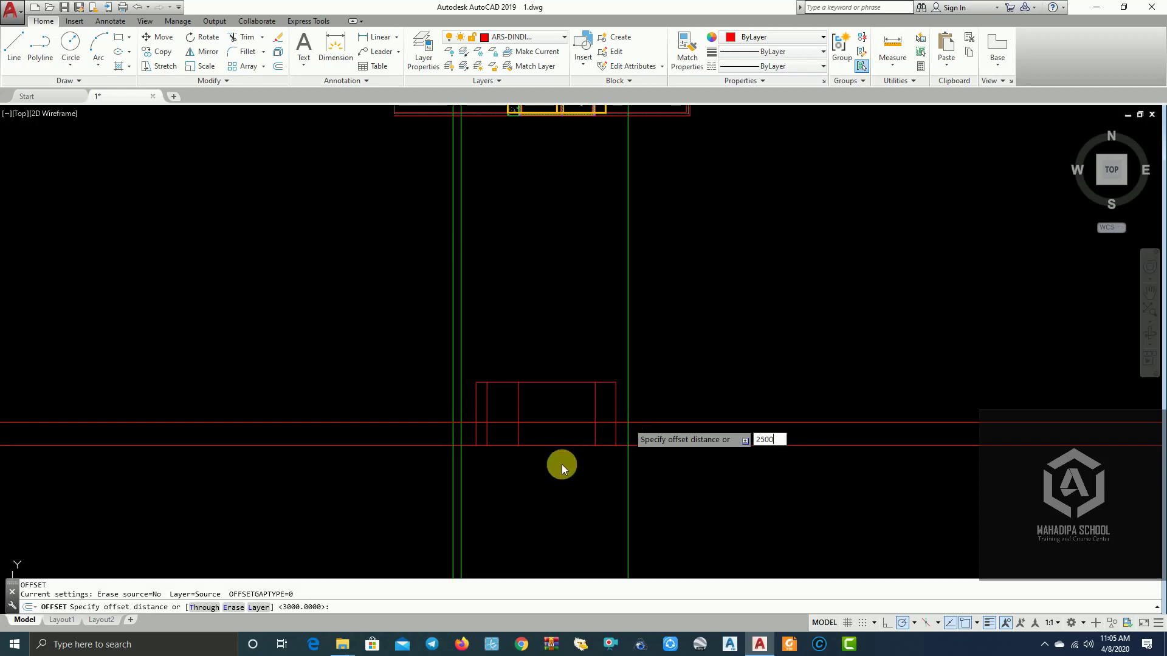
{"action": "key", "text": "Return"}
{"action": "scroll", "coordinate": [541, 426], "scroll_direction": "up", "scroll_amount": 4}
{"action": "scroll", "coordinate": [862, 503], "scroll_direction": "down", "scroll_amount": 2}
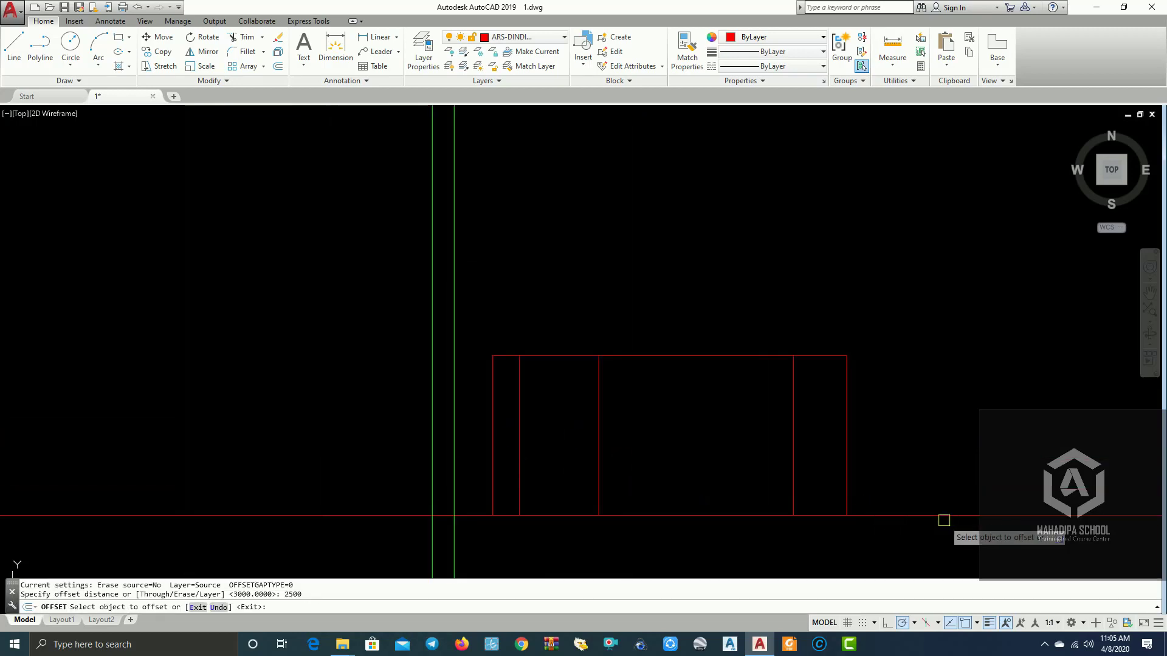
{"action": "left_click", "coordinate": [942, 518]}
{"action": "left_click", "coordinate": [937, 457]}
{"action": "key", "text": "Escape"}
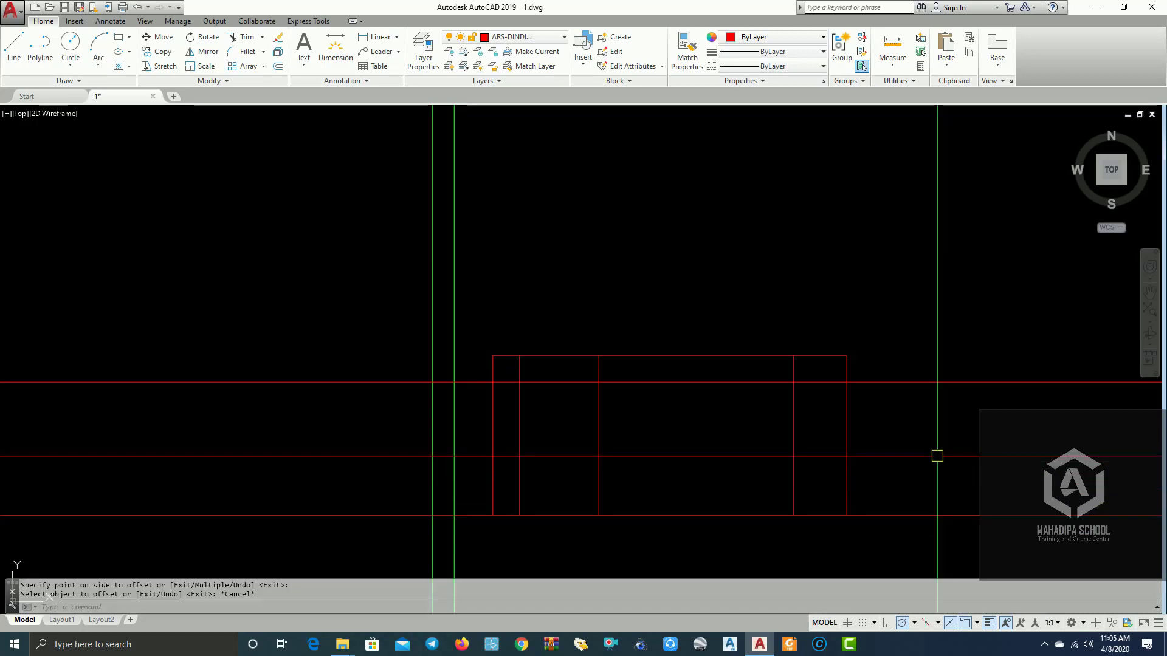
- Use MATCHPROP to make the horizontal red line green like the existing green line
{"action": "scroll", "coordinate": [937, 456], "scroll_direction": "down", "scroll_amount": 4}
{"action": "mouse_move", "coordinate": [936, 453]}
{"action": "middle_mouse_down"}
{"action": "mouse_move", "coordinate": [727, 482]}
{"action": "mouse_move", "coordinate": [563, 464]}
{"action": "mouse_move", "coordinate": [728, 441]}
{"action": "middle_mouse_up"}
{"action": "scroll", "coordinate": [556, 455], "scroll_direction": "up", "scroll_amount": 2}
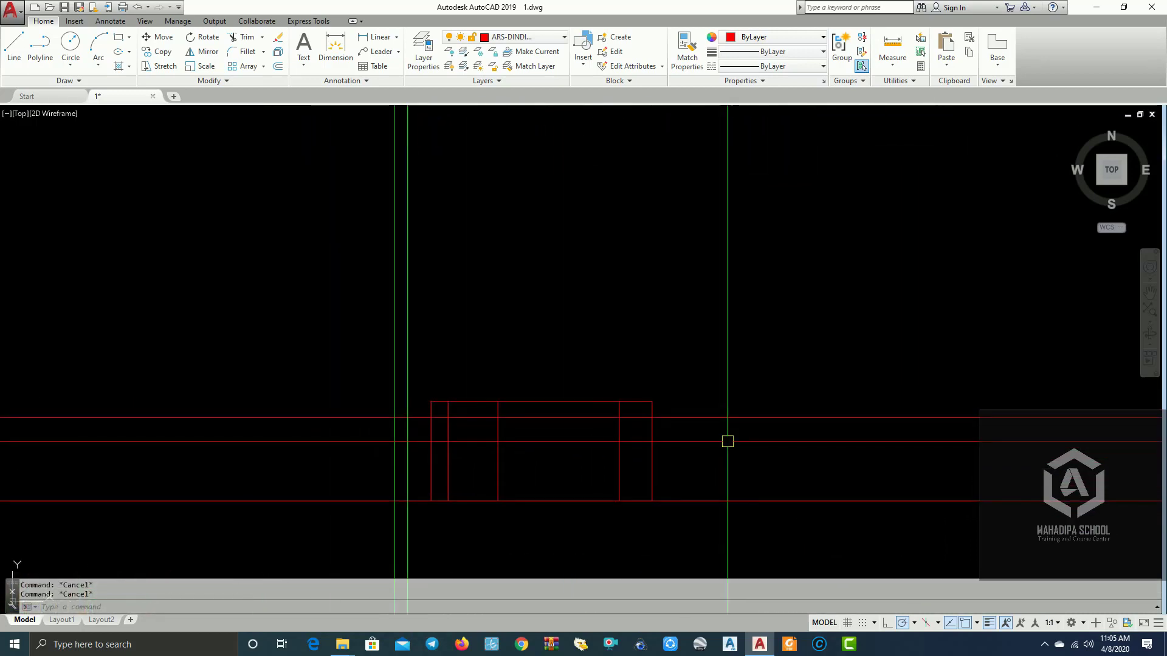
{"action": "type", "text": "ma"}
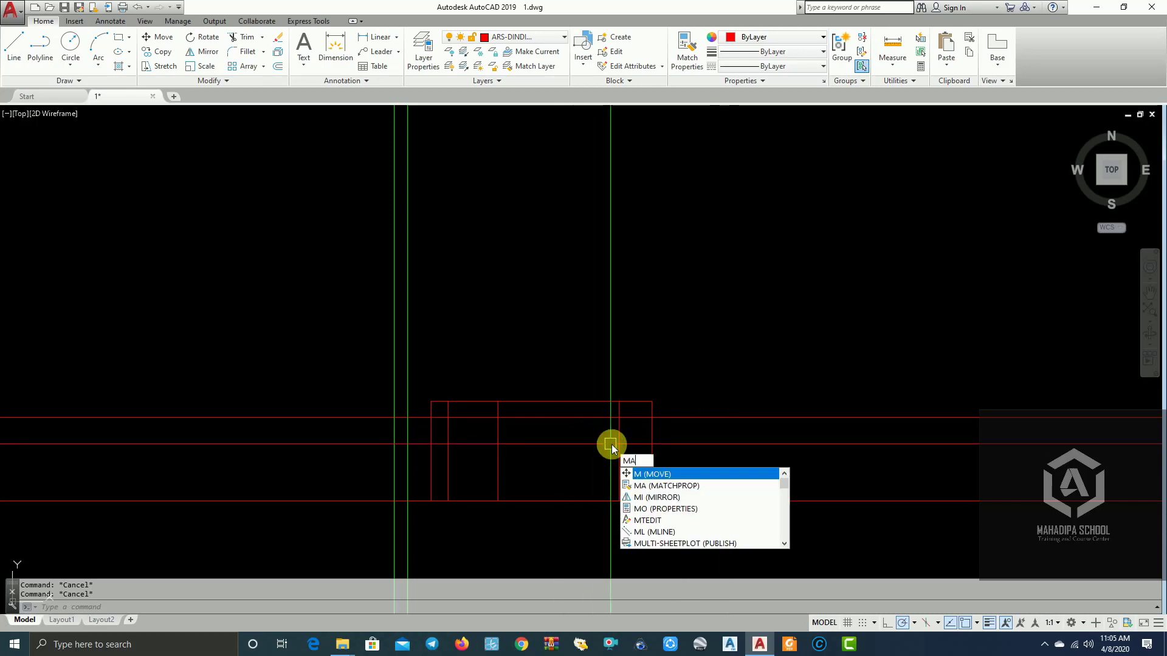
{"action": "key", "text": "Return"}
{"action": "left_click", "coordinate": [406, 386]}
{"action": "left_click", "coordinate": [372, 417]}
{"action": "scroll", "coordinate": [373, 418], "scroll_direction": "up", "scroll_amount": 2}
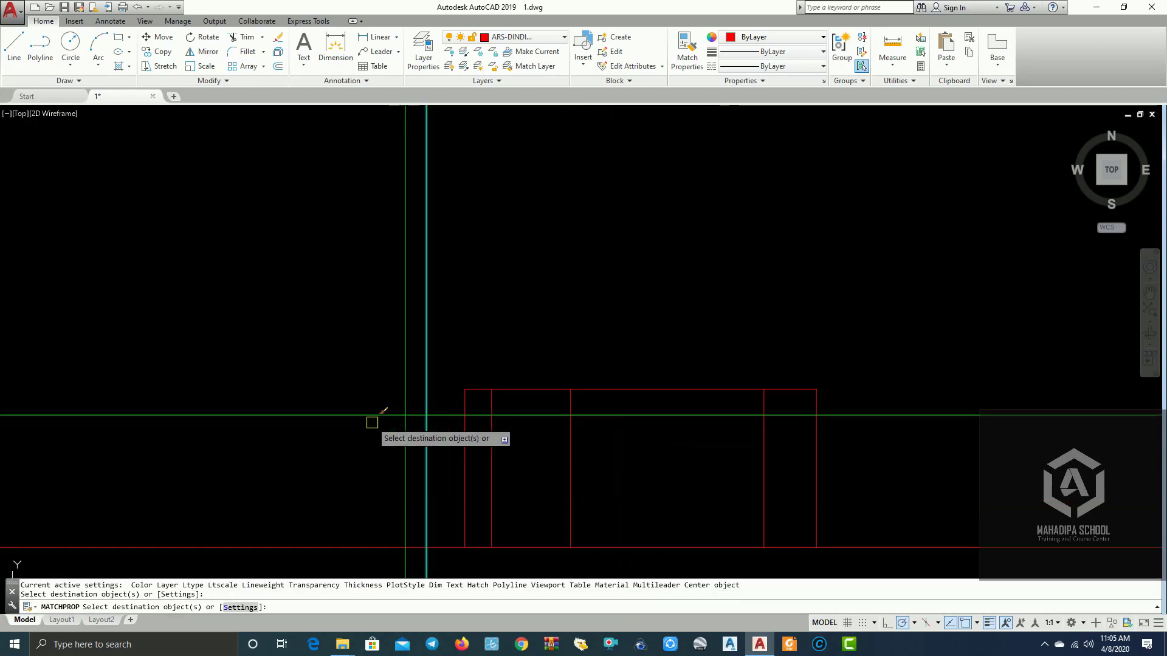
{"action": "scroll", "coordinate": [433, 429], "scroll_direction": "up", "scroll_amount": 2}
{"action": "key", "text": "Escape"}
- Offset the green horizontal line 100 upward to add a parallel green line
{"action": "type", "text": "o"}
{"action": "key", "text": "Return"}
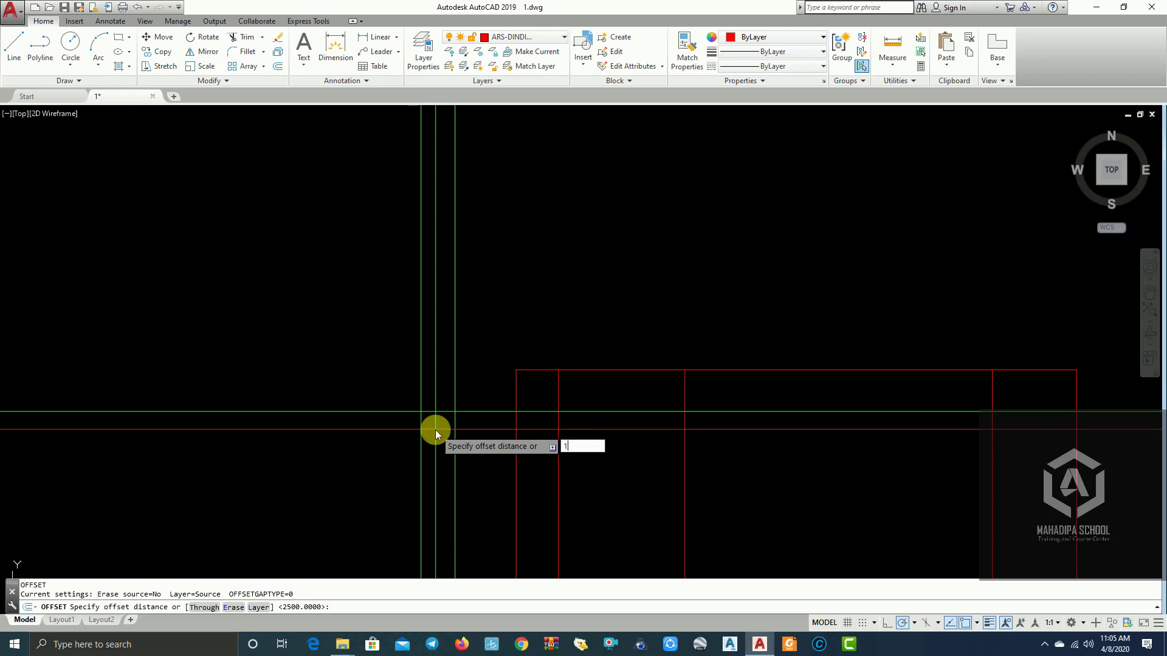
{"action": "type", "text": "00"}
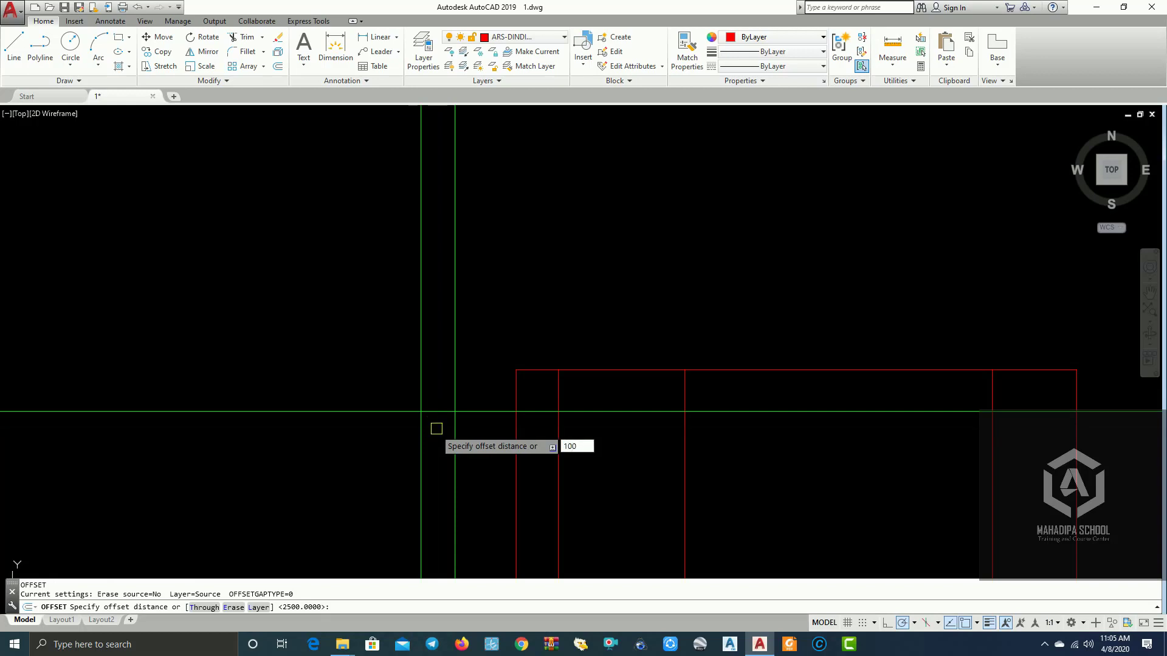
{"action": "left_click", "coordinate": [496, 413]}
{"action": "left_click", "coordinate": [496, 389]}
{"action": "key", "text": "Escape"}
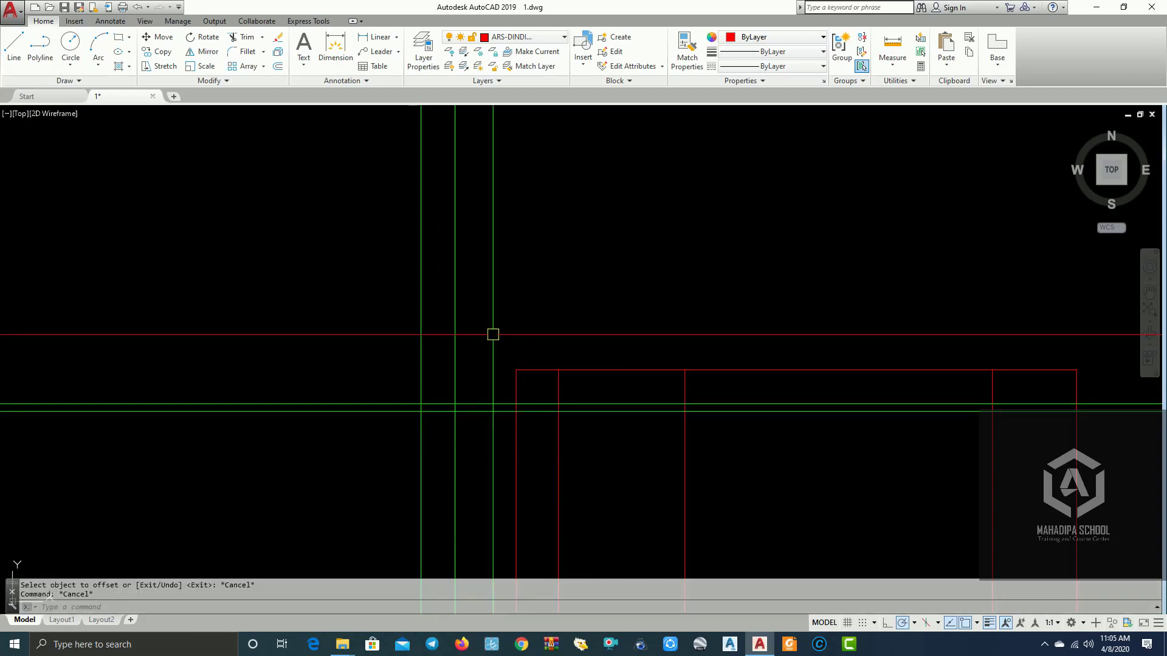
{"action": "type", "text": "TR"}
{"action": "key", "text": "Return"}
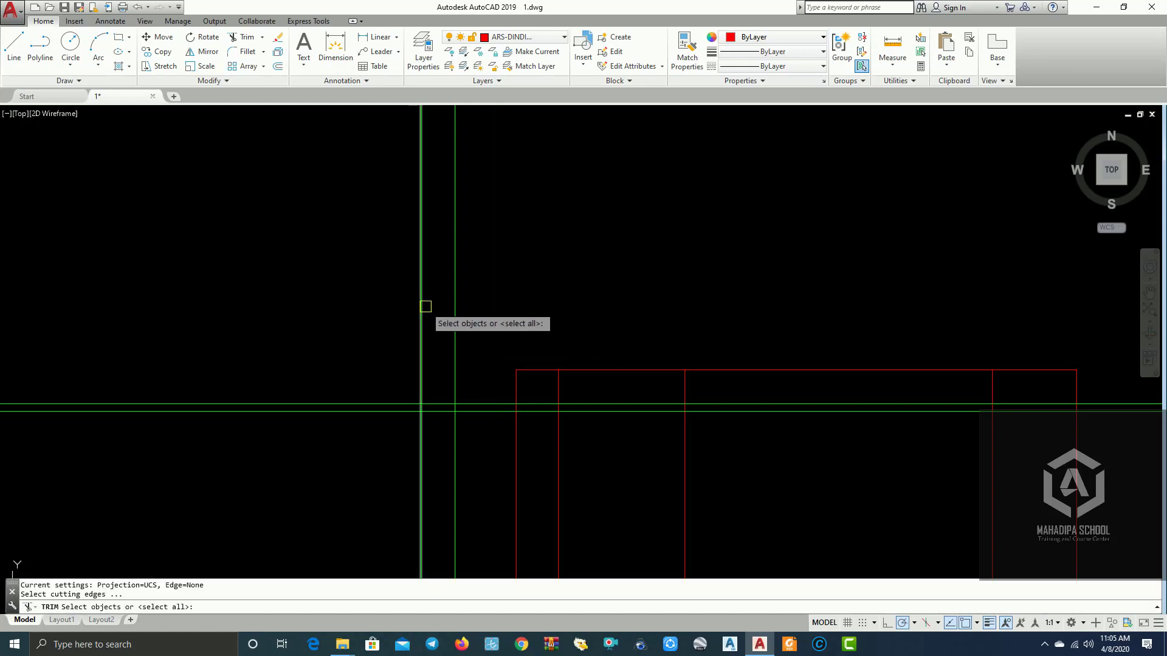
- Trim the green horizontal lines' left ends at the left vertical line
{"action": "key", "text": "Return"}
{"action": "left_click", "coordinate": [377, 430]}
{"action": "left_click", "coordinate": [315, 312]}
{"action": "key", "text": "Escape"}
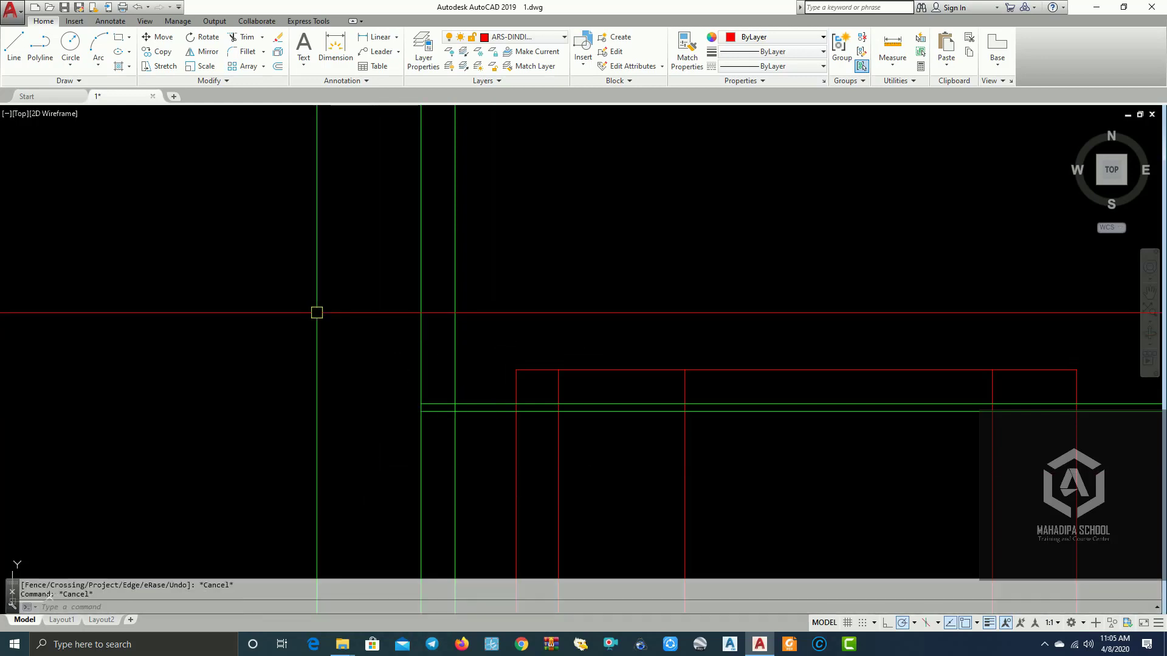
{"action": "type", "text": "TR"}
- Start another trim by window-selecting cutting edges, adjust the view, then cancel it
{"action": "key", "text": "Return"}
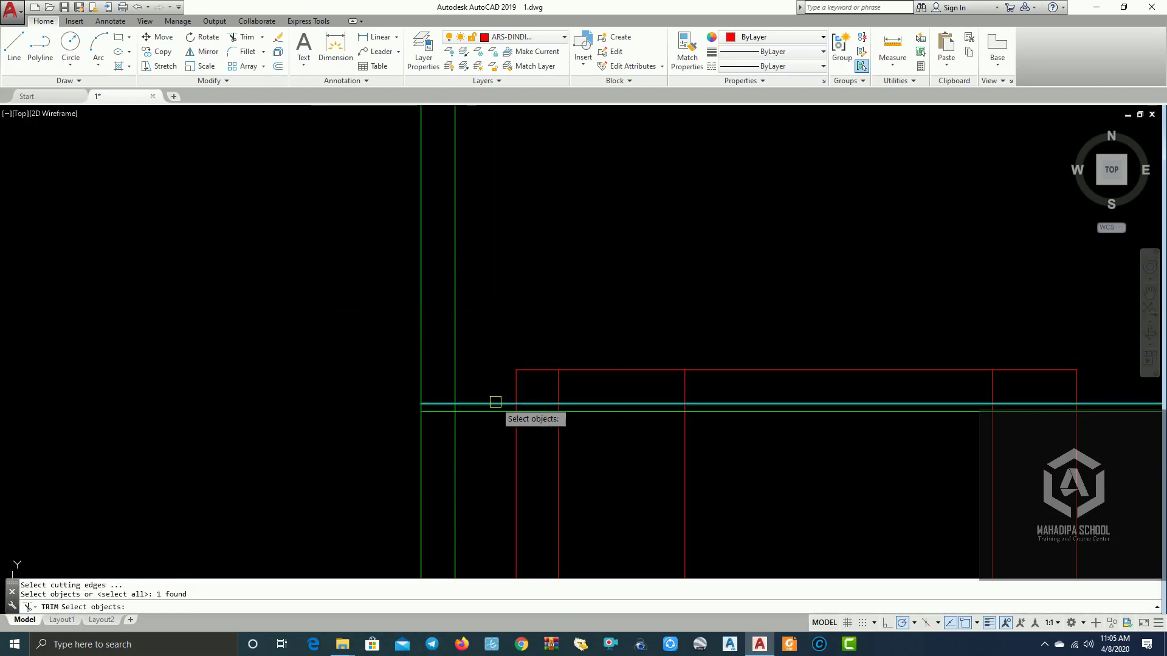
{"action": "left_click_drag", "start_coordinate": [494, 365], "coordinate": [302, 295]}
{"action": "scroll", "coordinate": [523, 372], "scroll_direction": "down", "scroll_amount": 3}
{"action": "scroll", "coordinate": [463, 380], "scroll_direction": "down", "scroll_amount": 2}
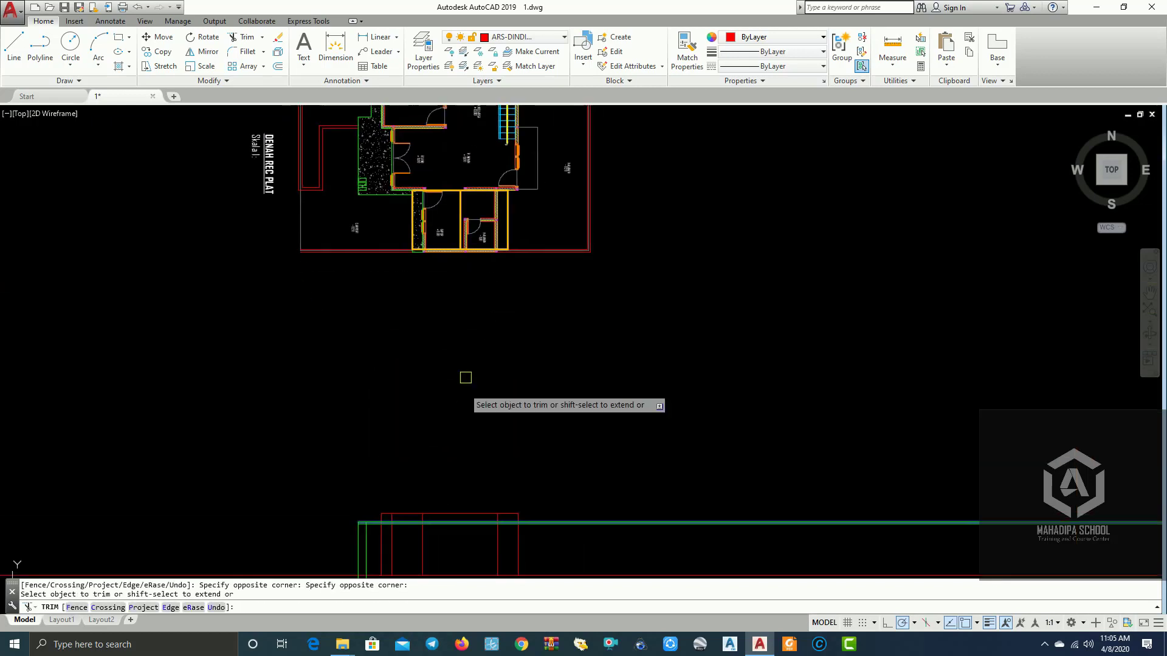
{"action": "scroll", "coordinate": [451, 281], "scroll_direction": "up", "scroll_amount": 2}
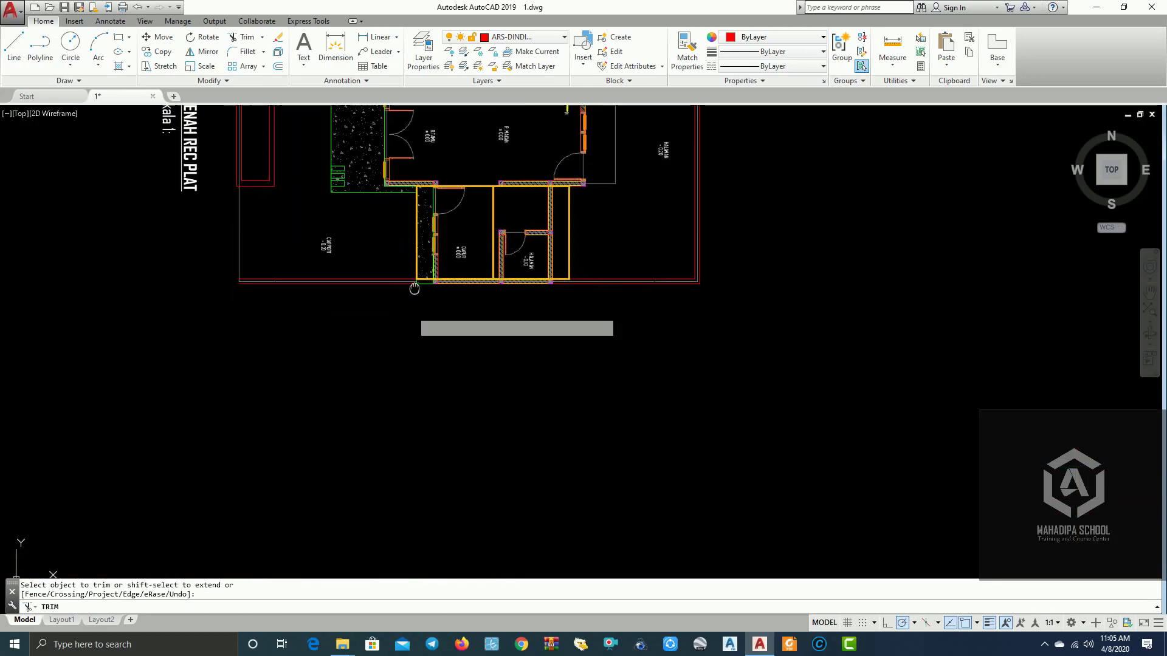
{"action": "middle_click_drag", "start_coordinate": [417, 289], "coordinate": [420, 238]}
{"action": "scroll", "coordinate": [433, 341], "scroll_direction": "down", "scroll_amount": 2}
{"action": "key", "text": "Escape"}
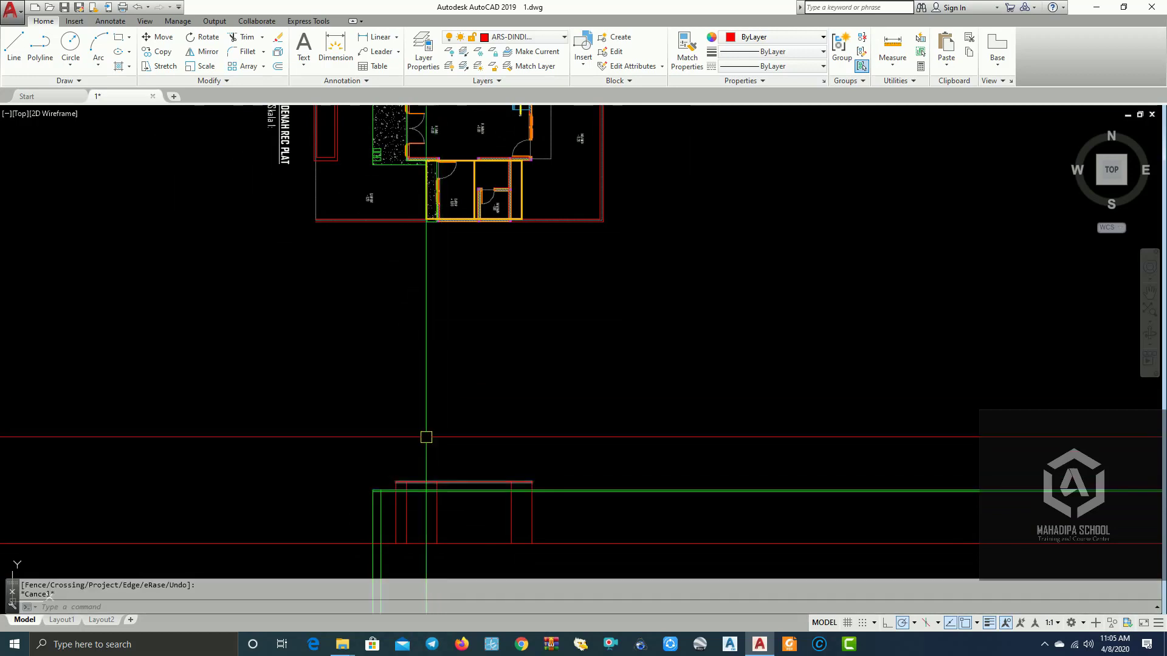
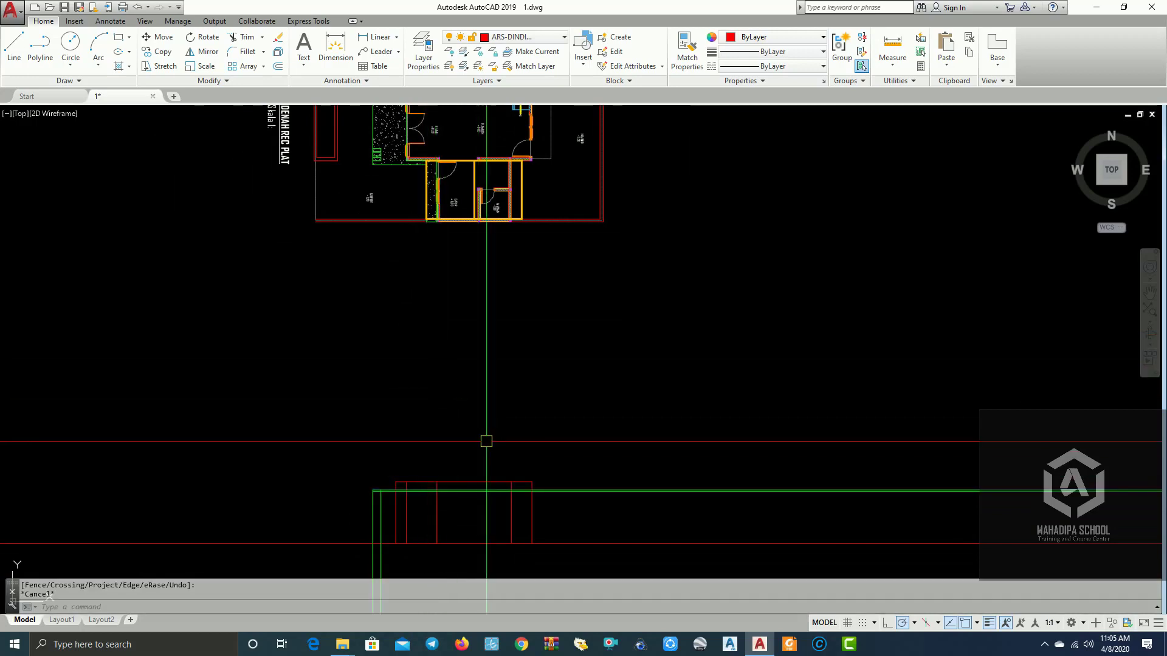
- Trim the green lines below the wall top, using all lines as cutting edges
{"action": "key", "text": "Escape"}
{"action": "key", "text": "Return"}
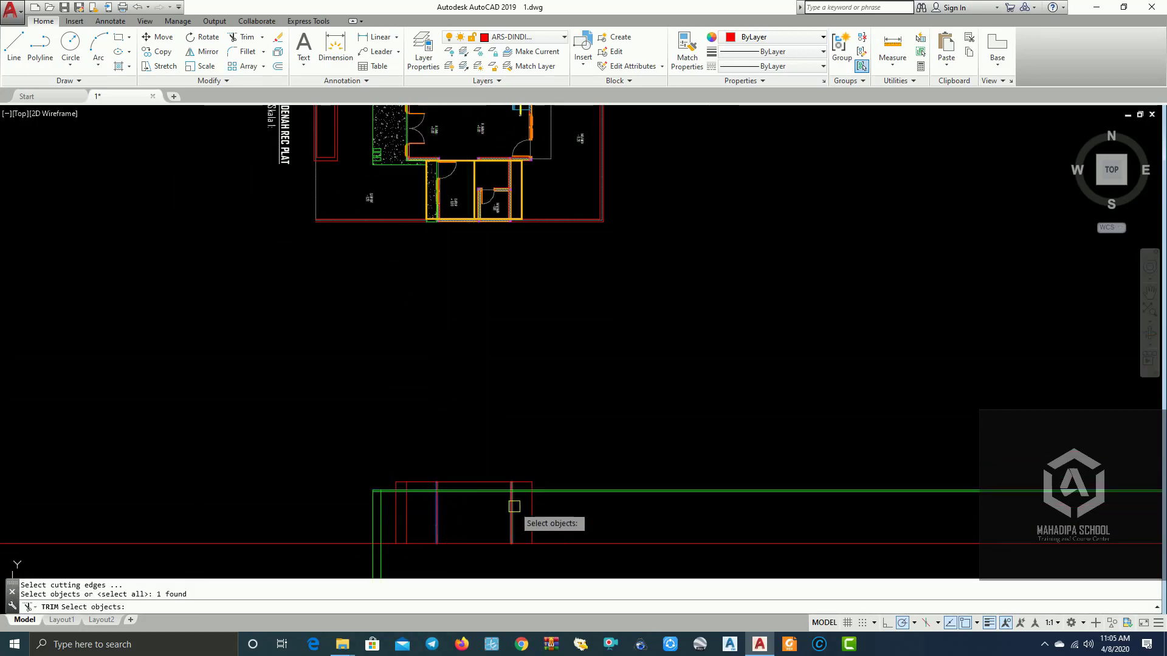
{"action": "key", "text": "Return"}
{"action": "scroll", "coordinate": [589, 443], "scroll_direction": "up", "scroll_amount": 3}
{"action": "scroll", "coordinate": [550, 464], "scroll_direction": "up", "scroll_amount": 2}
{"action": "key", "text": "Escape"}
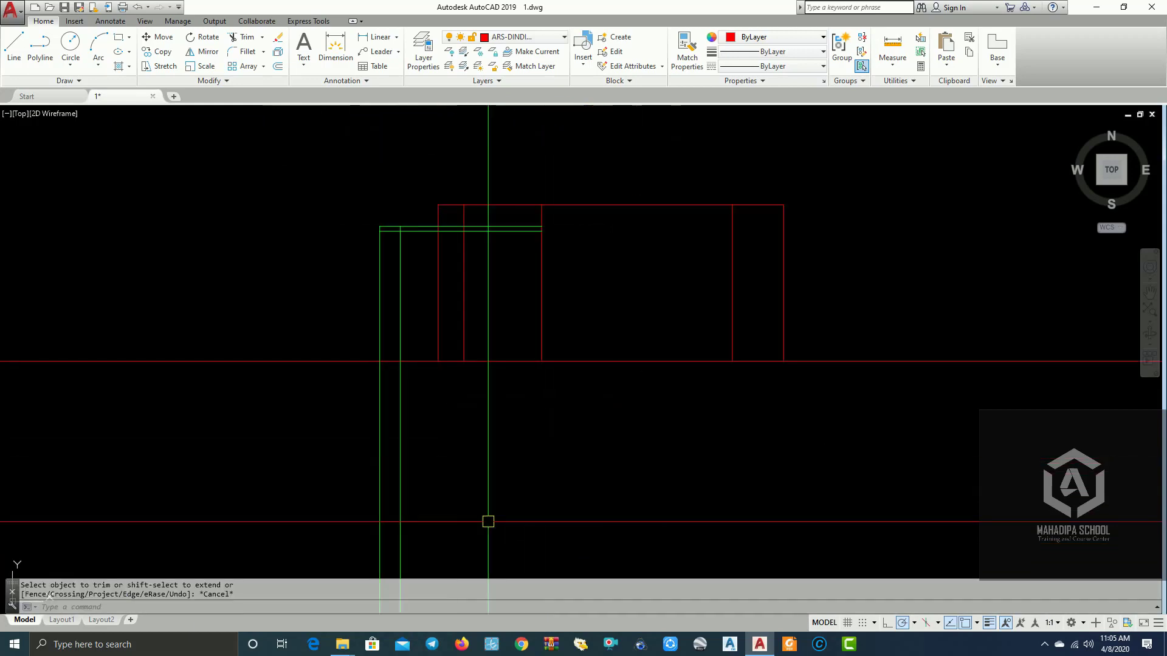
{"action": "left_click", "coordinate": [347, 433]}
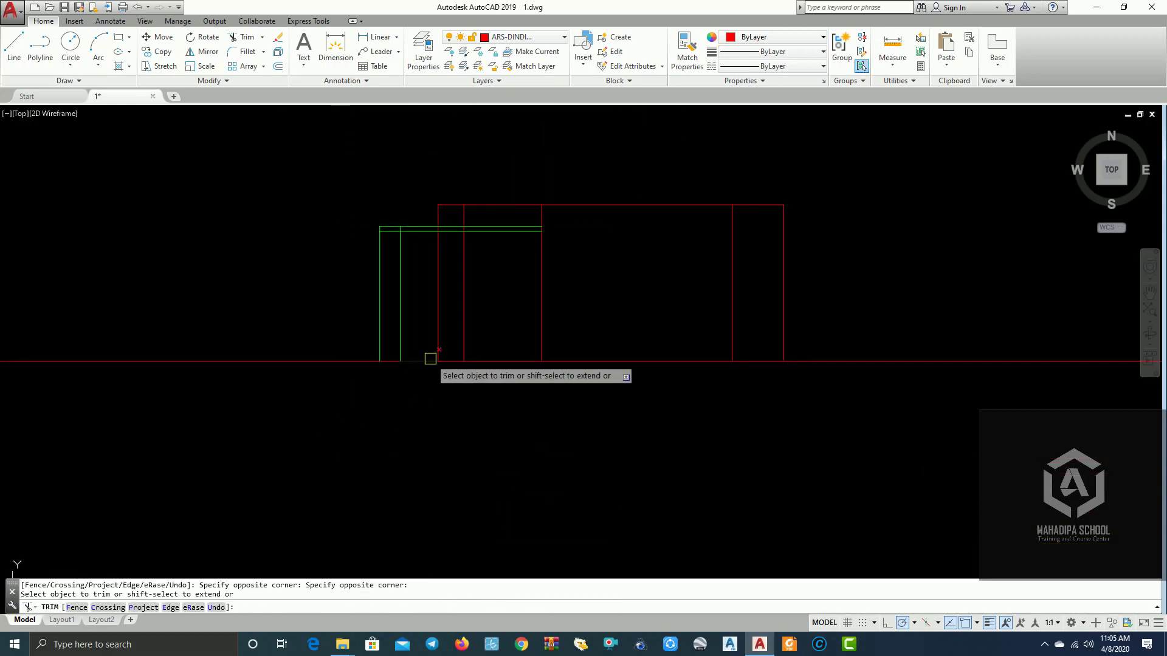
{"action": "key", "text": "Escape"}
{"action": "scroll", "coordinate": [513, 299], "scroll_direction": "up", "scroll_amount": 2}
{"action": "scroll", "coordinate": [660, 326], "scroll_direction": "up", "scroll_amount": 2}
{"action": "scroll", "coordinate": [567, 298], "scroll_direction": "up", "scroll_amount": 3}
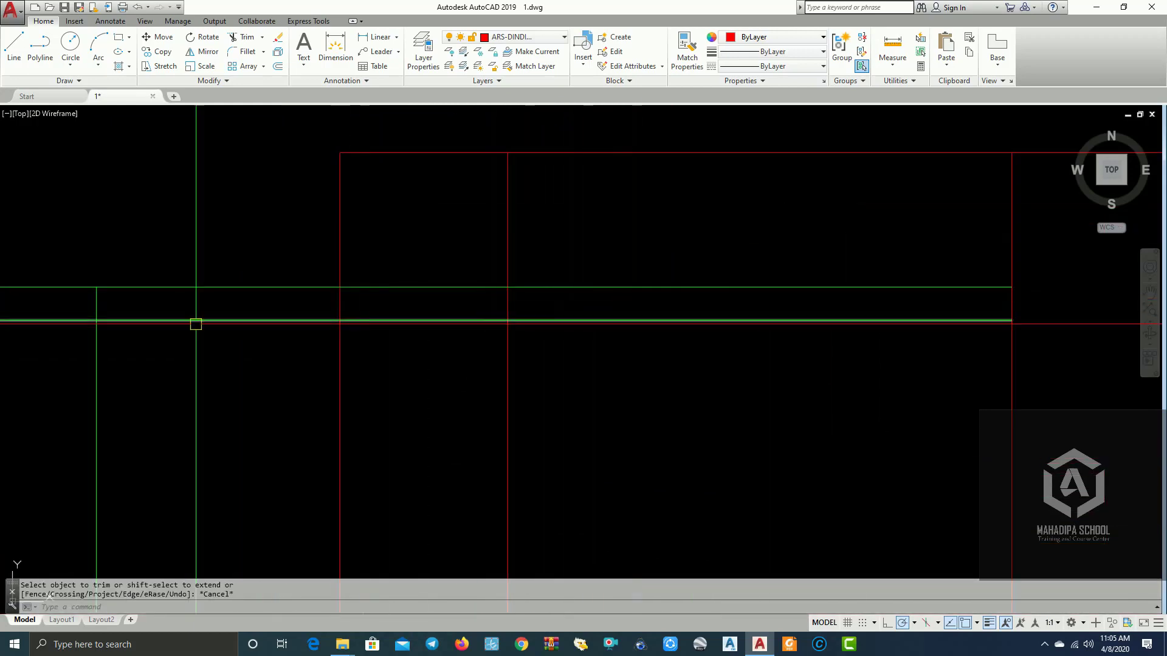
- Trim the overlapping red segments at the upper wall corner with crossing windows
{"action": "key", "text": "Escape"}
{"action": "type", "text": "T"}
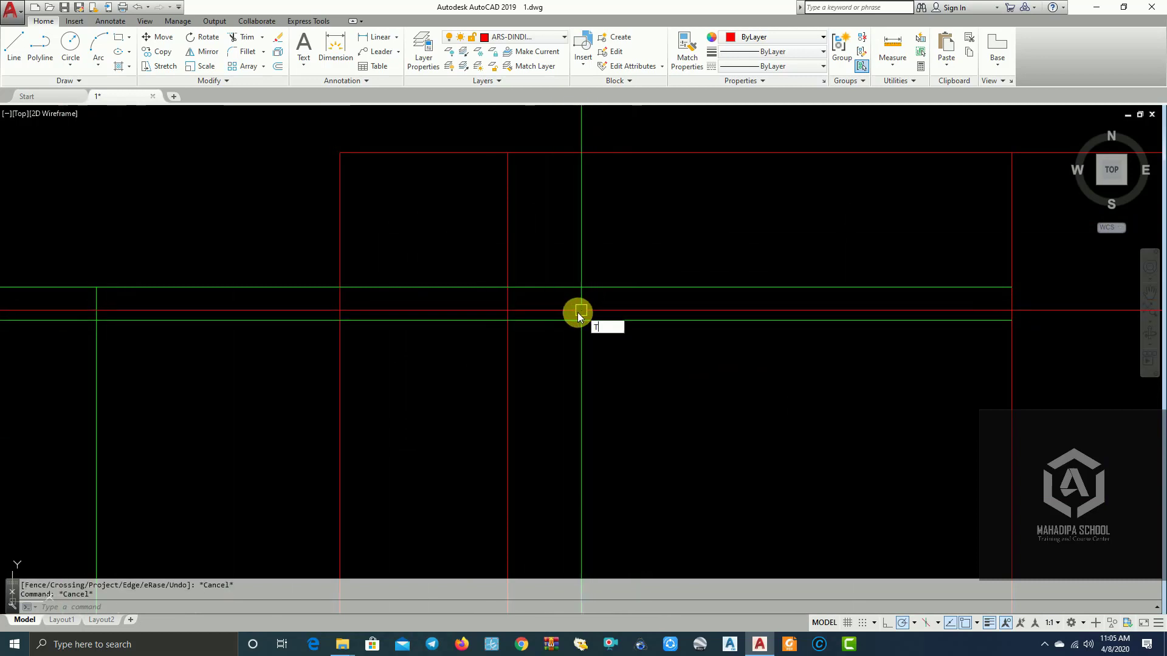
{"action": "key", "text": "Return"}
{"action": "key", "text": "Return"}
{"action": "scroll", "coordinate": [591, 323], "scroll_direction": "down", "scroll_amount": 2}
{"action": "middle_click_drag", "start_coordinate": [591, 322], "coordinate": [810, 305]}
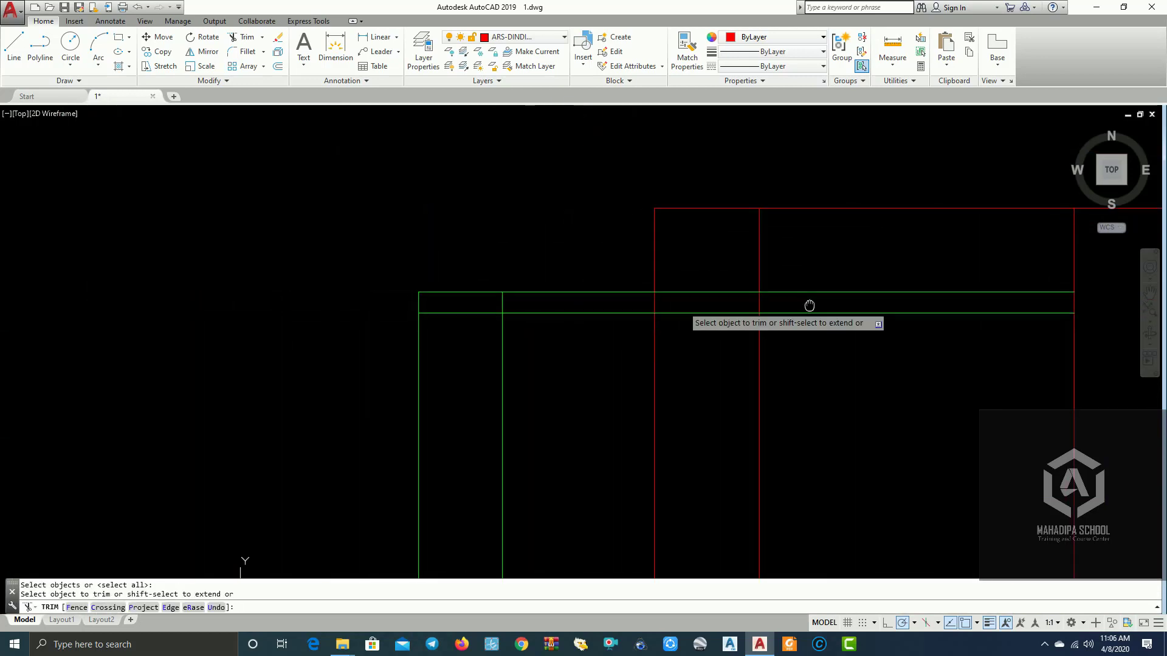
{"action": "left_click", "coordinate": [813, 304]}
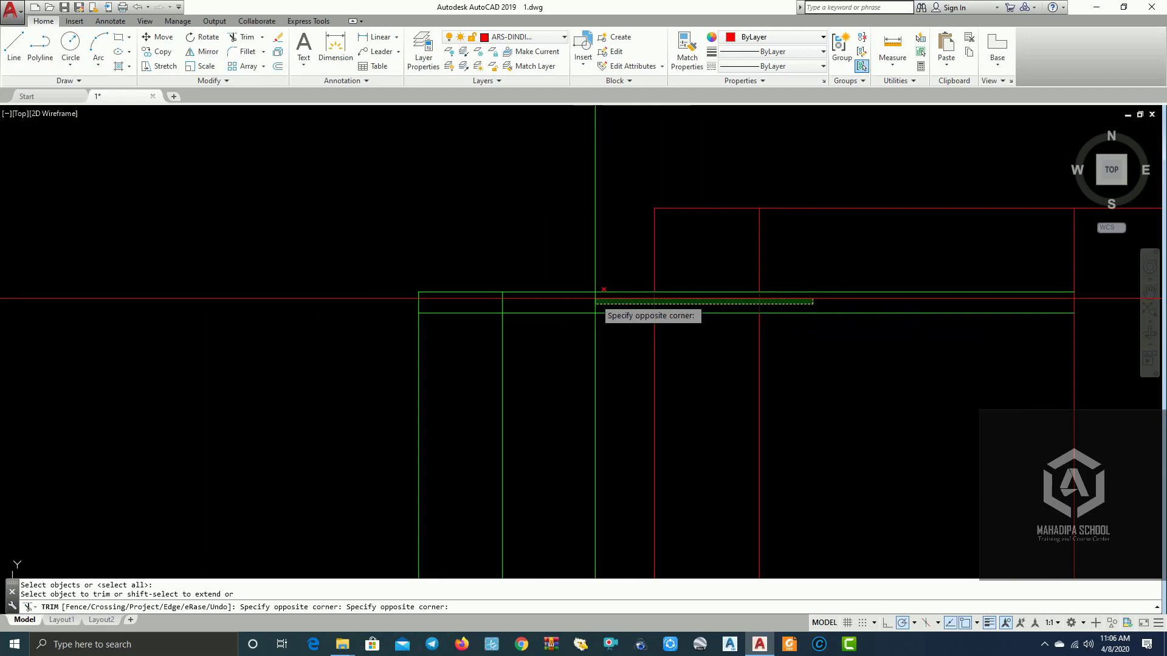
{"action": "left_click", "coordinate": [594, 298]}
{"action": "left_click", "coordinate": [524, 291]}
{"action": "scroll", "coordinate": [488, 299], "scroll_direction": "down", "scroll_amount": 3}
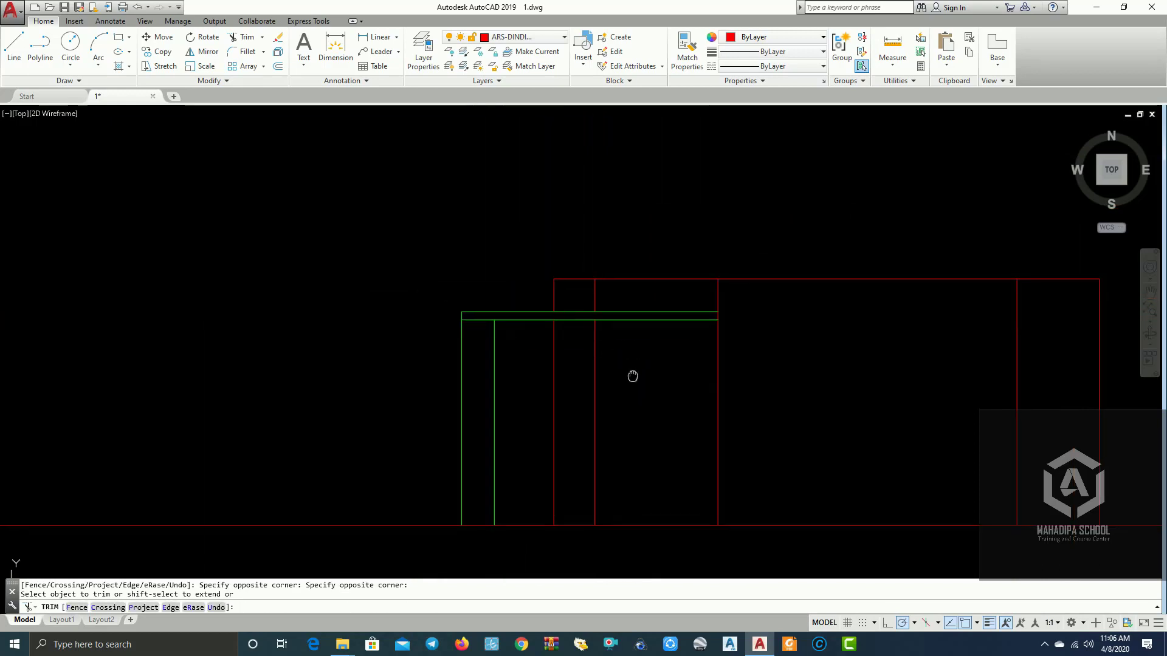
{"action": "scroll", "coordinate": [524, 351], "scroll_direction": "up", "scroll_amount": 1}
{"action": "key", "text": "Escape"}
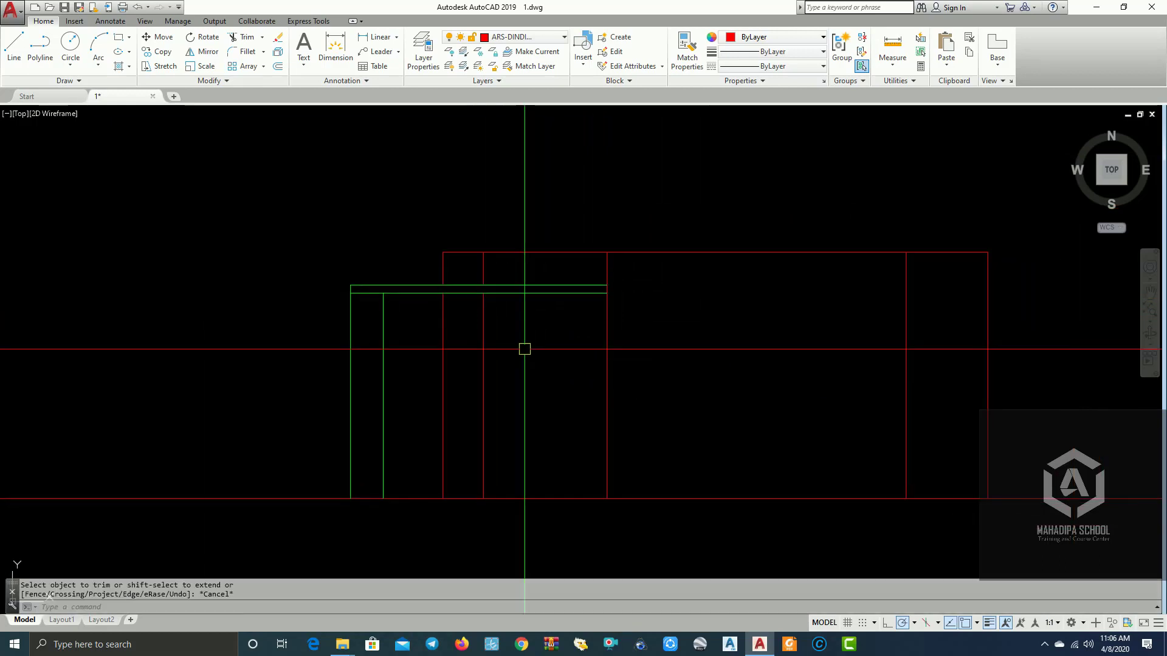
- Pan and zoom to view the floor plan and elevation together
{"action": "scroll", "coordinate": [525, 349], "scroll_direction": "down", "scroll_amount": 6}
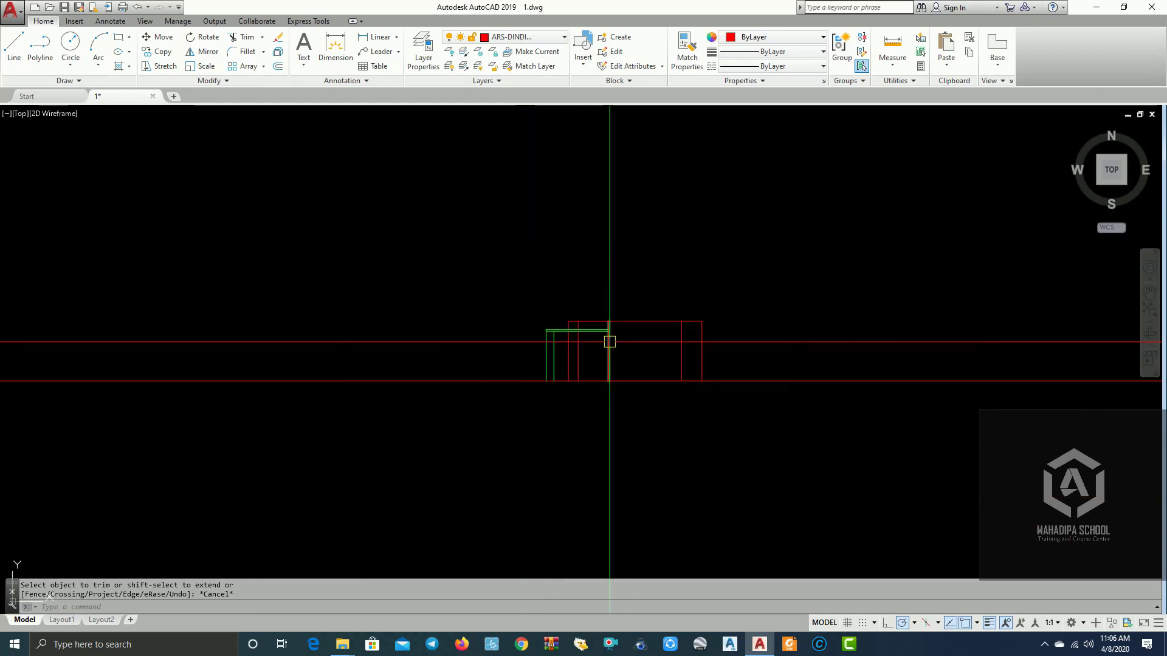
{"action": "mouse_move", "coordinate": [607, 338]}
{"action": "middle_mouse_down"}
{"action": "mouse_move", "coordinate": [398, 458]}
{"action": "mouse_move", "coordinate": [412, 488]}
{"action": "mouse_move", "coordinate": [446, 491]}
{"action": "middle_mouse_up"}
{"action": "scroll", "coordinate": [420, 378], "scroll_direction": "down", "scroll_amount": 2}
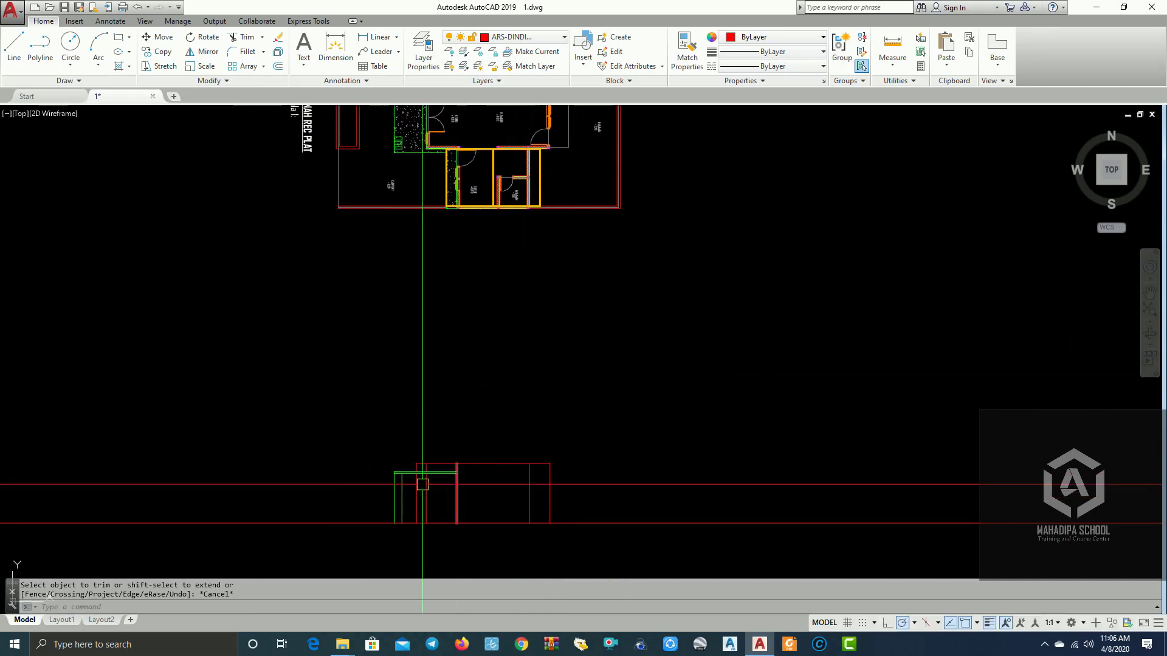
{"action": "mouse_move", "coordinate": [419, 378]}
{"action": "middle_mouse_down"}
{"action": "mouse_move", "coordinate": [349, 387]}
{"action": "mouse_move", "coordinate": [255, 331]}
{"action": "mouse_move", "coordinate": [533, 364]}
{"action": "mouse_move", "coordinate": [672, 460]}
{"action": "mouse_move", "coordinate": [750, 459]}
{"action": "mouse_move", "coordinate": [583, 422]}
{"action": "middle_mouse_up"}
{"action": "scroll", "coordinate": [583, 422], "scroll_direction": "up", "scroll_amount": 2}
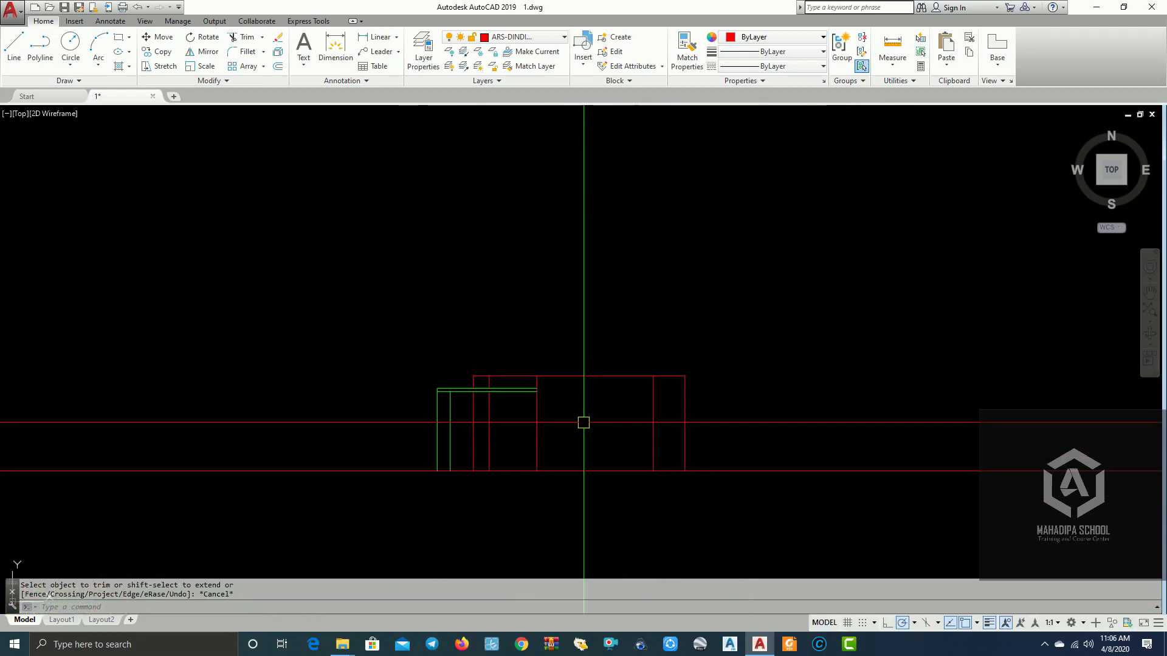
{"action": "scroll", "coordinate": [485, 399], "scroll_direction": "up", "scroll_amount": 1}
{"action": "mouse_move", "coordinate": [485, 399]}
{"action": "middle_mouse_down"}
{"action": "mouse_move", "coordinate": [406, 425]}
{"action": "mouse_move", "coordinate": [575, 422]}
{"action": "middle_mouse_up"}
{"action": "scroll", "coordinate": [407, 424], "scroll_direction": "down", "scroll_amount": 1}
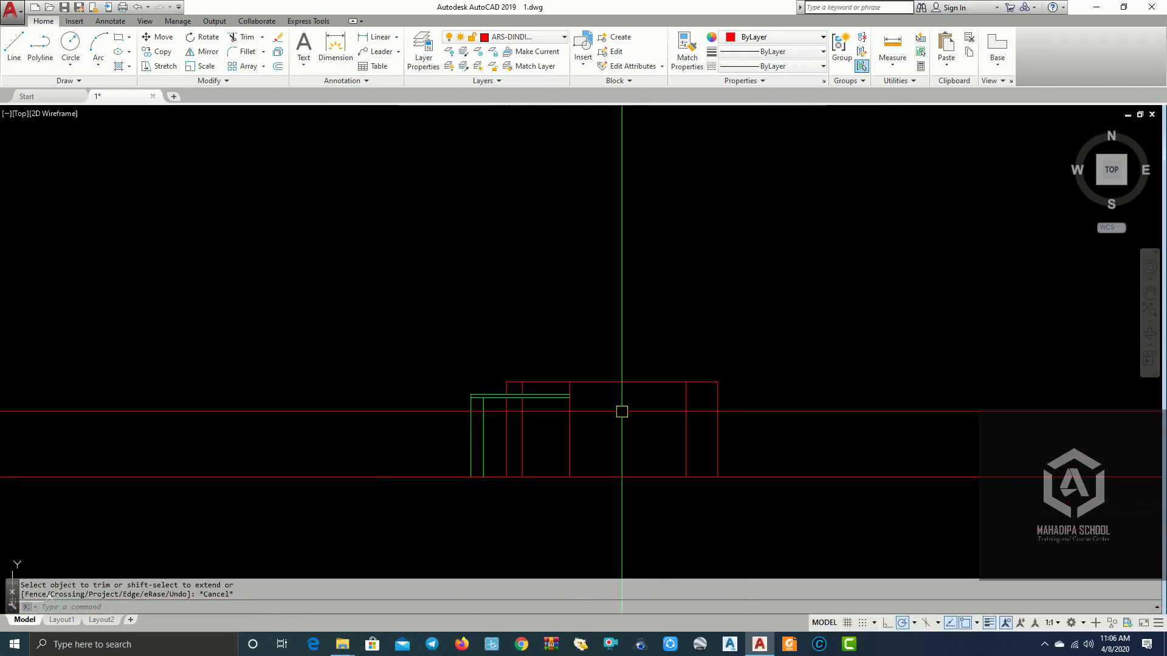
{"action": "scroll", "coordinate": [622, 412], "scroll_direction": "down", "scroll_amount": 2}
{"action": "middle_click_drag", "start_coordinate": [456, 490], "coordinate": [386, 464]}
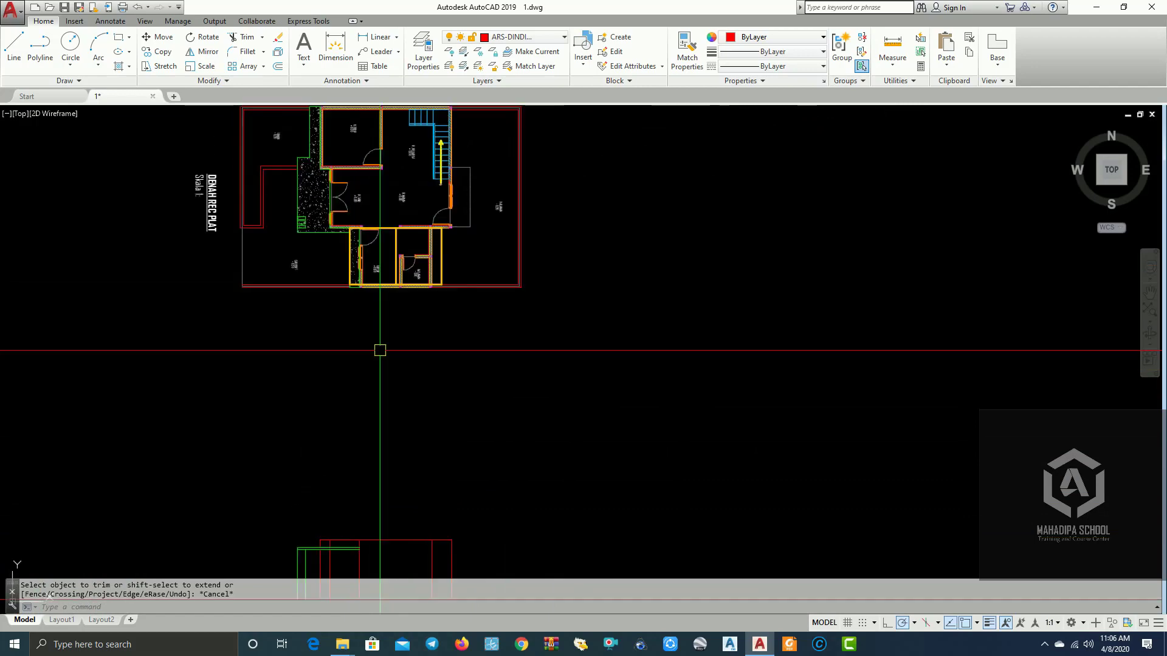
{"action": "middle_click_drag", "start_coordinate": [380, 350], "coordinate": [386, 422]}
{"action": "scroll", "coordinate": [391, 417], "scroll_direction": "up", "scroll_amount": 2}
{"action": "scroll", "coordinate": [392, 419], "scroll_direction": "up", "scroll_amount": 2}
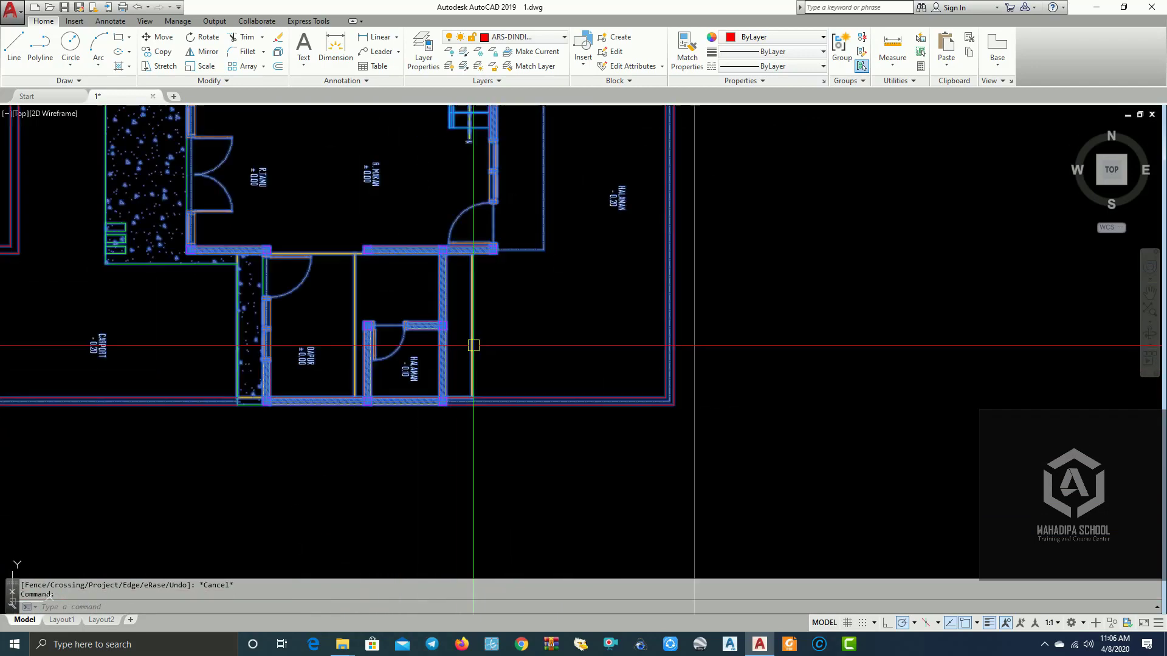
{"action": "key", "text": "Escape"}
{"action": "mouse_move", "coordinate": [307, 469]}
{"action": "middle_mouse_down"}
{"action": "mouse_move", "coordinate": [417, 339]}
{"action": "mouse_move", "coordinate": [419, 261]}
{"action": "middle_mouse_up"}
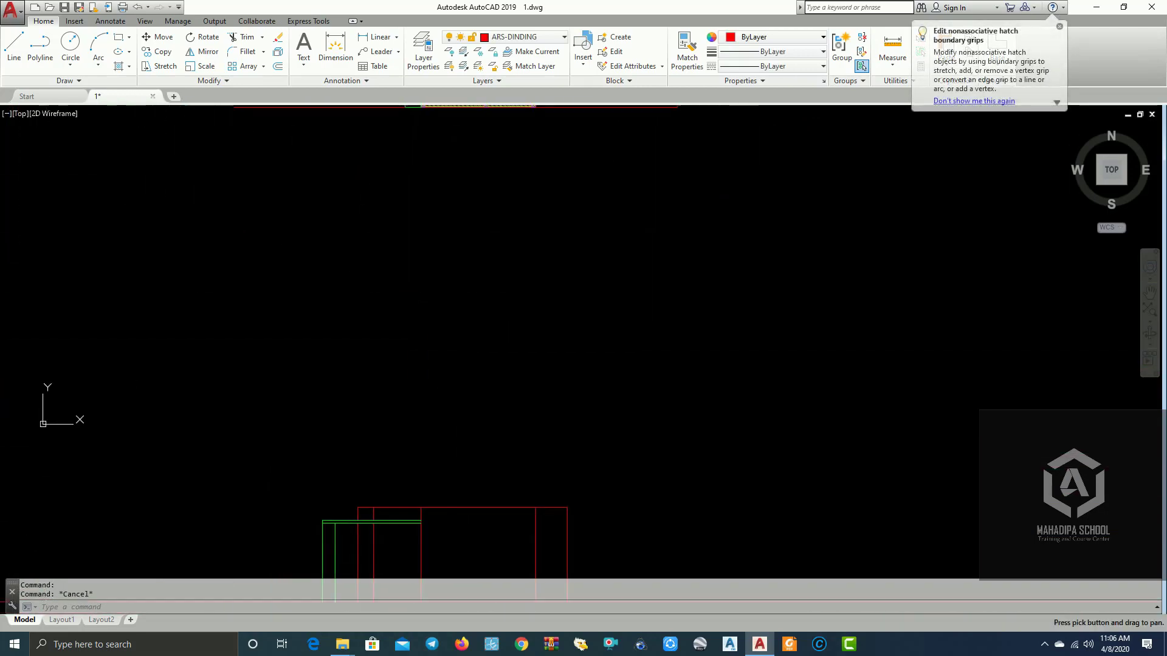
- Draw a 30° construction line through the wall's top corner
{"action": "middle_click_drag", "start_coordinate": [494, 447], "coordinate": [493, 330]}
{"action": "type", "text": "XL"}
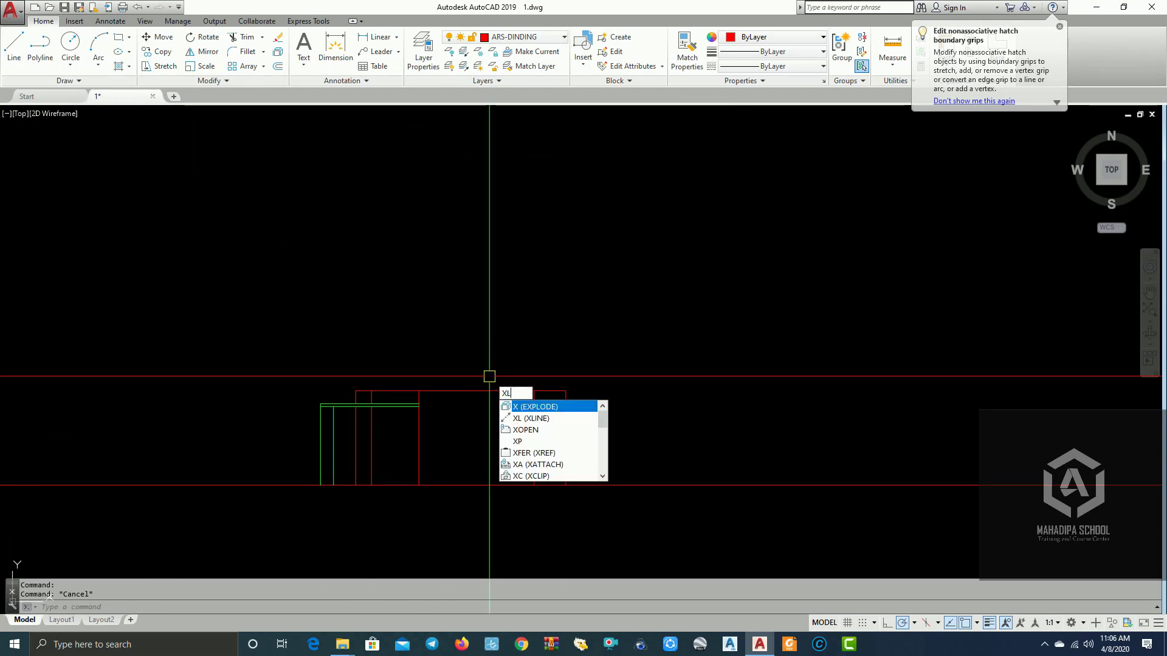
{"action": "type", "text": "l"}
{"action": "key", "text": "Return"}
{"action": "type", "text": "a"}
{"action": "key", "text": "Return"}
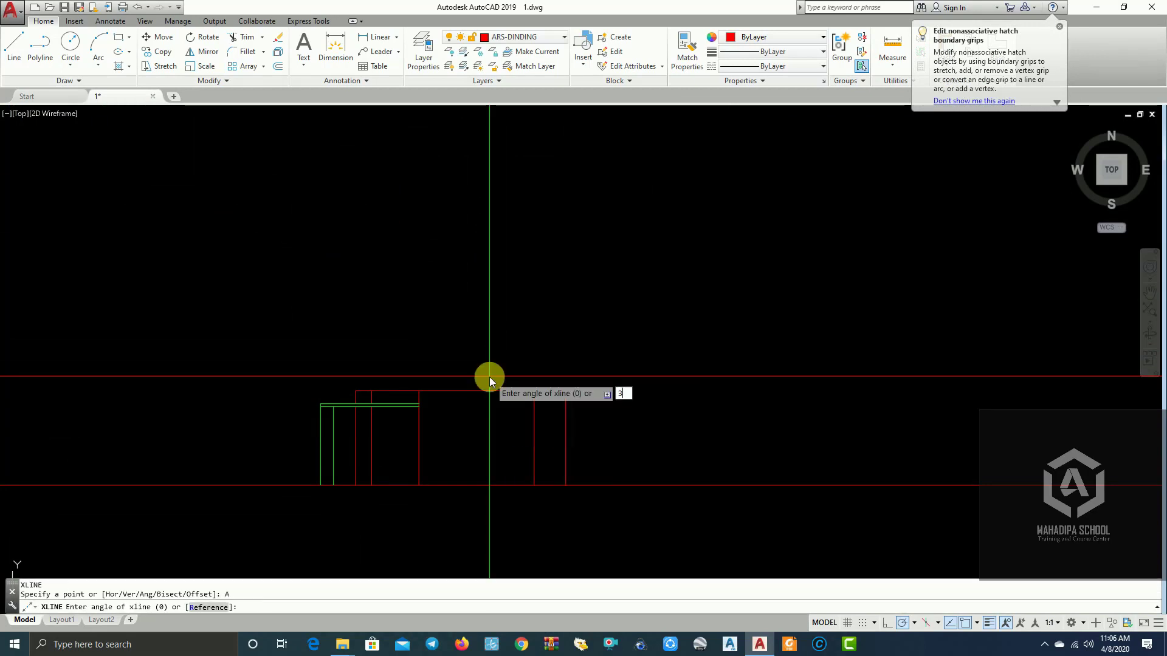
{"action": "type", "text": "30"}
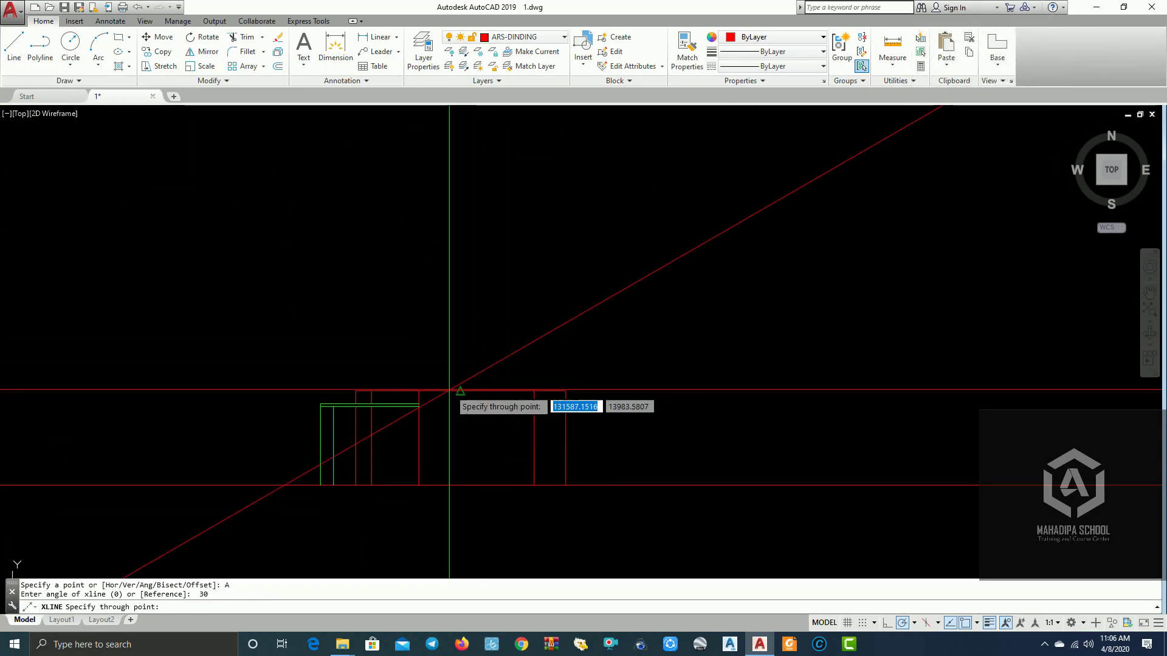
{"action": "scroll", "coordinate": [419, 376], "scroll_direction": "up", "scroll_amount": 2}
{"action": "scroll", "coordinate": [421, 377], "scroll_direction": "up", "scroll_amount": 2}
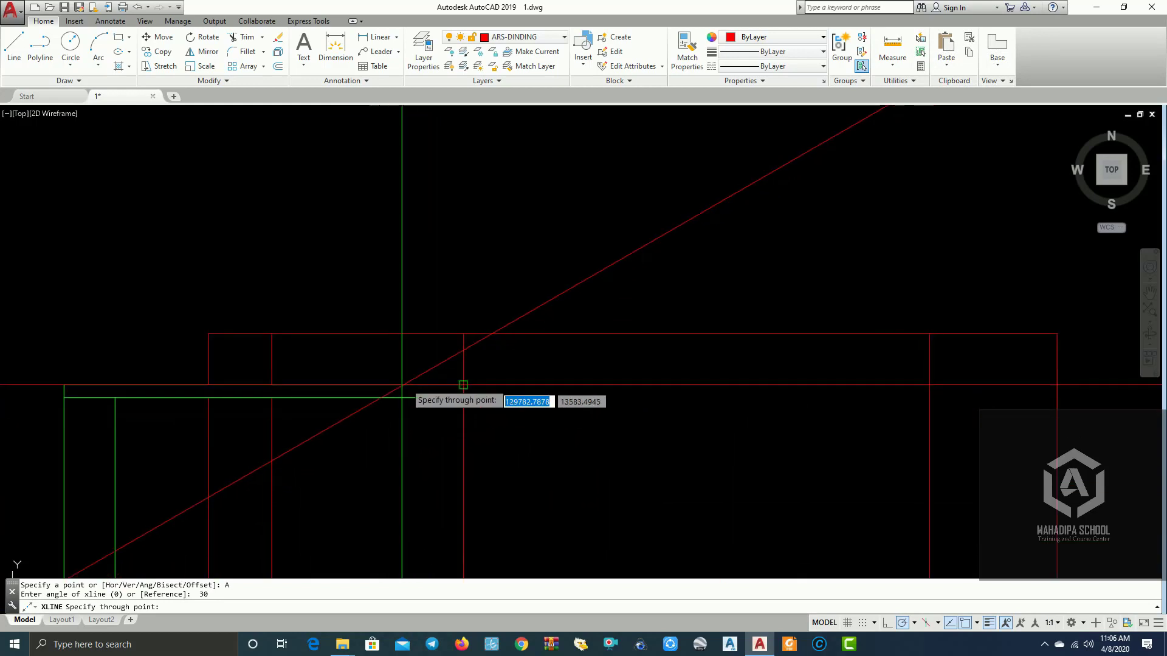
{"action": "scroll", "coordinate": [422, 377], "scroll_direction": "up", "scroll_amount": 1}
{"action": "scroll", "coordinate": [425, 376], "scroll_direction": "up", "scroll_amount": 1}
{"action": "left_click", "coordinate": [428, 377]}
{"action": "key", "text": "Return"}
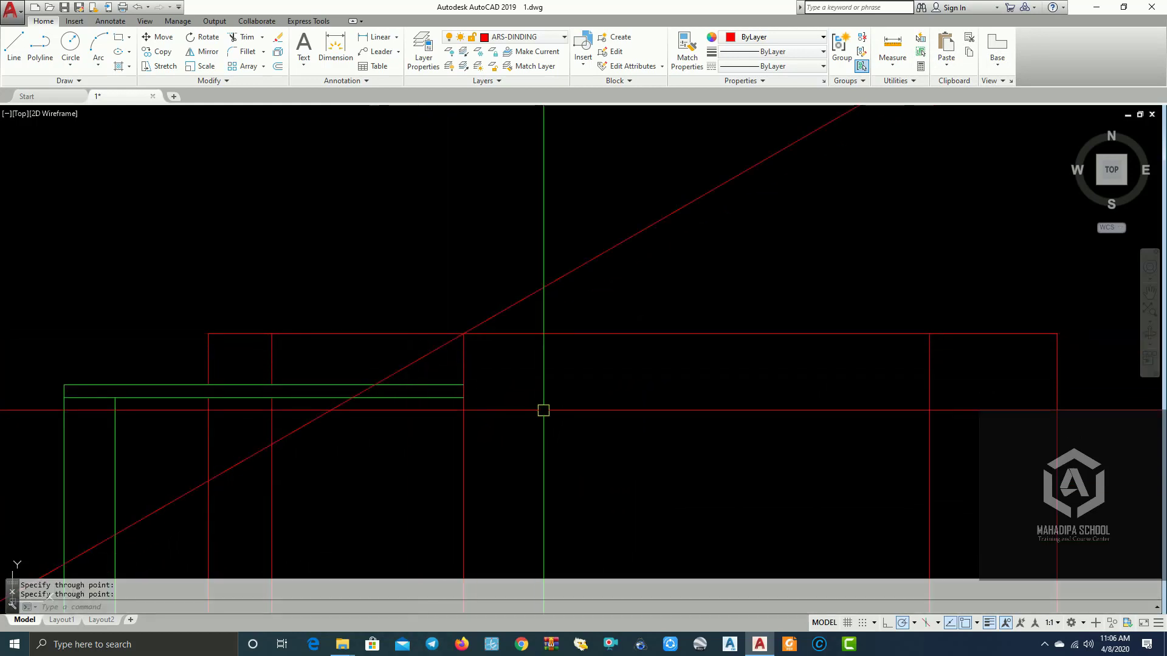
{"action": "type", "text": "XL"}
- Start a -30° construction line for the opposite roof slope
{"action": "key", "text": "Return"}
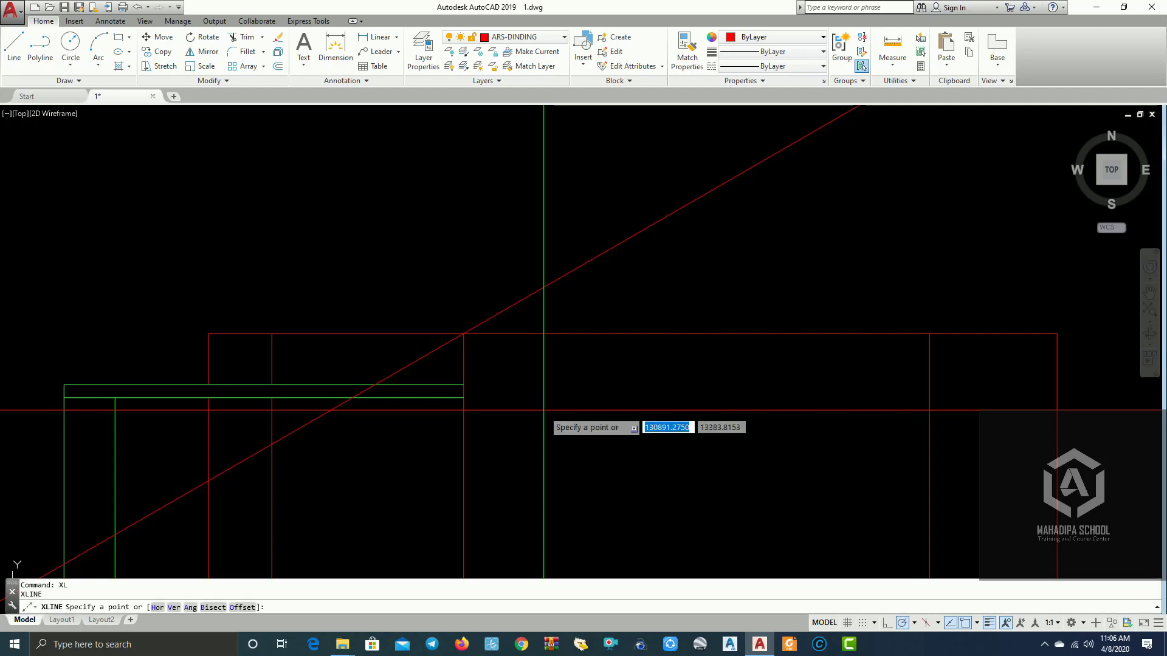
{"action": "key", "text": "Return"}
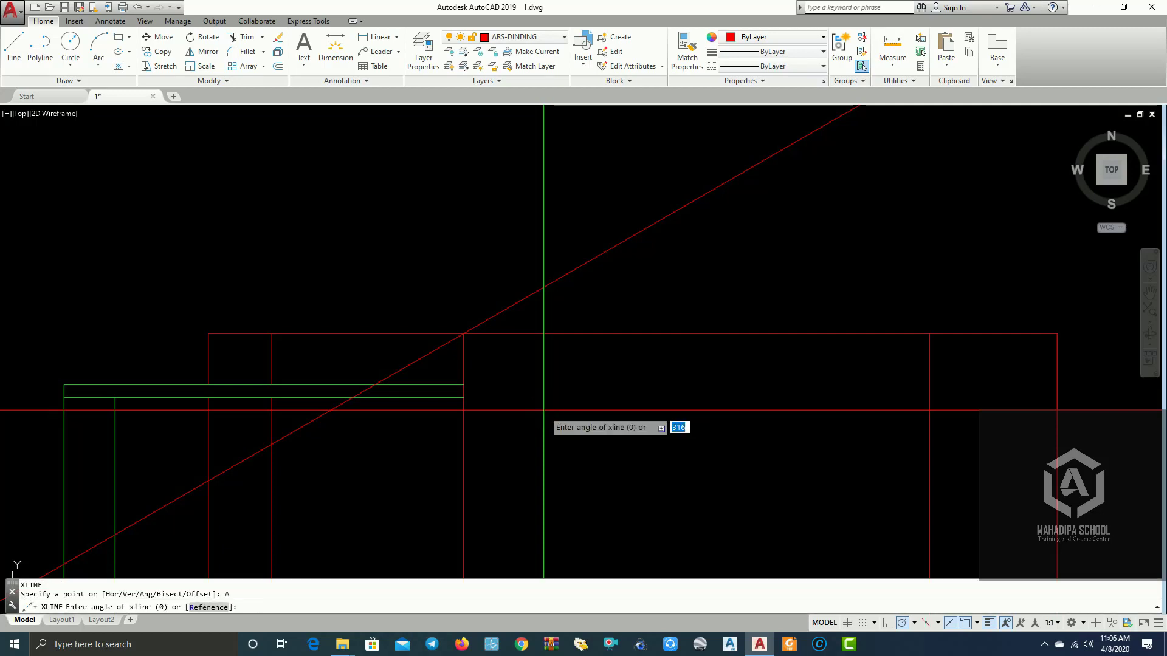
{"action": "type", "text": "-30"}
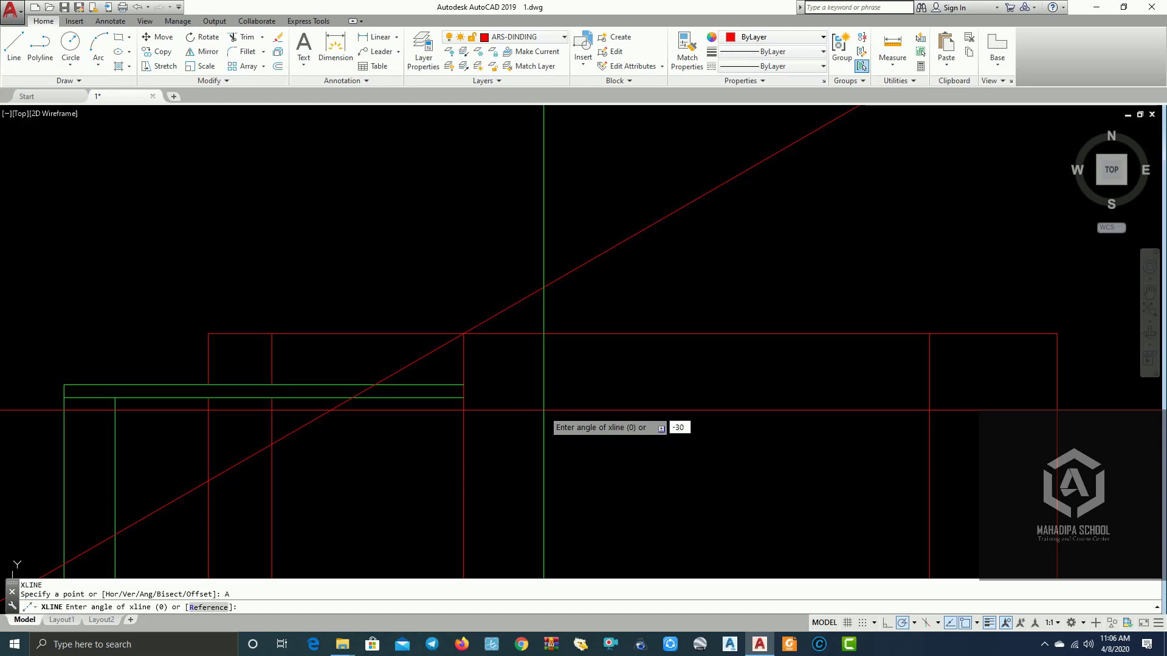
{"action": "mouse_move", "coordinate": [544, 411]}
{"action": "middle_mouse_down"}
{"action": "mouse_move", "coordinate": [791, 361]}
{"action": "mouse_move", "coordinate": [484, 429]}
{"action": "middle_mouse_up"}
{"action": "scroll", "coordinate": [791, 361], "scroll_direction": "down", "scroll_amount": 3}
{"action": "scroll", "coordinate": [560, 378], "scroll_direction": "down", "scroll_amount": 3}
{"action": "scroll", "coordinate": [479, 304], "scroll_direction": "up", "scroll_amount": 2}
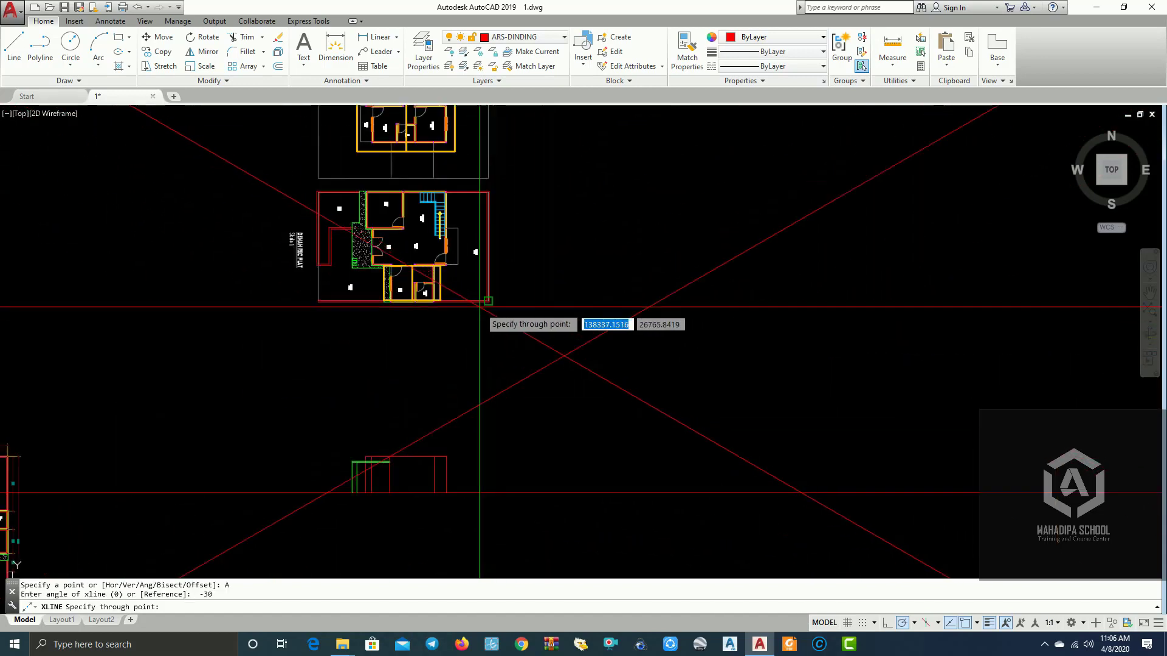
{"action": "scroll", "coordinate": [423, 300], "scroll_direction": "up", "scroll_amount": 2}
{"action": "scroll", "coordinate": [423, 300], "scroll_direction": "up", "scroll_amount": 2}
{"action": "scroll", "coordinate": [414, 316], "scroll_direction": "down", "scroll_amount": 4}
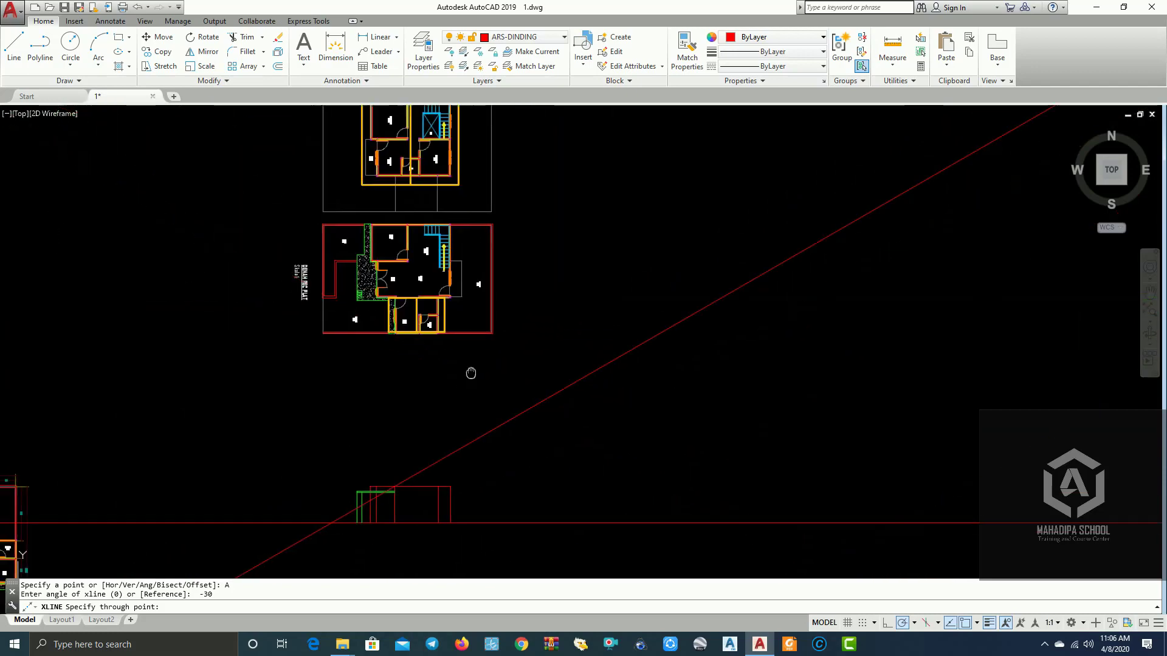
{"action": "middle_click_drag", "start_coordinate": [472, 372], "coordinate": [503, 292]}
{"action": "scroll", "coordinate": [464, 340], "scroll_direction": "up", "scroll_amount": 6}
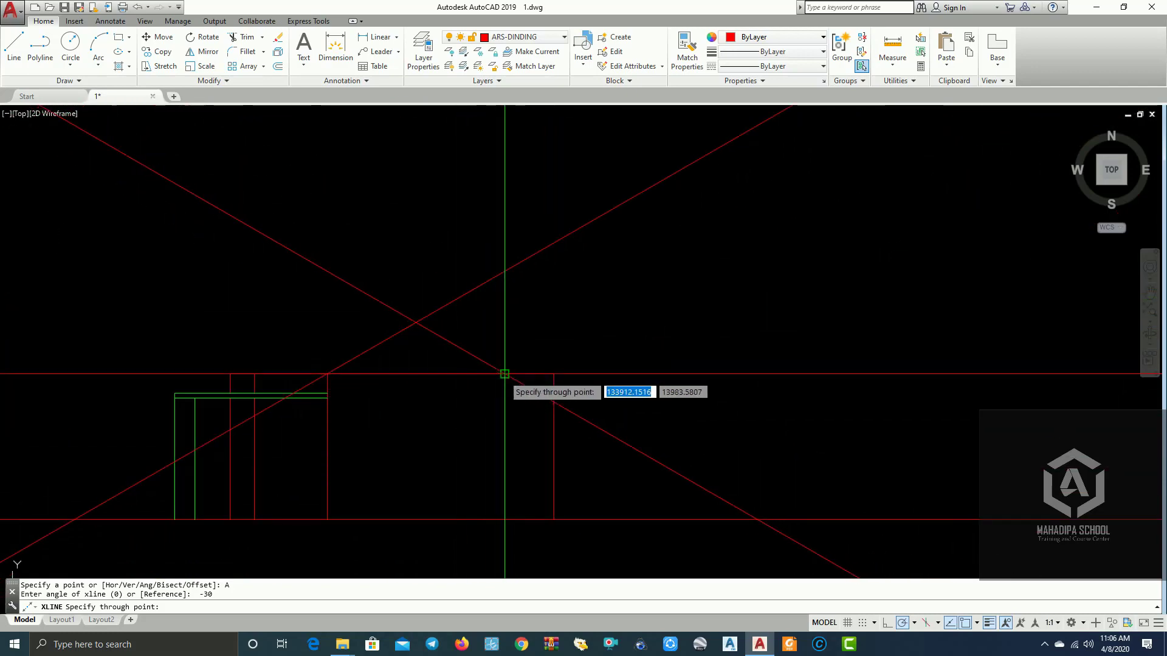
- Fillet the two roof diagonals with radius 0 into a single gable apex
{"action": "right_click", "coordinate": [429, 341]}
{"action": "type", "text": "f"}
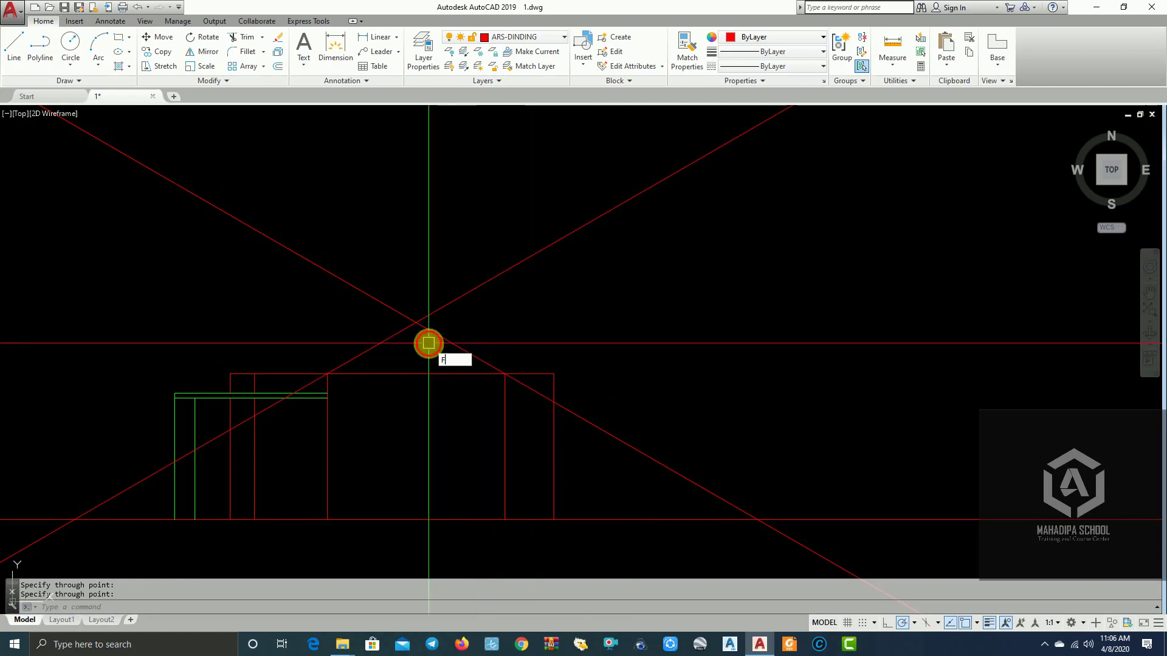
{"action": "key", "text": "Return"}
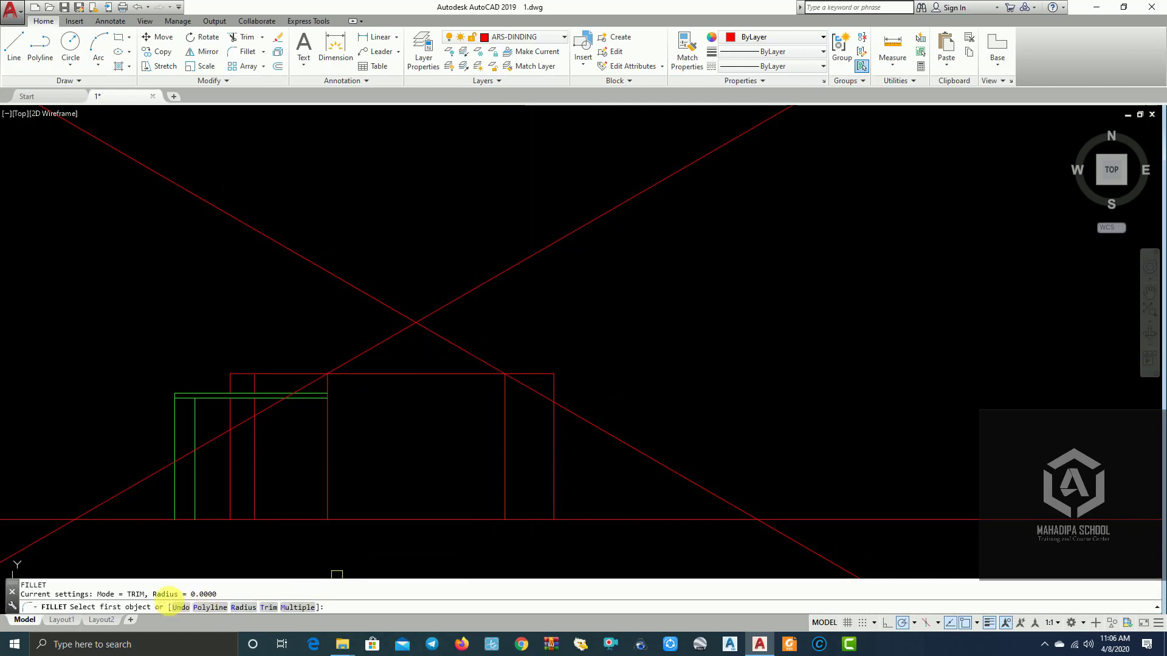
{"action": "left_click", "coordinate": [391, 341]}
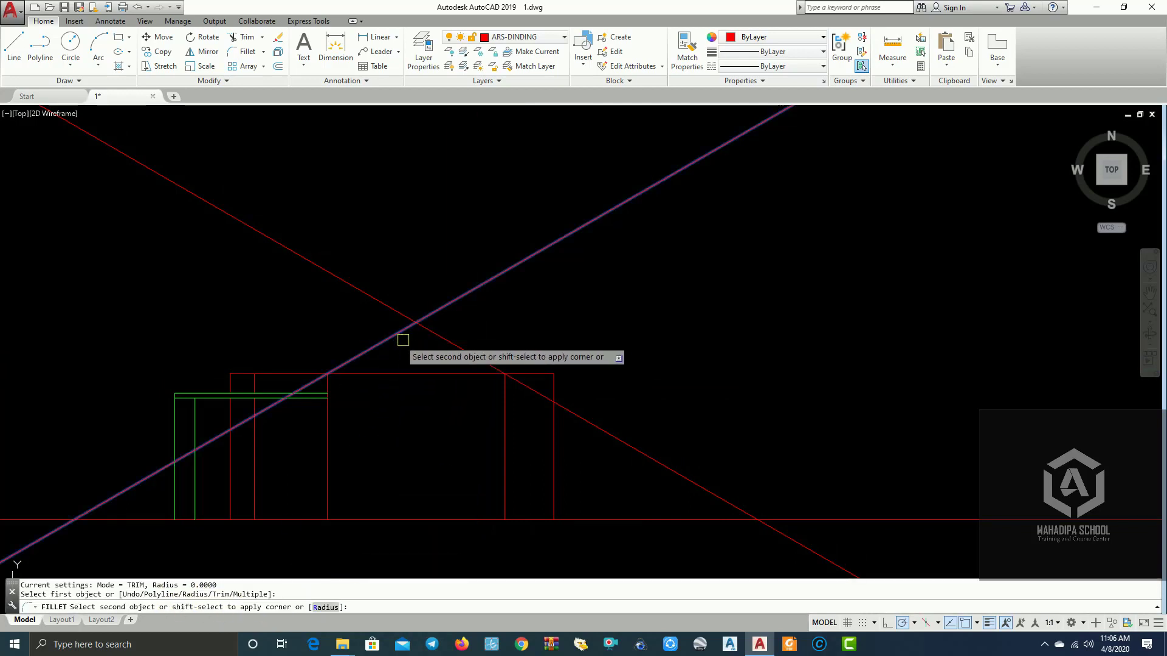
{"action": "left_click", "coordinate": [430, 337]}
- Check the gable roof against the floor plan and window-select the roof lines
{"action": "scroll", "coordinate": [693, 338], "scroll_direction": "down", "scroll_amount": 4}
{"action": "mouse_move", "coordinate": [774, 346]}
{"action": "middle_mouse_down"}
{"action": "mouse_move", "coordinate": [849, 334]}
{"action": "mouse_move", "coordinate": [828, 384]}
{"action": "mouse_move", "coordinate": [707, 498]}
{"action": "middle_mouse_up"}
{"action": "scroll", "coordinate": [567, 296], "scroll_direction": "up", "scroll_amount": 3}
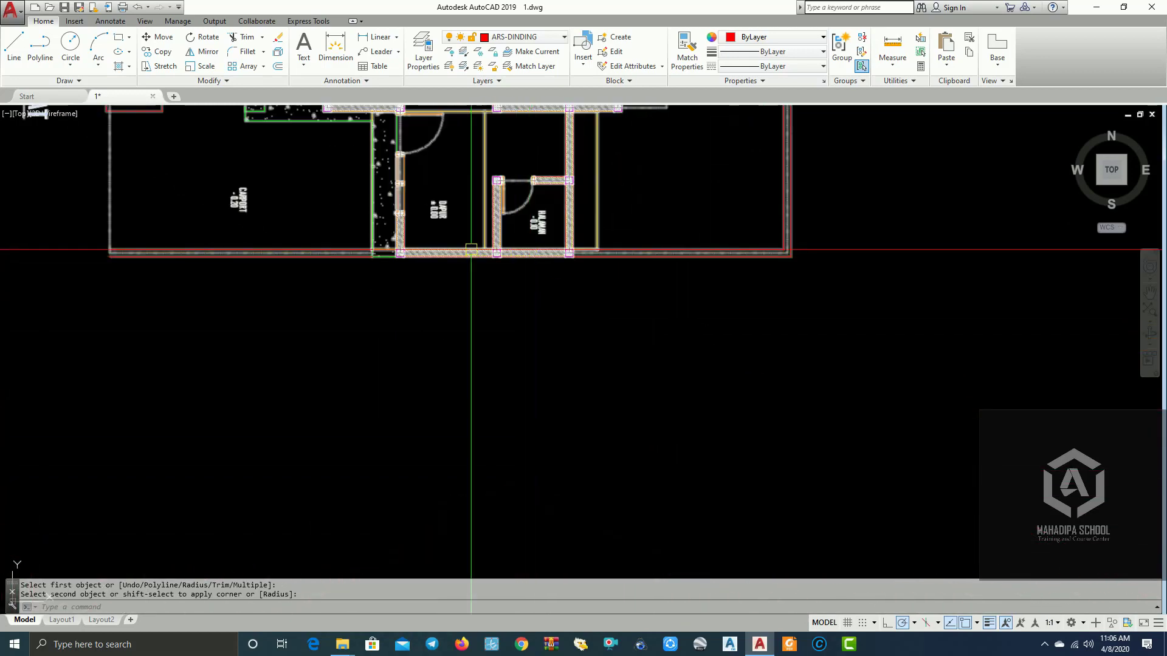
{"action": "scroll", "coordinate": [404, 249], "scroll_direction": "up", "scroll_amount": 2}
{"action": "scroll", "coordinate": [249, 267], "scroll_direction": "down", "scroll_amount": 1}
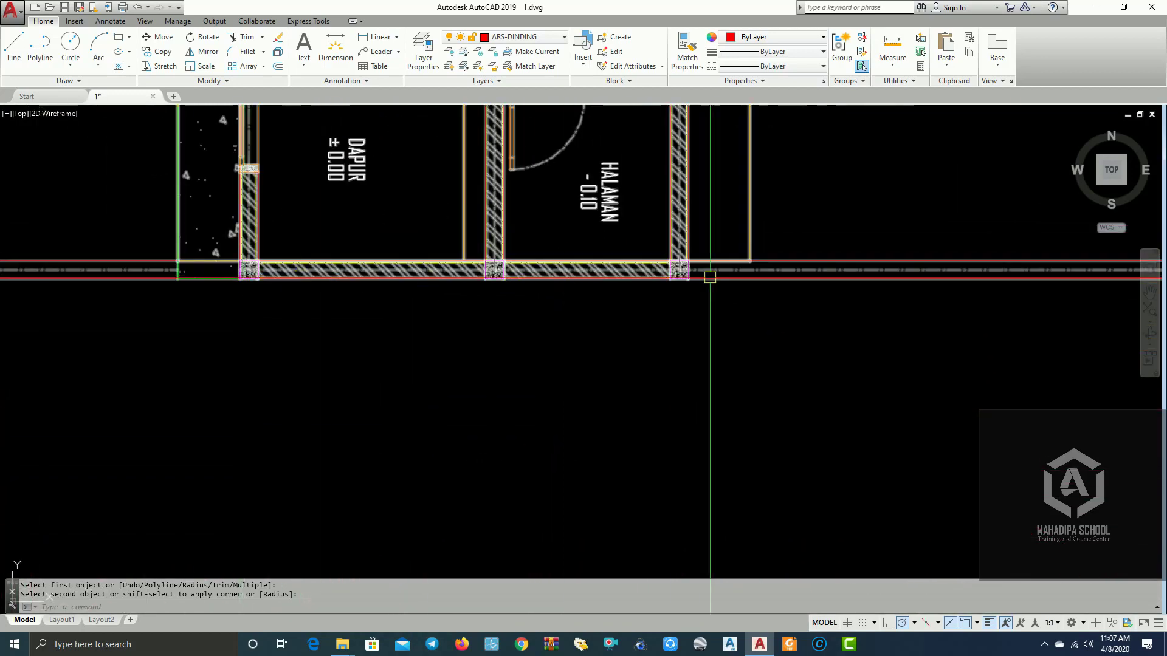
{"action": "scroll", "coordinate": [710, 277], "scroll_direction": "down", "scroll_amount": 1}
{"action": "scroll", "coordinate": [669, 292], "scroll_direction": "down", "scroll_amount": 2}
{"action": "scroll", "coordinate": [372, 193], "scroll_direction": "down", "scroll_amount": 2}
{"action": "mouse_move", "coordinate": [603, 275]}
{"action": "middle_mouse_down"}
{"action": "mouse_move", "coordinate": [603, 214]}
{"action": "mouse_move", "coordinate": [656, 313]}
{"action": "middle_mouse_up"}
{"action": "scroll", "coordinate": [518, 229], "scroll_direction": "up", "scroll_amount": 2}
{"action": "scroll", "coordinate": [445, 304], "scroll_direction": "up", "scroll_amount": 1}
{"action": "scroll", "coordinate": [438, 287], "scroll_direction": "up", "scroll_amount": 3}
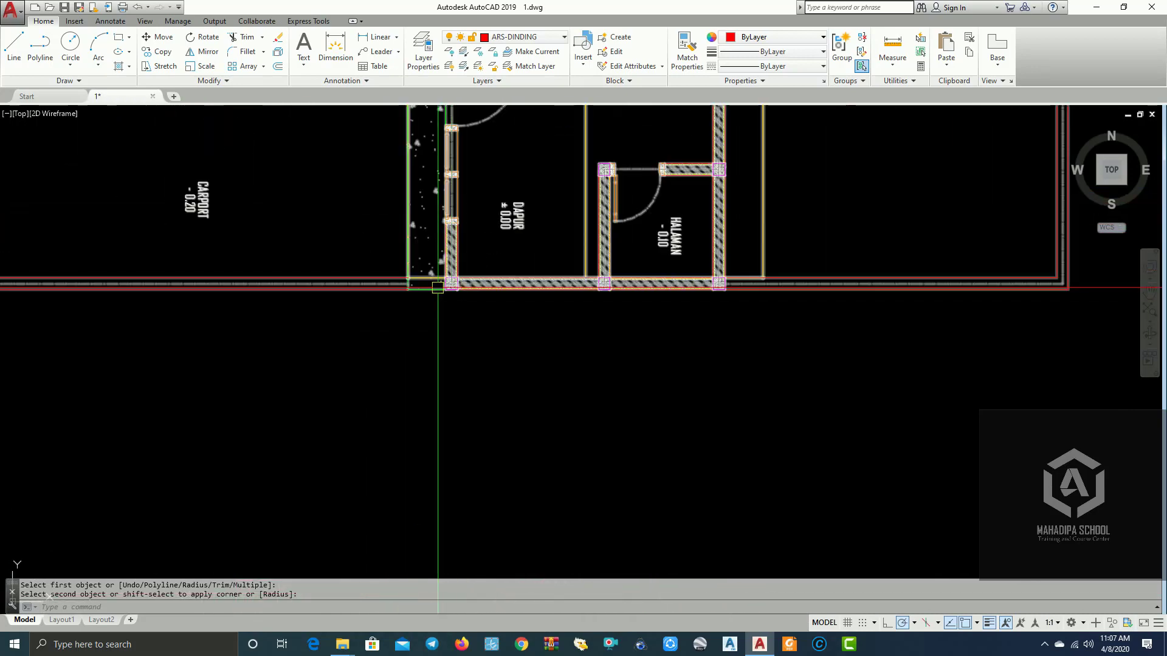
{"action": "scroll", "coordinate": [710, 262], "scroll_direction": "down", "scroll_amount": 1}
{"action": "scroll", "coordinate": [810, 289], "scroll_direction": "up", "scroll_amount": 1}
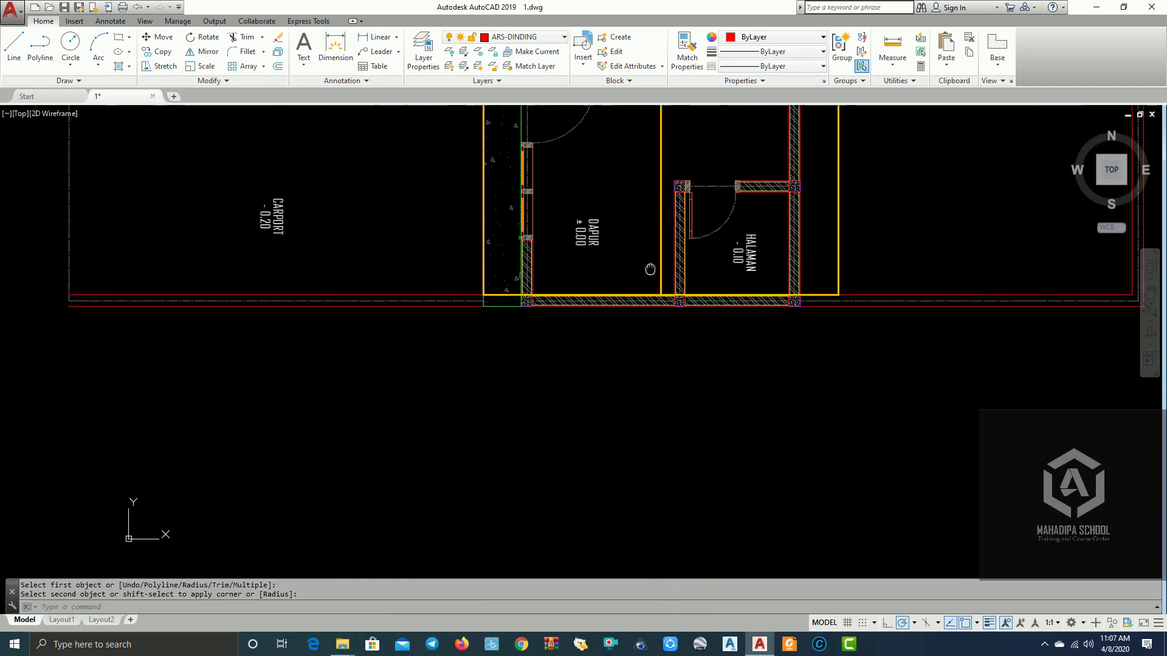
{"action": "scroll", "coordinate": [723, 316], "scroll_direction": "down", "scroll_amount": 1}
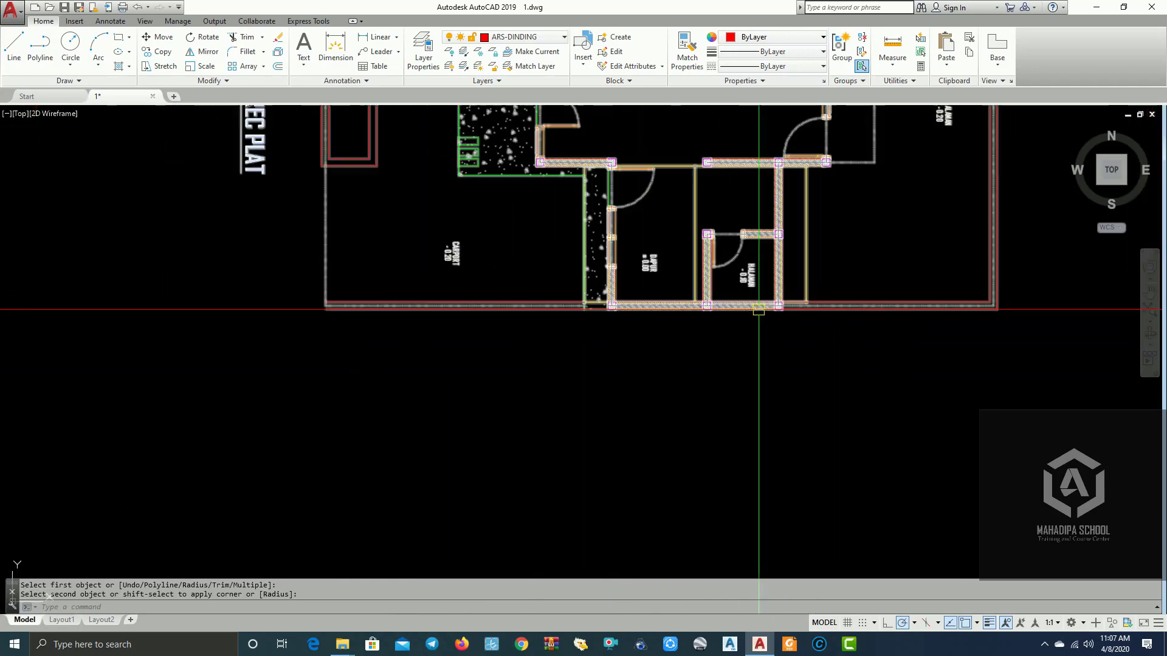
{"action": "scroll", "coordinate": [802, 301], "scroll_direction": "up", "scroll_amount": 2}
{"action": "scroll", "coordinate": [462, 304], "scroll_direction": "down", "scroll_amount": 3}
{"action": "scroll", "coordinate": [425, 274], "scroll_direction": "up", "scroll_amount": 1}
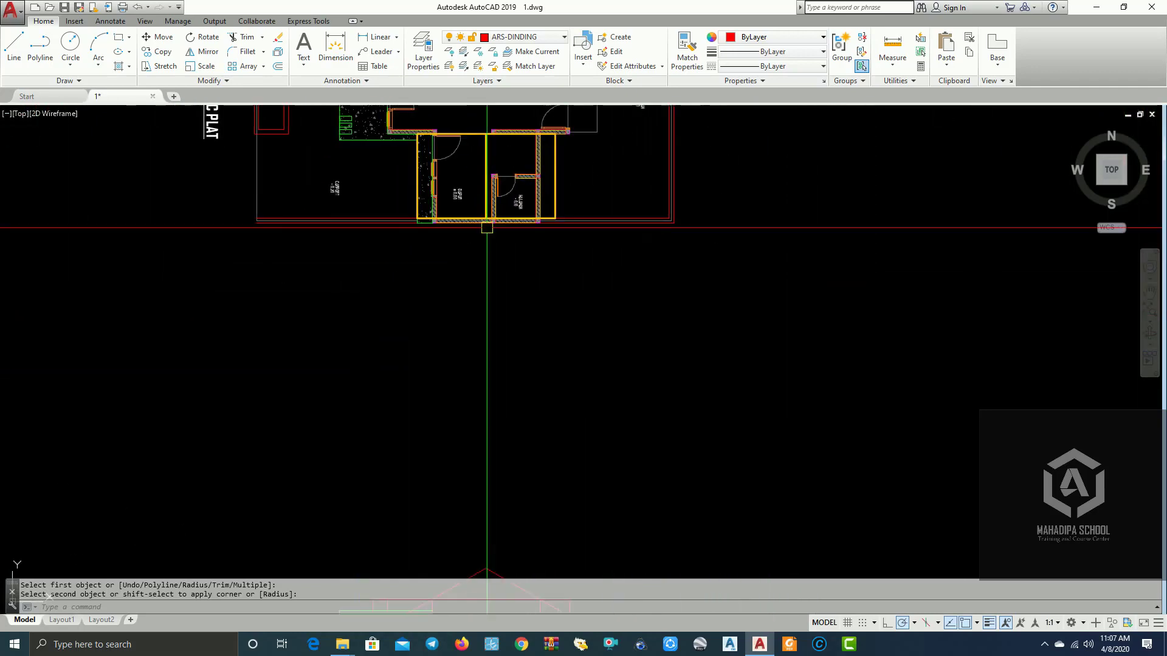
{"action": "scroll", "coordinate": [443, 227], "scroll_direction": "up", "scroll_amount": 1}
{"action": "scroll", "coordinate": [391, 213], "scroll_direction": "up", "scroll_amount": 1}
{"action": "scroll", "coordinate": [788, 219], "scroll_direction": "down", "scroll_amount": 3}
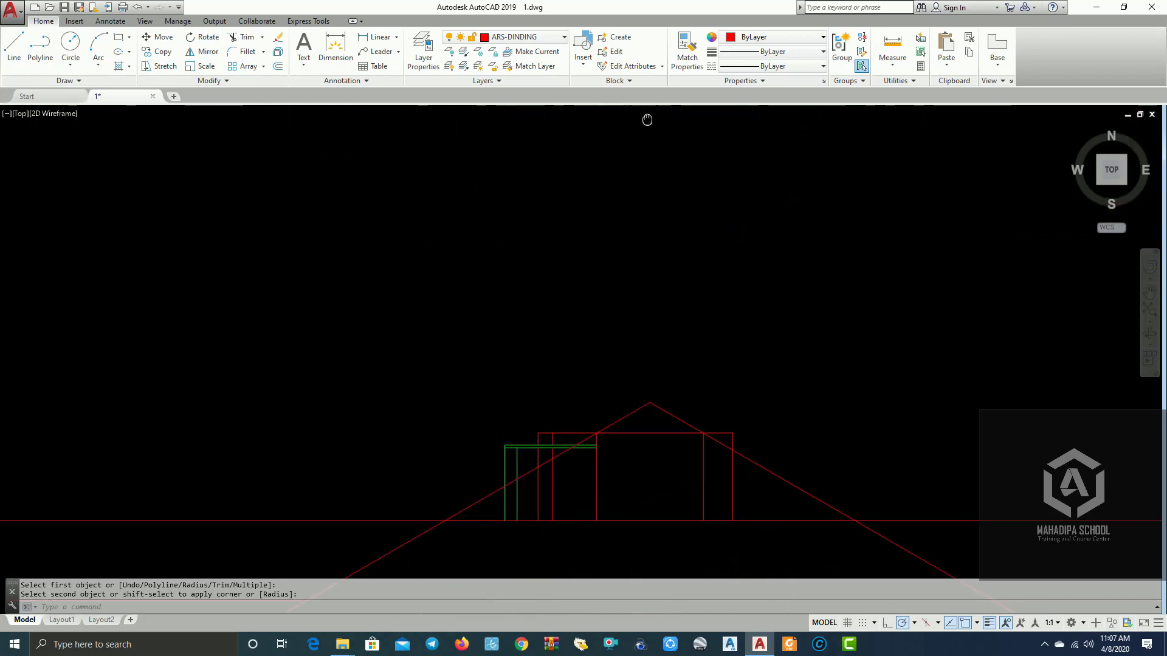
{"action": "scroll", "coordinate": [626, 278], "scroll_direction": "up", "scroll_amount": 2}
{"action": "scroll", "coordinate": [656, 338], "scroll_direction": "up", "scroll_amount": 1}
{"action": "left_click", "coordinate": [683, 377]}
{"action": "left_click", "coordinate": [663, 318]}
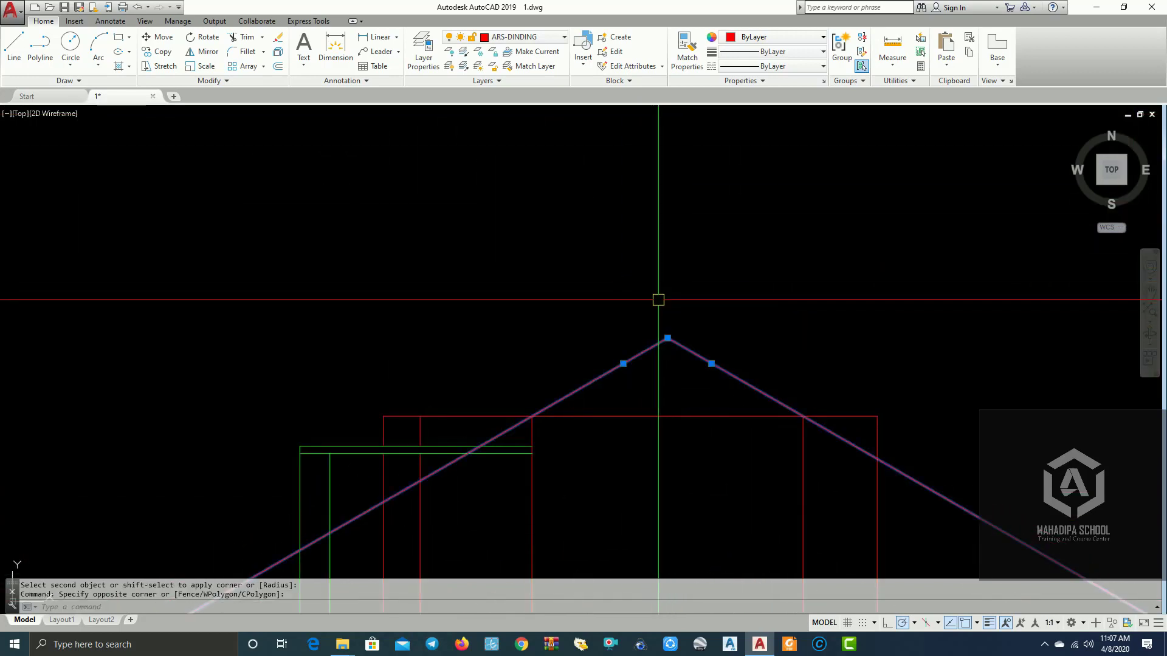
{"action": "key", "text": "Escape"}
{"action": "key", "text": "Escape"}
{"action": "type", "text": "o"}
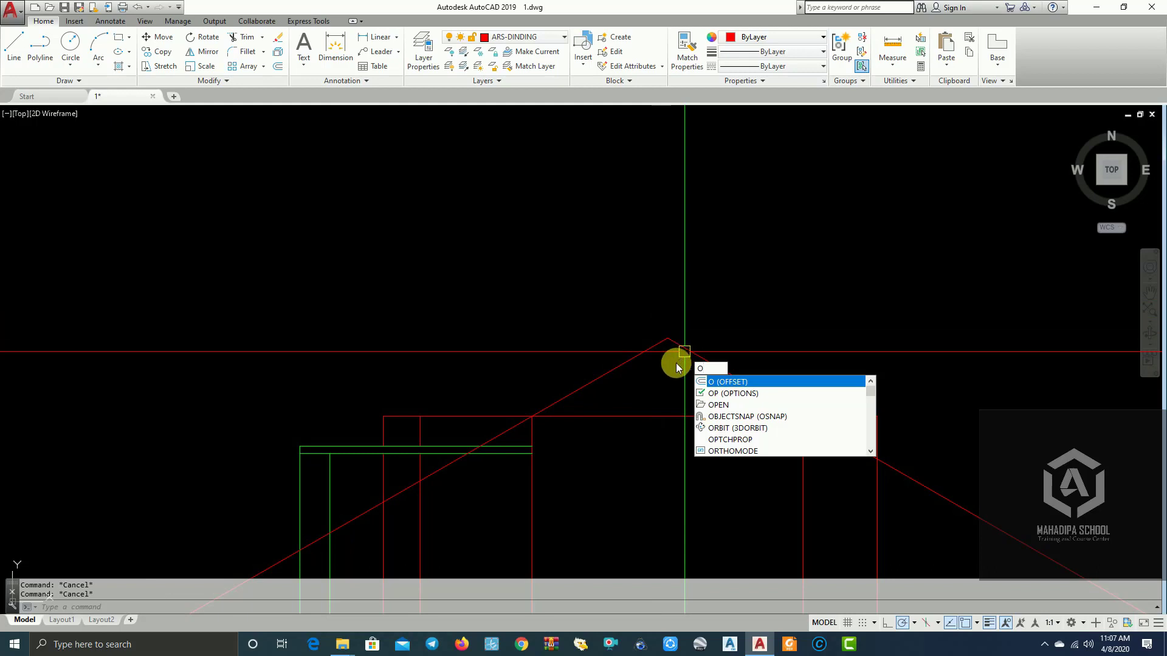
- Offset both roof lines 150 units outward
{"action": "key", "text": "Return"}
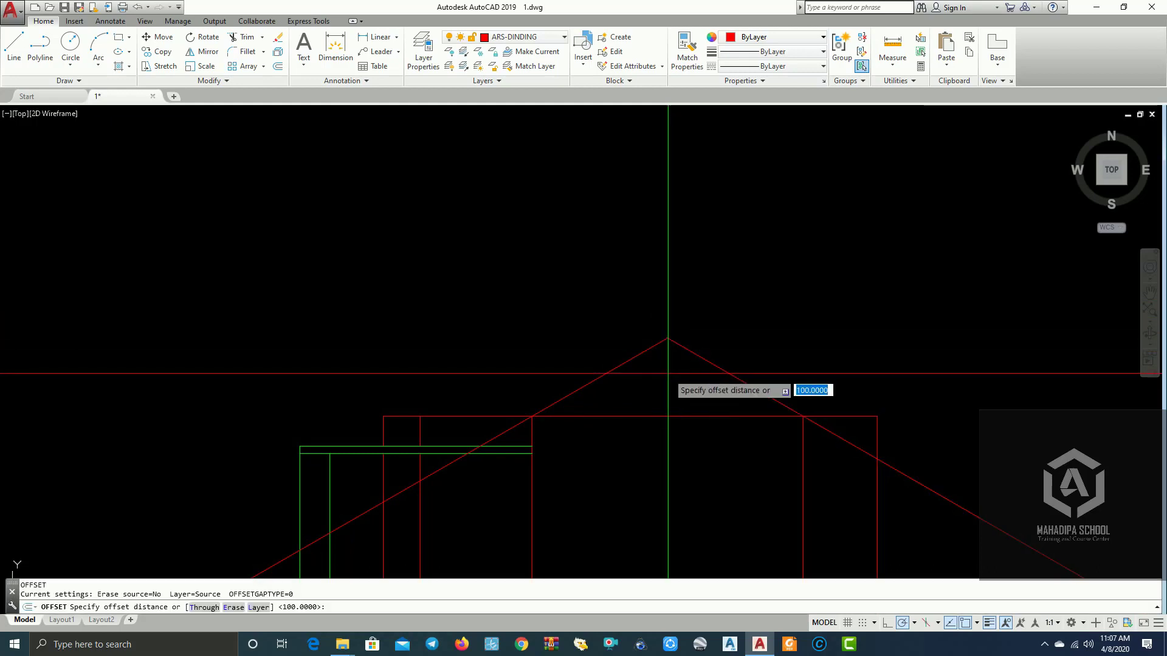
{"action": "type", "text": "150"}
{"action": "key", "text": "Return"}
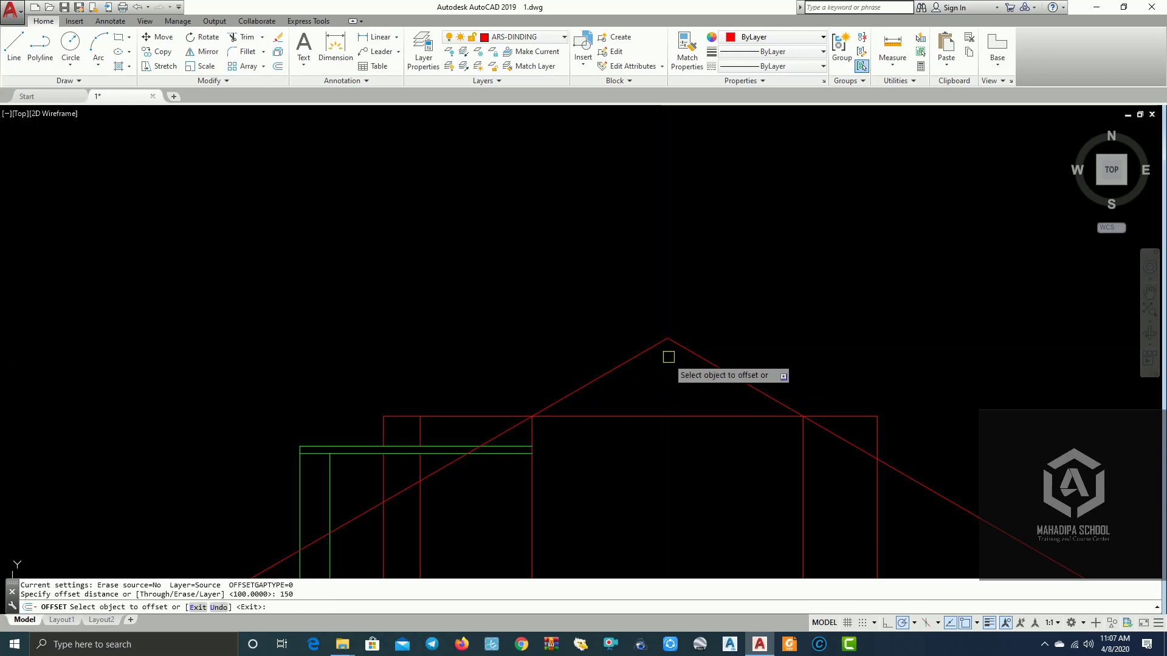
{"action": "left_click", "coordinate": [659, 342]}
{"action": "left_click", "coordinate": [676, 316]}
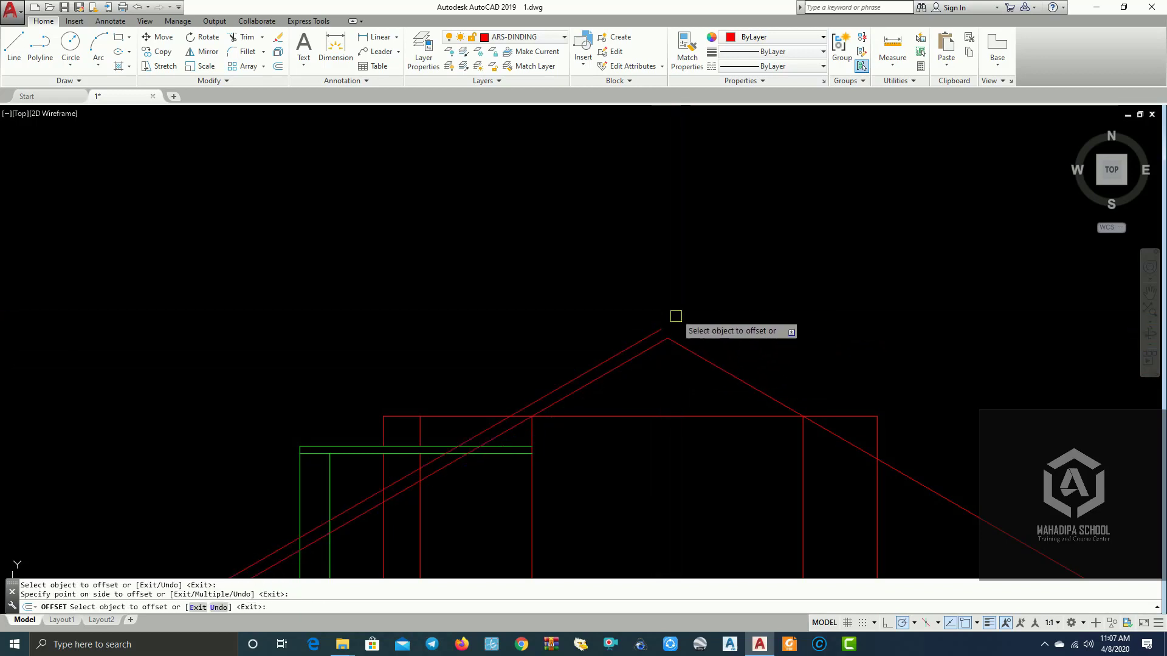
{"action": "left_click", "coordinate": [677, 347]}
{"action": "left_click", "coordinate": [682, 315]}
{"action": "key", "text": "Escape"}
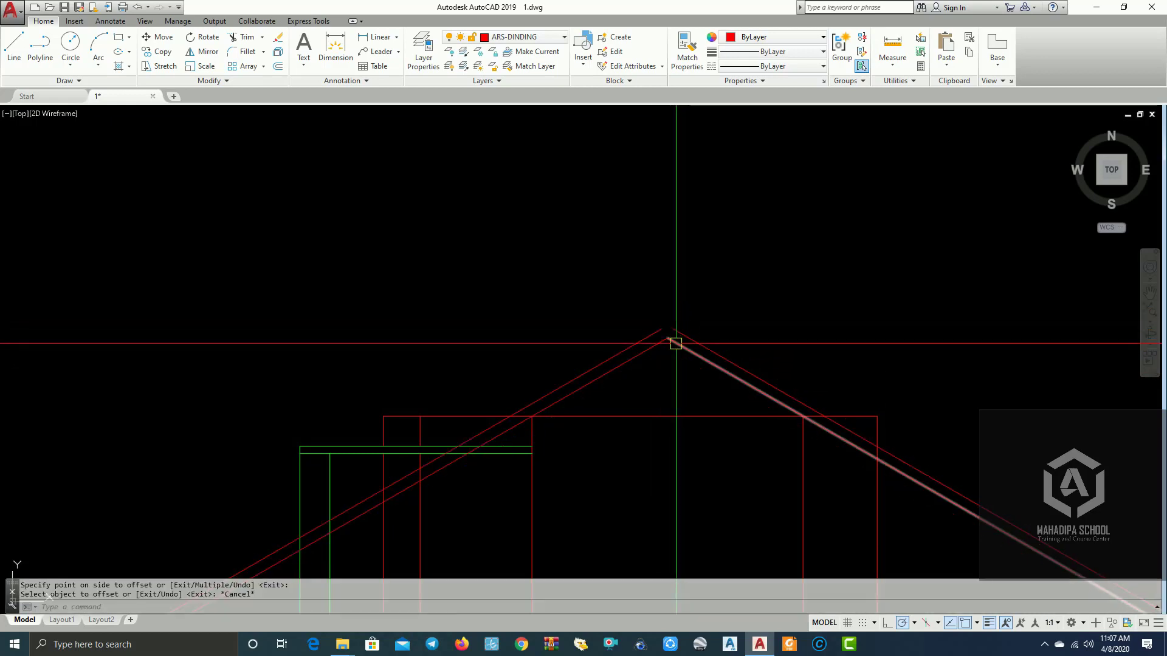
- Join the outer roof lines at the peak and erase the original inner roof lines
{"action": "type", "text": "f"}
{"action": "key", "text": "Return"}
{"action": "left_click", "coordinate": [638, 344]}
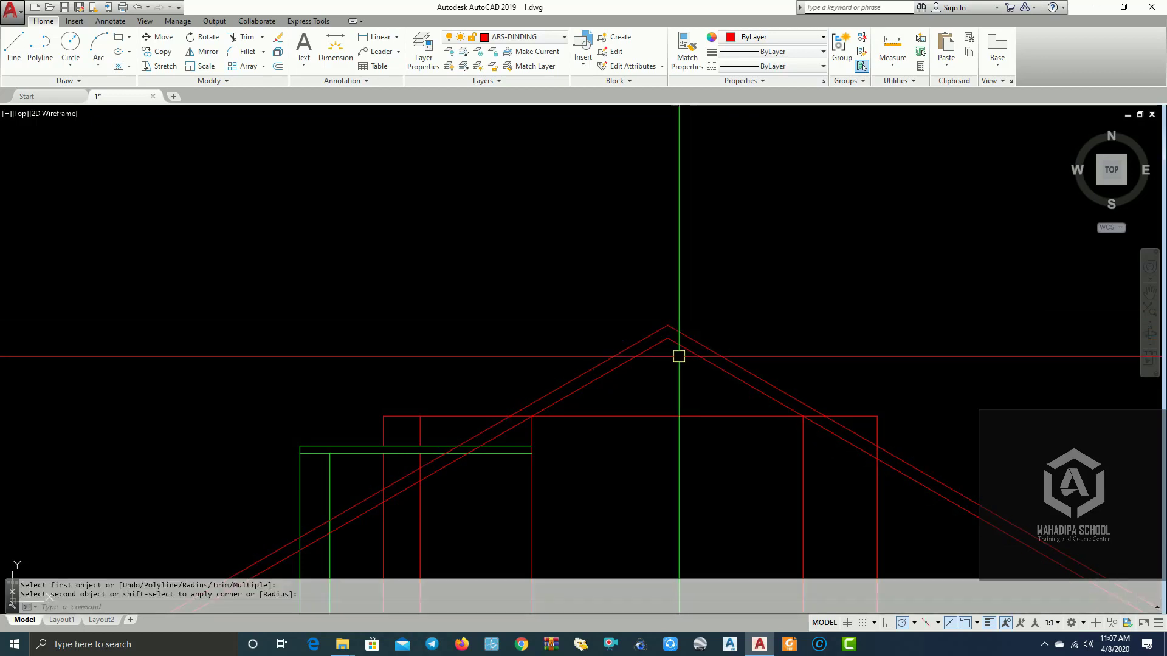
{"action": "left_click", "coordinate": [670, 354]}
{"action": "left_click", "coordinate": [669, 329]}
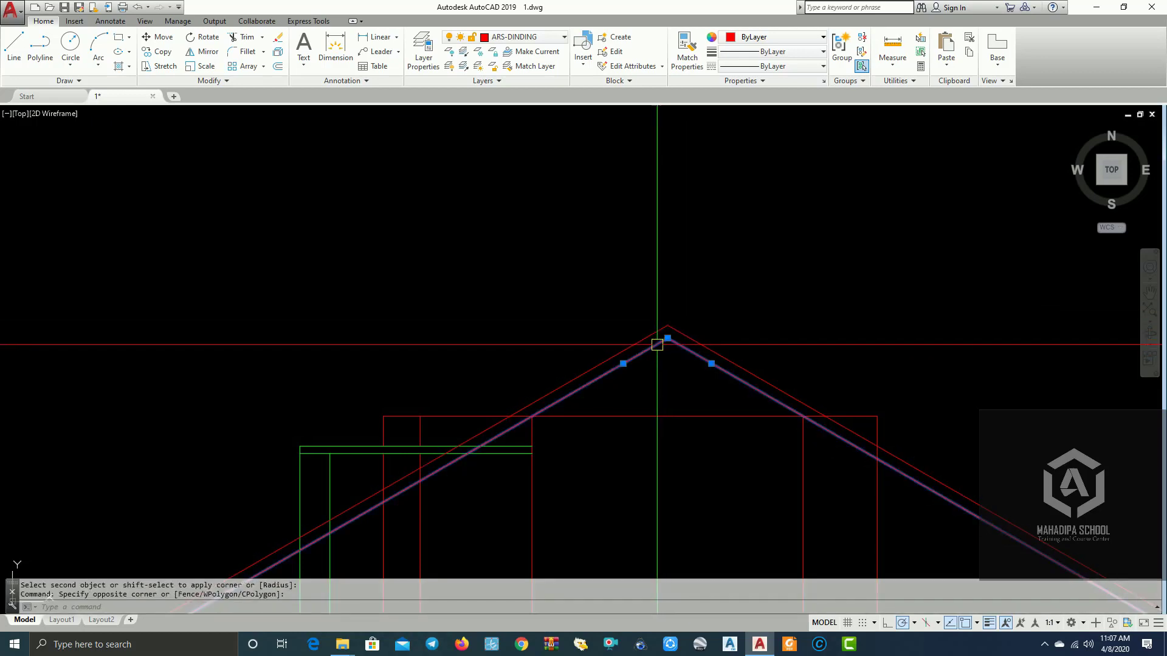
{"action": "scroll", "coordinate": [664, 354], "scroll_direction": "up", "scroll_amount": 2}
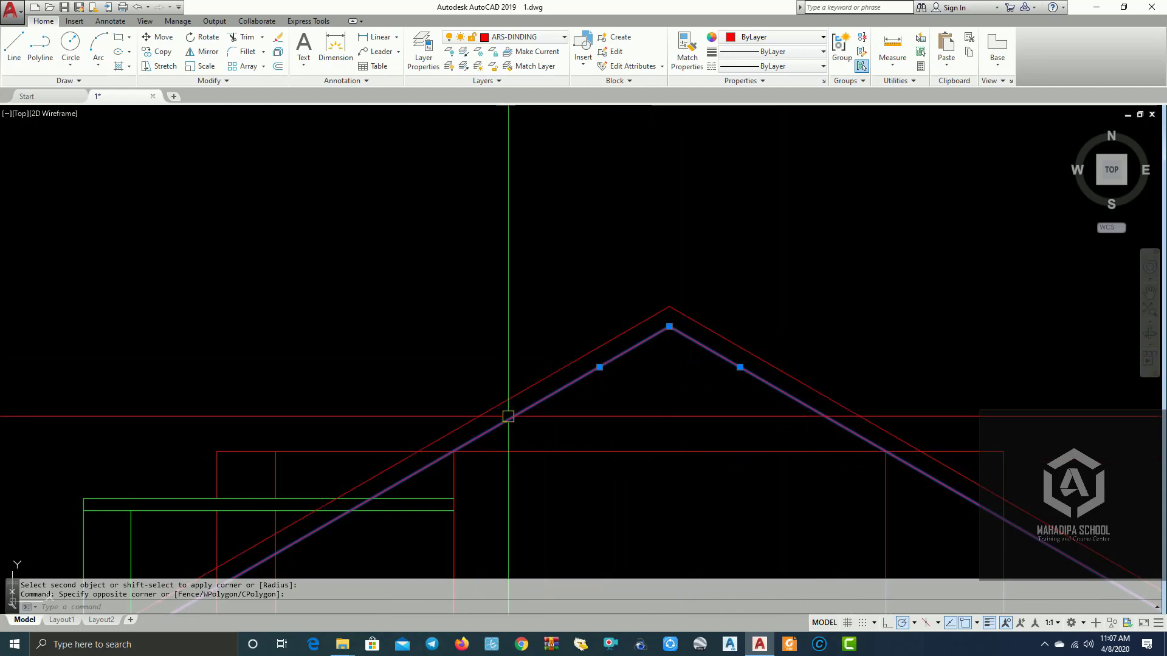
{"action": "type", "text": "e"}
{"action": "key", "text": "Return"}
{"action": "scroll", "coordinate": [547, 274], "scroll_direction": "down", "scroll_amount": 4}
{"action": "scroll", "coordinate": [537, 313], "scroll_direction": "up", "scroll_amount": 2}
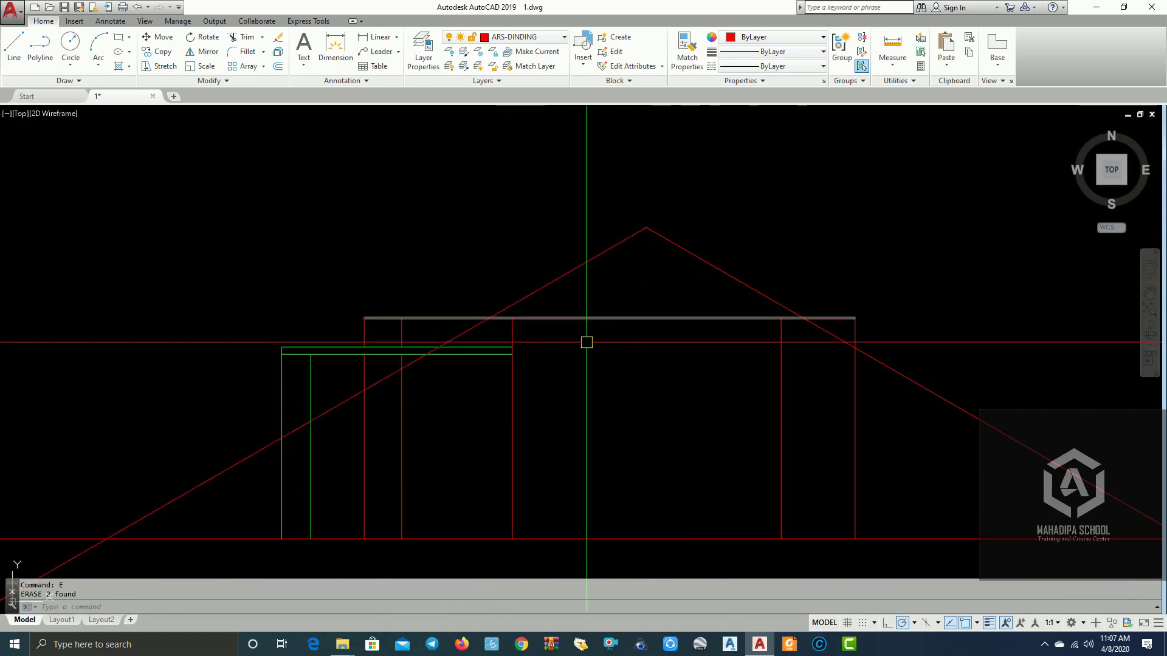
{"action": "scroll", "coordinate": [587, 342], "scroll_direction": "down", "scroll_amount": 3}
{"action": "middle_click_drag", "start_coordinate": [589, 374], "coordinate": [502, 431]}
{"action": "scroll", "coordinate": [533, 316], "scroll_direction": "down", "scroll_amount": 2}
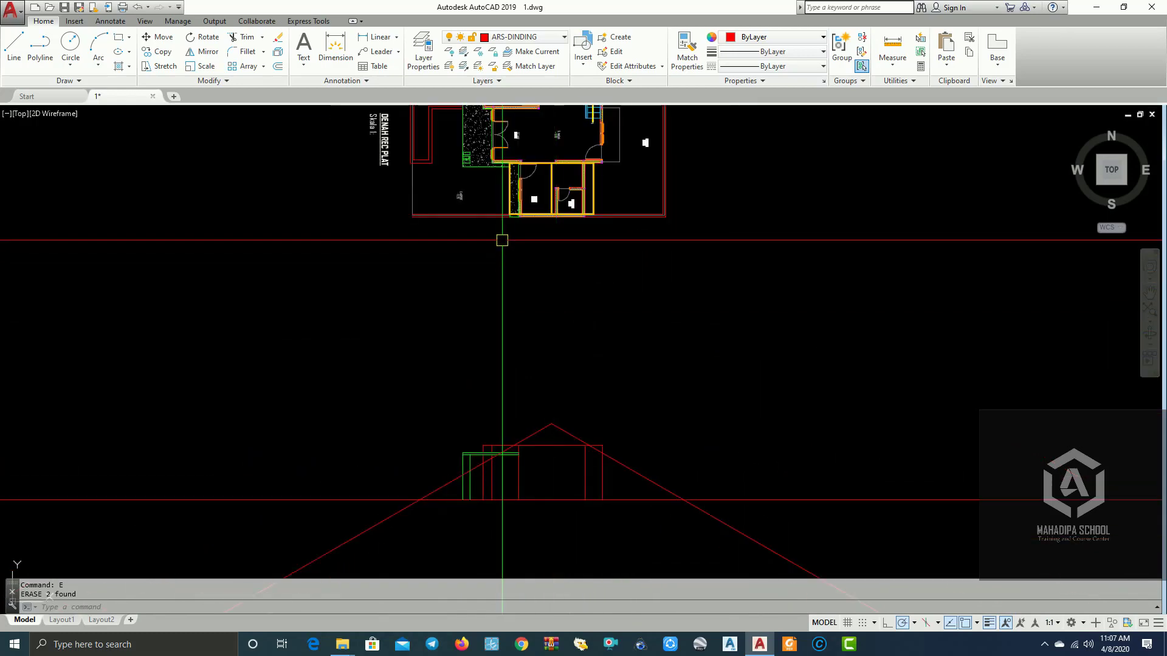
{"action": "scroll", "coordinate": [502, 241], "scroll_direction": "up", "scroll_amount": 4}
{"action": "mouse_move", "coordinate": [736, 362]}
{"action": "middle_mouse_down"}
{"action": "mouse_move", "coordinate": [781, 351]}
{"action": "mouse_move", "coordinate": [752, 344]}
{"action": "middle_mouse_up"}
{"action": "scroll", "coordinate": [504, 316], "scroll_direction": "up", "scroll_amount": 3}
{"action": "scroll", "coordinate": [458, 301], "scroll_direction": "up", "scroll_amount": 1}
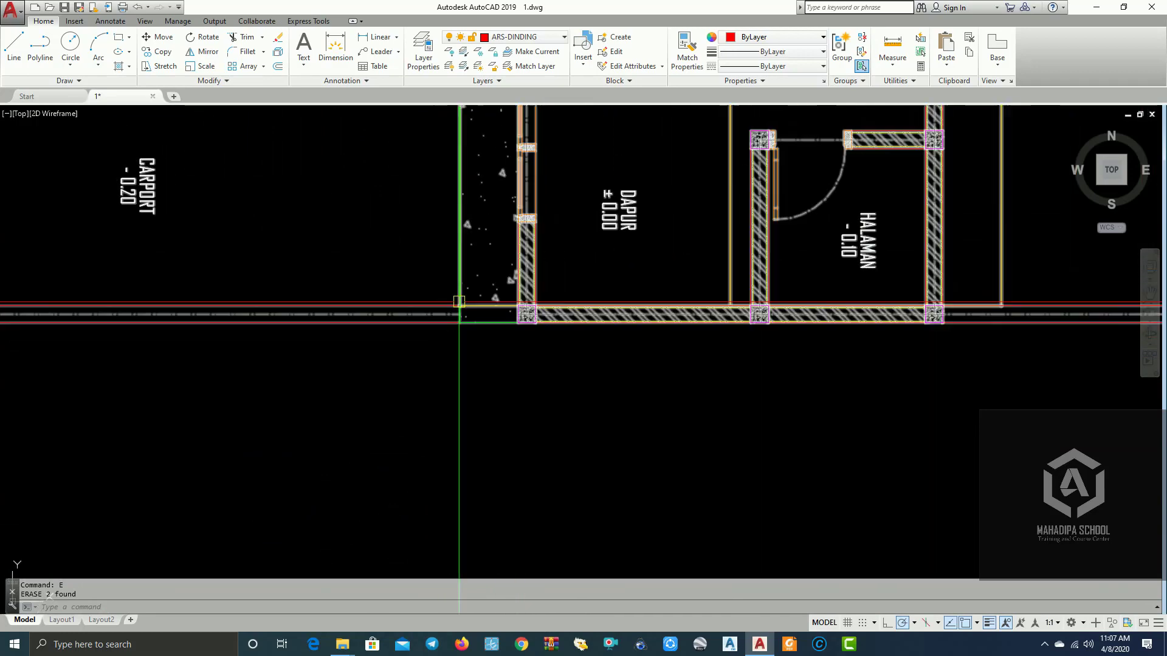
{"action": "scroll", "coordinate": [500, 323], "scroll_direction": "down", "scroll_amount": 2}
{"action": "scroll", "coordinate": [501, 323], "scroll_direction": "down", "scroll_amount": 2}
{"action": "mouse_move", "coordinate": [377, 336]}
{"action": "middle_mouse_down"}
{"action": "mouse_move", "coordinate": [337, 351]}
{"action": "mouse_move", "coordinate": [396, 343]}
{"action": "middle_mouse_up"}
{"action": "scroll", "coordinate": [533, 334], "scroll_direction": "up", "scroll_amount": 2}
{"action": "scroll", "coordinate": [491, 307], "scroll_direction": "up", "scroll_amount": 2}
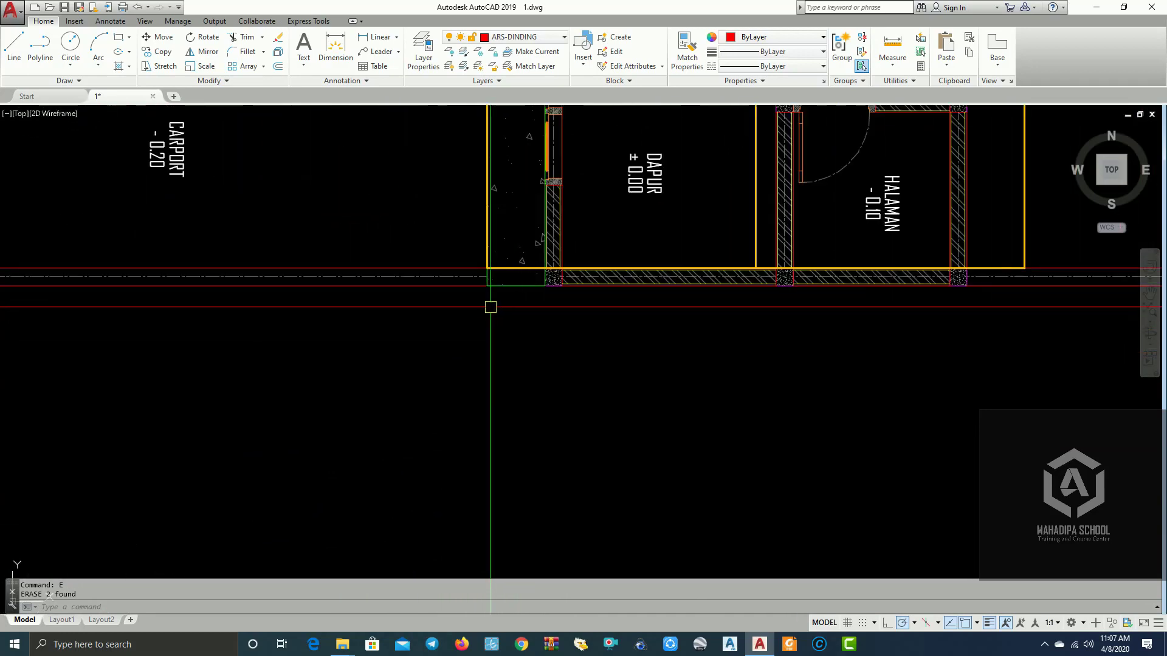
{"action": "scroll", "coordinate": [708, 326], "scroll_direction": "down", "scroll_amount": 3}
{"action": "scroll", "coordinate": [708, 326], "scroll_direction": "down", "scroll_amount": 1}
{"action": "scroll", "coordinate": [721, 373], "scroll_direction": "down", "scroll_amount": 2}
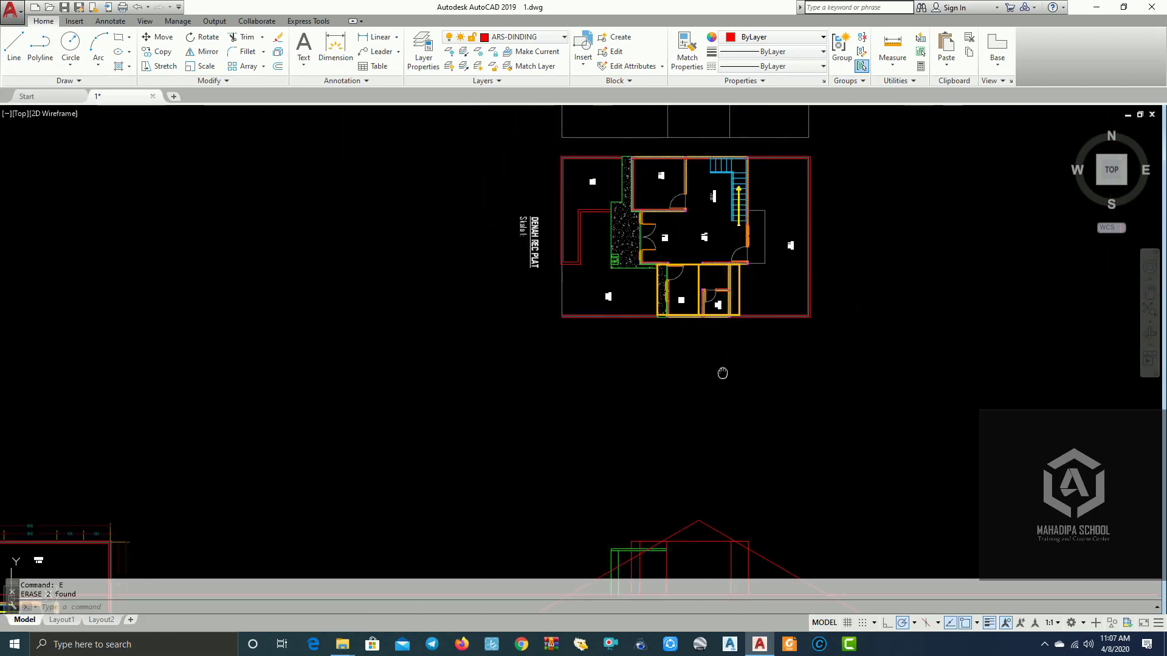
{"action": "middle_click_drag", "start_coordinate": [721, 373], "coordinate": [664, 321]}
{"action": "scroll", "coordinate": [669, 413], "scroll_direction": "up", "scroll_amount": 4}
{"action": "type", "text": "O"}
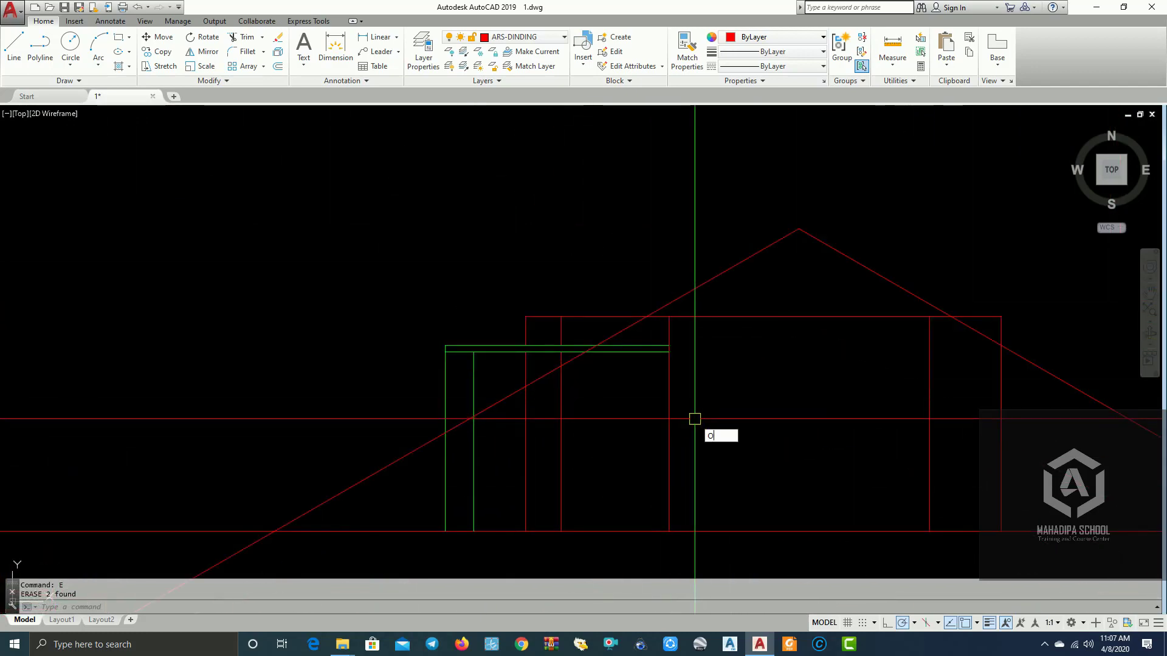
- Offset the middle and right vertical wall lines 500 outward
{"action": "key", "text": "Return"}
{"action": "type", "text": "00"}
{"action": "key", "text": "Return"}
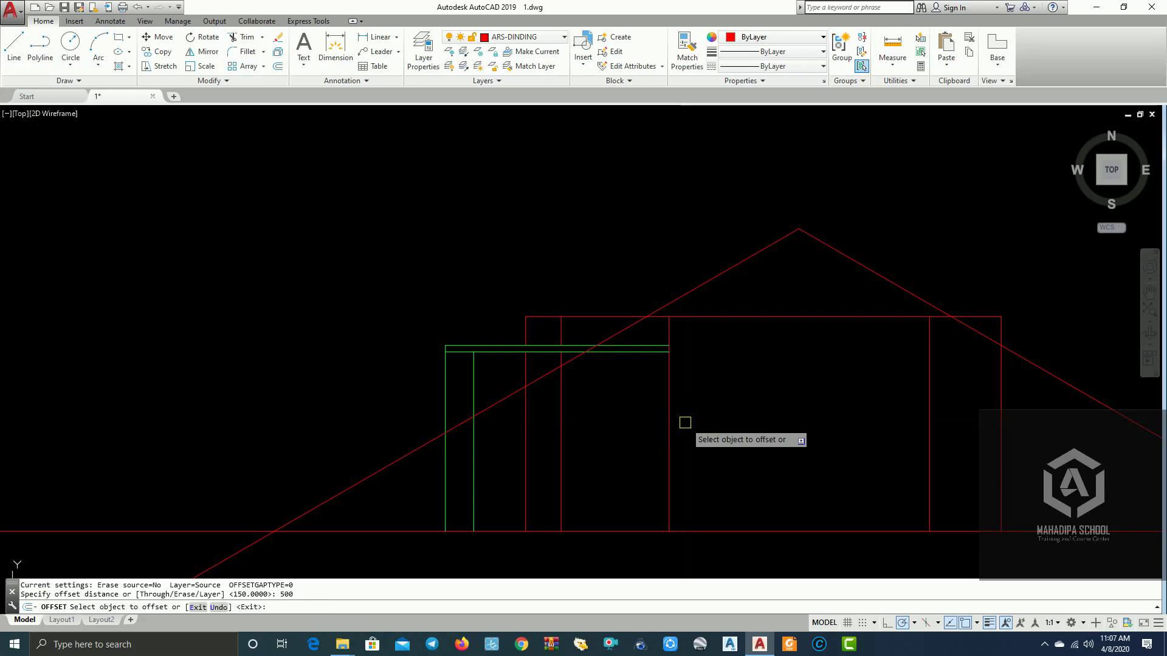
{"action": "left_click", "coordinate": [669, 418]}
{"action": "left_click", "coordinate": [625, 424]}
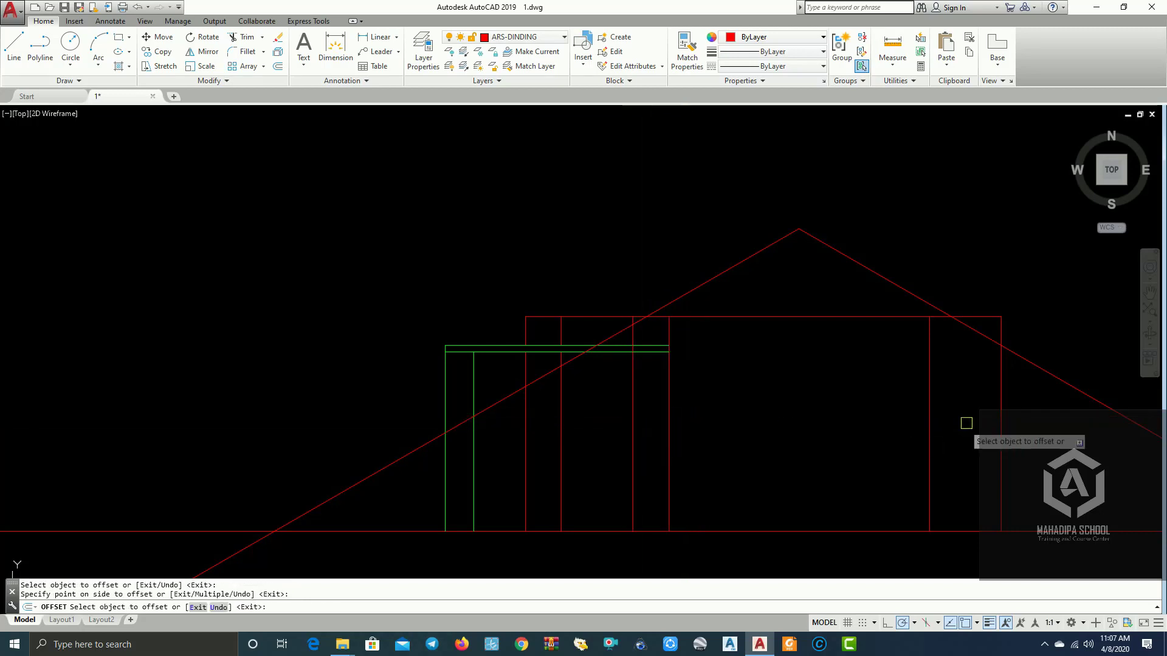
{"action": "left_click", "coordinate": [929, 405]}
{"action": "left_click", "coordinate": [948, 407]}
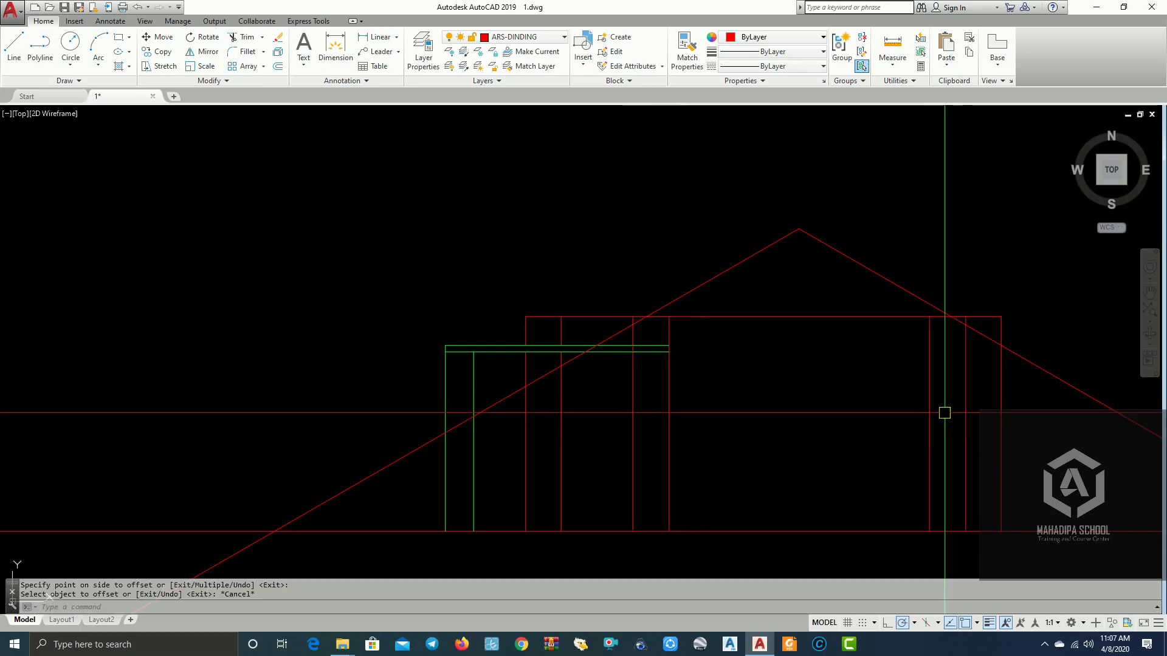
{"action": "key", "text": "Escape"}
- Erase the two original vertical guide lines
{"action": "left_click", "coordinate": [775, 428]}
{"action": "left_click", "coordinate": [659, 409]}
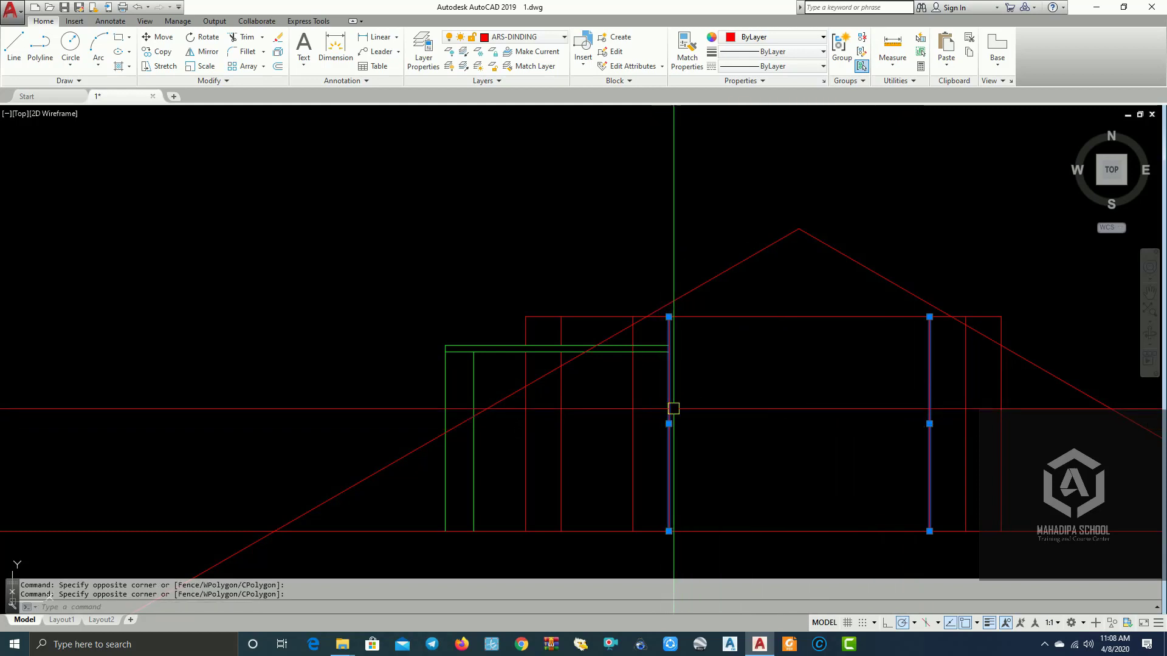
{"action": "type", "text": "e"}
{"action": "key", "text": "Return"}
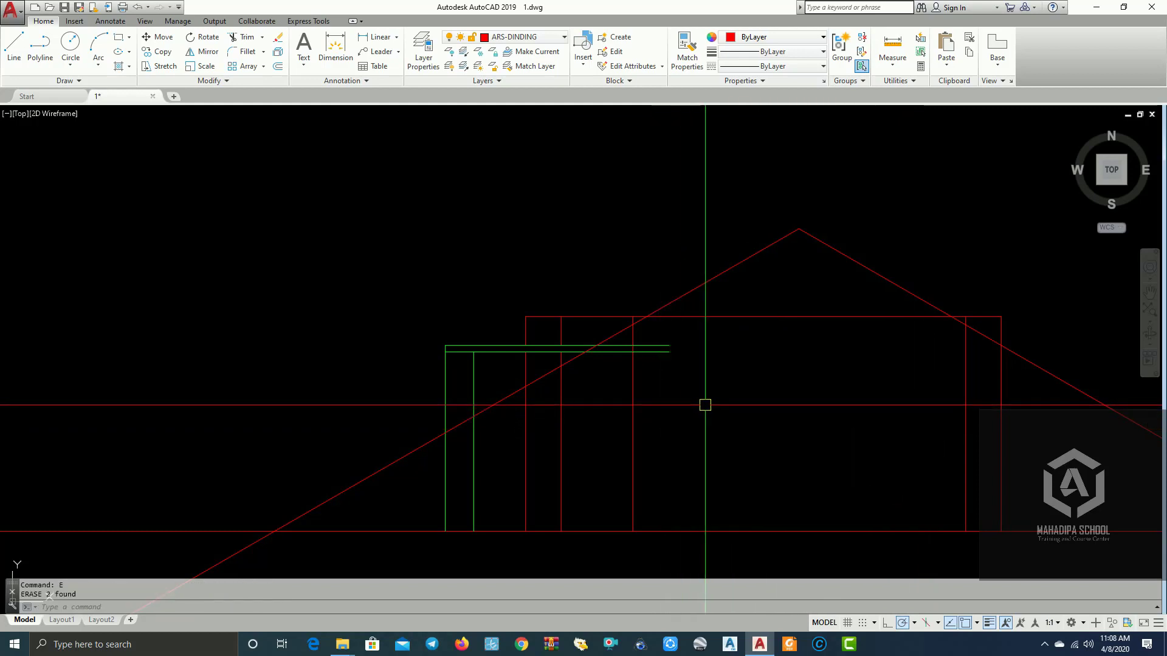
- Trim the green construction line's excess end at the roof
{"action": "type", "text": "r"}
{"action": "key", "text": "Return"}
{"action": "left_click", "coordinate": [693, 396]}
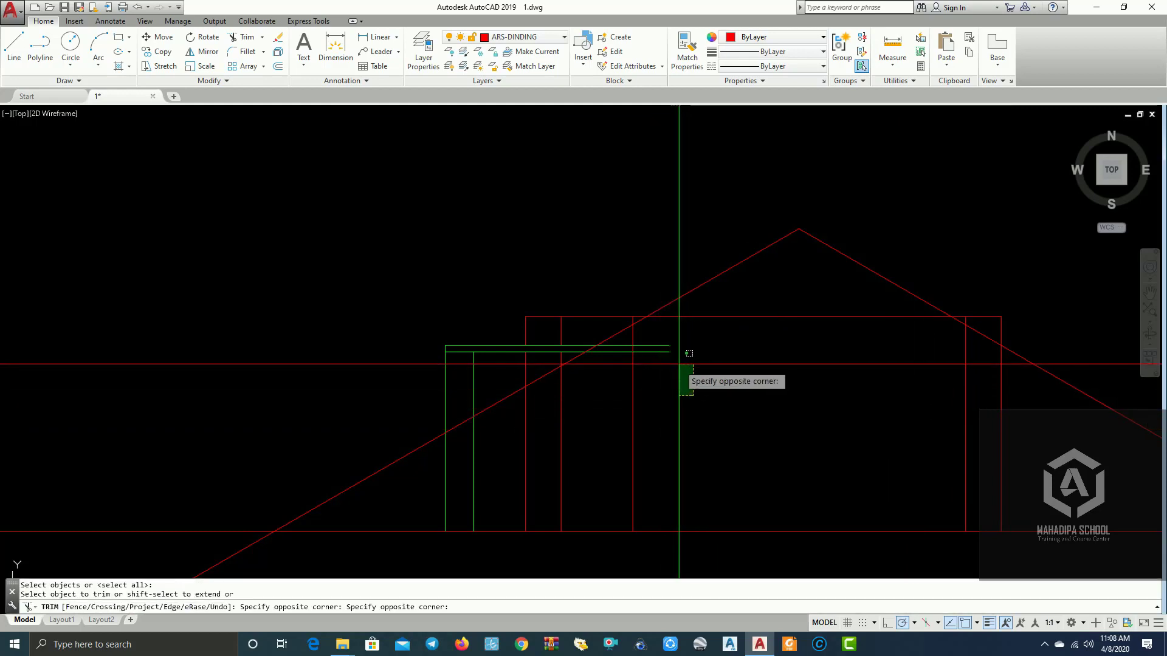
{"action": "left_click", "coordinate": [666, 346]}
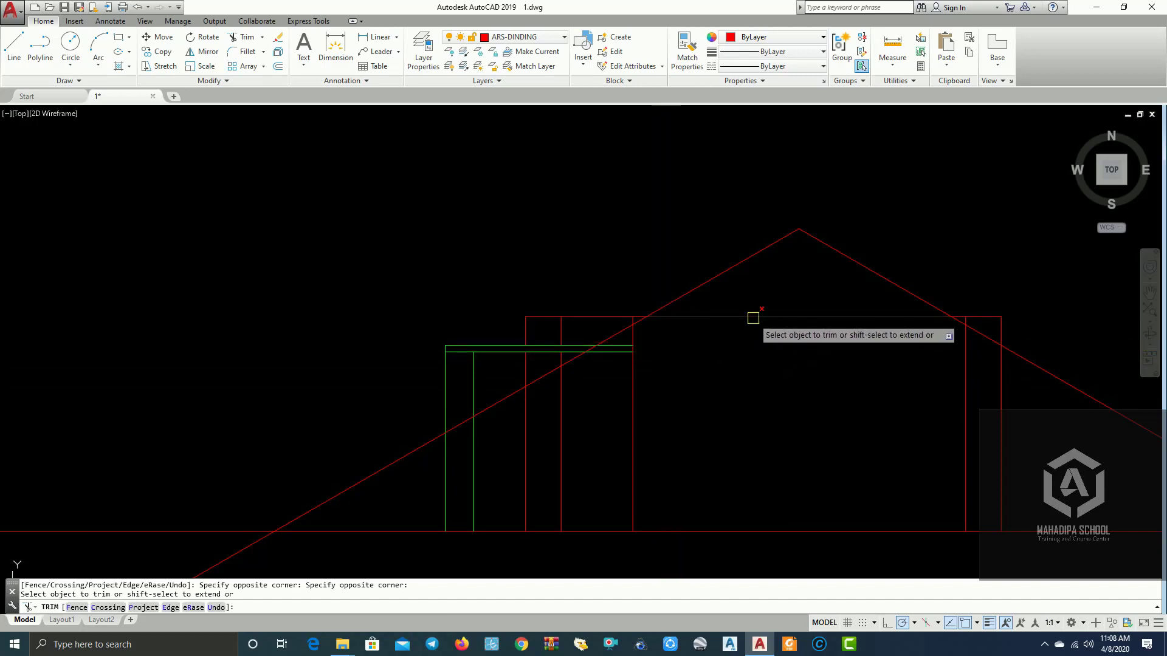
{"action": "scroll", "coordinate": [992, 321], "scroll_direction": "up", "scroll_amount": 4}
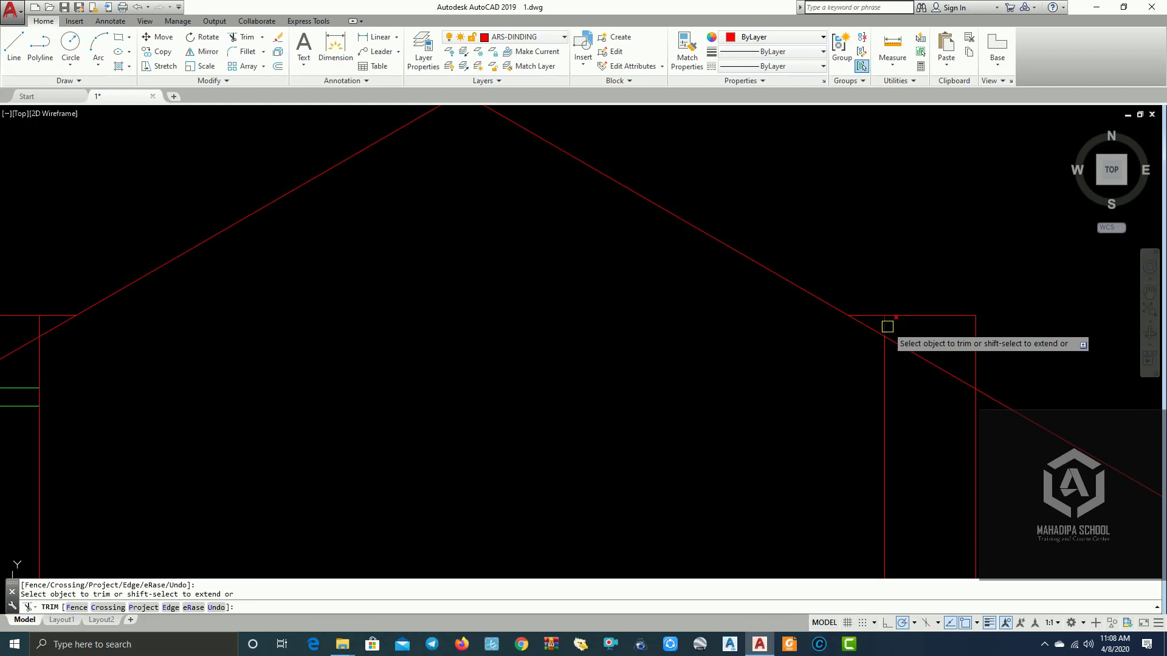
{"action": "scroll", "coordinate": [920, 340], "scroll_direction": "down", "scroll_amount": 3}
{"action": "scroll", "coordinate": [600, 292], "scroll_direction": "up", "scroll_amount": 4}
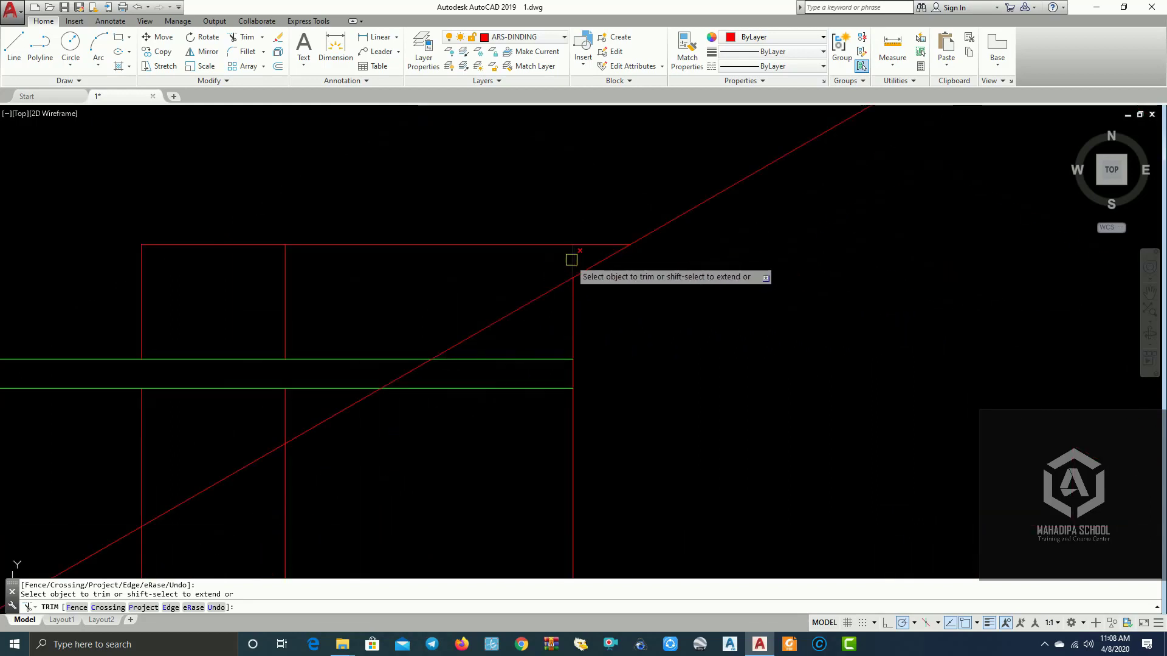
{"action": "scroll", "coordinate": [608, 331], "scroll_direction": "down", "scroll_amount": 3}
{"action": "scroll", "coordinate": [683, 339], "scroll_direction": "up", "scroll_amount": 2}
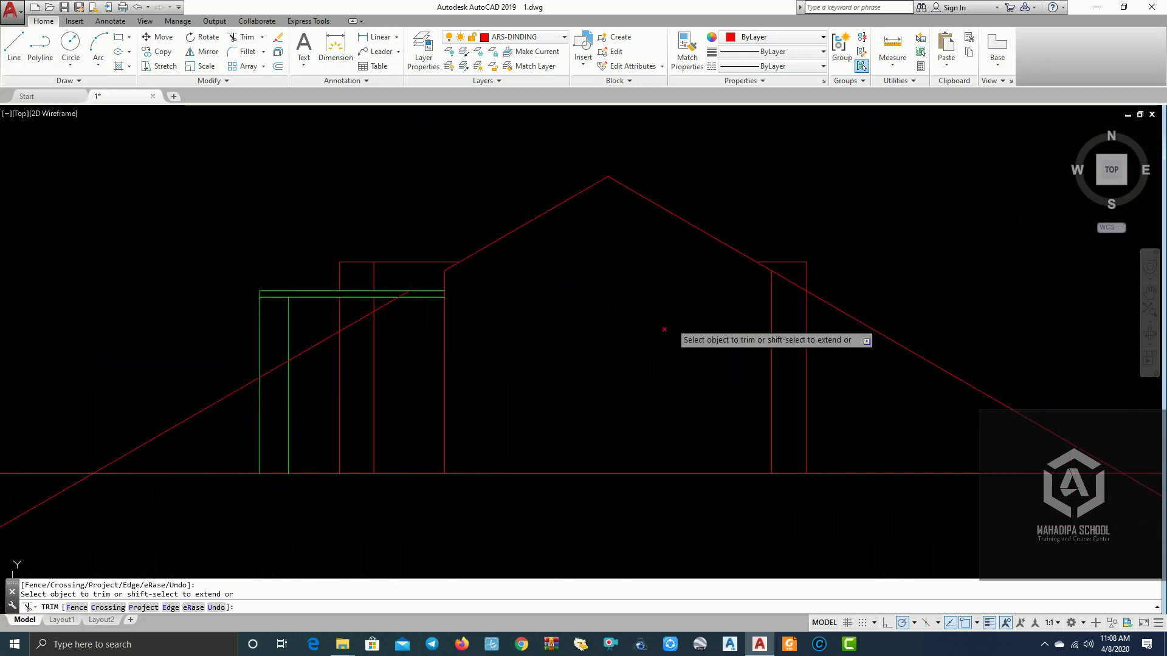
{"action": "key", "text": "Escape"}
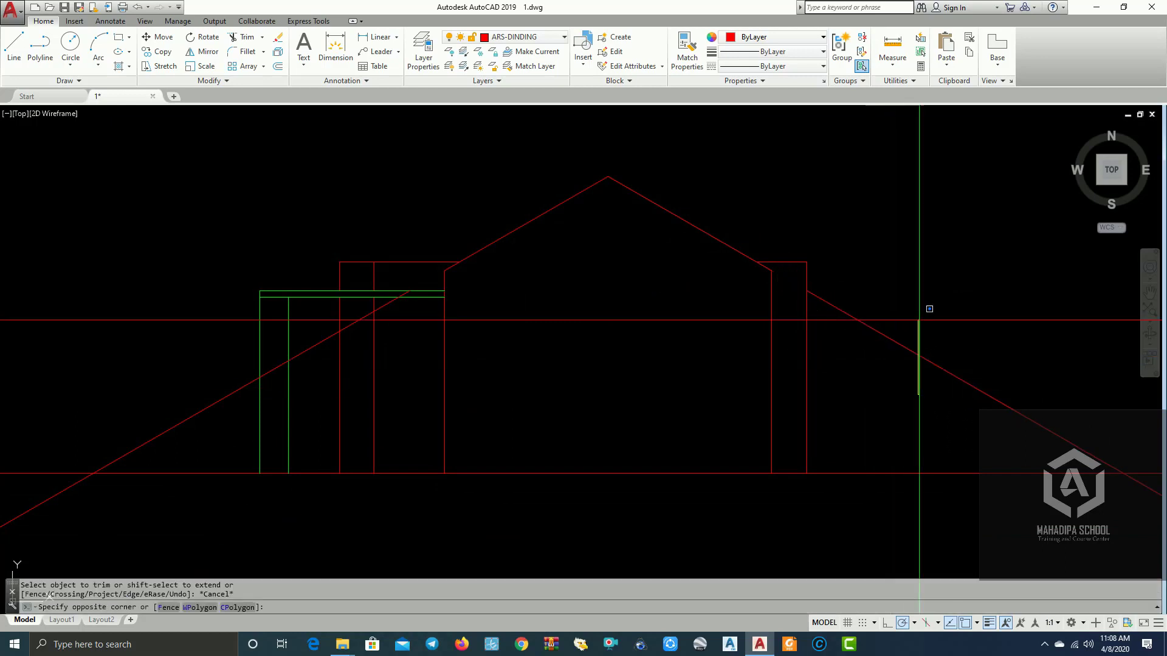
- Erase the two leftover outer roof diagonals
{"action": "left_click", "coordinate": [917, 318]}
{"action": "left_click", "coordinate": [851, 365]}
{"action": "left_click", "coordinate": [218, 404]}
{"action": "left_click", "coordinate": [195, 376]}
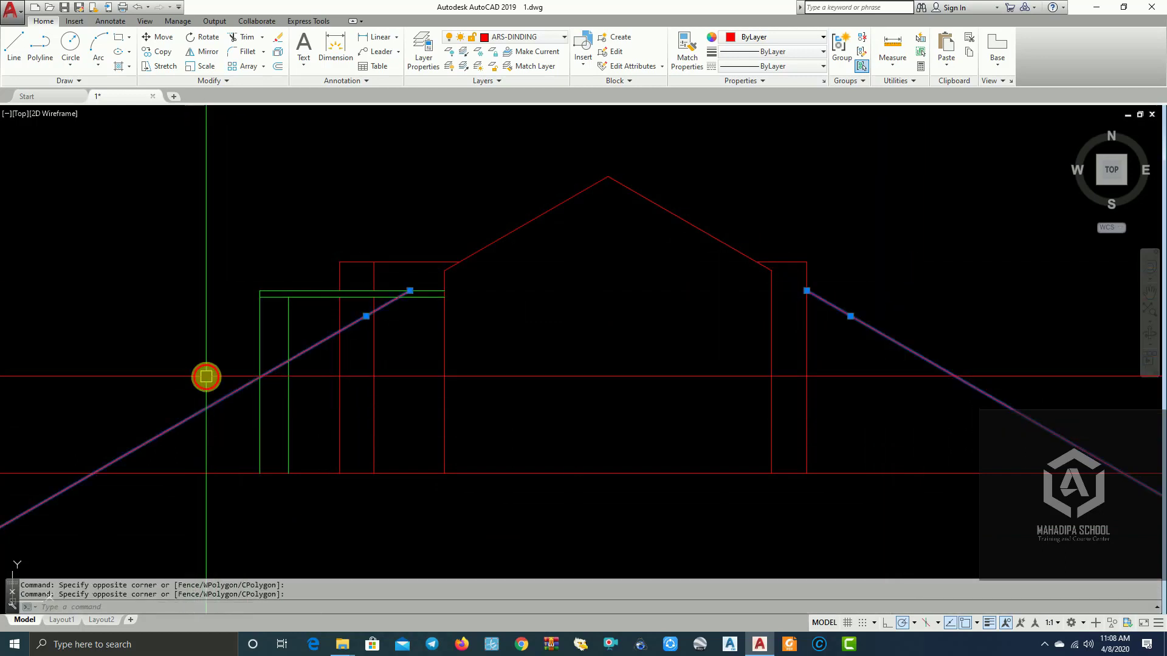
{"action": "type", "text": "E"}
{"action": "key", "text": "Return"}
{"action": "middle_click_drag", "start_coordinate": [818, 347], "coordinate": [885, 341]}
{"action": "middle_click_drag", "start_coordinate": [768, 352], "coordinate": [765, 341]}
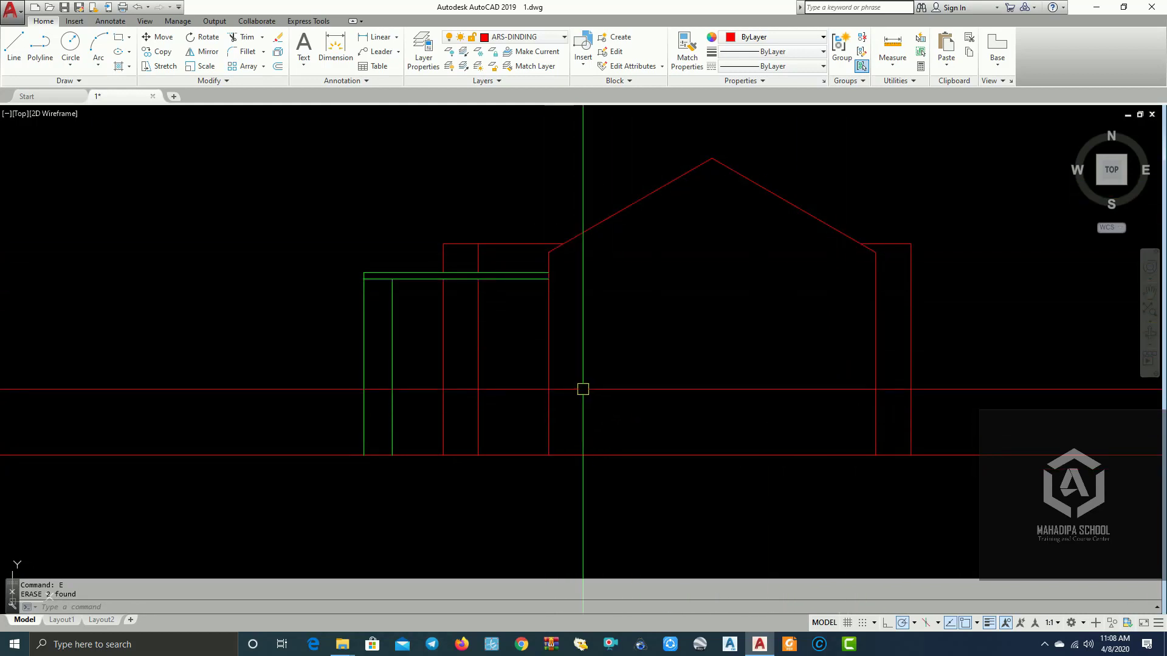
{"action": "scroll", "coordinate": [583, 389], "scroll_direction": "down", "scroll_amount": 3}
{"action": "middle_click_drag", "start_coordinate": [606, 378], "coordinate": [578, 442]}
{"action": "middle_click_drag", "start_coordinate": [534, 322], "coordinate": [533, 412]}
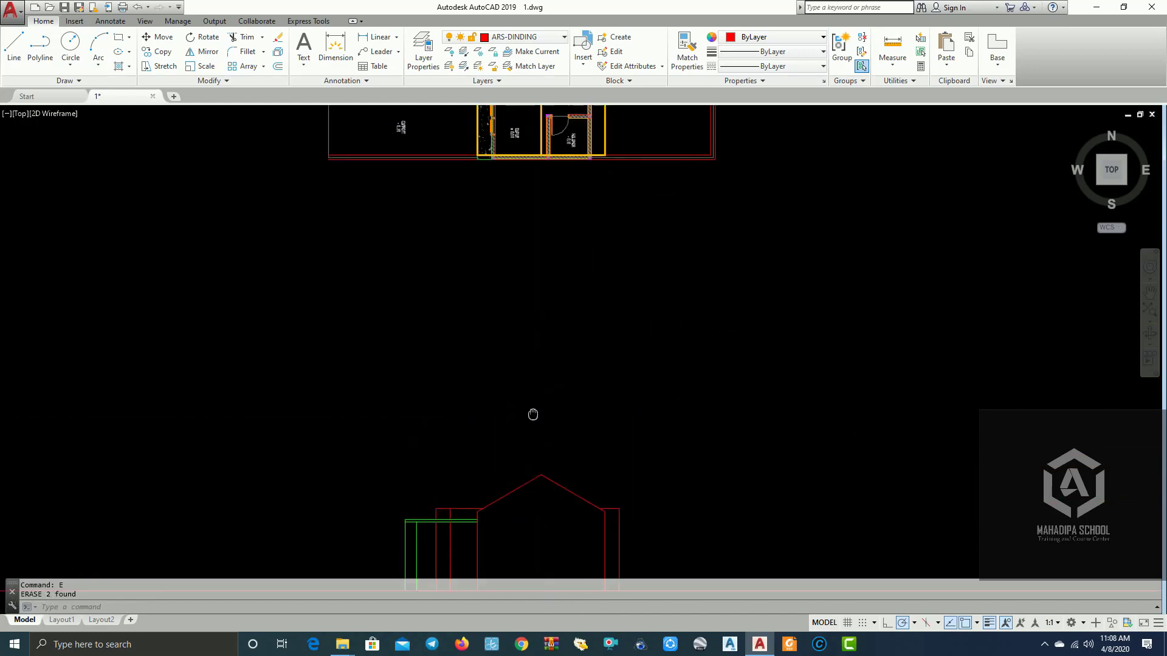
{"action": "middle_click_drag", "start_coordinate": [538, 206], "coordinate": [538, 299]}
{"action": "scroll", "coordinate": [538, 299], "scroll_direction": "up", "scroll_amount": 2}
{"action": "middle_click_drag", "start_coordinate": [474, 334], "coordinate": [452, 418]}
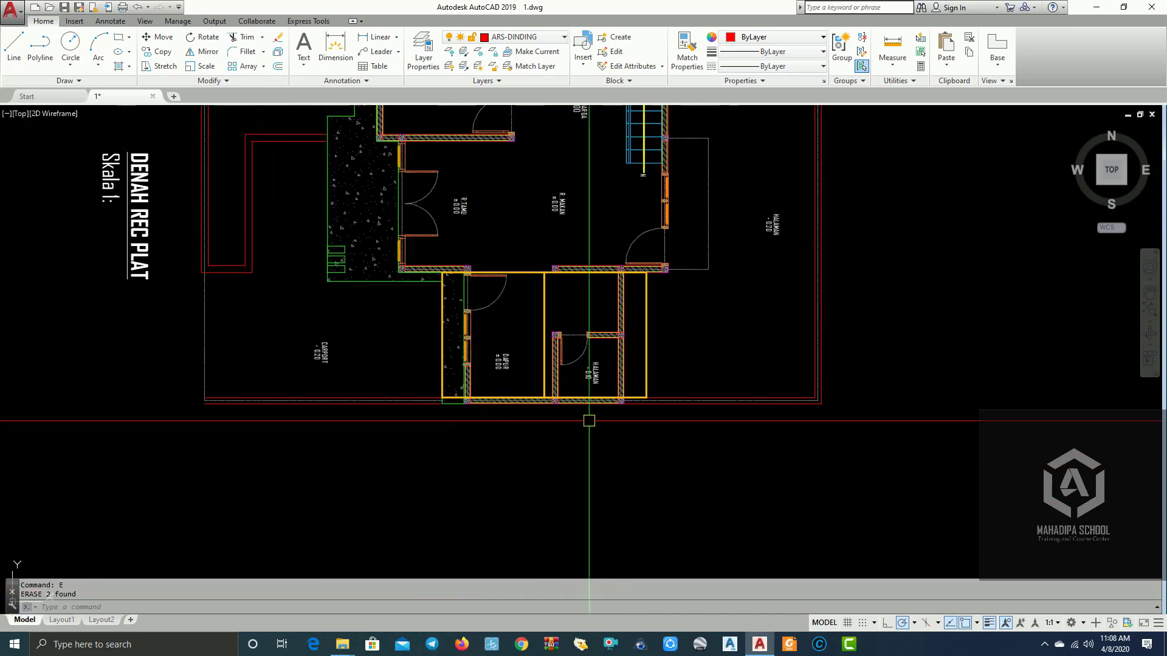
{"action": "middle_click_drag", "start_coordinate": [366, 189], "coordinate": [486, 251]}
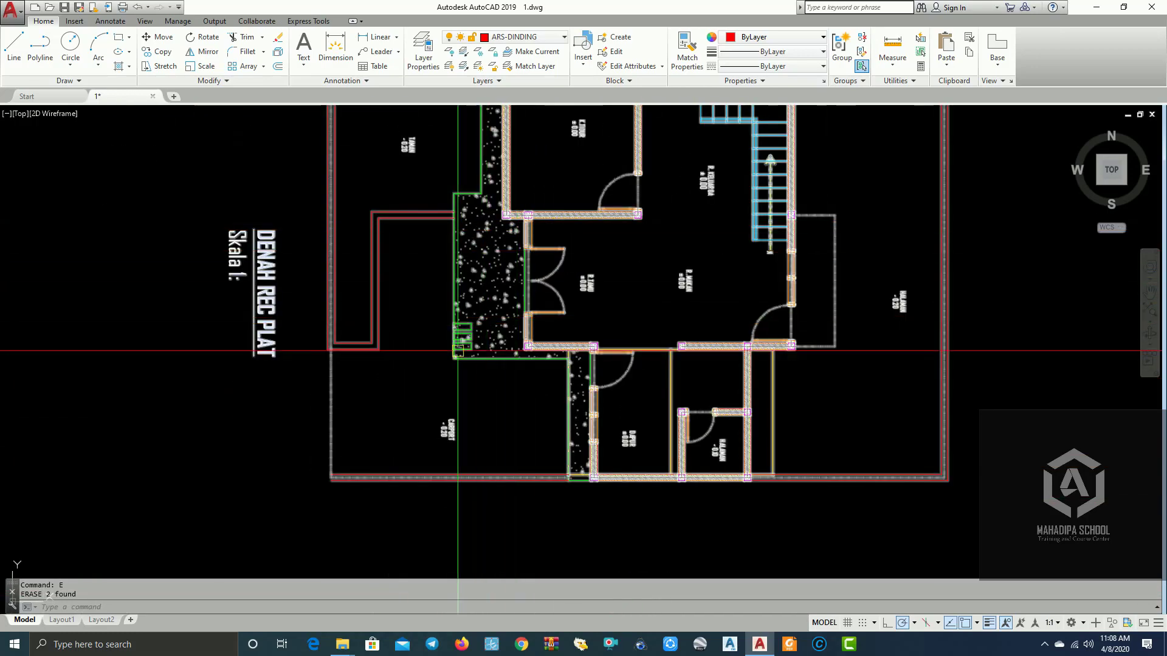
{"action": "scroll", "coordinate": [460, 357], "scroll_direction": "down", "scroll_amount": 1}
{"action": "scroll", "coordinate": [489, 258], "scroll_direction": "down", "scroll_amount": 2}
{"action": "scroll", "coordinate": [491, 327], "scroll_direction": "up", "scroll_amount": 1}
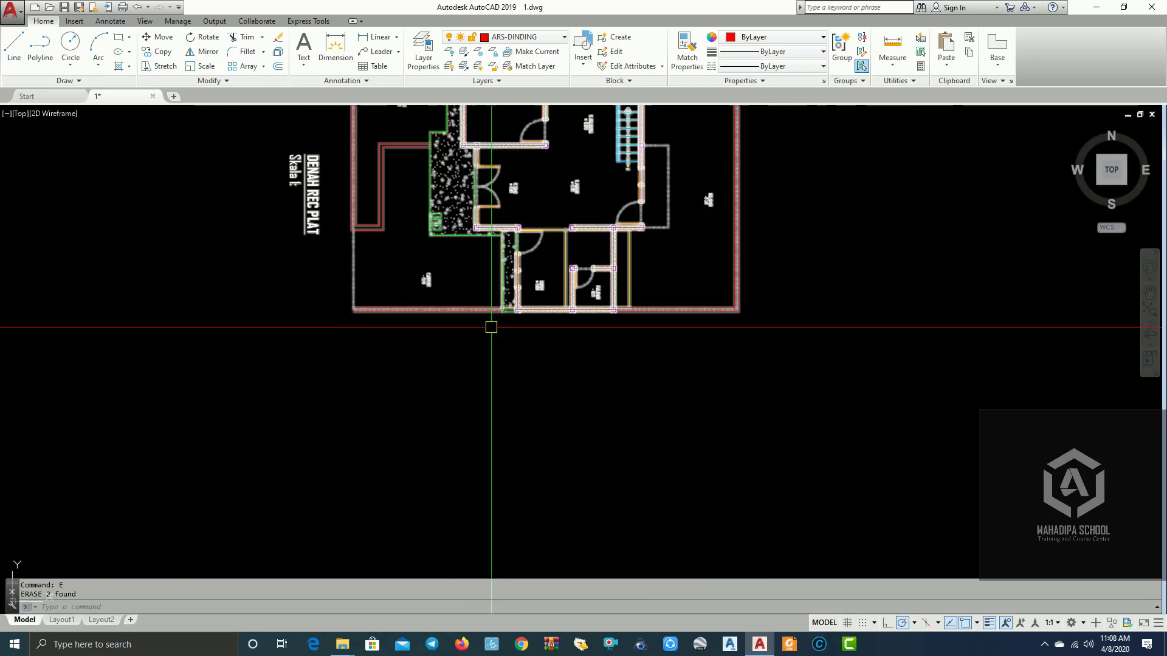
{"action": "scroll", "coordinate": [503, 377], "scroll_direction": "down", "scroll_amount": 2}
{"action": "middle_click_drag", "start_coordinate": [503, 377], "coordinate": [482, 290]}
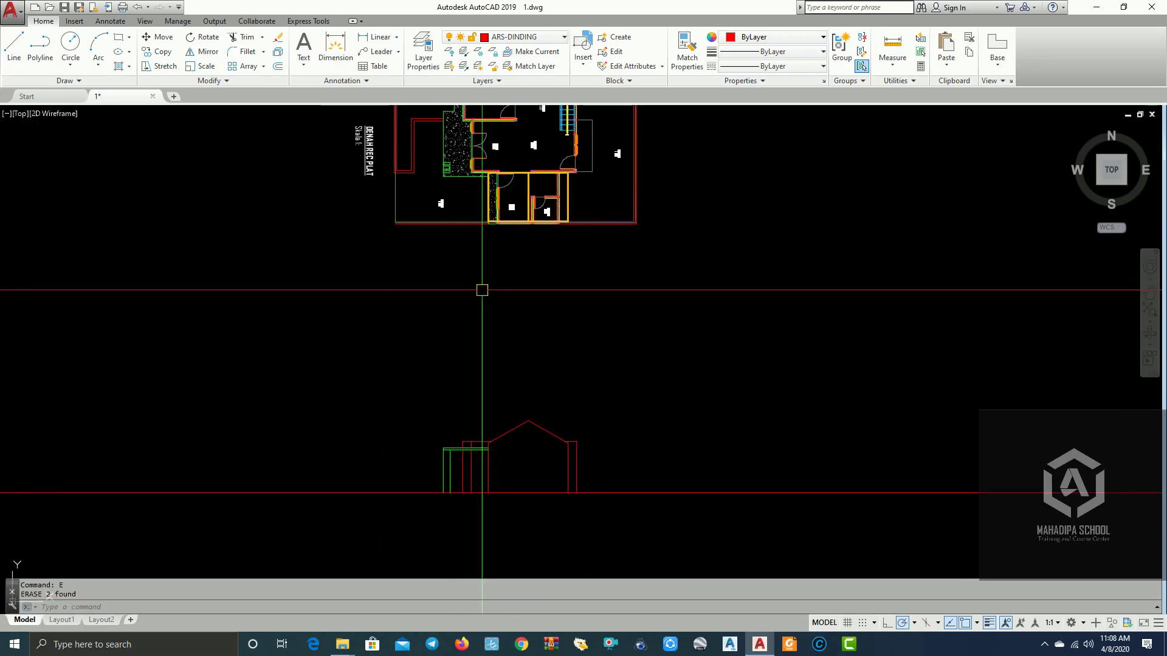
{"action": "scroll", "coordinate": [485, 243], "scroll_direction": "up", "scroll_amount": 2}
{"action": "scroll", "coordinate": [504, 212], "scroll_direction": "up", "scroll_amount": 2}
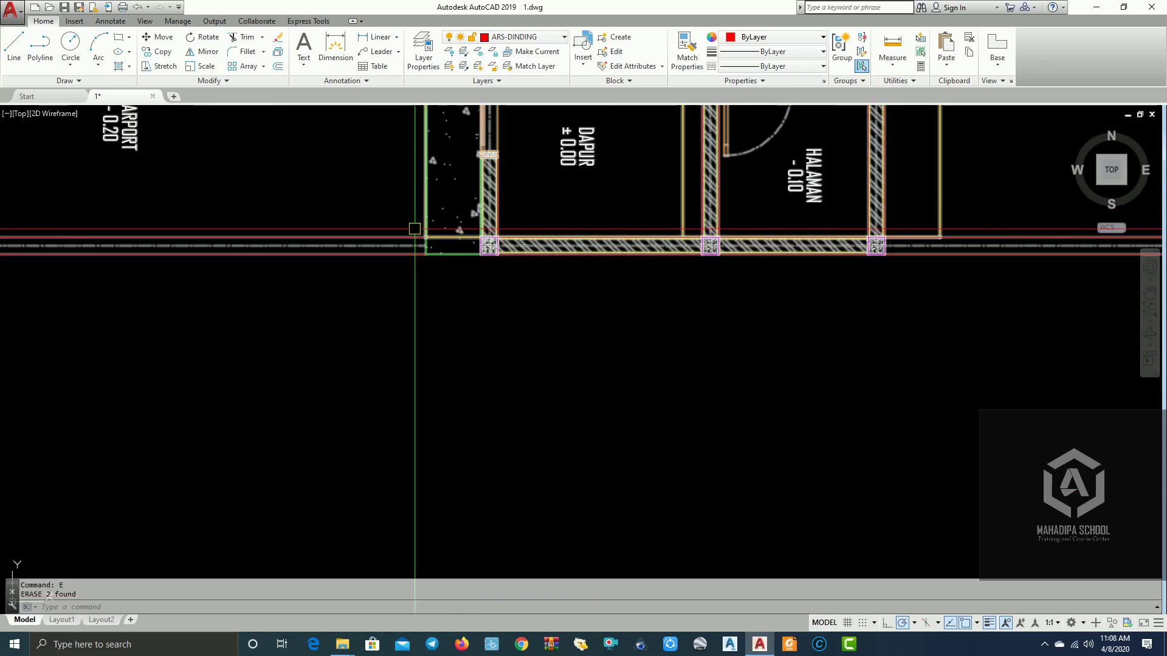
{"action": "scroll", "coordinate": [424, 228], "scroll_direction": "up", "scroll_amount": 2}
{"action": "scroll", "coordinate": [429, 230], "scroll_direction": "down", "scroll_amount": 1}
{"action": "scroll", "coordinate": [516, 249], "scroll_direction": "down", "scroll_amount": 2}
{"action": "scroll", "coordinate": [540, 301], "scroll_direction": "down", "scroll_amount": 1}
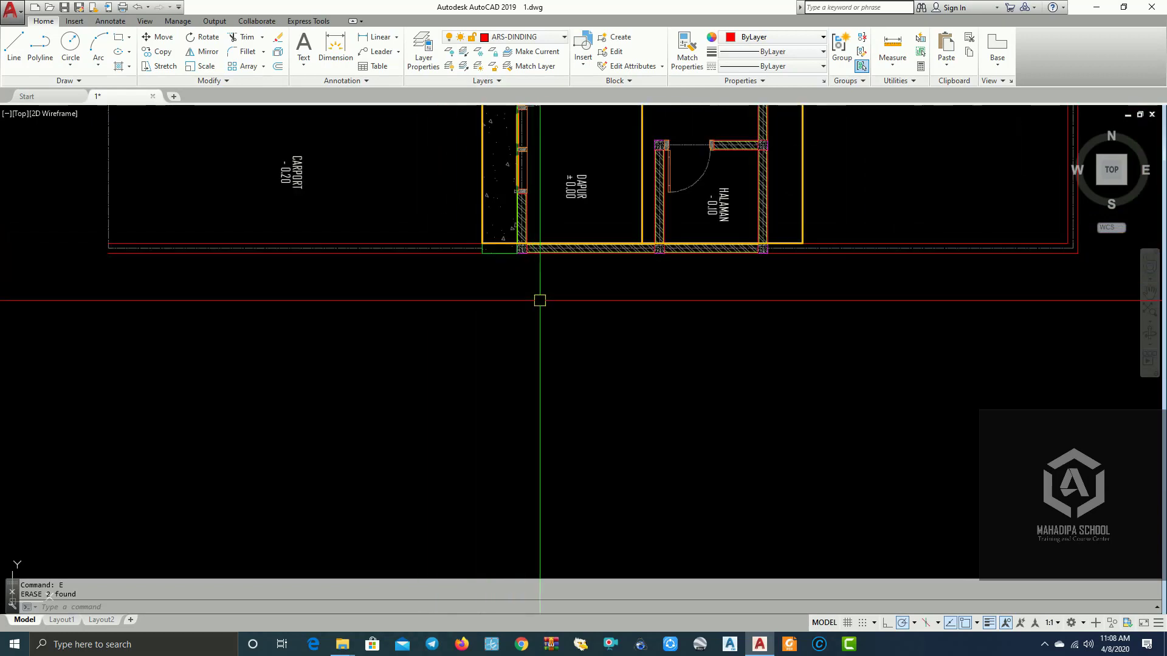
{"action": "scroll", "coordinate": [540, 300], "scroll_direction": "down", "scroll_amount": 3}
{"action": "scroll", "coordinate": [521, 417], "scroll_direction": "up", "scroll_amount": 3}
{"action": "scroll", "coordinate": [583, 435], "scroll_direction": "up", "scroll_amount": 1}
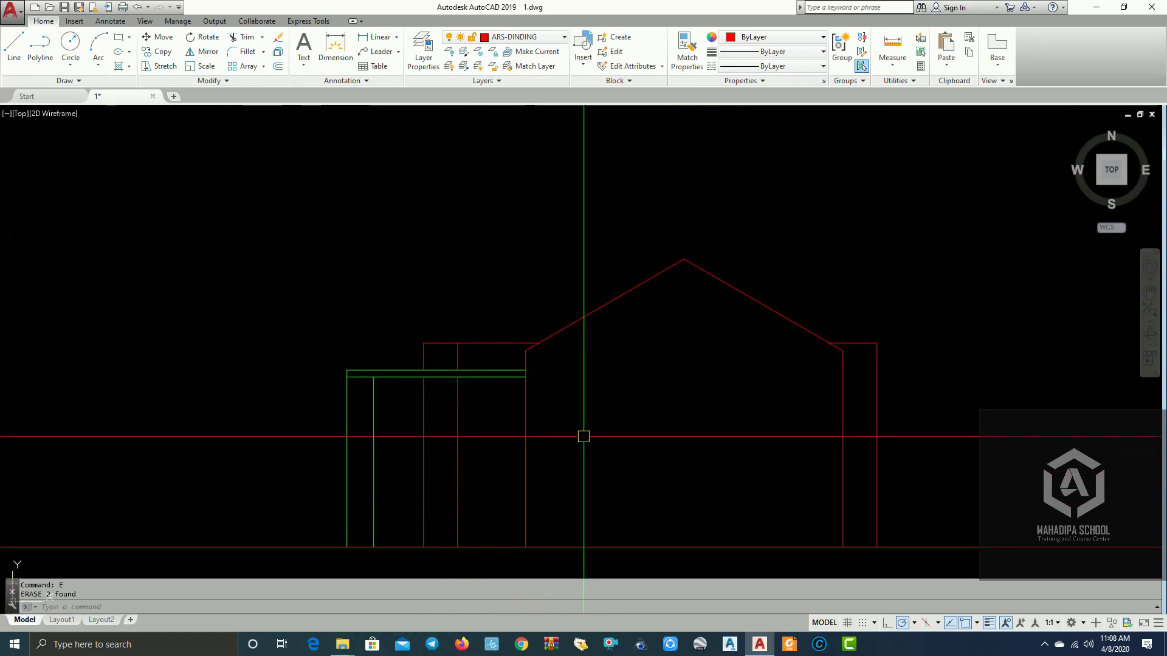
{"action": "mouse_move", "coordinate": [583, 436]}
{"action": "middle_mouse_down"}
{"action": "mouse_move", "coordinate": [590, 396]}
{"action": "mouse_move", "coordinate": [508, 403]}
{"action": "mouse_move", "coordinate": [579, 409]}
{"action": "mouse_move", "coordinate": [660, 382]}
{"action": "middle_mouse_up"}
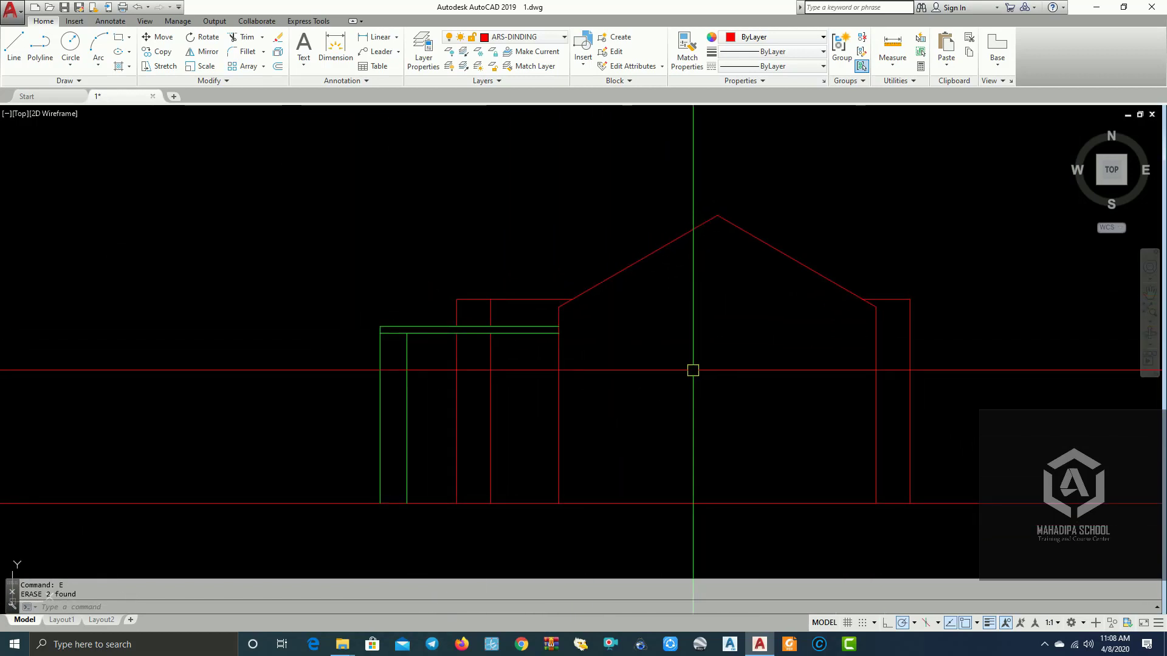
{"action": "scroll", "coordinate": [668, 401], "scroll_direction": "down", "scroll_amount": 2}
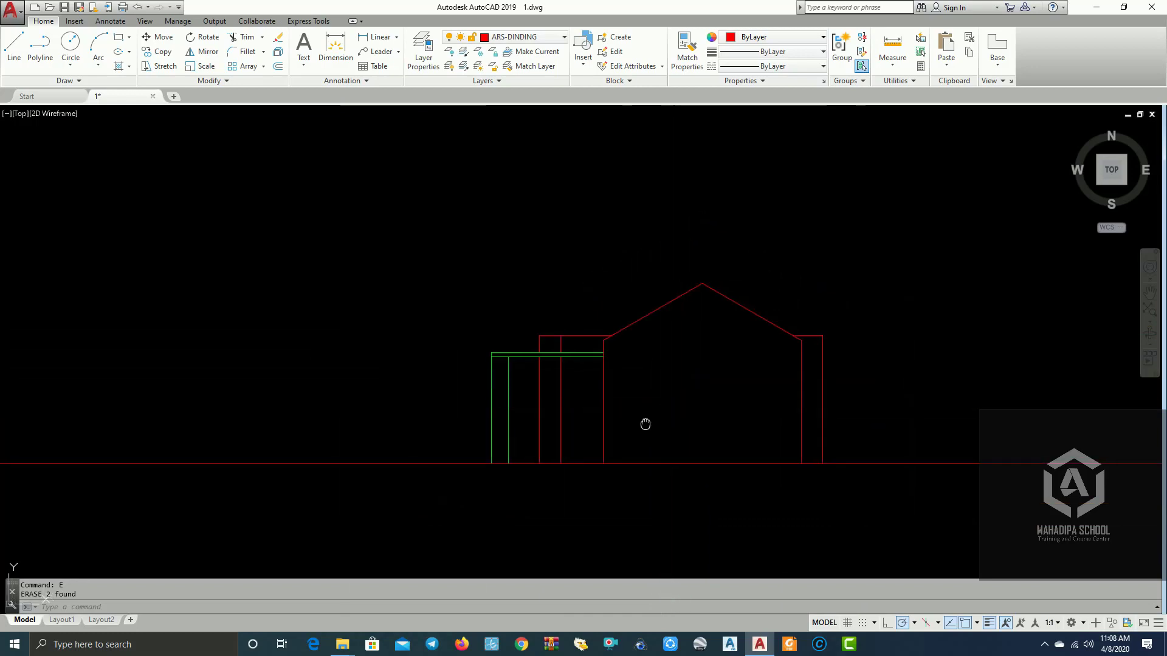
{"action": "scroll", "coordinate": [647, 425], "scroll_direction": "down", "scroll_amount": 4}
{"action": "mouse_move", "coordinate": [633, 433]}
{"action": "middle_mouse_down"}
{"action": "mouse_move", "coordinate": [571, 448]}
{"action": "mouse_move", "coordinate": [575, 433]}
{"action": "mouse_move", "coordinate": [600, 429]}
{"action": "mouse_move", "coordinate": [527, 516]}
{"action": "middle_mouse_up"}
{"action": "scroll", "coordinate": [406, 276], "scroll_direction": "up", "scroll_amount": 4}
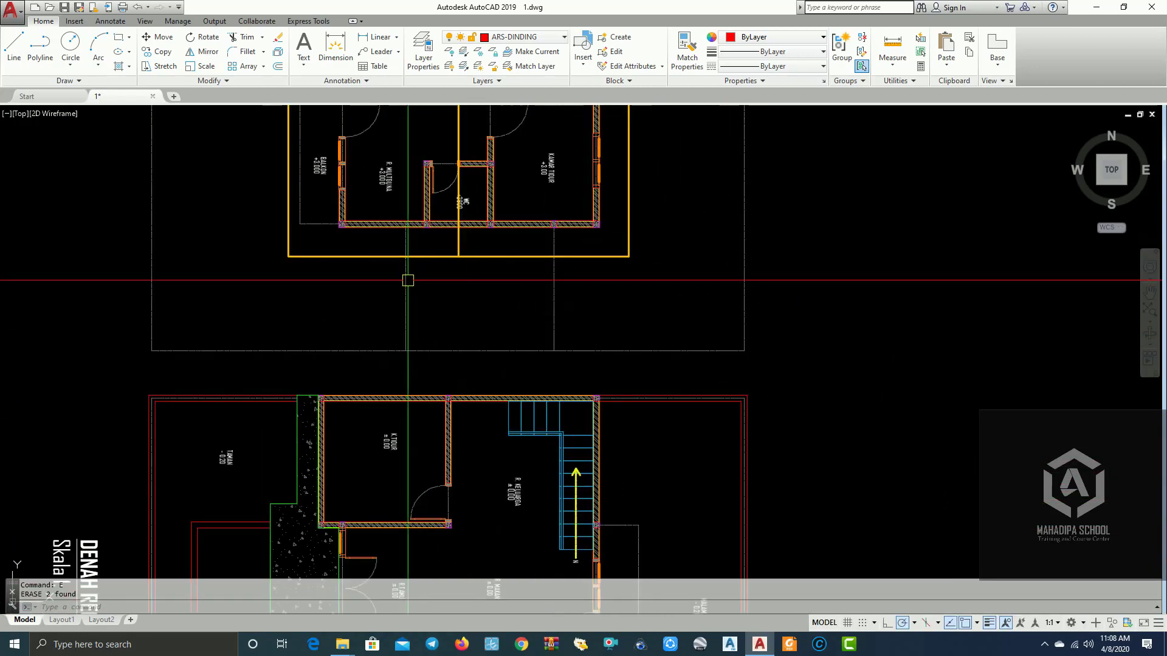
{"action": "scroll", "coordinate": [354, 245], "scroll_direction": "up", "scroll_amount": 4}
{"action": "scroll", "coordinate": [842, 201], "scroll_direction": "down", "scroll_amount": 4}
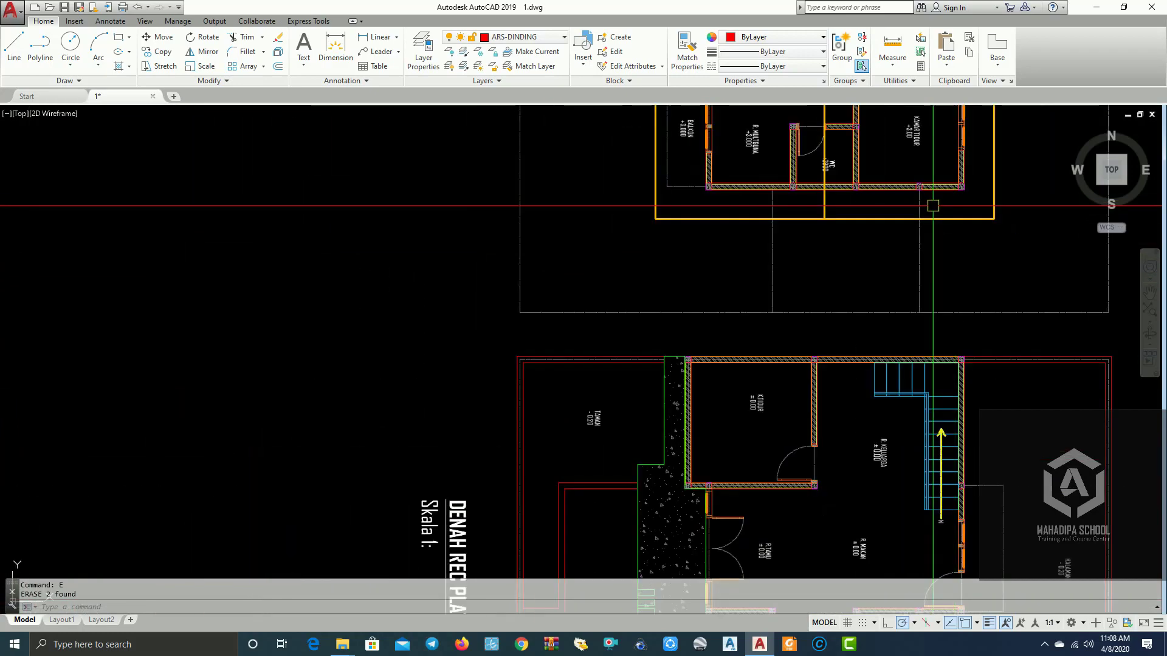
{"action": "scroll", "coordinate": [626, 383], "scroll_direction": "down", "scroll_amount": 3}
{"action": "scroll", "coordinate": [535, 285], "scroll_direction": "up", "scroll_amount": 5}
- Offset the elevation's top line 3000 upward
{"action": "scroll", "coordinate": [522, 265], "scroll_direction": "down", "scroll_amount": 4}
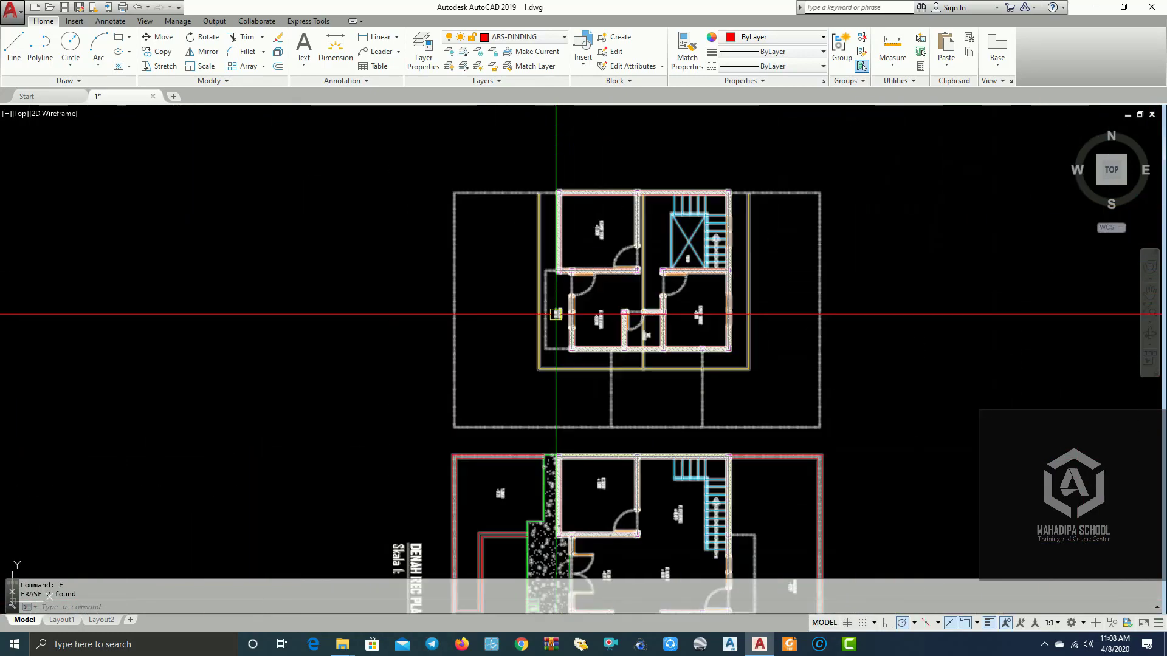
{"action": "middle_click_drag", "start_coordinate": [522, 265], "coordinate": [505, 121]}
{"action": "middle_click_drag", "start_coordinate": [486, 547], "coordinate": [482, 213]}
{"action": "scroll", "coordinate": [519, 289], "scroll_direction": "down", "scroll_amount": 3}
{"action": "scroll", "coordinate": [519, 372], "scroll_direction": "up", "scroll_amount": 5}
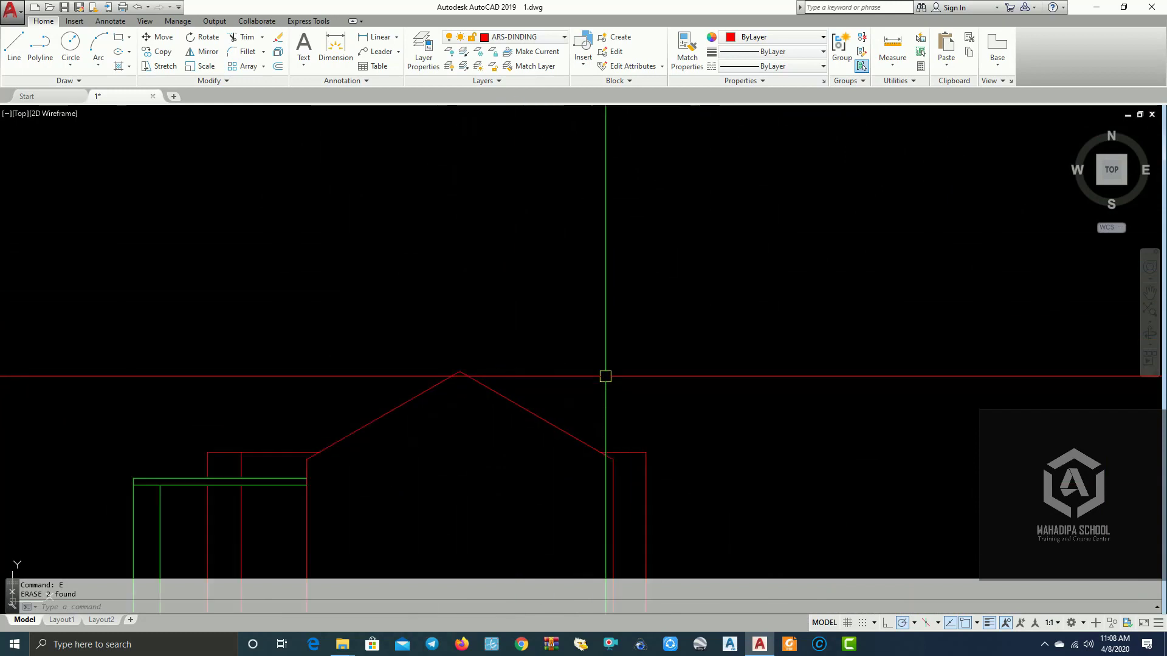
{"action": "middle_click_drag", "start_coordinate": [266, 443], "coordinate": [481, 422]}
{"action": "scroll", "coordinate": [484, 413], "scroll_direction": "down", "scroll_amount": 2}
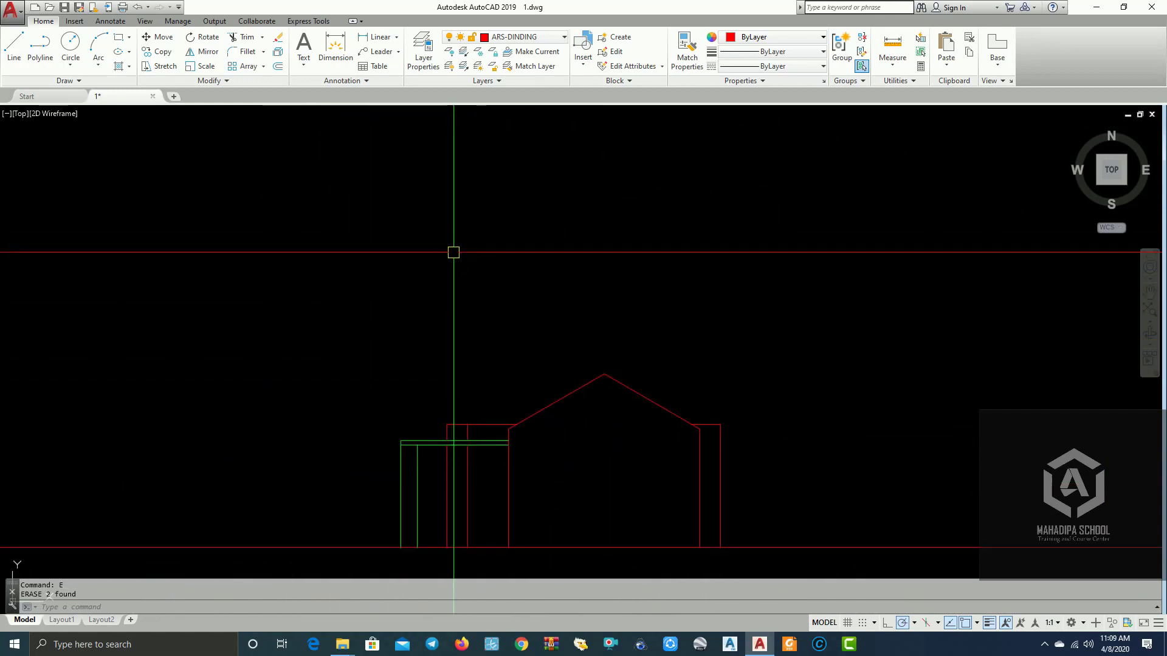
{"action": "type", "text": "o"}
{"action": "key", "text": "Return"}
{"action": "type", "text": "30"}
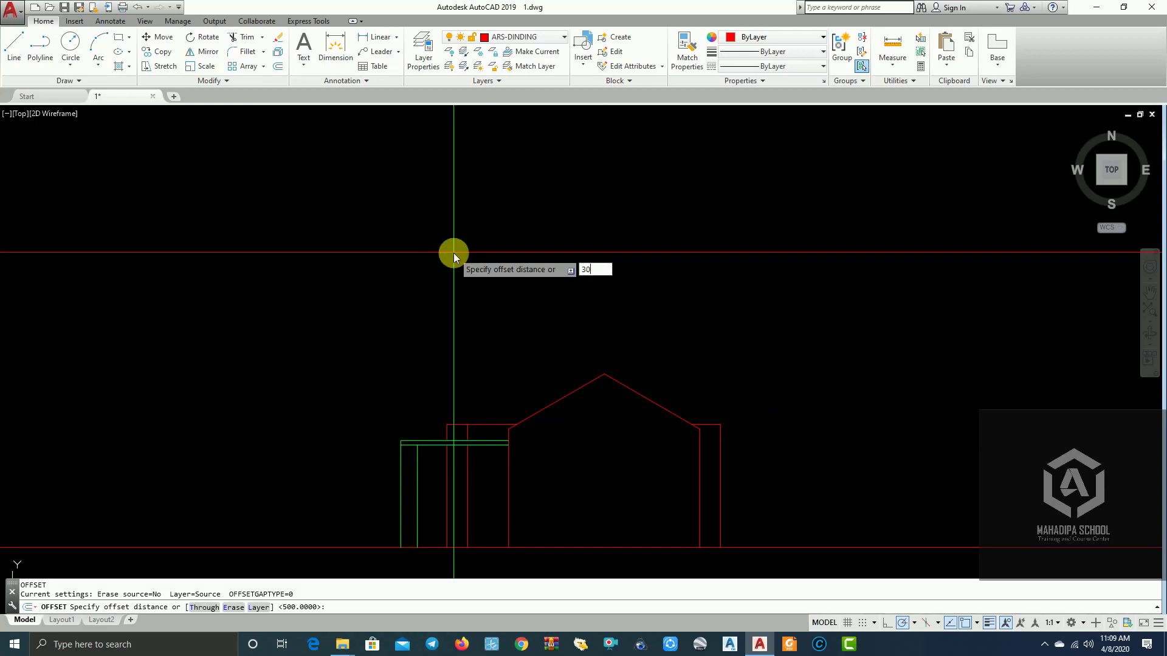
{"action": "type", "text": "00"}
{"action": "key", "text": "Return"}
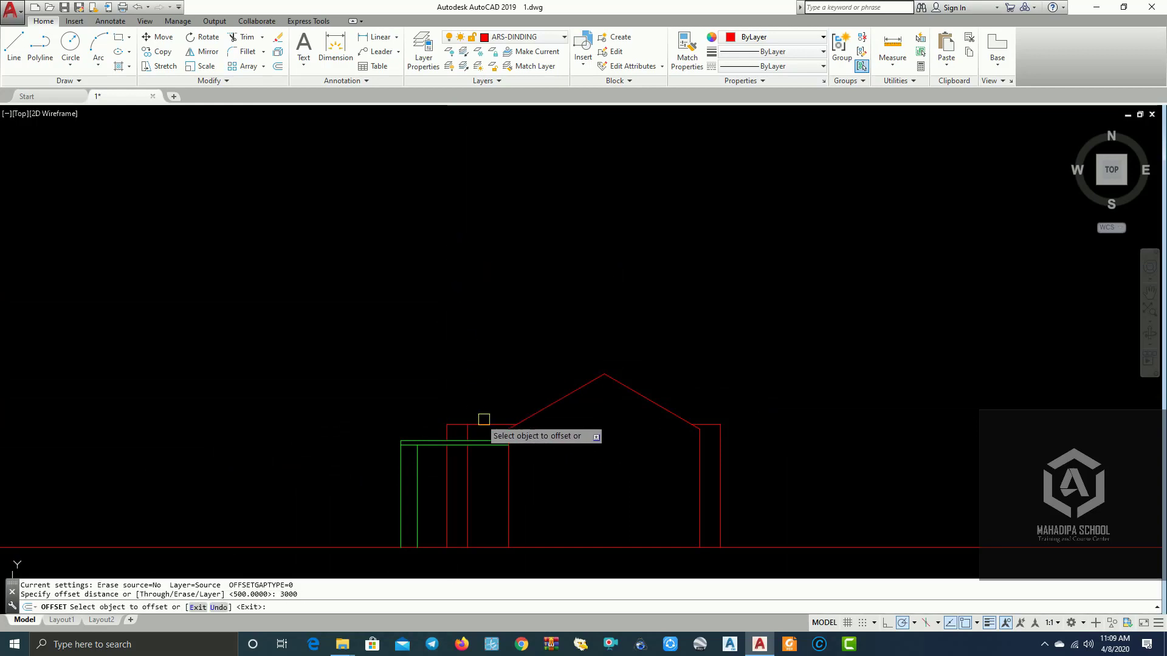
{"action": "left_click", "coordinate": [489, 423]}
{"action": "left_click", "coordinate": [508, 308]}
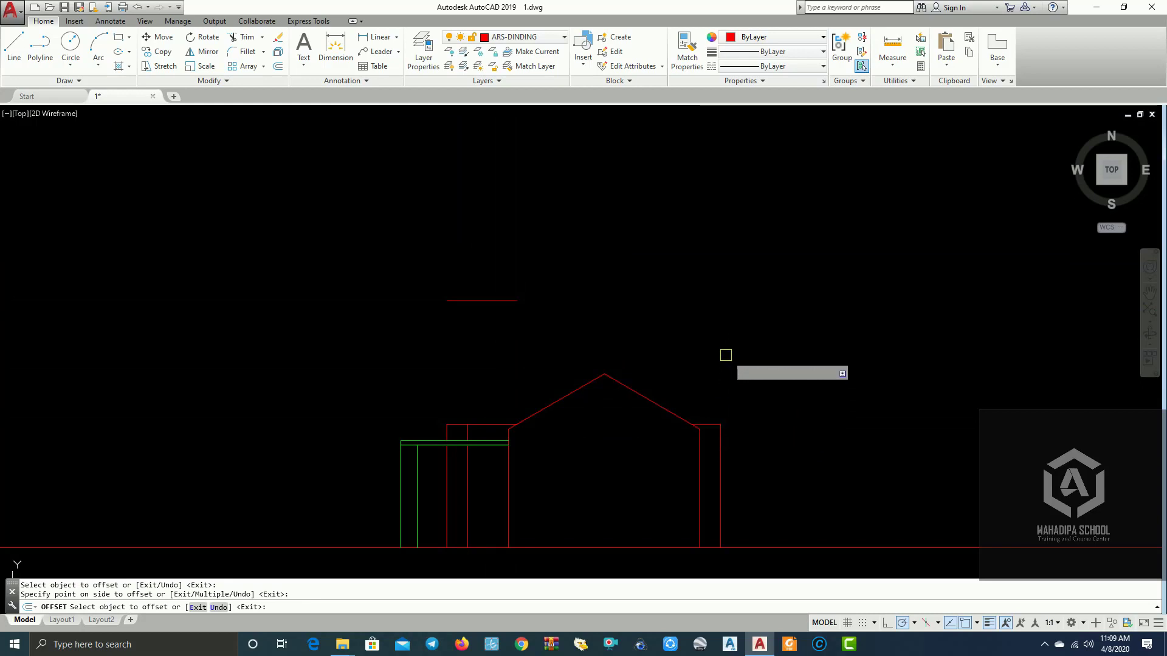
- Erase the short right-eave line and stretch the top horizontal line across the house
{"action": "scroll", "coordinate": [710, 426], "scroll_direction": "up", "scroll_amount": 2}
{"action": "key", "text": "Escape"}
{"action": "left_click", "coordinate": [705, 423]}
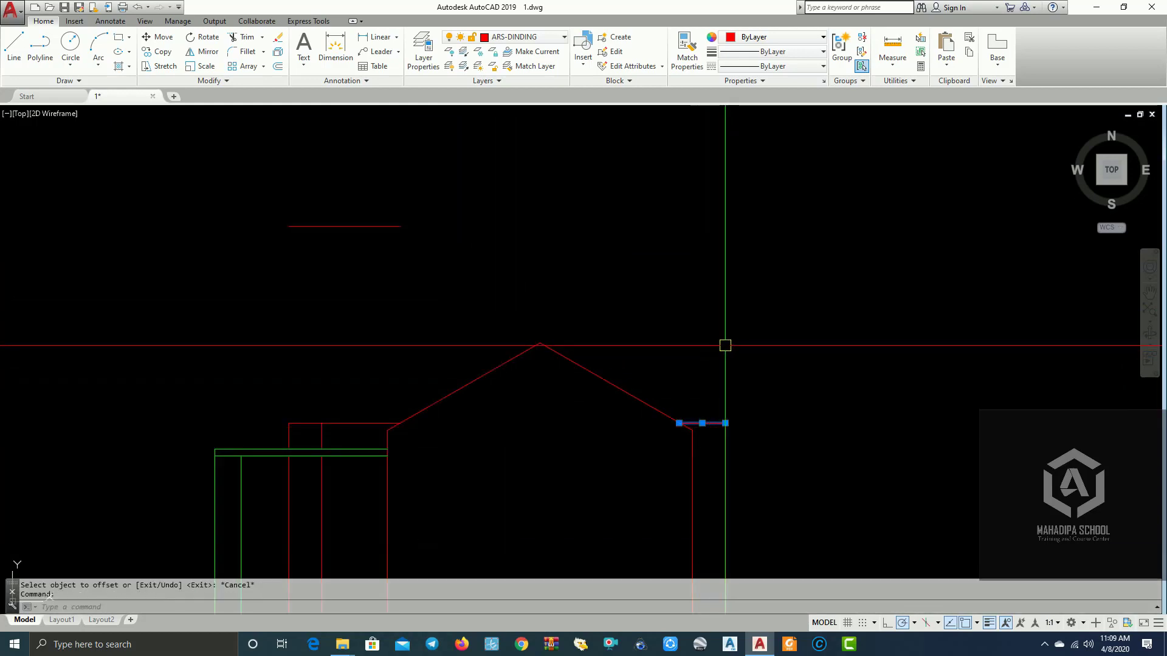
{"action": "type", "text": "E"}
{"action": "left_click", "coordinate": [373, 212]}
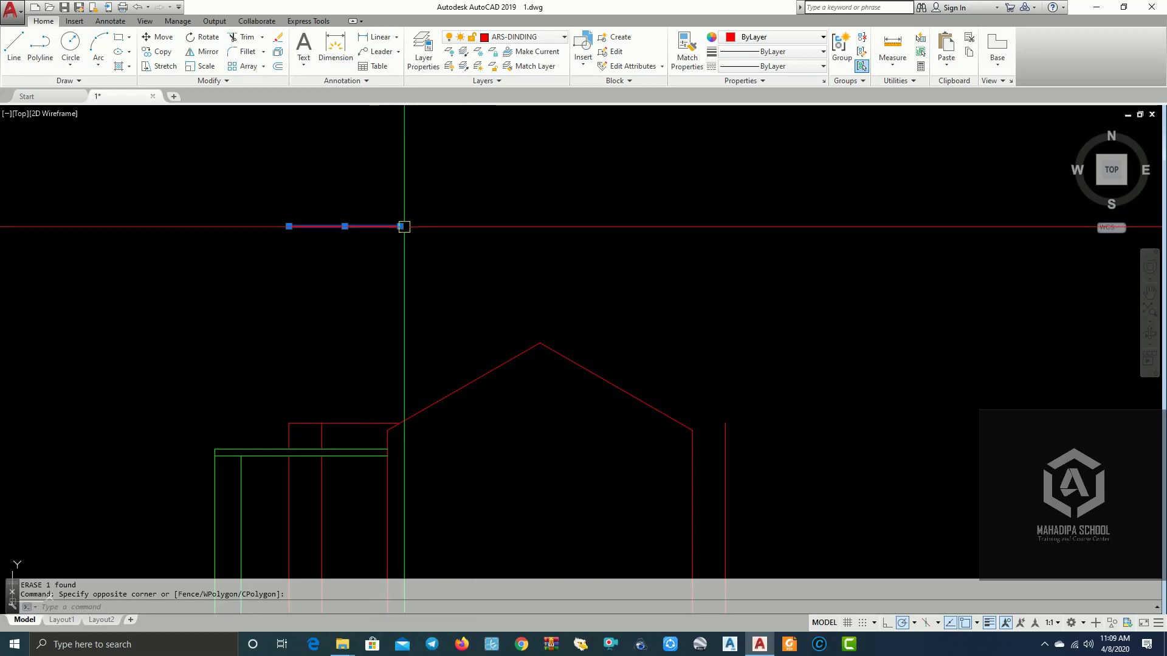
{"action": "left_click", "coordinate": [949, 226]}
{"action": "key", "text": "Escape"}
{"action": "scroll", "coordinate": [894, 323], "scroll_direction": "down", "scroll_amount": 3}
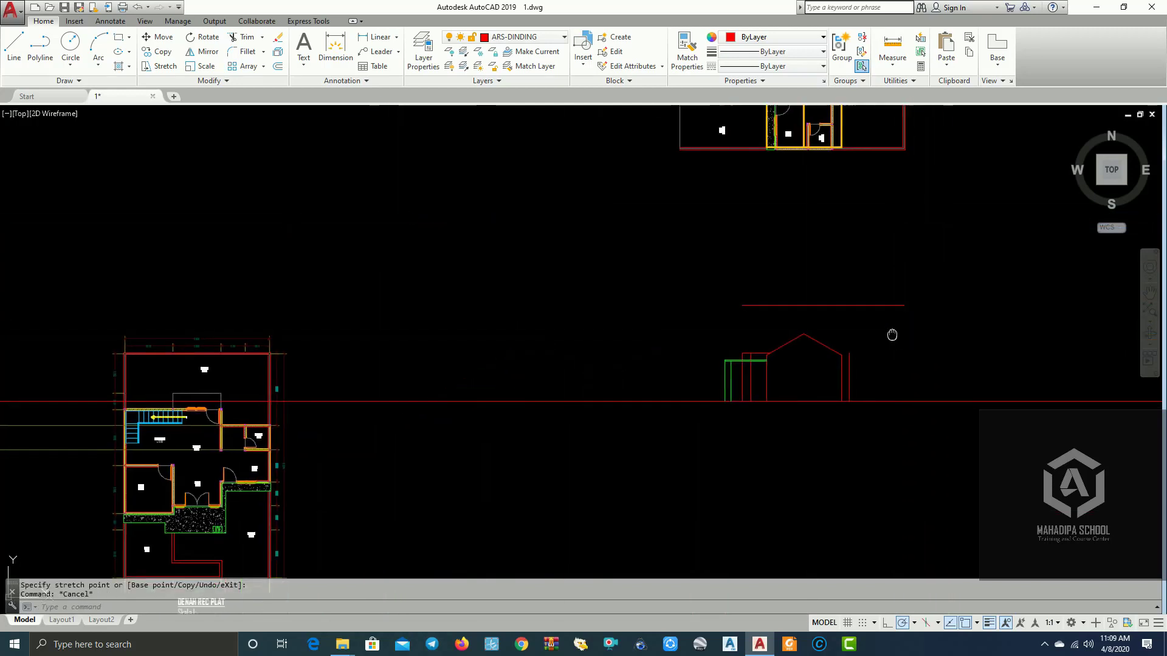
{"action": "middle_click_drag", "start_coordinate": [891, 333], "coordinate": [569, 323]}
{"action": "scroll", "coordinate": [620, 299], "scroll_direction": "up", "scroll_amount": 2}
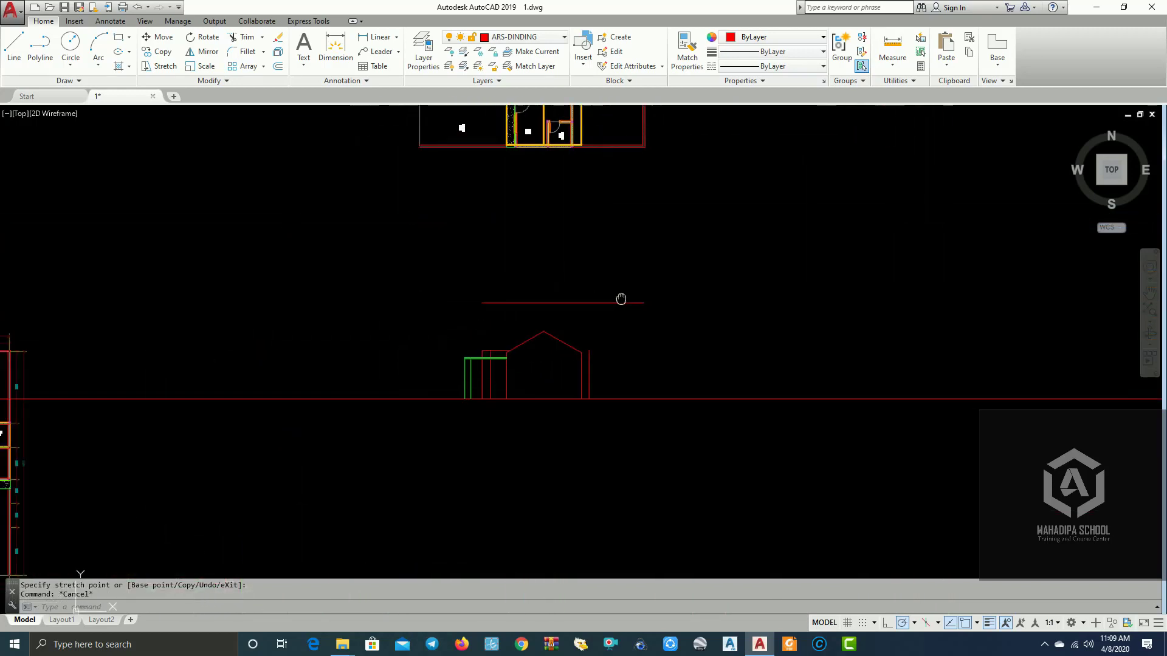
{"action": "scroll", "coordinate": [693, 331], "scroll_direction": "up", "scroll_amount": 2}
{"action": "mouse_move", "coordinate": [692, 331]}
{"action": "middle_mouse_down"}
{"action": "mouse_move", "coordinate": [669, 448]}
{"action": "mouse_move", "coordinate": [508, 460]}
{"action": "mouse_move", "coordinate": [599, 359]}
{"action": "mouse_move", "coordinate": [697, 335]}
{"action": "mouse_move", "coordinate": [768, 352]}
{"action": "mouse_move", "coordinate": [626, 373]}
{"action": "mouse_move", "coordinate": [682, 370]}
{"action": "middle_mouse_up"}
{"action": "scroll", "coordinate": [664, 357], "scroll_direction": "down", "scroll_amount": 2}
{"action": "type", "text": "X"}
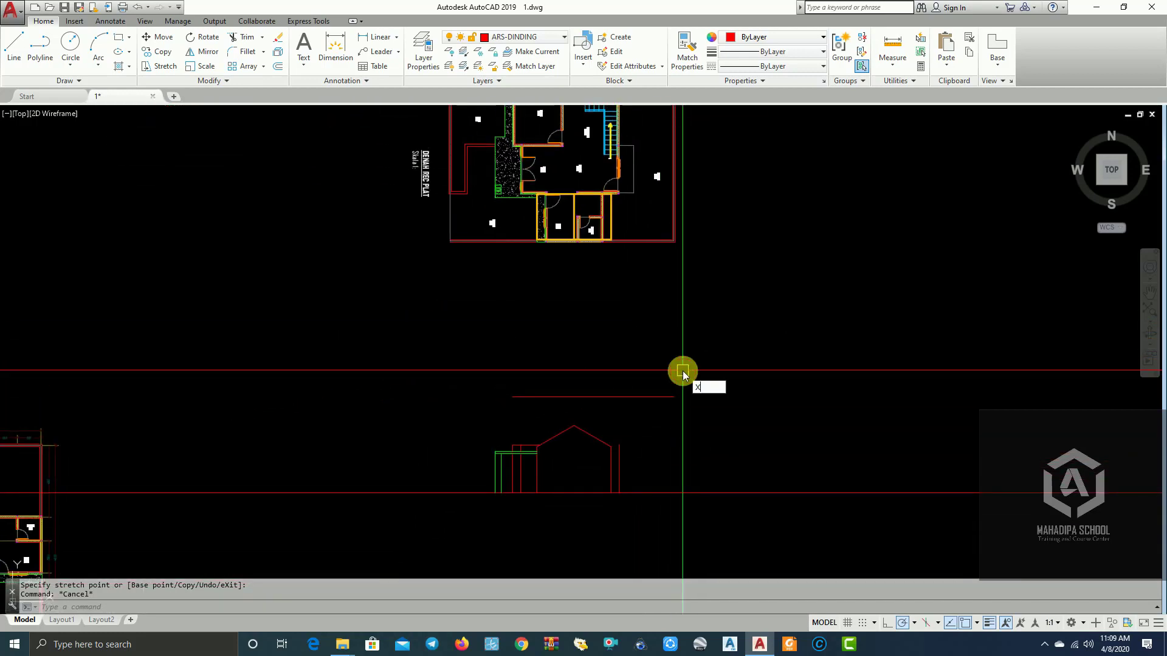
- Drop vertical construction lines from the upper floor plan's wall edges
{"action": "type", "text": "l"}
{"action": "key", "text": "Return"}
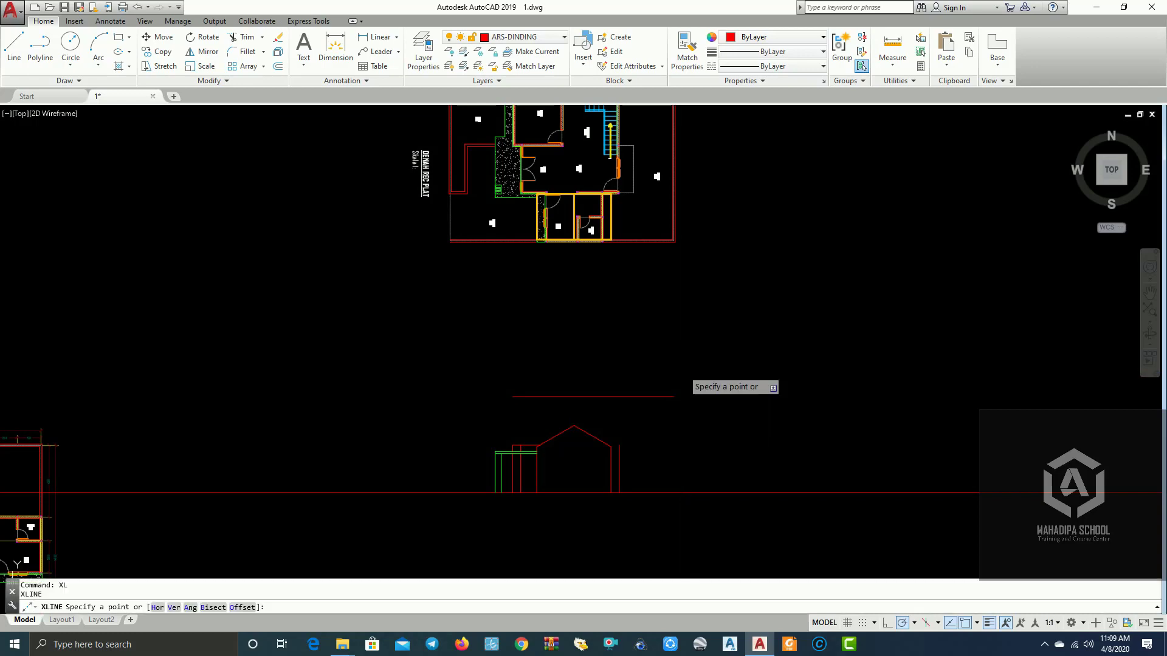
{"action": "type", "text": "V"}
{"action": "key", "text": "Return"}
{"action": "scroll", "coordinate": [625, 310], "scroll_direction": "down", "scroll_amount": 2}
{"action": "scroll", "coordinate": [493, 322], "scroll_direction": "up", "scroll_amount": 2}
{"action": "scroll", "coordinate": [486, 280], "scroll_direction": "up", "scroll_amount": 3}
{"action": "middle_click_drag", "start_coordinate": [480, 279], "coordinate": [435, 350]}
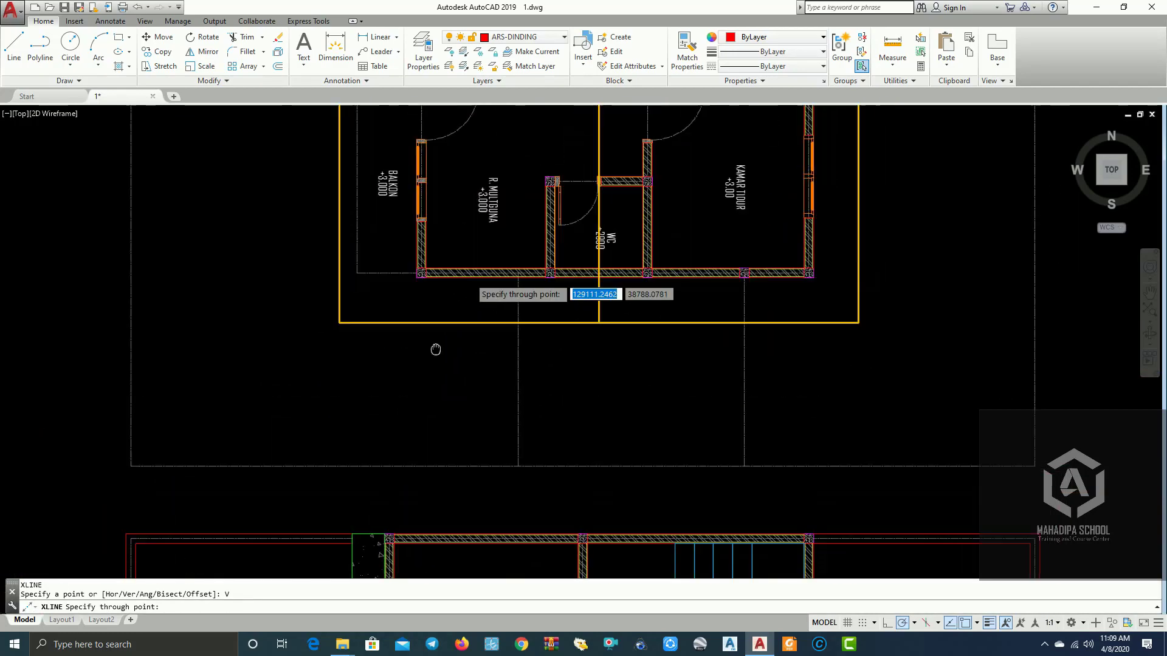
{"action": "scroll", "coordinate": [425, 309], "scroll_direction": "up", "scroll_amount": 4}
{"action": "left_click", "coordinate": [395, 250]}
{"action": "scroll", "coordinate": [519, 288], "scroll_direction": "down", "scroll_amount": 4}
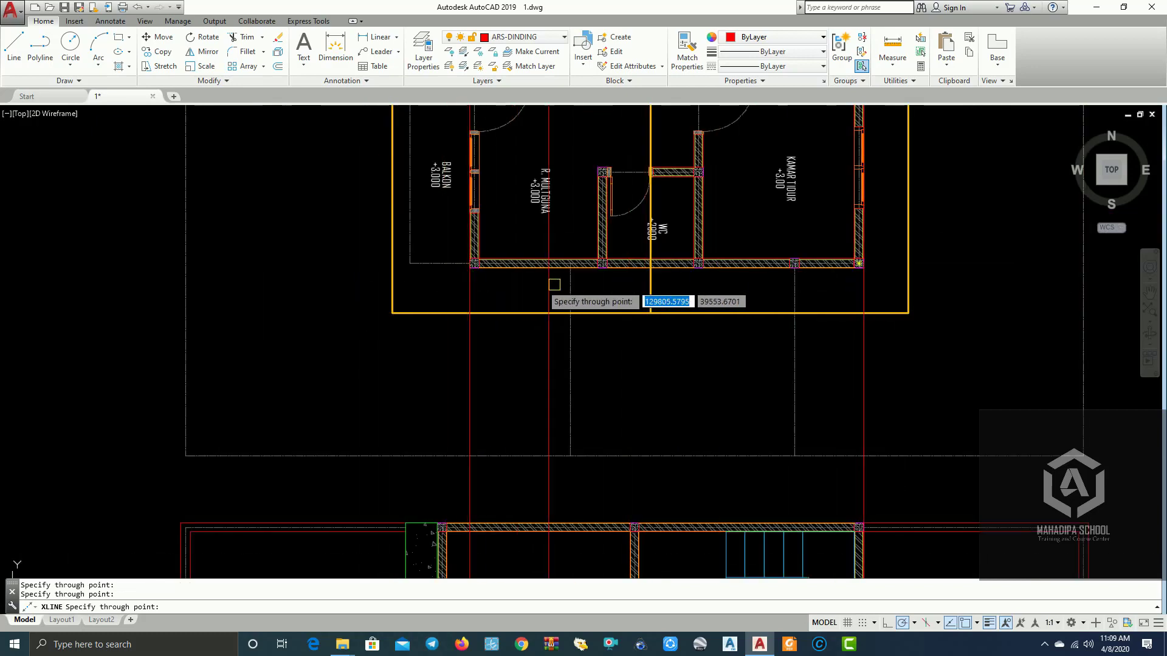
{"action": "scroll", "coordinate": [895, 286], "scroll_direction": "down", "scroll_amount": 2}
{"action": "scroll", "coordinate": [608, 304], "scroll_direction": "up", "scroll_amount": 4}
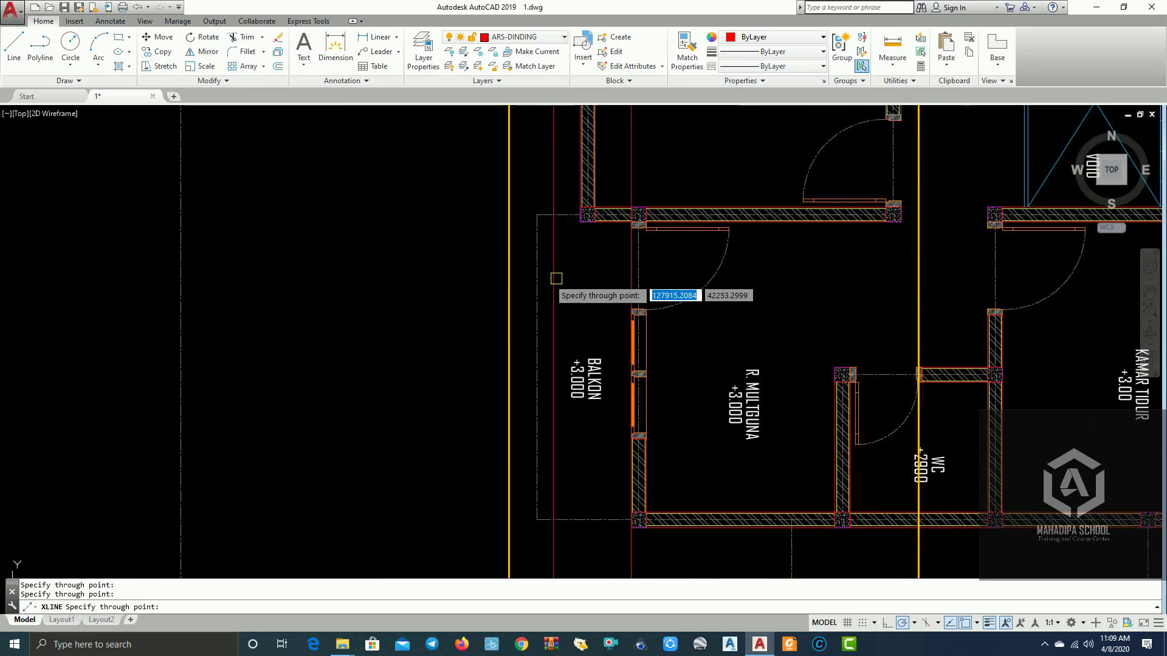
{"action": "scroll", "coordinate": [583, 241], "scroll_direction": "up", "scroll_amount": 2}
{"action": "scroll", "coordinate": [534, 286], "scroll_direction": "down", "scroll_amount": 8}
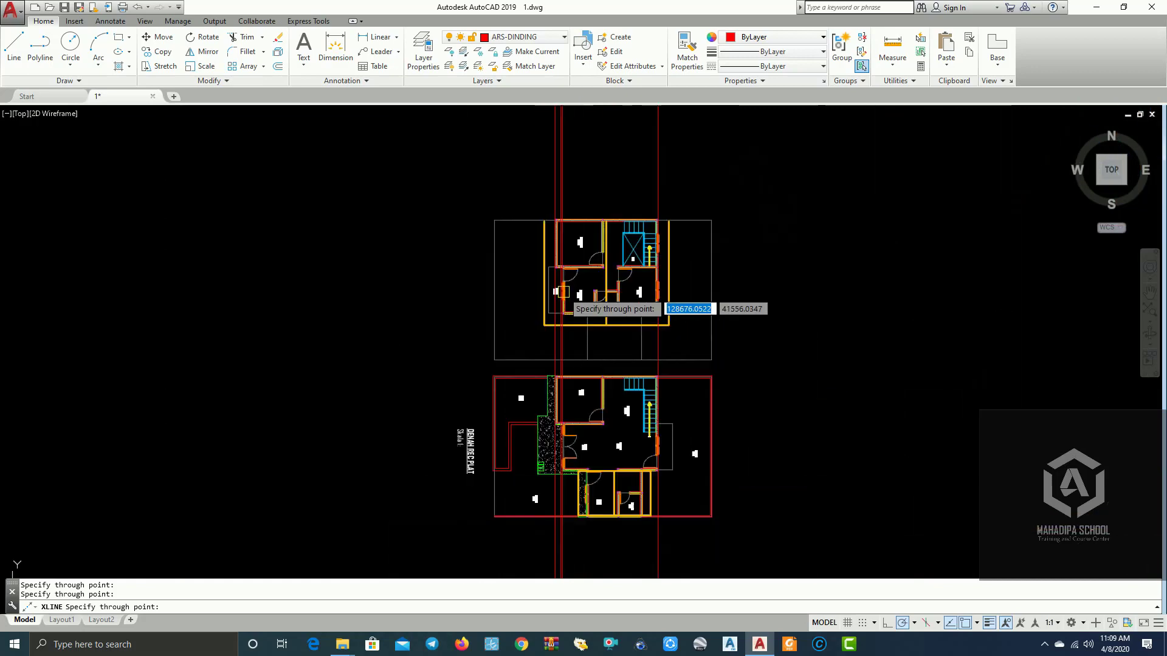
{"action": "scroll", "coordinate": [510, 237], "scroll_direction": "up", "scroll_amount": 3}
{"action": "scroll", "coordinate": [662, 268], "scroll_direction": "up", "scroll_amount": 4}
{"action": "scroll", "coordinate": [681, 310], "scroll_direction": "up", "scroll_amount": 1}
{"action": "key", "text": "Return"}
- Pull the upper horizontal line's right end back to the new guide
{"action": "scroll", "coordinate": [681, 310], "scroll_direction": "up", "scroll_amount": 2}
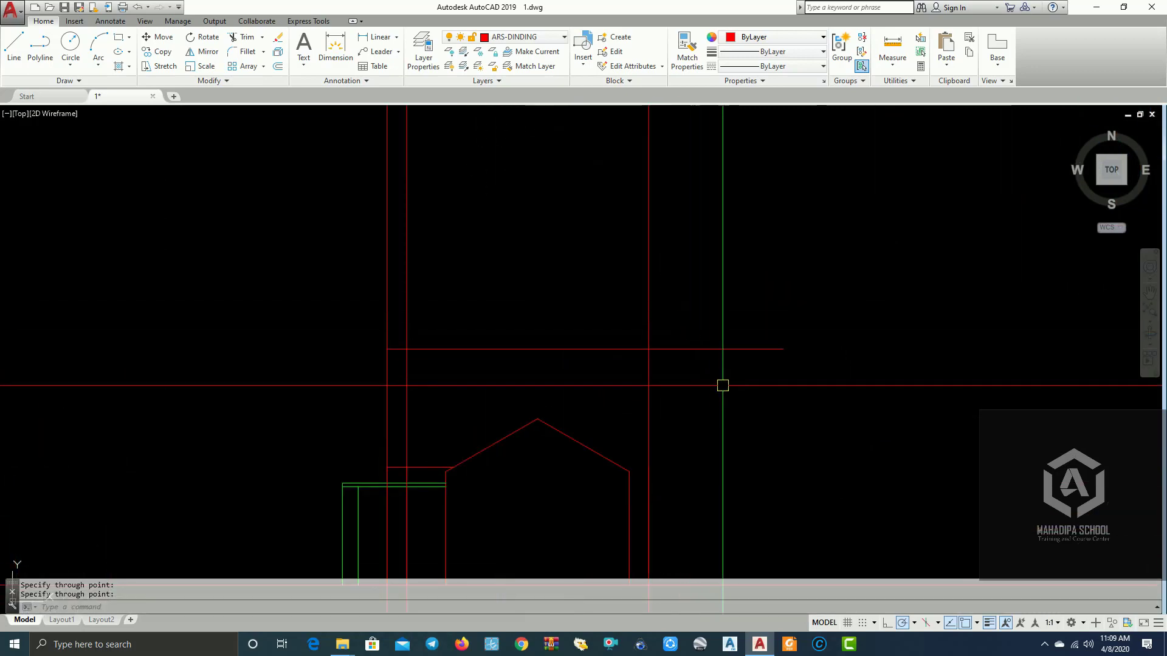
{"action": "left_click_drag", "start_coordinate": [722, 385], "coordinate": [728, 307]}
{"action": "left_click", "coordinate": [783, 348]}
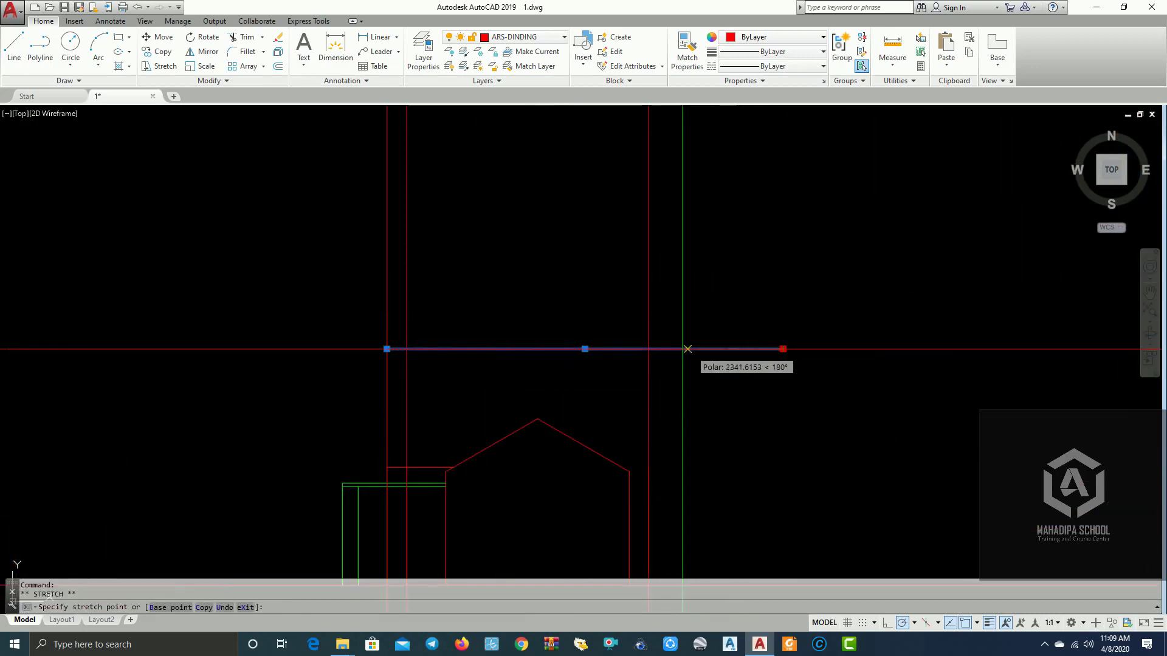
{"action": "key", "text": "Escape"}
{"action": "scroll", "coordinate": [741, 338], "scroll_direction": "down", "scroll_amount": 4}
- Trim the vertical guides sticking out above the top edge
{"action": "scroll", "coordinate": [741, 335], "scroll_direction": "up", "scroll_amount": 2}
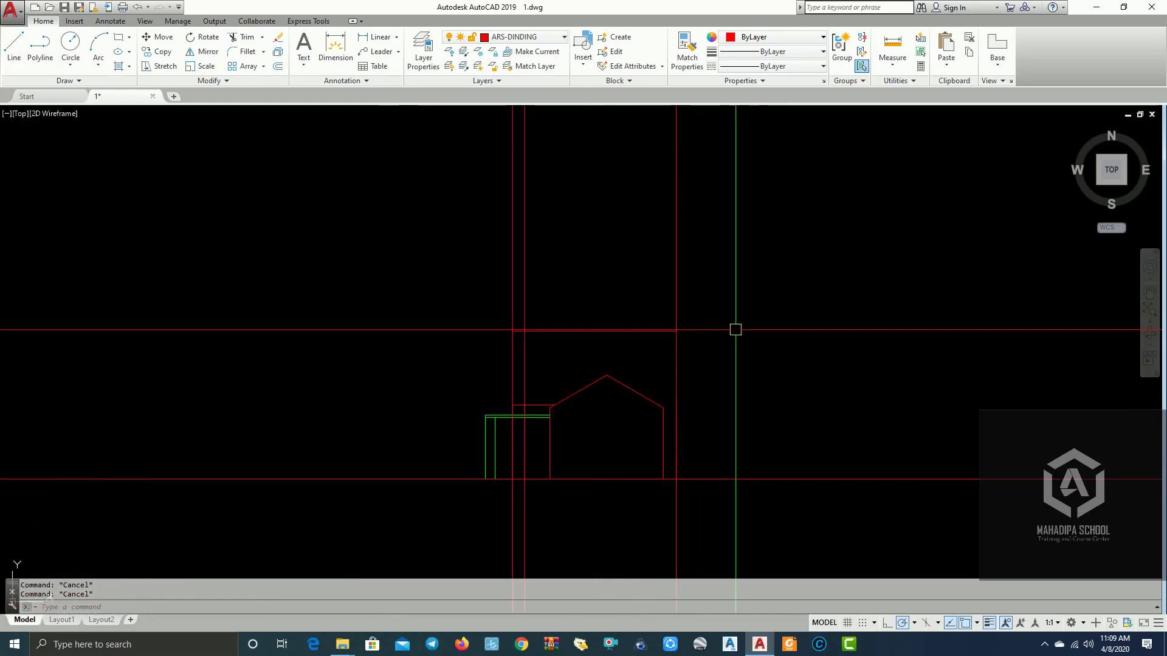
{"action": "key", "text": "Escape"}
{"action": "type", "text": "TR"}
{"action": "key", "text": "Return"}
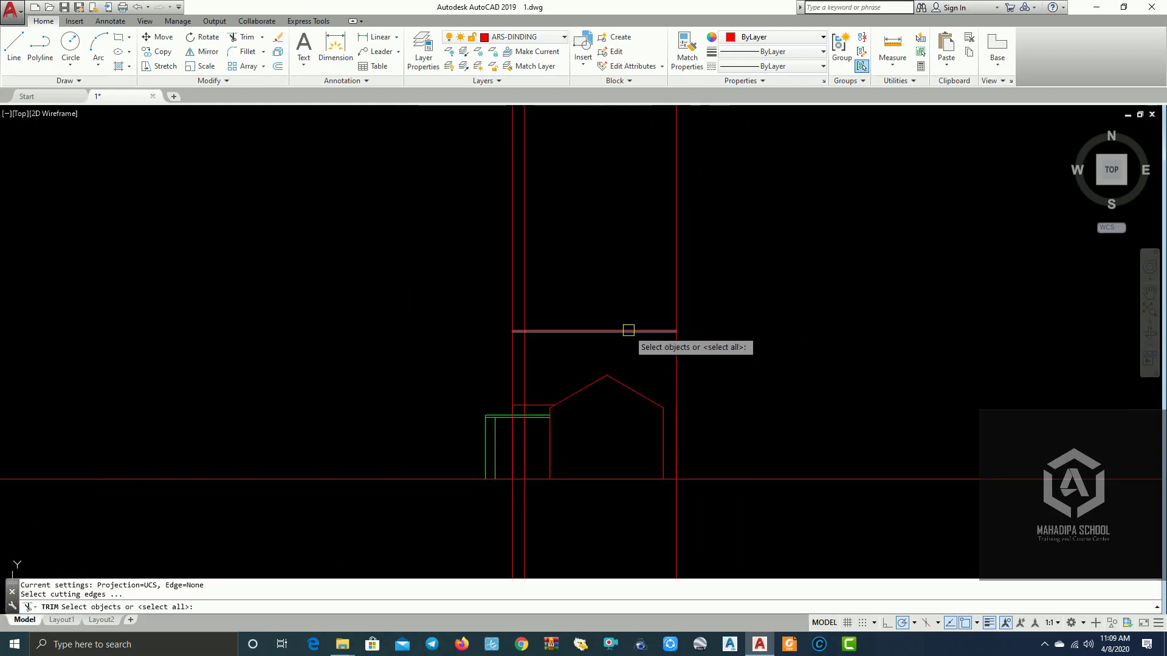
{"action": "left_click", "coordinate": [698, 293]}
{"action": "left_click", "coordinate": [409, 233]}
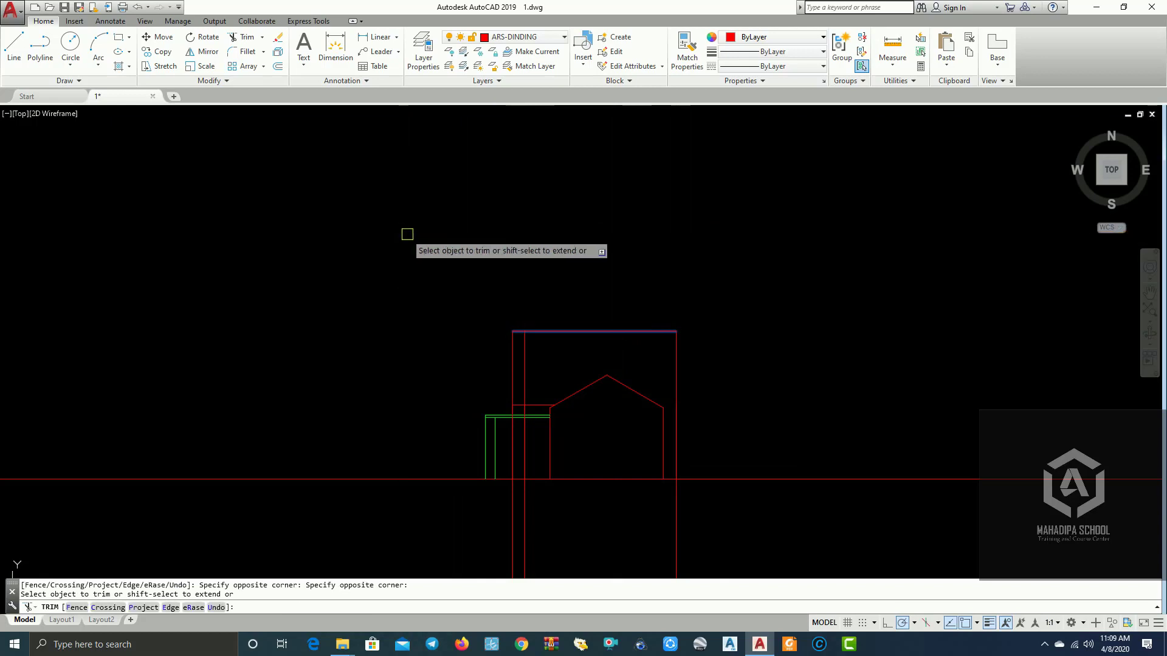
{"action": "key", "text": "Escape"}
- Trim the vertical guides extending below the ground line
{"action": "type", "text": "R"}
{"action": "key", "text": "Return"}
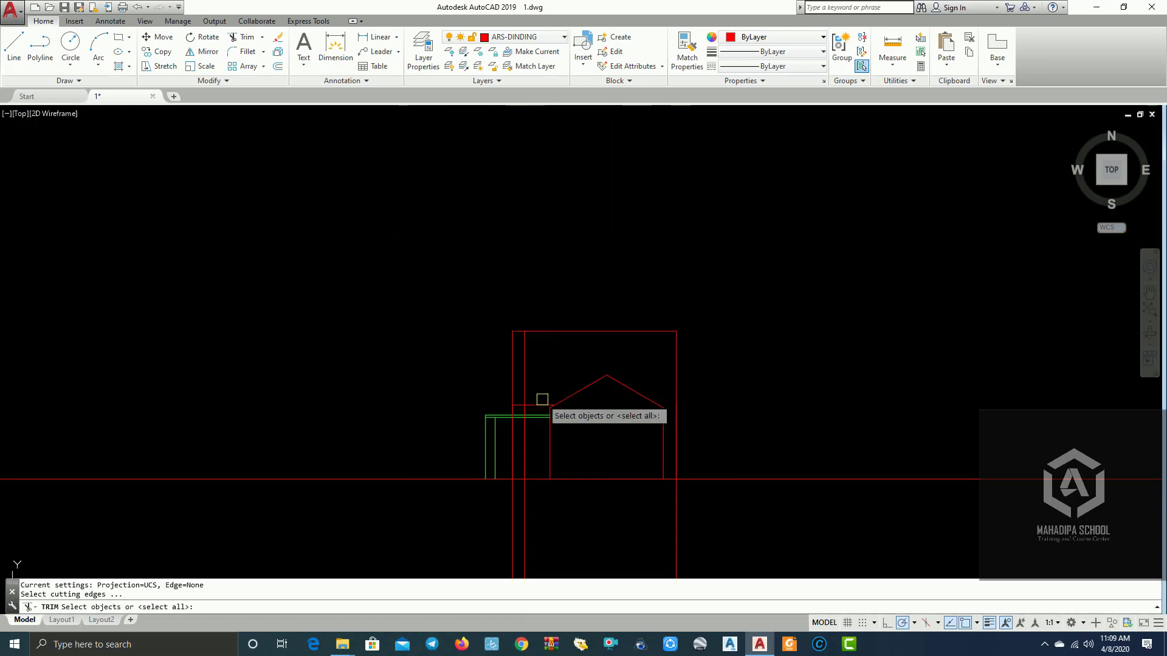
{"action": "scroll", "coordinate": [546, 400], "scroll_direction": "up", "scroll_amount": 4}
{"action": "middle_click_drag", "start_coordinate": [529, 414], "coordinate": [535, 210]}
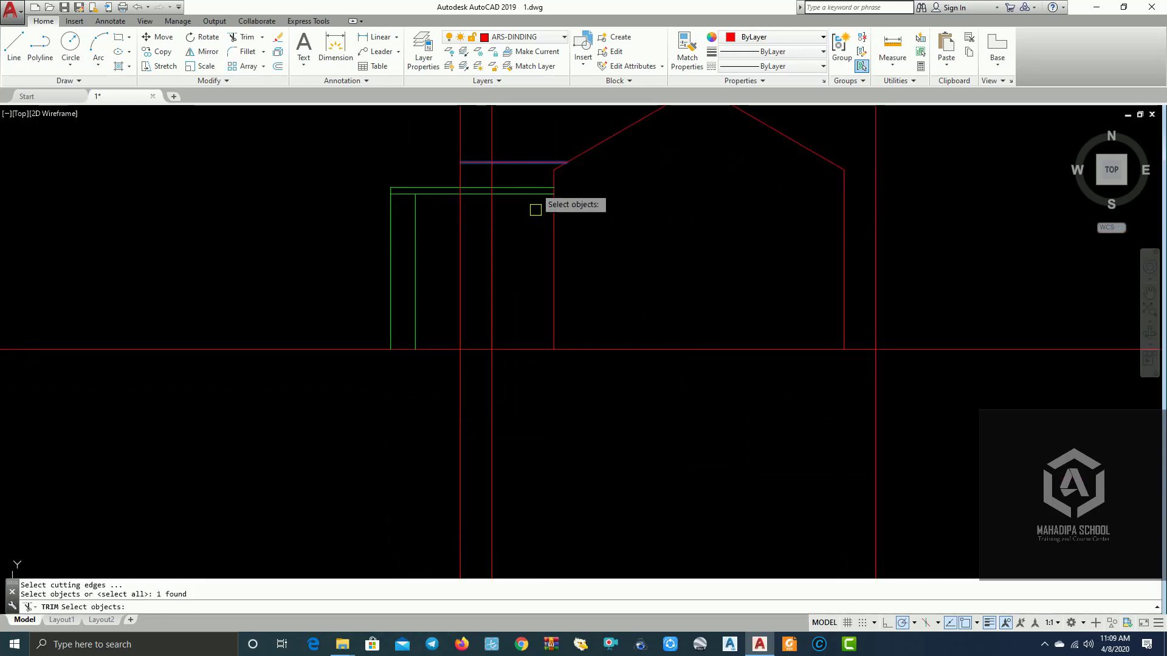
{"action": "left_click", "coordinate": [551, 432]}
{"action": "left_click", "coordinate": [443, 430]}
{"action": "key", "text": "Escape"}
- Trim the long right vertical line below the ground line
{"action": "scroll", "coordinate": [747, 353], "scroll_direction": "down", "scroll_amount": 5}
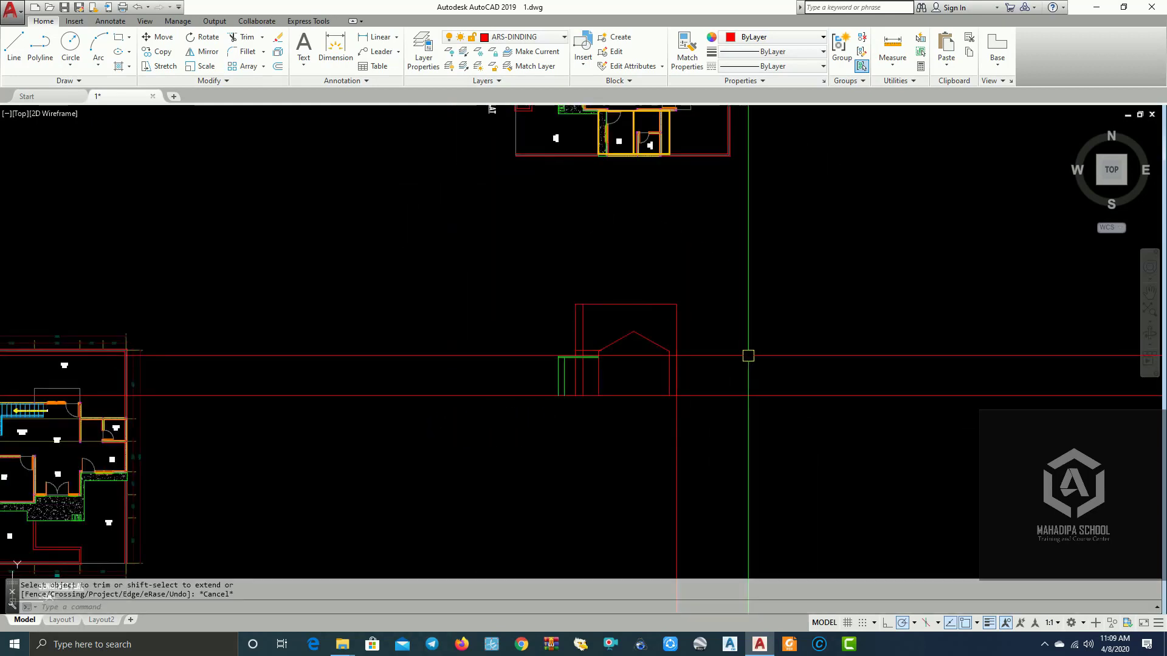
{"action": "scroll", "coordinate": [732, 335], "scroll_direction": "up", "scroll_amount": 3}
{"action": "middle_click_drag", "start_coordinate": [732, 336], "coordinate": [845, 307]}
{"action": "left_click", "coordinate": [817, 498]}
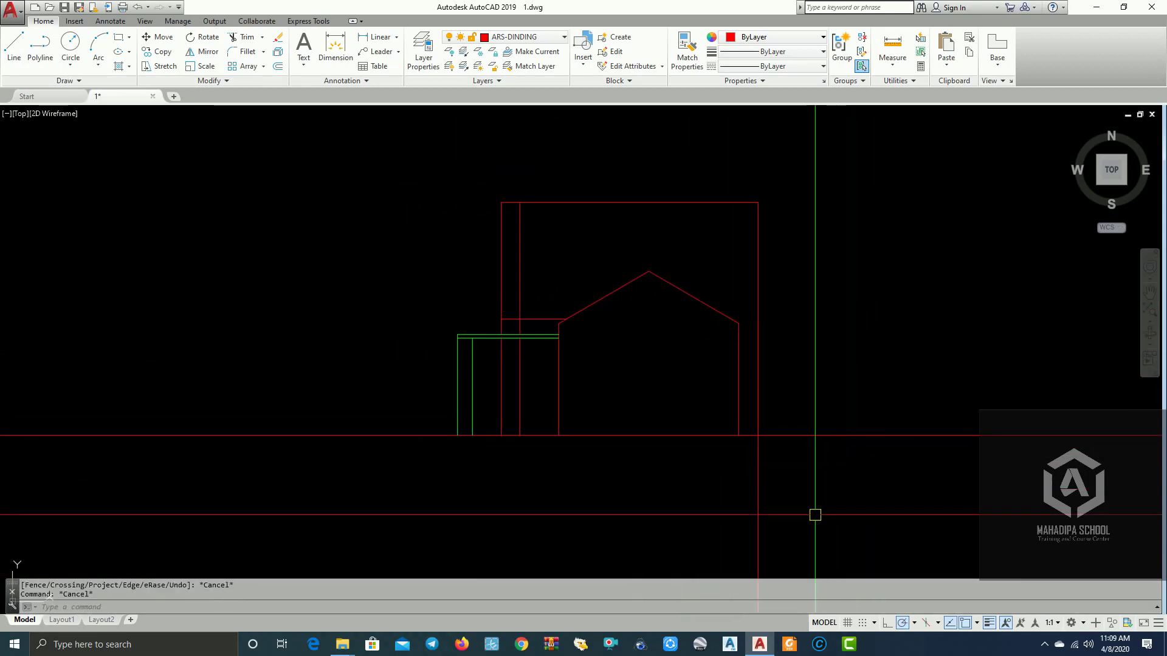
{"action": "left_click", "coordinate": [693, 504]}
{"action": "key", "text": "Escape"}
{"action": "type", "text": "TR"}
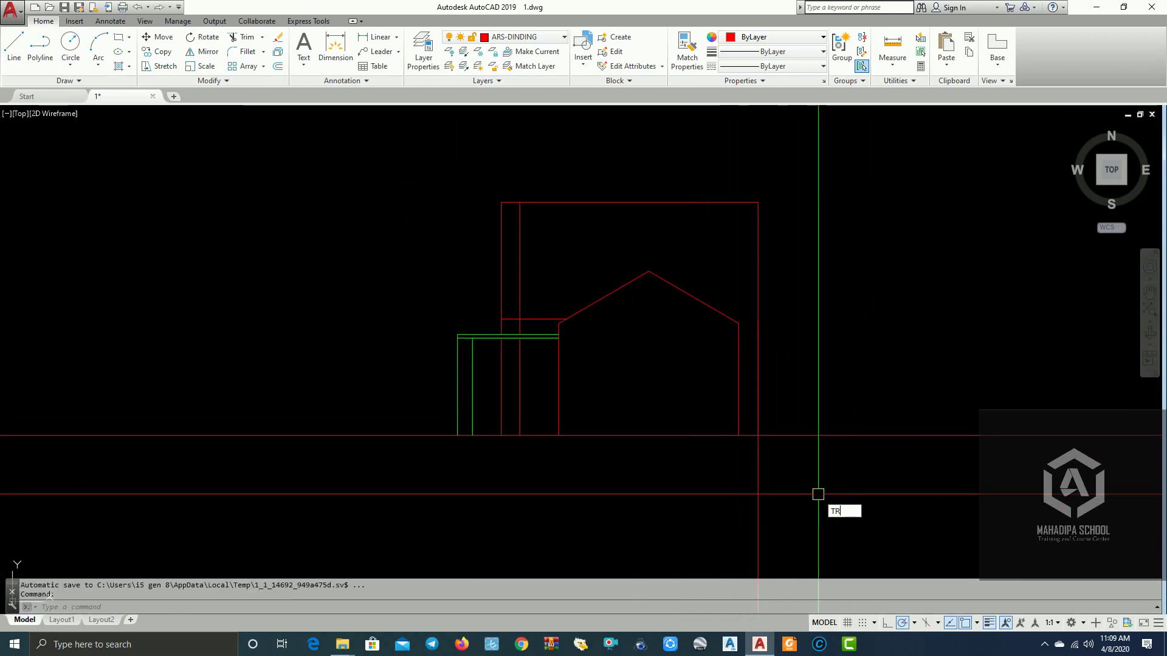
{"action": "key", "text": "Return"}
{"action": "key", "text": "Return"}
{"action": "left_click", "coordinate": [748, 495]}
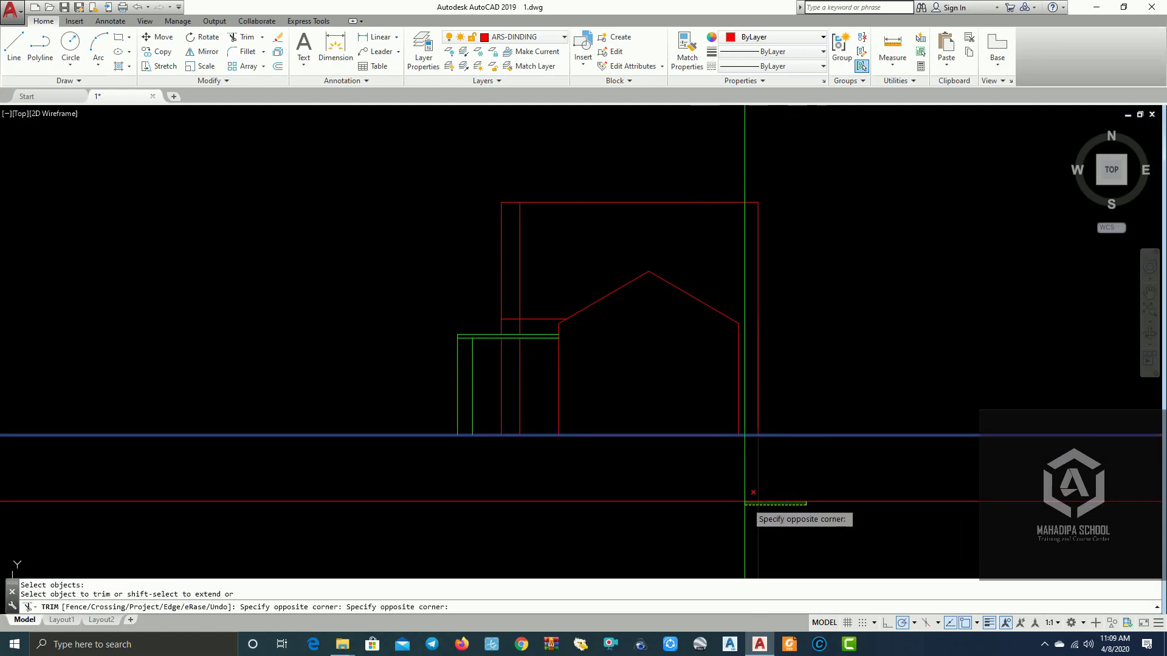
{"action": "scroll", "coordinate": [805, 437], "scroll_direction": "down", "scroll_amount": 4}
{"action": "key", "text": "Escape"}
- Pan and zoom to centre the elevation below the upper floor plan
{"action": "middle_click_drag", "start_coordinate": [821, 417], "coordinate": [594, 417]}
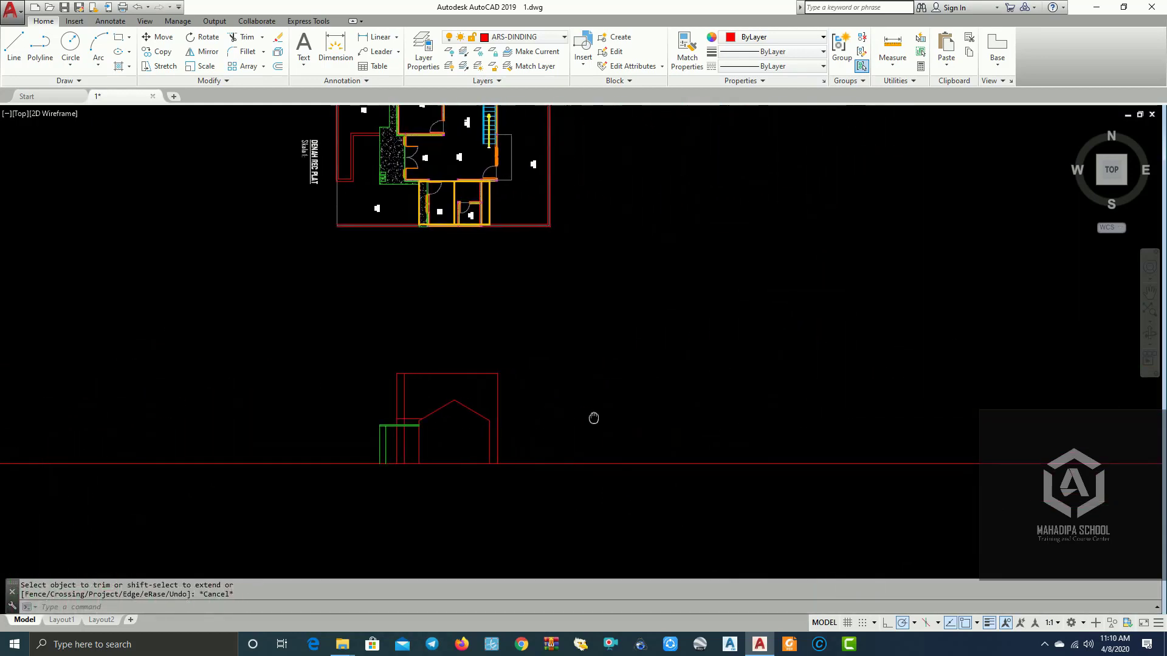
{"action": "scroll", "coordinate": [516, 417], "scroll_direction": "up", "scroll_amount": 3}
{"action": "mouse_move", "coordinate": [517, 417]}
{"action": "middle_mouse_down"}
{"action": "mouse_move", "coordinate": [873, 397]}
{"action": "mouse_move", "coordinate": [524, 380]}
{"action": "mouse_move", "coordinate": [685, 367]}
{"action": "mouse_move", "coordinate": [654, 364]}
{"action": "mouse_move", "coordinate": [524, 448]}
{"action": "middle_mouse_up"}
{"action": "scroll", "coordinate": [609, 390], "scroll_direction": "down", "scroll_amount": 2}
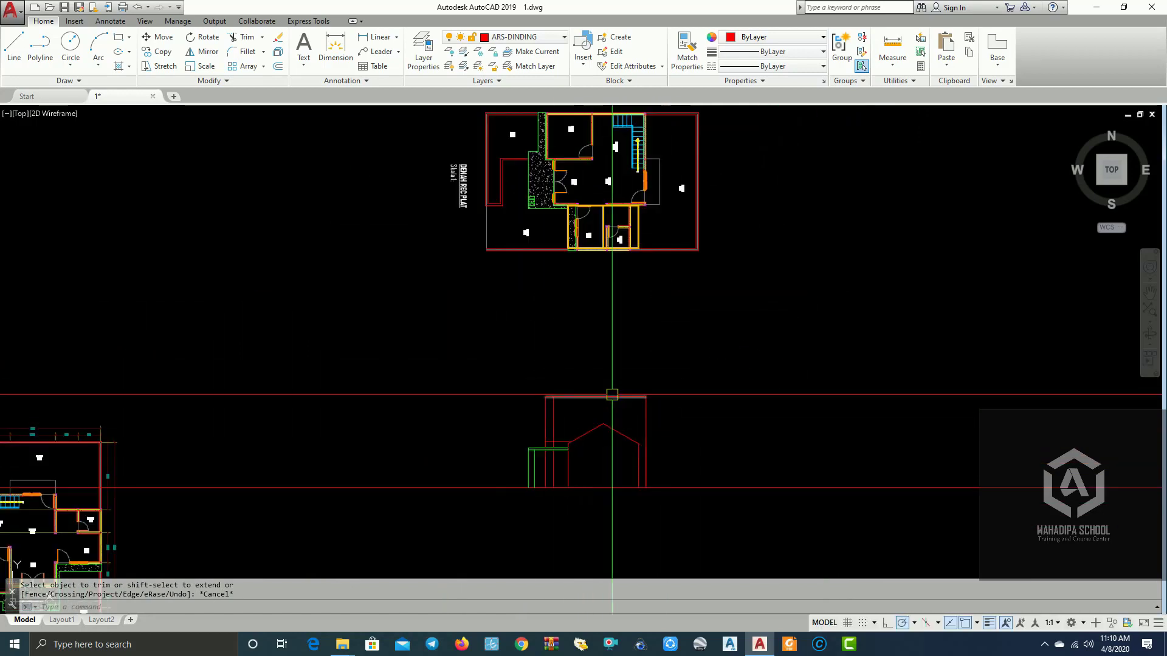
{"action": "scroll", "coordinate": [599, 407], "scroll_direction": "down", "scroll_amount": 2}
{"action": "middle_click_drag", "start_coordinate": [544, 402], "coordinate": [536, 425]}
{"action": "scroll", "coordinate": [619, 469], "scroll_direction": "up", "scroll_amount": 3}
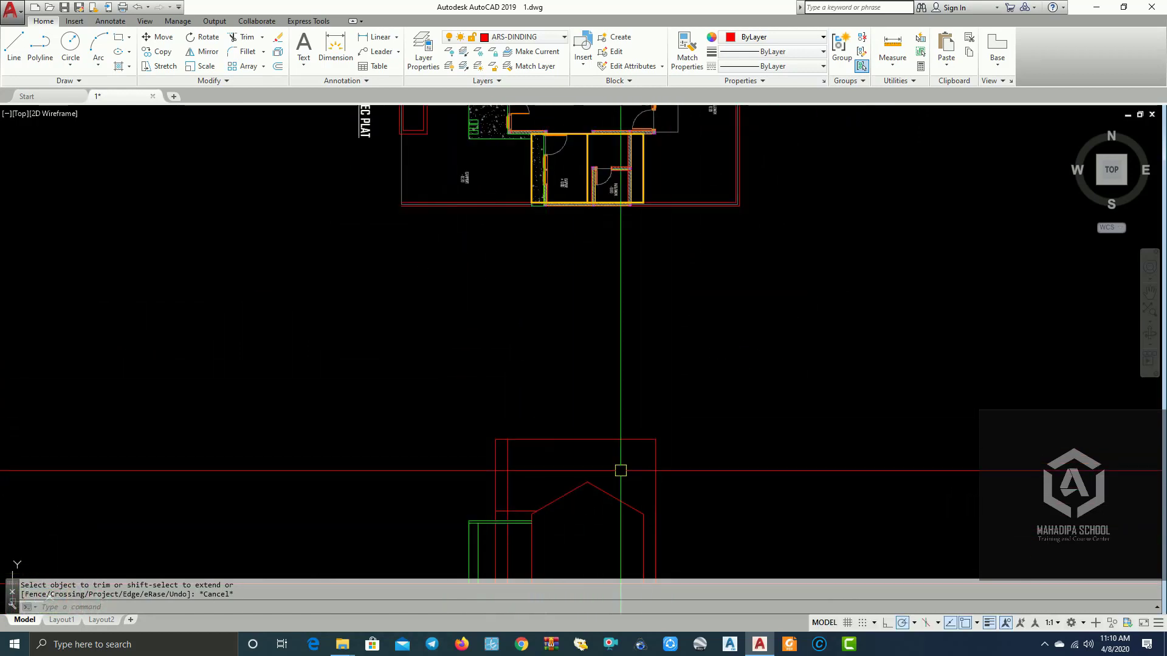
{"action": "scroll", "coordinate": [583, 438], "scroll_direction": "down", "scroll_amount": 4}
{"action": "scroll", "coordinate": [594, 403], "scroll_direction": "up", "scroll_amount": 3}
{"action": "type", "text": "XL"}
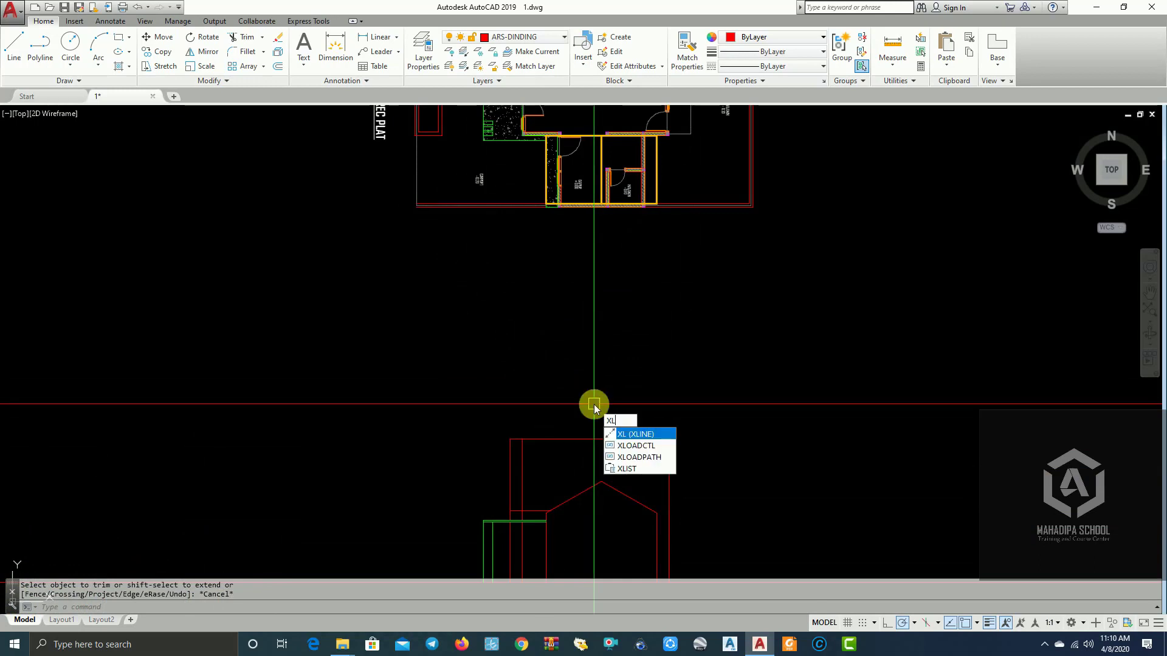
- Add a 30° construction line through the upper box's top-left corner
{"action": "key", "text": "Return"}
{"action": "type", "text": "A"}
{"action": "type", "text": "30"}
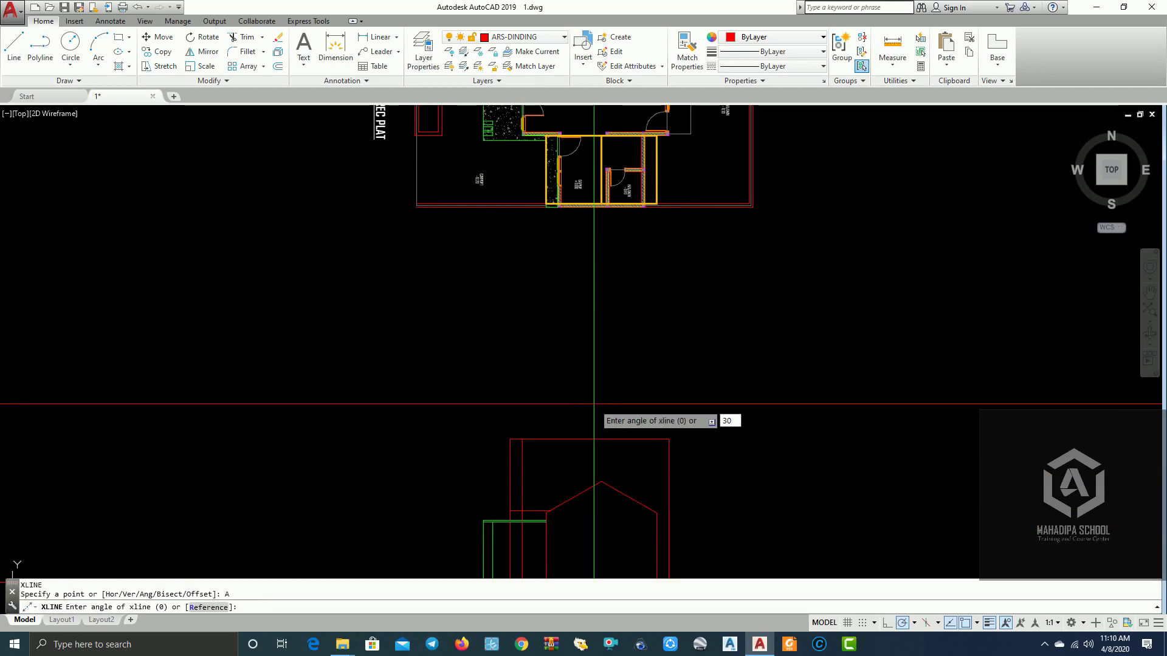
{"action": "key", "text": "Return"}
{"action": "scroll", "coordinate": [495, 441], "scroll_direction": "up", "scroll_amount": 2}
{"action": "scroll", "coordinate": [496, 442], "scroll_direction": "up", "scroll_amount": 2}
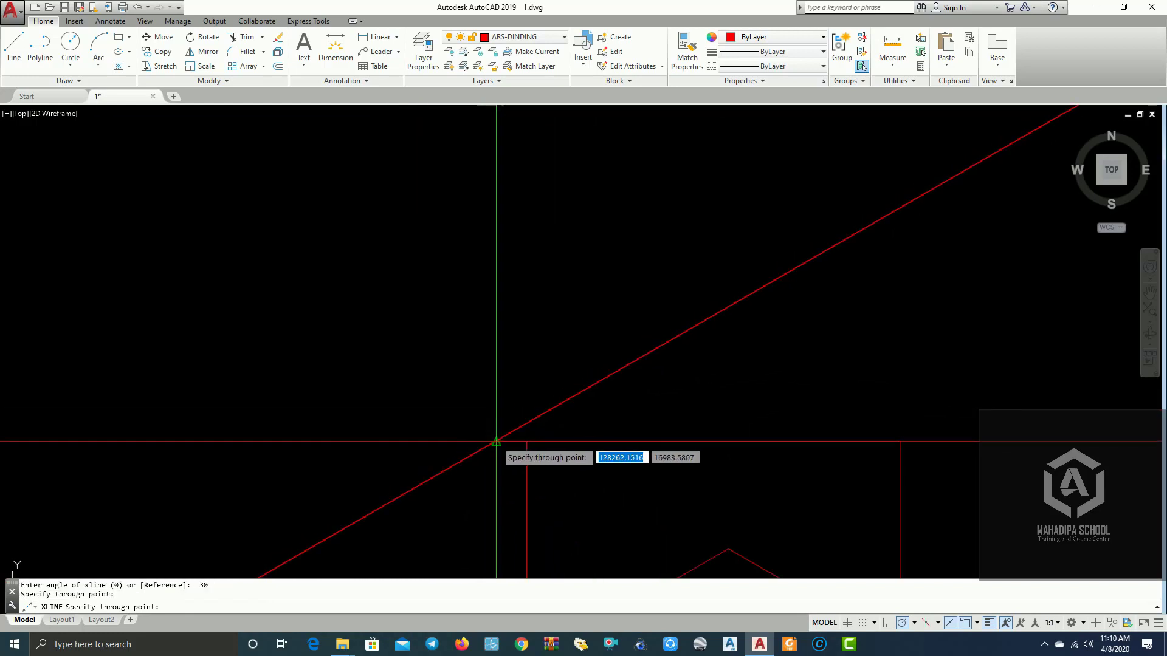
{"action": "left_click", "coordinate": [496, 442]}
{"action": "key", "text": "Return"}
{"action": "type", "text": "XL"}
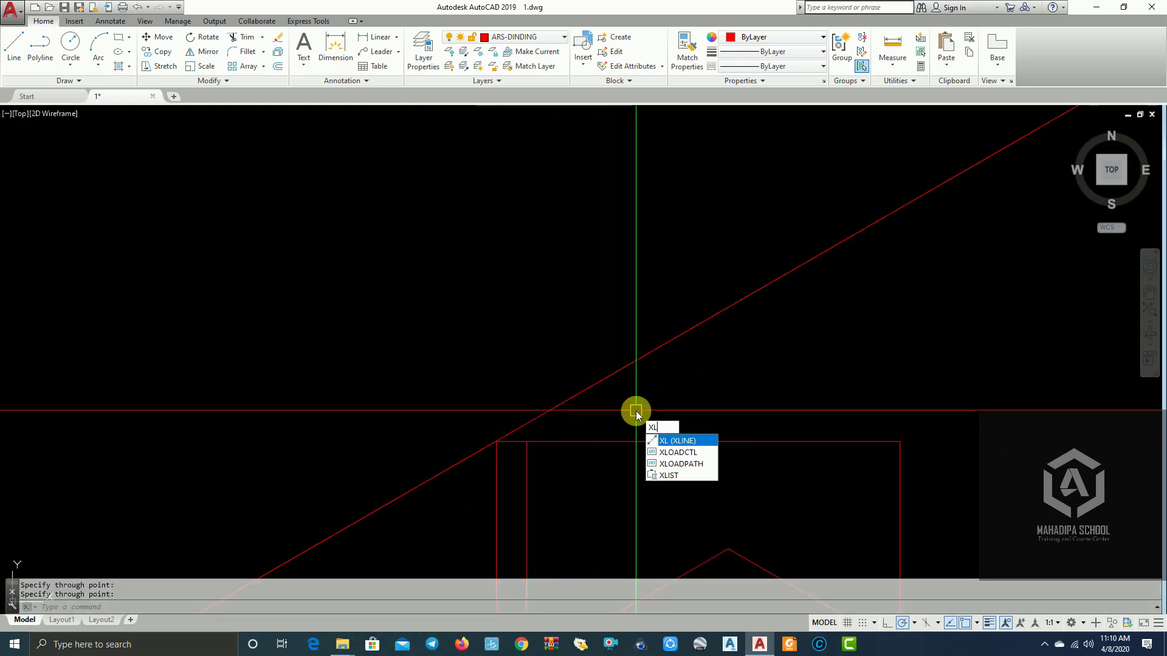
- Add a -30° construction line through the wall's top-right corner
{"action": "key", "text": "Return"}
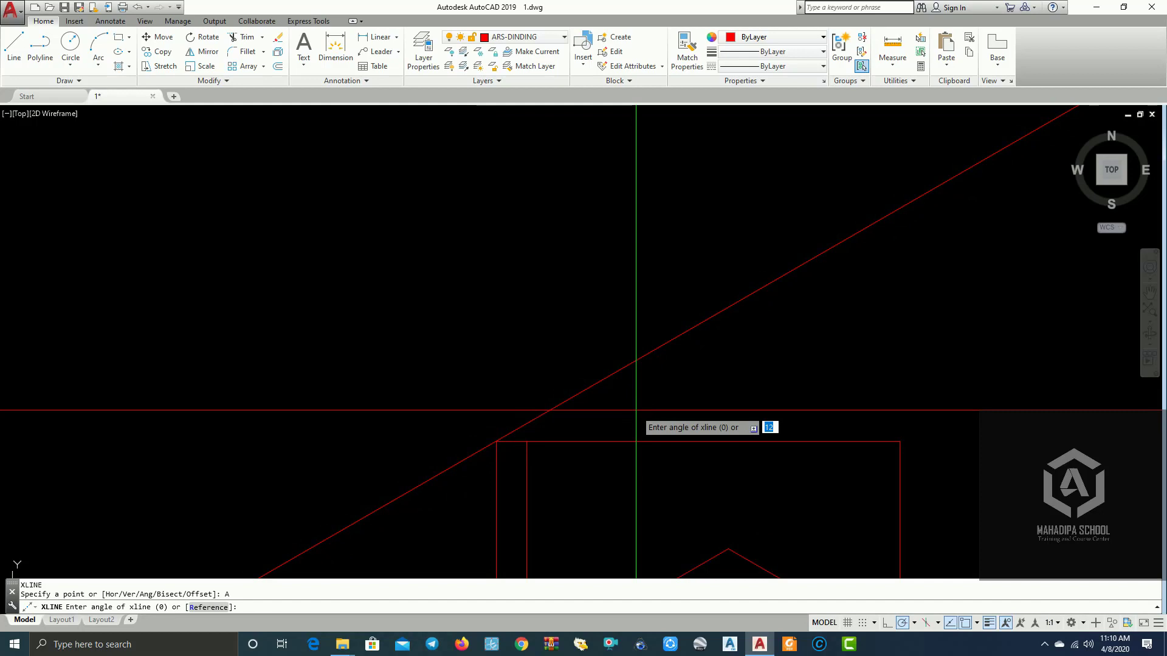
{"action": "type", "text": "30"}
{"action": "key", "text": "Return"}
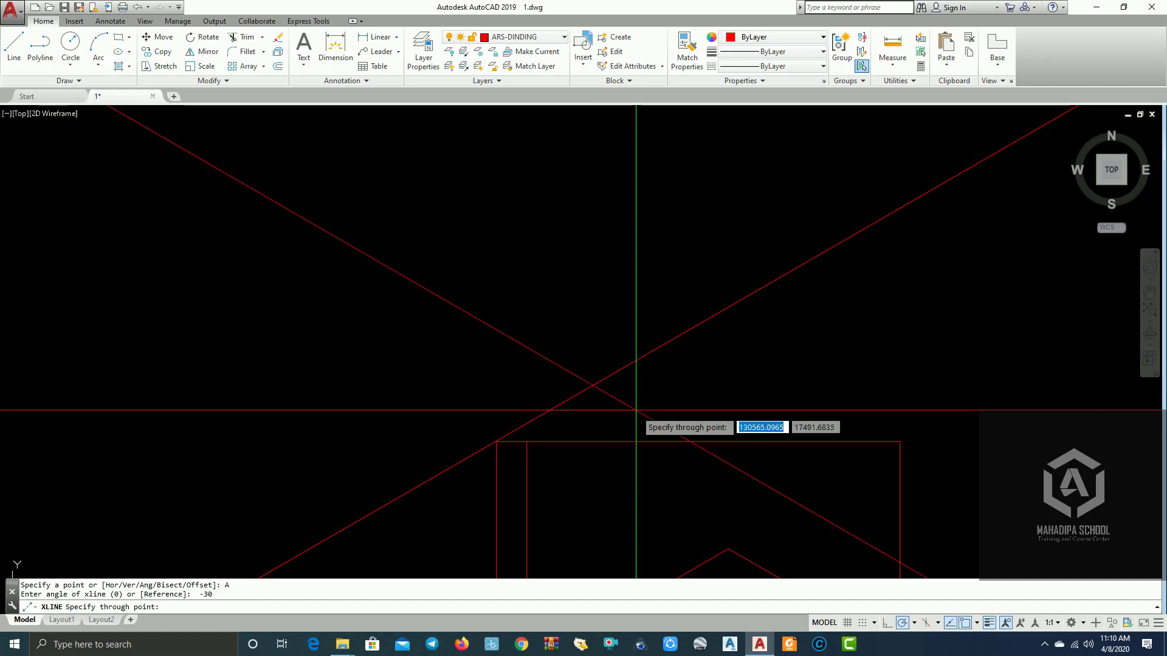
{"action": "left_click", "coordinate": [899, 439]}
{"action": "key", "text": "Return"}
{"action": "scroll", "coordinate": [958, 365], "scroll_direction": "down", "scroll_amount": 2}
{"action": "middle_click_drag", "start_coordinate": [957, 365], "coordinate": [597, 241]}
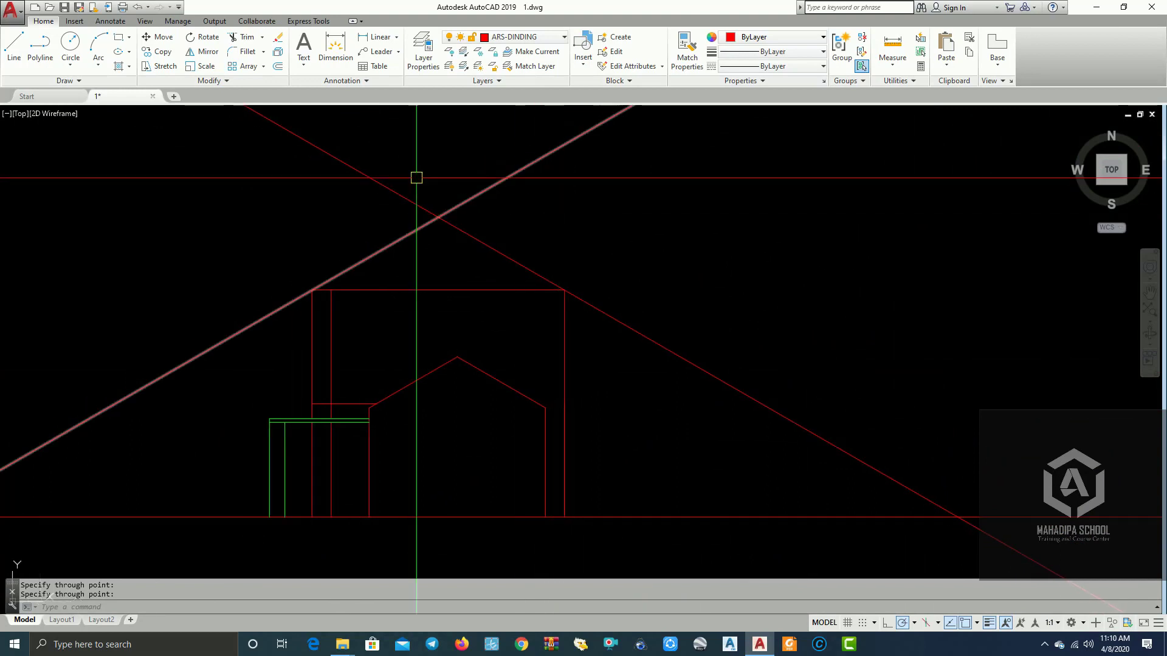
- Fillet the two roof slopes with radius 0 into a sharp gable peak
{"action": "type", "text": "f"}
{"action": "key", "text": "Return"}
{"action": "type", "text": "r"}
{"action": "key", "text": "Return"}
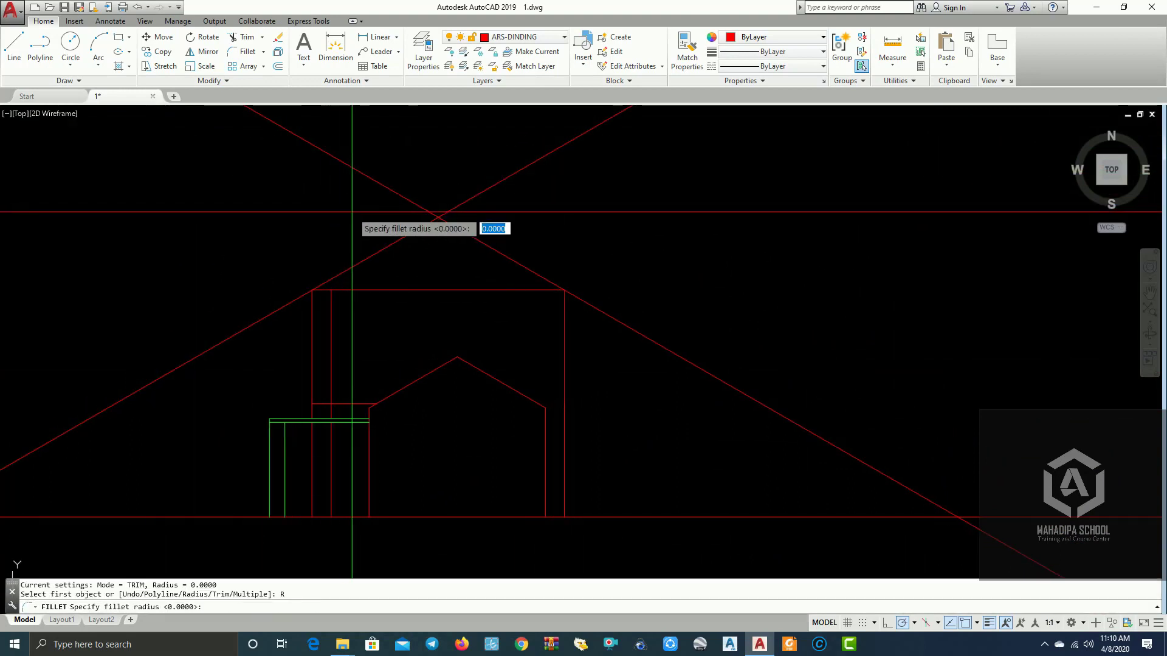
{"action": "type", "text": "0"}
{"action": "key", "text": "Return"}
{"action": "left_click", "coordinate": [433, 222]}
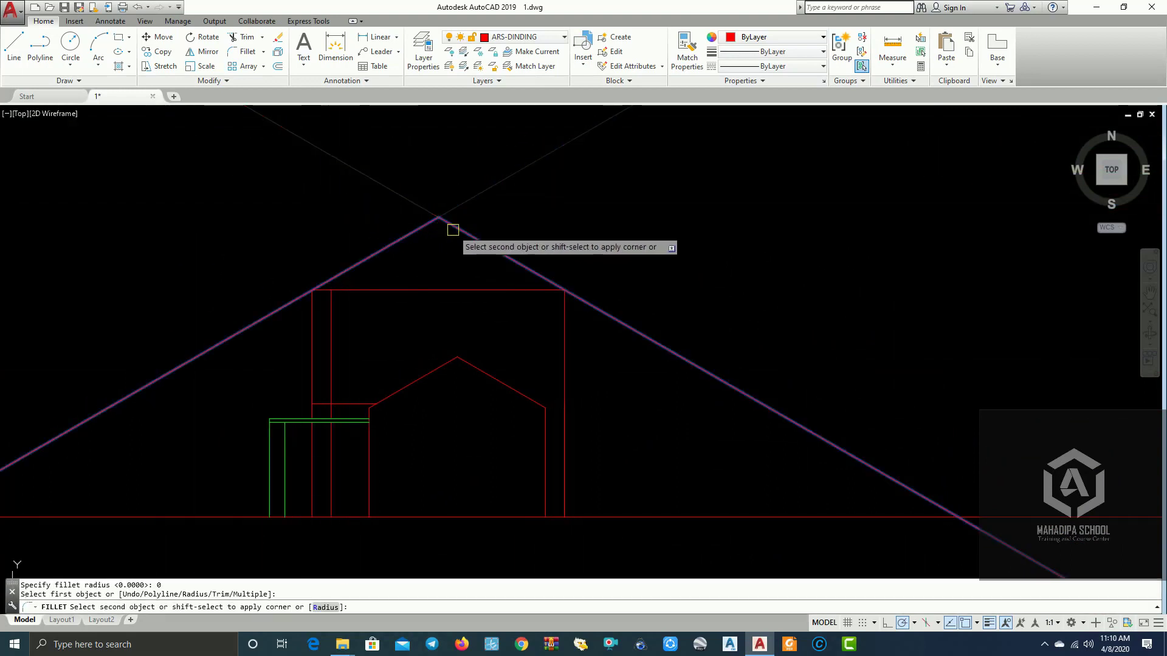
{"action": "left_click", "coordinate": [453, 230]}
{"action": "scroll", "coordinate": [617, 263], "scroll_direction": "down", "scroll_amount": 3}
{"action": "mouse_move", "coordinate": [618, 263]}
{"action": "middle_mouse_down"}
{"action": "mouse_move", "coordinate": [777, 266]}
{"action": "mouse_move", "coordinate": [803, 284]}
{"action": "mouse_move", "coordinate": [803, 297]}
{"action": "mouse_move", "coordinate": [742, 331]}
{"action": "middle_mouse_up"}
- Copy the roof outline 25 units above its peak
{"action": "scroll", "coordinate": [726, 276], "scroll_direction": "up", "scroll_amount": 2}
{"action": "left_click", "coordinate": [538, 322]}
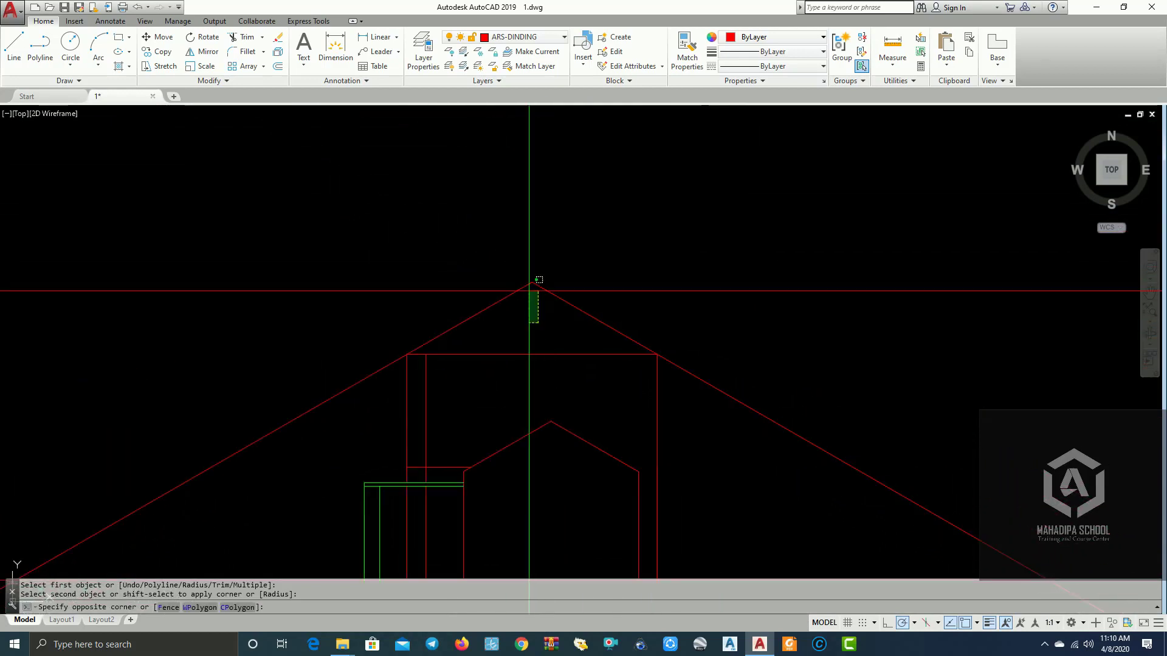
{"action": "left_click", "coordinate": [539, 279]}
{"action": "left_click", "coordinate": [164, 61]}
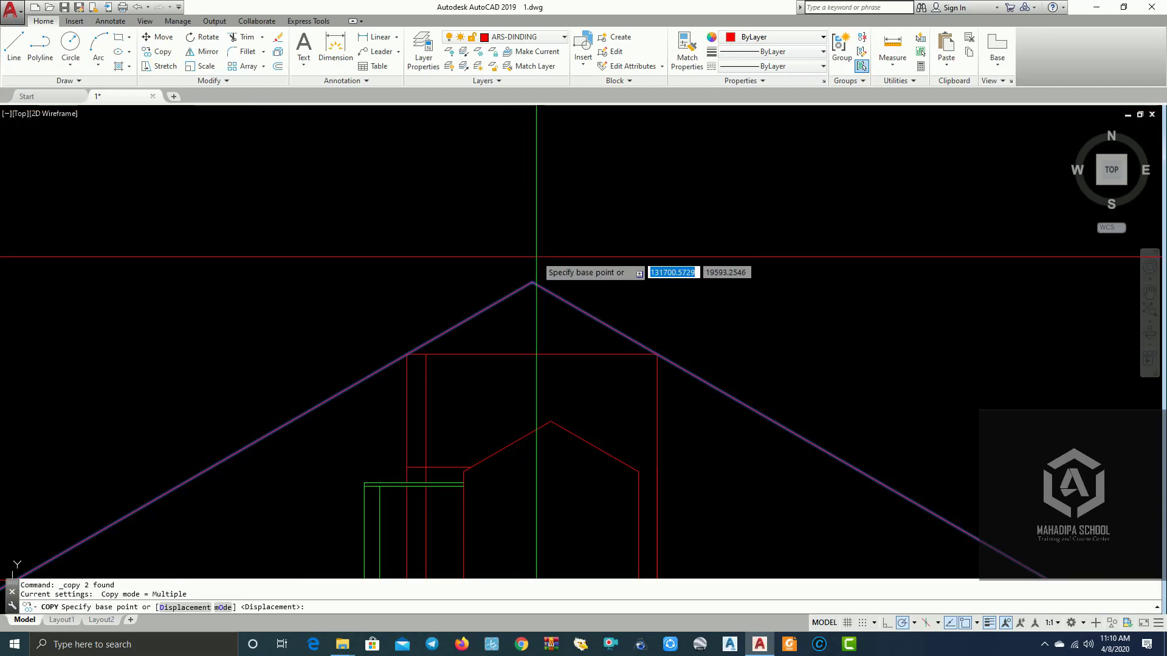
{"action": "left_click", "coordinate": [532, 282]}
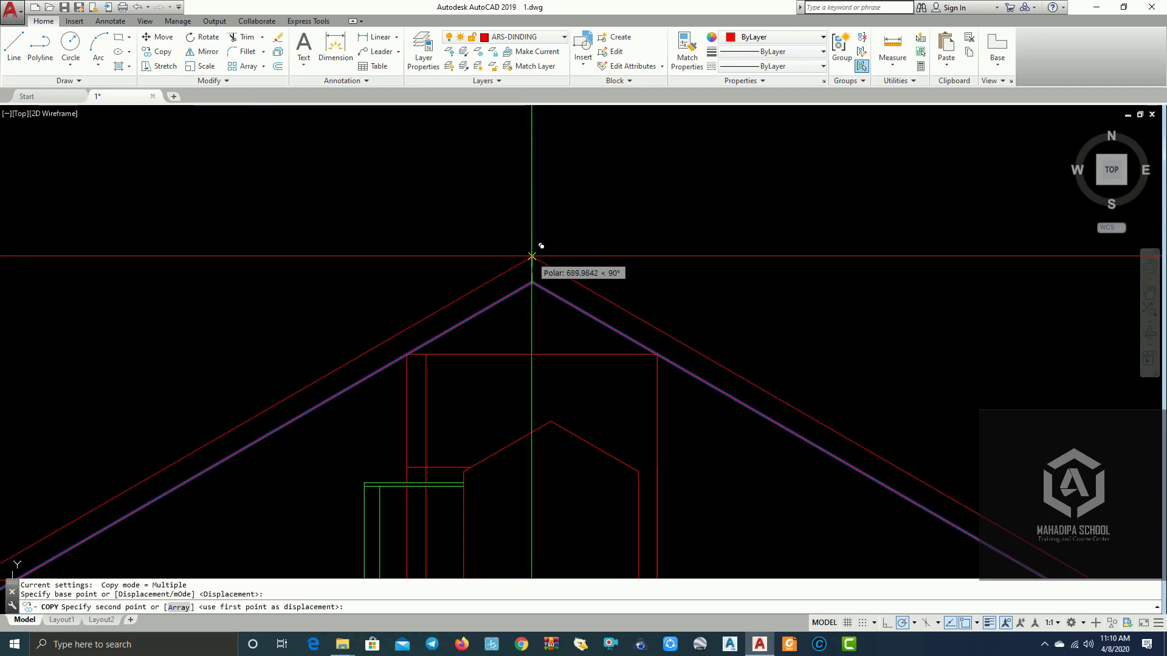
{"action": "type", "text": "25"}
{"action": "key", "text": "Return"}
{"action": "key", "text": "Return"}
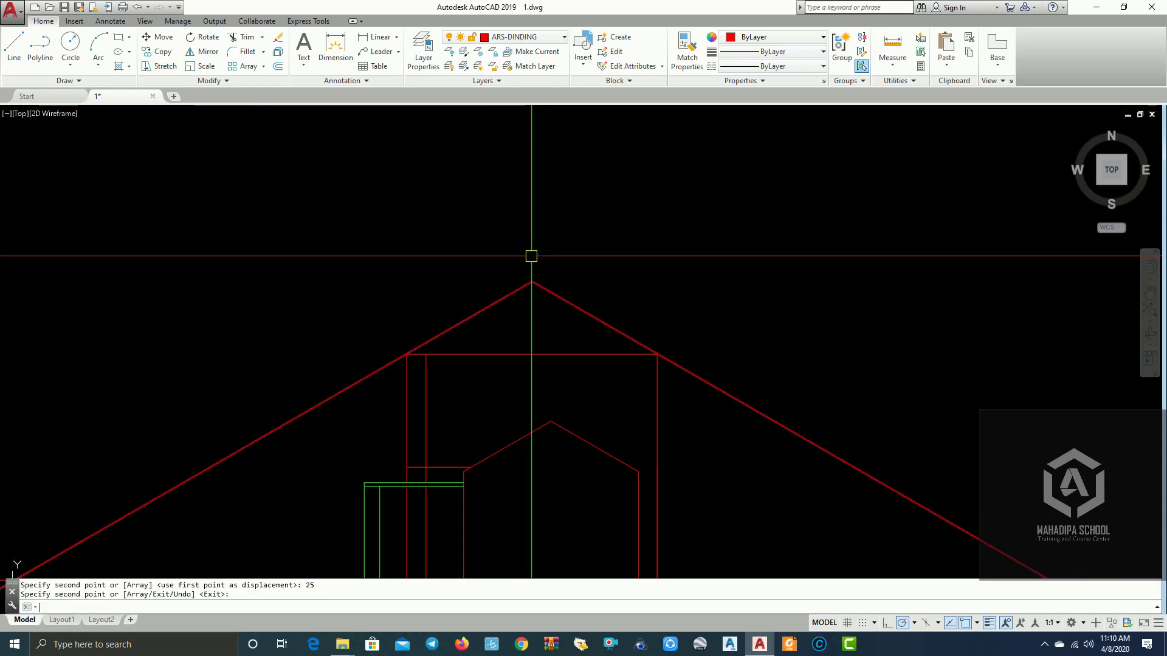
- Erase the unwanted 25-unit roof copy
{"action": "scroll", "coordinate": [531, 256], "scroll_direction": "up", "scroll_amount": 5}
{"action": "scroll", "coordinate": [547, 239], "scroll_direction": "up", "scroll_amount": 3}
{"action": "left_click", "coordinate": [482, 318]}
{"action": "left_click", "coordinate": [432, 251]}
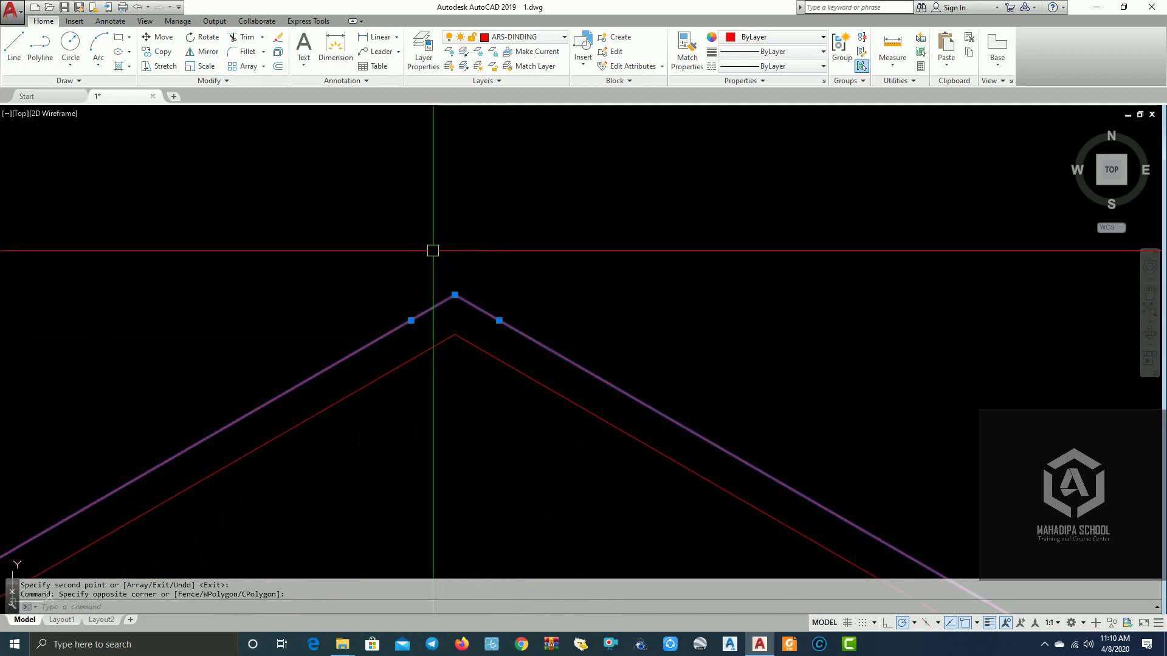
{"action": "type", "text": "e"}
{"action": "key", "text": "Return"}
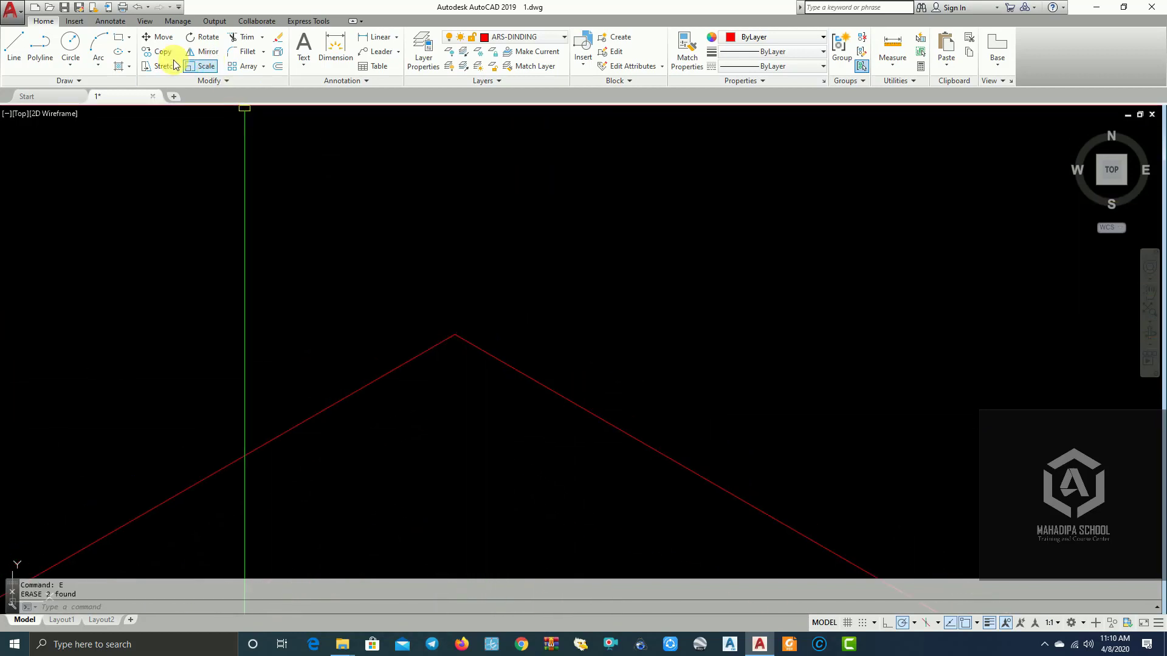
- Copy the roof outline 250 units straight up from its peak
{"action": "left_click", "coordinate": [167, 61]}
{"action": "left_click", "coordinate": [516, 417]}
{"action": "left_click", "coordinate": [409, 247]}
{"action": "key", "text": "Return"}
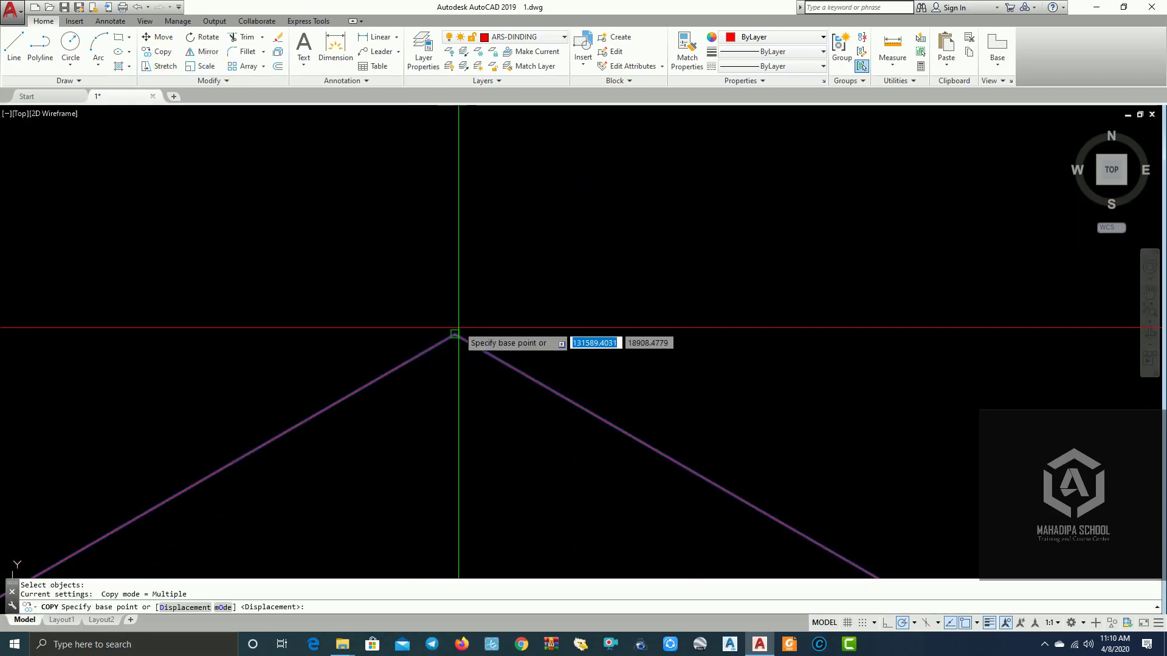
{"action": "left_click", "coordinate": [454, 333]}
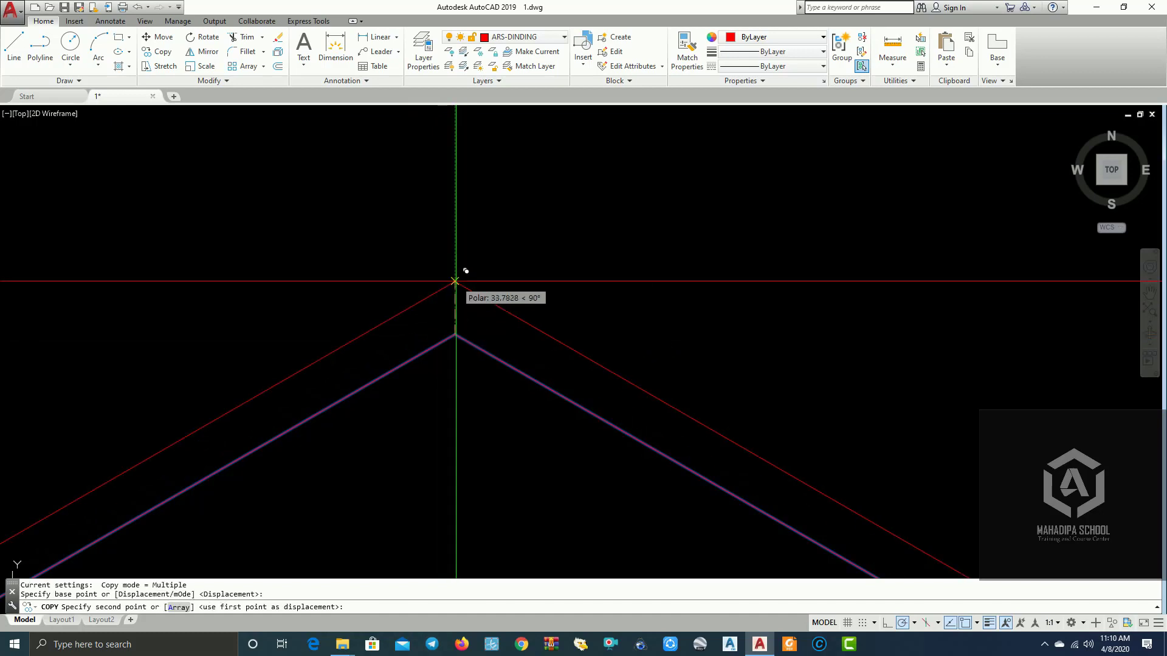
{"action": "type", "text": "259"}
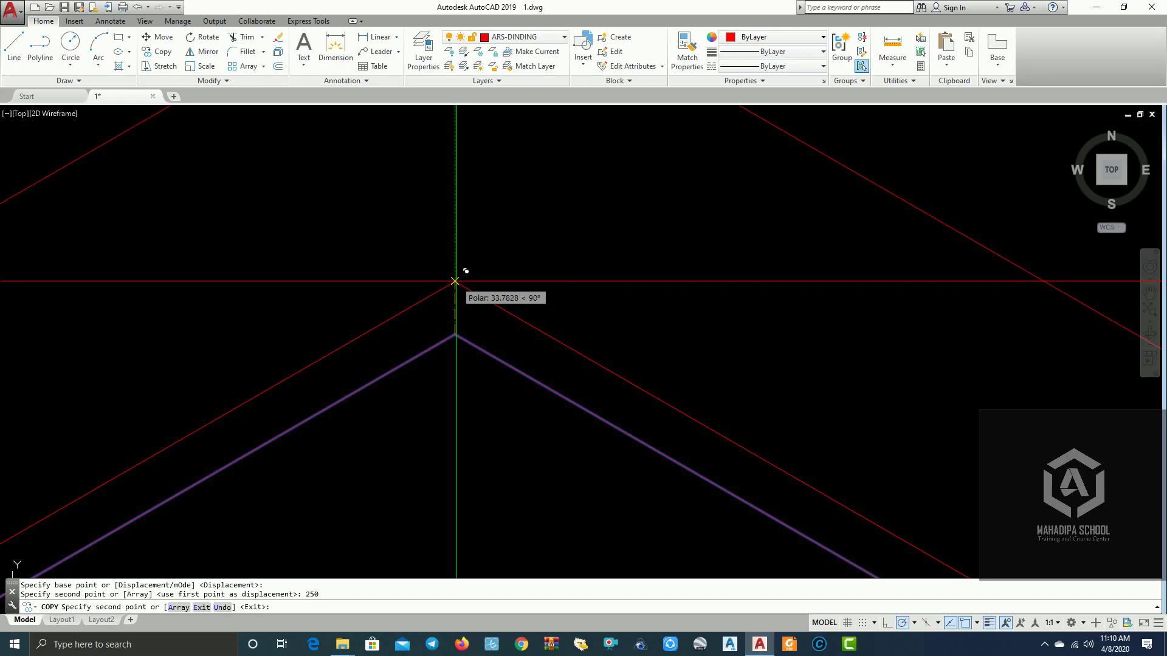
{"action": "scroll", "coordinate": [465, 271], "scroll_direction": "down", "scroll_amount": 3}
{"action": "scroll", "coordinate": [607, 253], "scroll_direction": "down", "scroll_amount": 2}
{"action": "key", "text": "Return"}
{"action": "mouse_move", "coordinate": [755, 257]}
{"action": "middle_mouse_down"}
{"action": "mouse_move", "coordinate": [848, 239]}
{"action": "mouse_move", "coordinate": [756, 223]}
{"action": "mouse_move", "coordinate": [692, 224]}
{"action": "mouse_move", "coordinate": [675, 239]}
{"action": "mouse_move", "coordinate": [724, 388]}
{"action": "middle_mouse_up"}
{"action": "scroll", "coordinate": [676, 236], "scroll_direction": "down", "scroll_amount": 3}
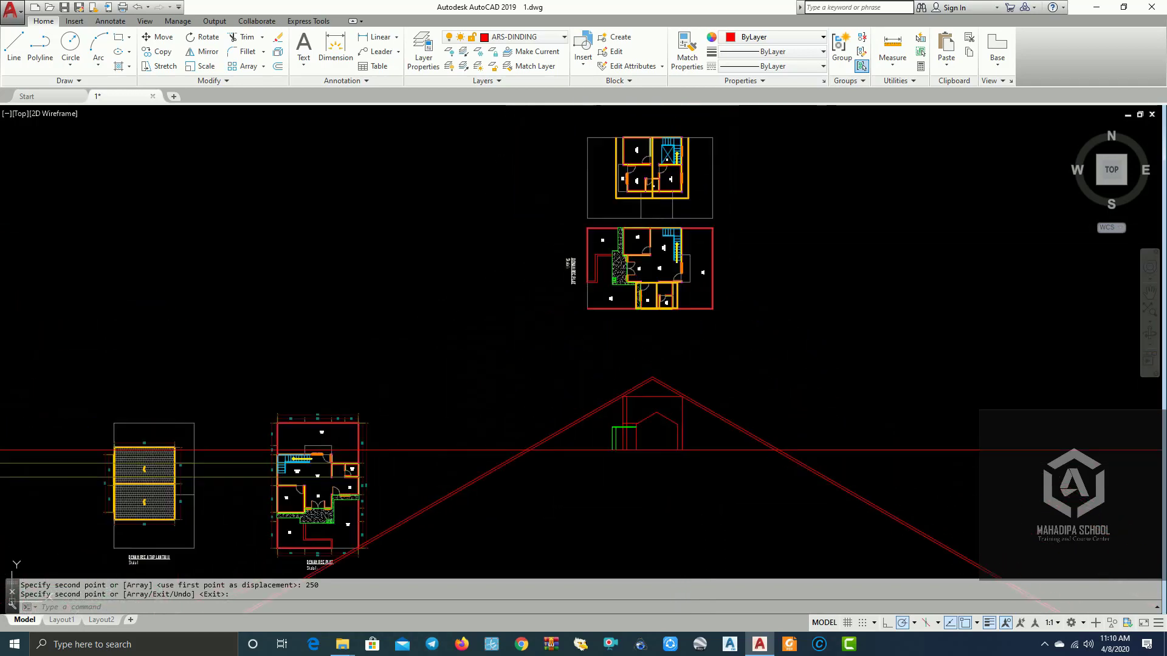
- Drop vertical XLINE guides from the upper floor plan walls through the doubled roof
{"action": "scroll", "coordinate": [632, 286], "scroll_direction": "up", "scroll_amount": 1}
{"action": "scroll", "coordinate": [648, 292], "scroll_direction": "up", "scroll_amount": 2}
{"action": "middle_click_drag", "start_coordinate": [644, 323], "coordinate": [588, 295]}
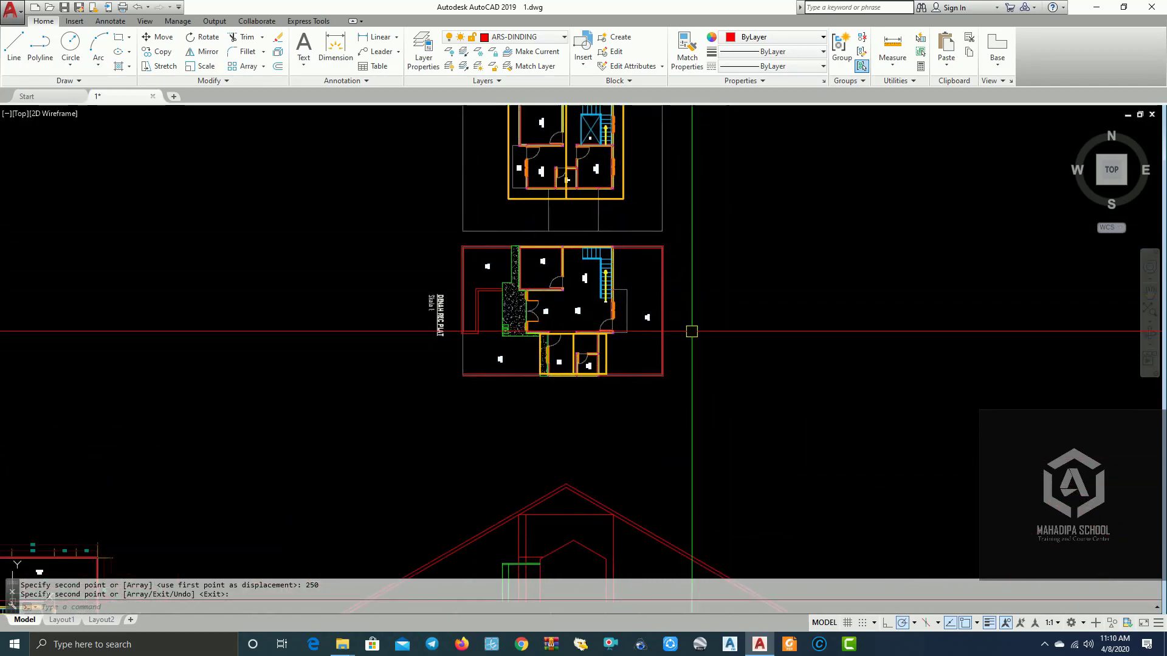
{"action": "type", "text": "XL"}
{"action": "key", "text": "Return"}
{"action": "type", "text": "v"}
{"action": "key", "text": "Return"}
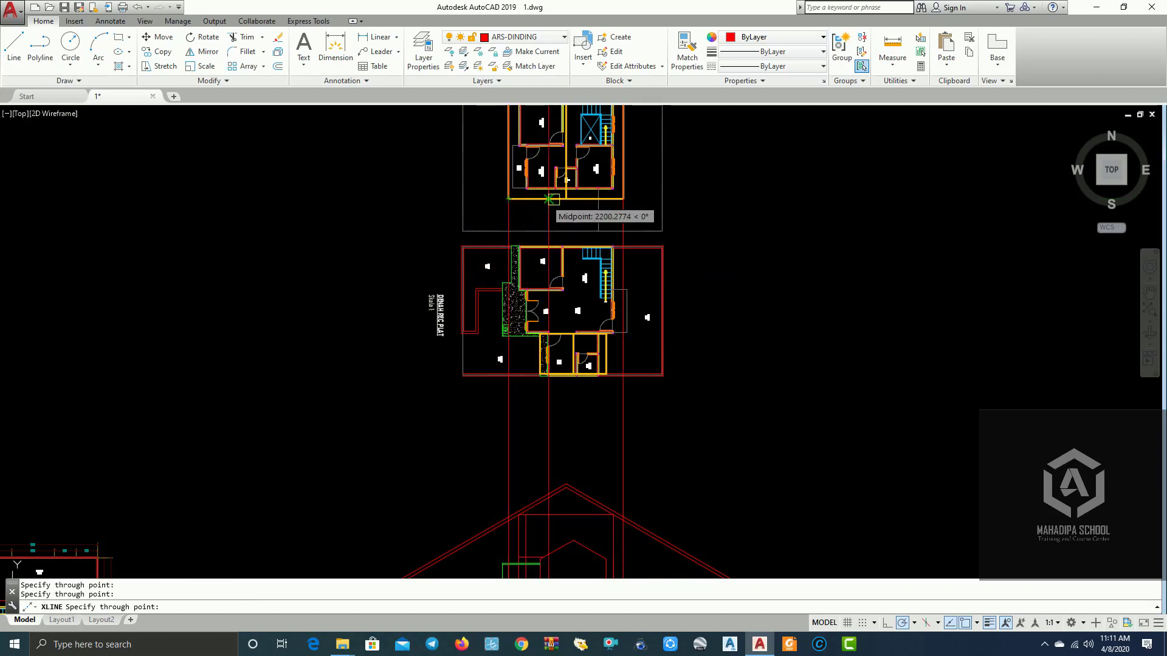
{"action": "key", "text": "Return"}
{"action": "middle_click_drag", "start_coordinate": [711, 374], "coordinate": [726, 258]}
{"action": "scroll", "coordinate": [730, 340], "scroll_direction": "up", "scroll_amount": 3}
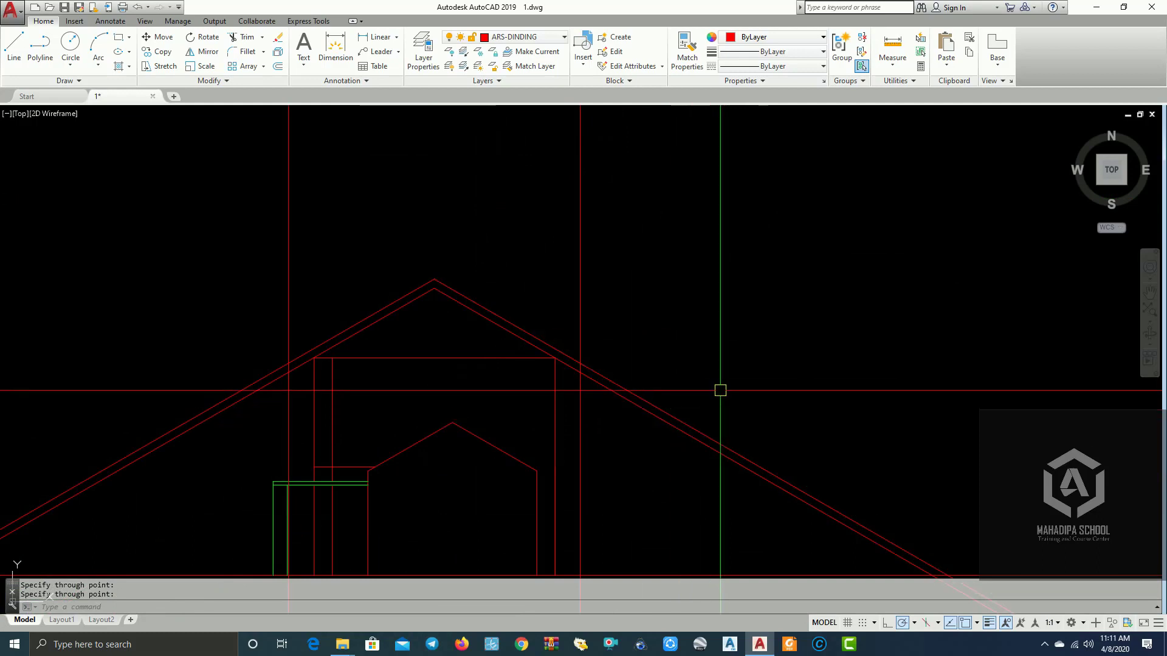
- Select both vertical guides and the left and right double roof lines as trim cutting edges
{"action": "type", "text": "r"}
{"action": "key", "text": "Return"}
{"action": "left_click", "coordinate": [624, 291]}
{"action": "left_click", "coordinate": [575, 185]}
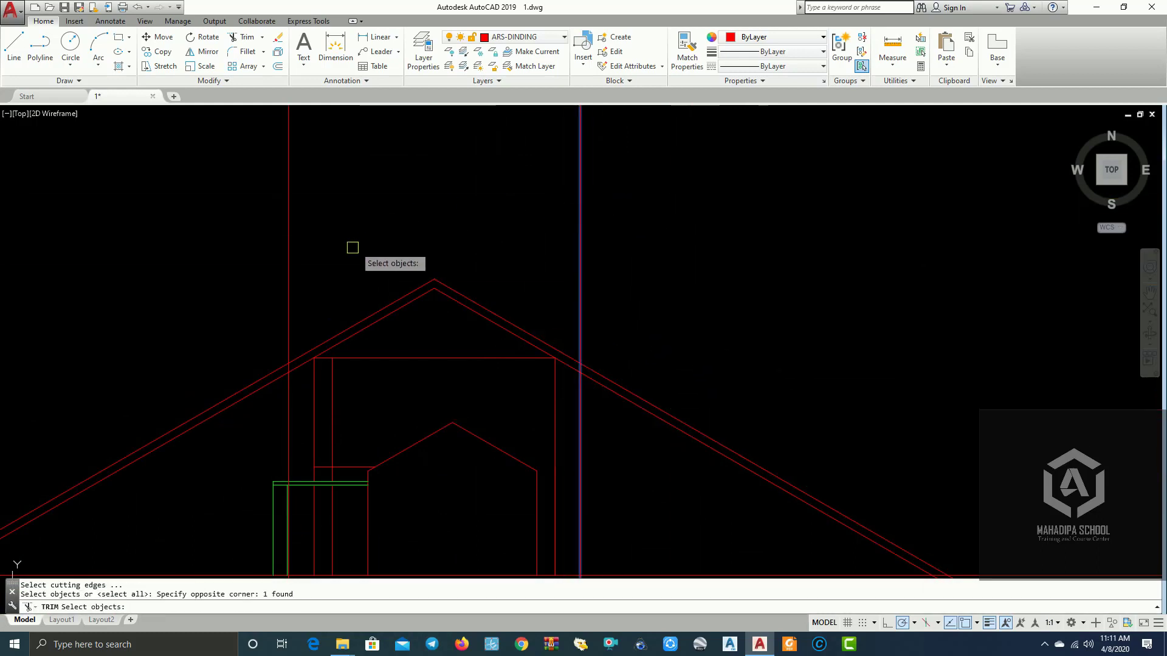
{"action": "left_click", "coordinate": [341, 244]}
{"action": "left_click", "coordinate": [248, 209]}
{"action": "middle_click_drag", "start_coordinate": [523, 309], "coordinate": [604, 260]}
{"action": "left_click", "coordinate": [730, 392]}
{"action": "left_click", "coordinate": [714, 263]}
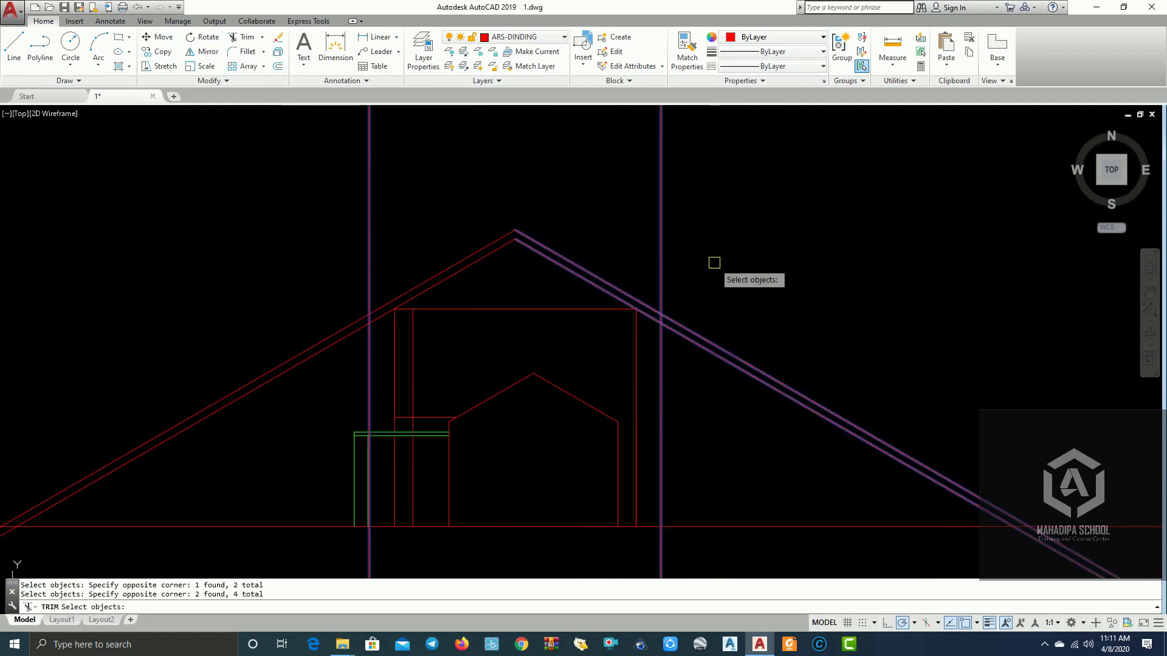
{"action": "left_click", "coordinate": [358, 368]}
{"action": "left_click", "coordinate": [274, 260]}
{"action": "key", "text": "Return"}
{"action": "left_click", "coordinate": [322, 174]}
- Trim the guide above the roof and the roof ends beyond the guides, leaving short eaves both sides
{"action": "left_click", "coordinate": [401, 158]}
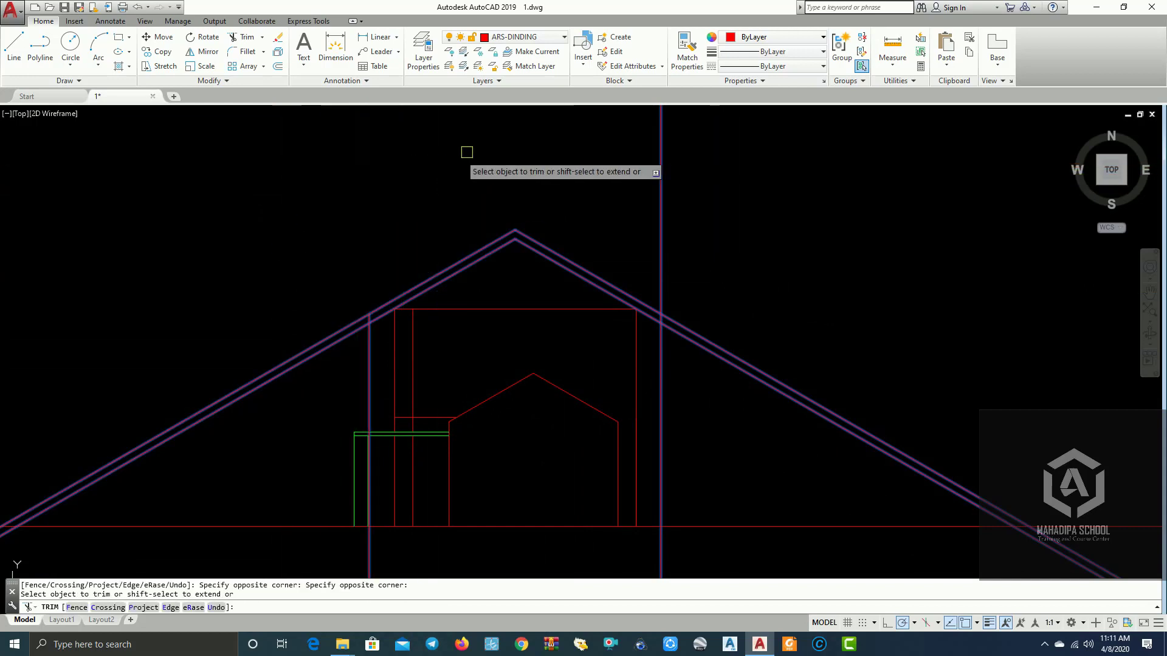
{"action": "left_click", "coordinate": [611, 141]}
{"action": "left_click", "coordinate": [675, 397]}
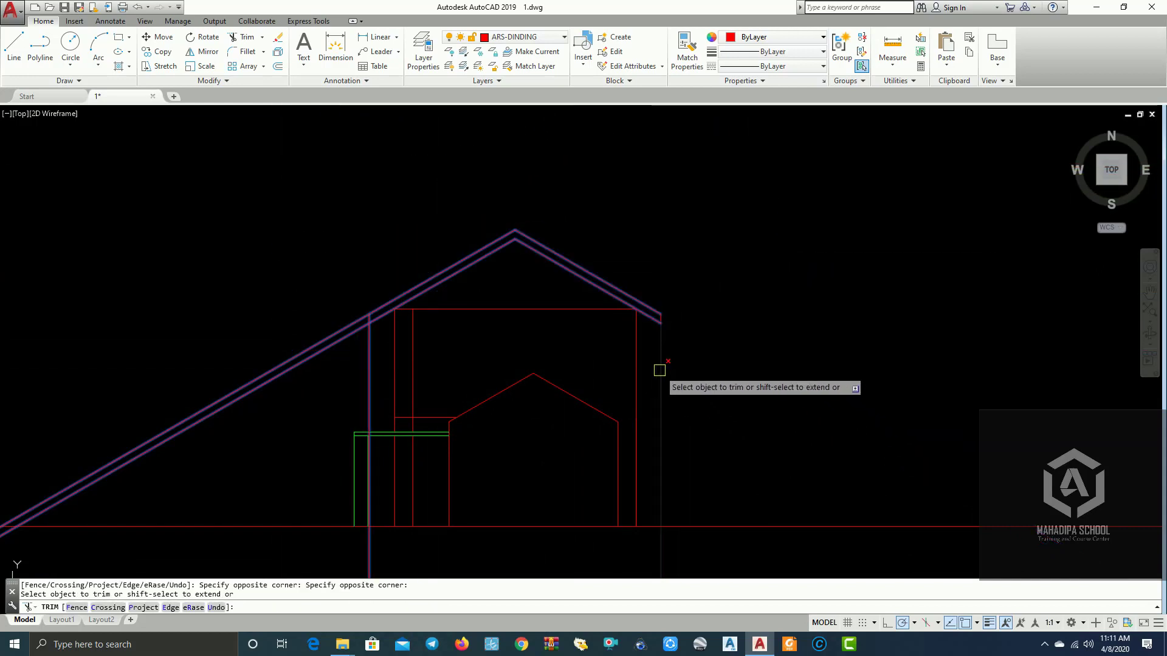
{"action": "left_click", "coordinate": [314, 364]}
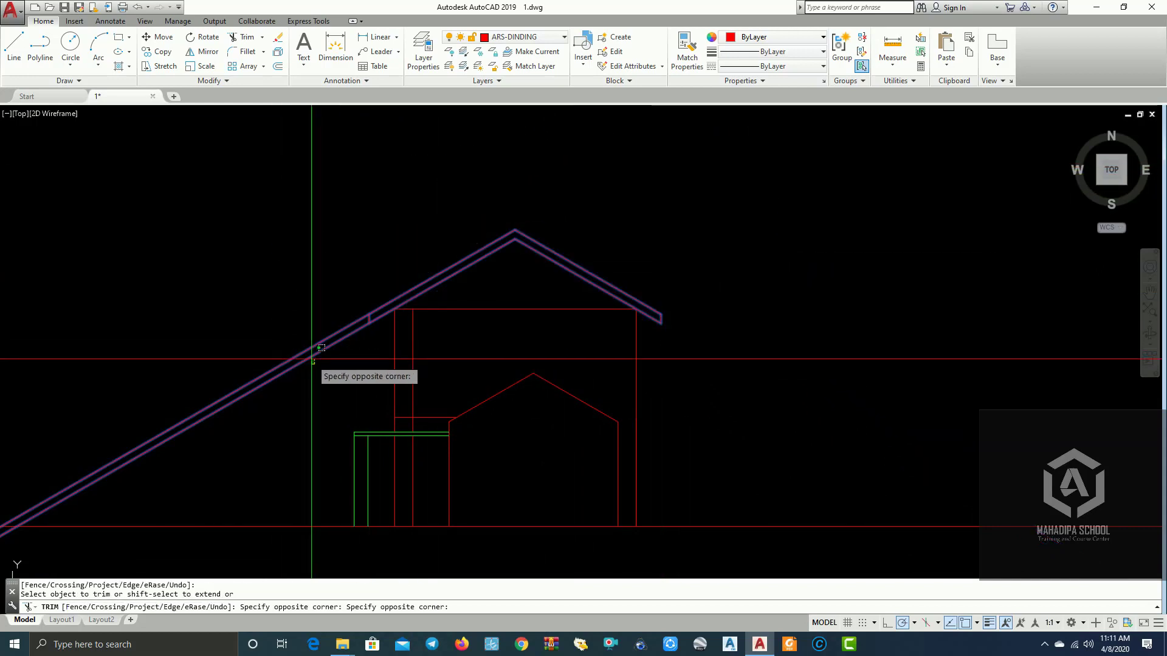
{"action": "left_click", "coordinate": [294, 326]}
{"action": "key", "text": "Escape"}
{"action": "scroll", "coordinate": [740, 253], "scroll_direction": "down", "scroll_amount": 3}
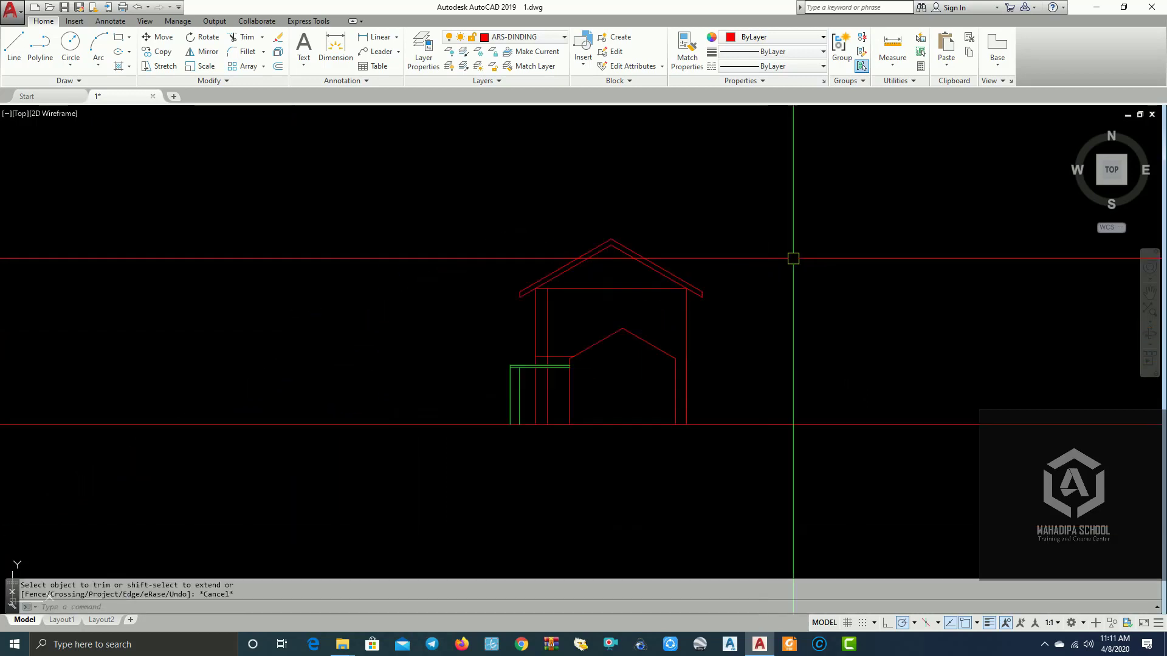
{"action": "scroll", "coordinate": [791, 255], "scroll_direction": "down", "scroll_amount": 2}
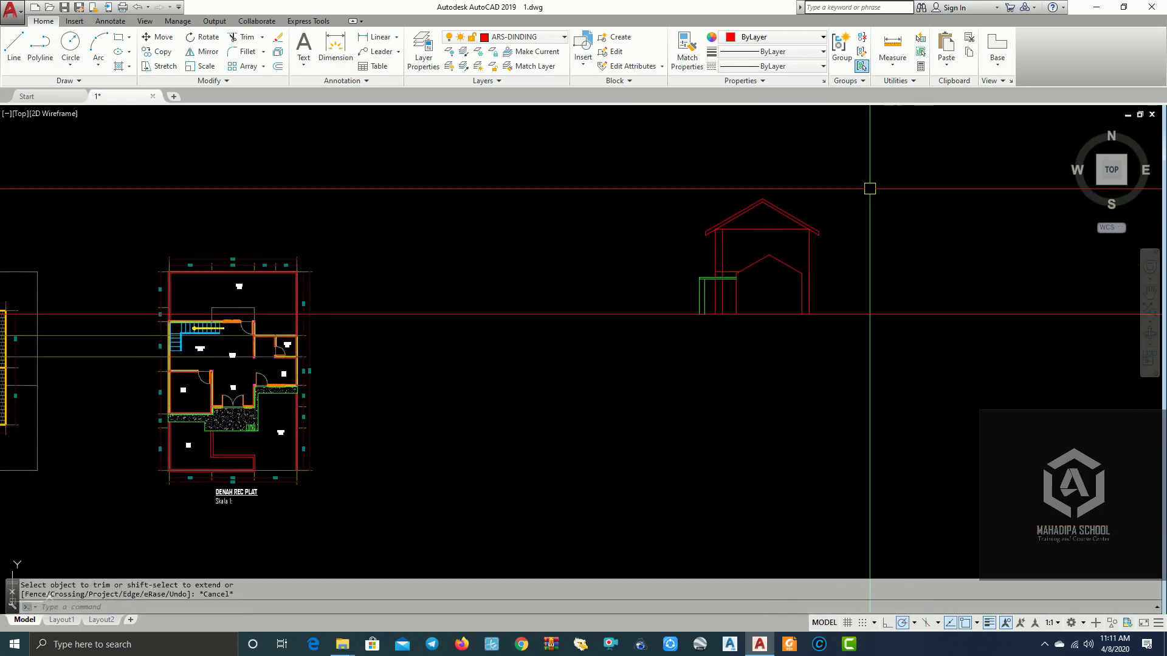
{"action": "middle_click_drag", "start_coordinate": [867, 182], "coordinate": [655, 165]}
{"action": "scroll", "coordinate": [516, 227], "scroll_direction": "up", "scroll_amount": 2}
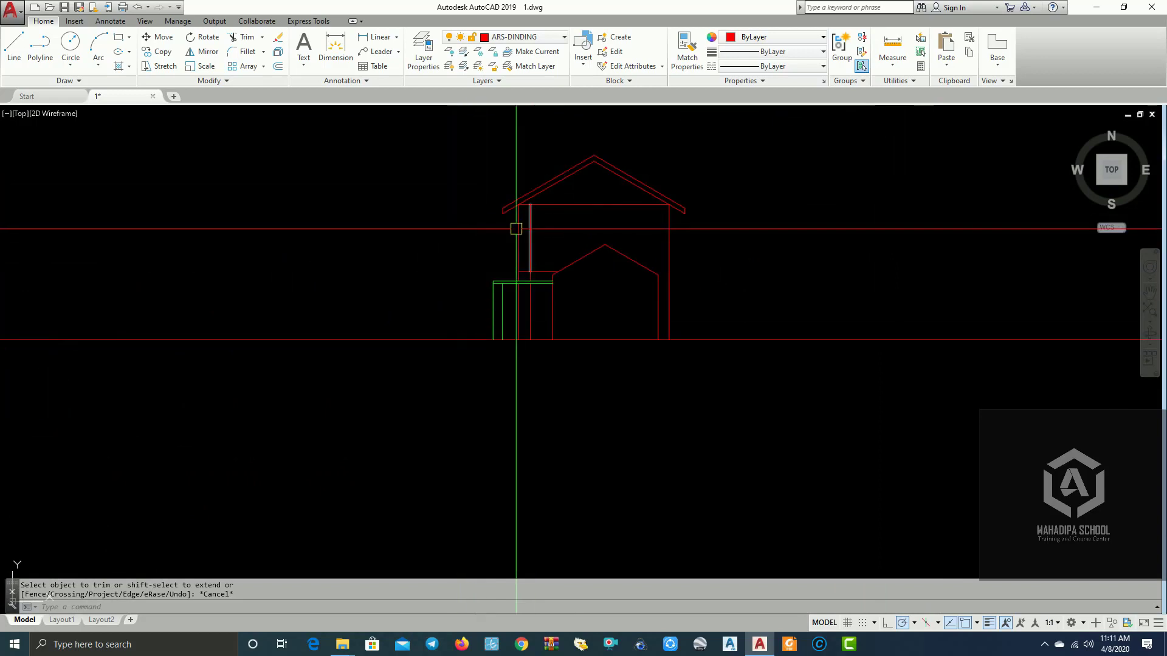
{"action": "middle_click_drag", "start_coordinate": [516, 227], "coordinate": [271, 229]}
{"action": "scroll", "coordinate": [406, 219], "scroll_direction": "up", "scroll_amount": 2}
{"action": "scroll", "coordinate": [407, 219], "scroll_direction": "up", "scroll_amount": 2}
{"action": "middle_click_drag", "start_coordinate": [546, 226], "coordinate": [612, 261]}
{"action": "left_click", "coordinate": [614, 261]}
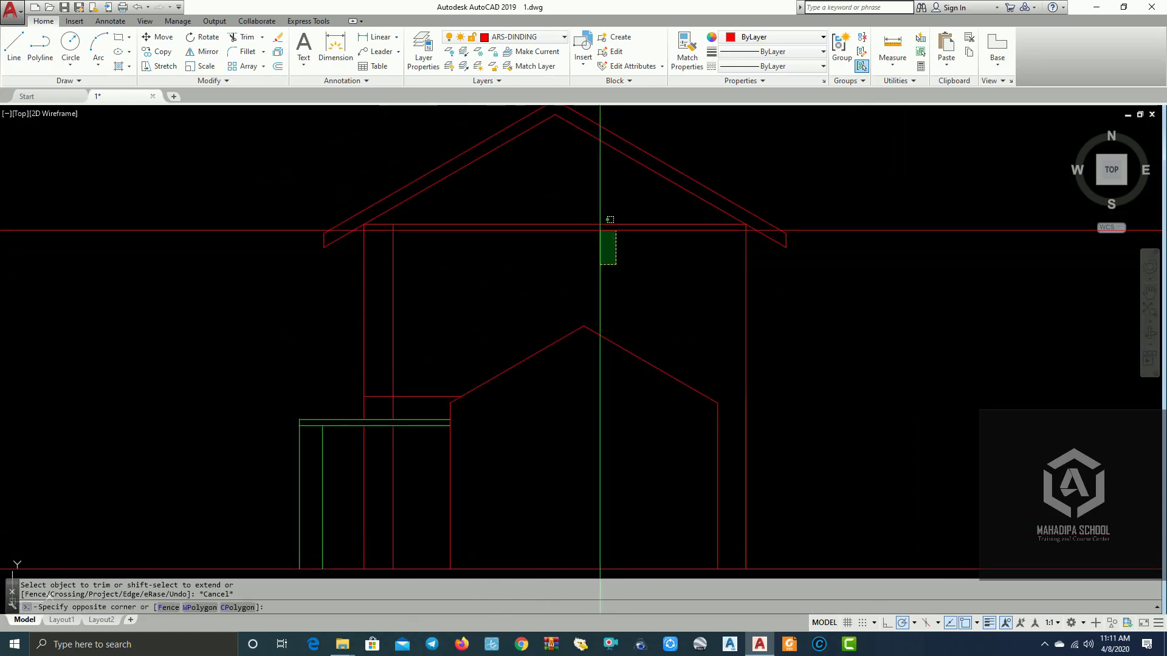
{"action": "left_click", "coordinate": [582, 211]}
{"action": "type", "text": "e"}
{"action": "key", "text": "Return"}
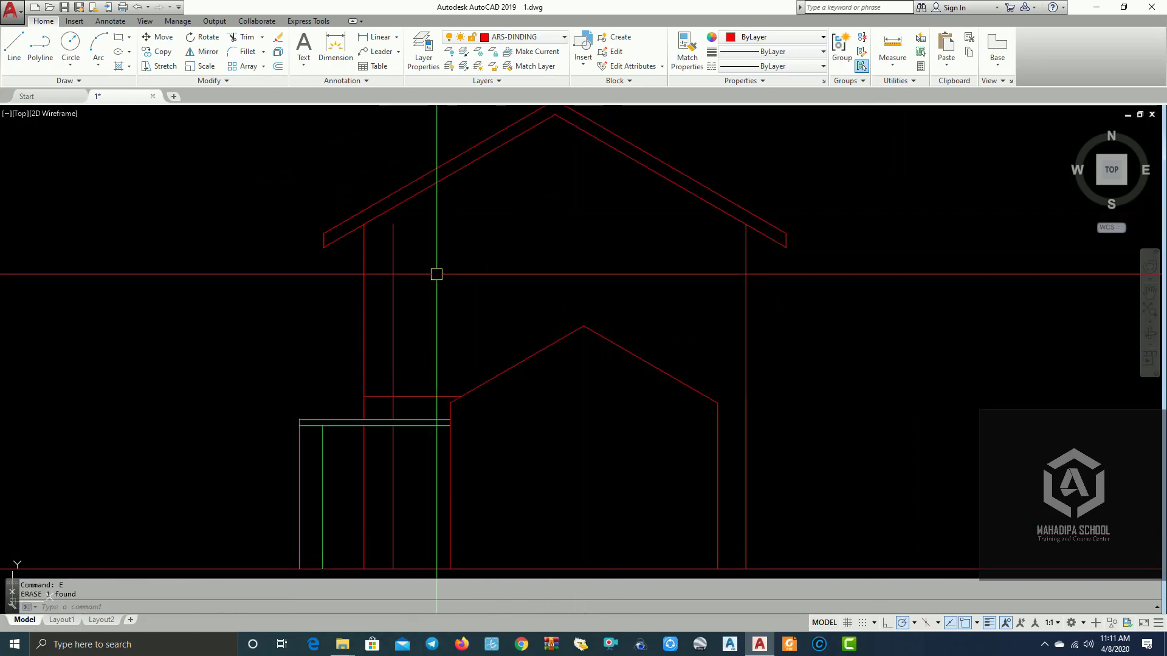
{"action": "key", "text": "Return"}
{"action": "middle_click_drag", "start_coordinate": [404, 261], "coordinate": [391, 240]}
{"action": "scroll", "coordinate": [541, 273], "scroll_direction": "down", "scroll_amount": 4}
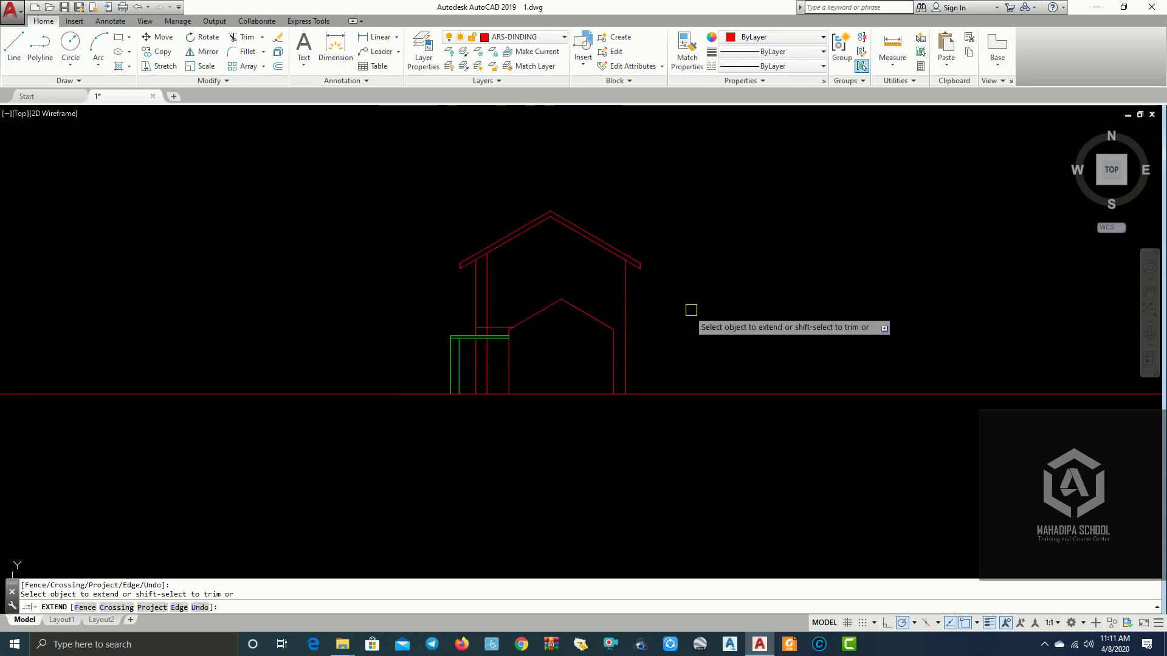
{"action": "mouse_move", "coordinate": [691, 310]}
{"action": "middle_mouse_down"}
{"action": "mouse_move", "coordinate": [890, 277]}
{"action": "mouse_move", "coordinate": [828, 341]}
{"action": "middle_mouse_up"}
{"action": "scroll", "coordinate": [892, 276], "scroll_direction": "up", "scroll_amount": 2}
{"action": "key", "text": "Escape"}
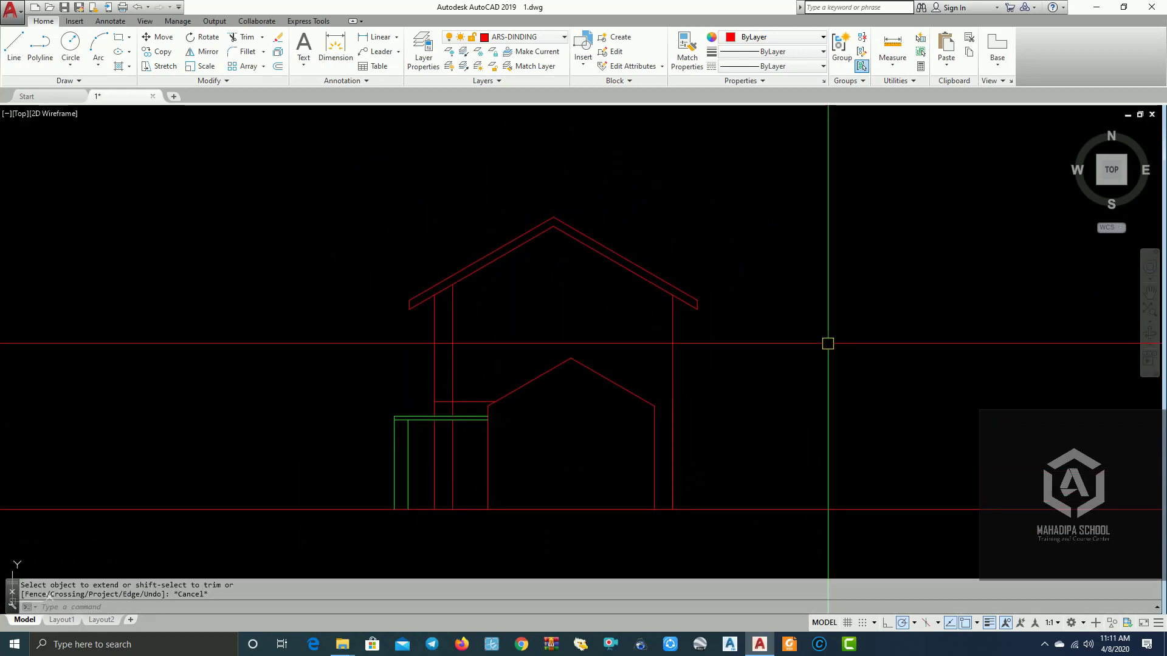
{"action": "middle_click_drag", "start_coordinate": [793, 350], "coordinate": [862, 377]}
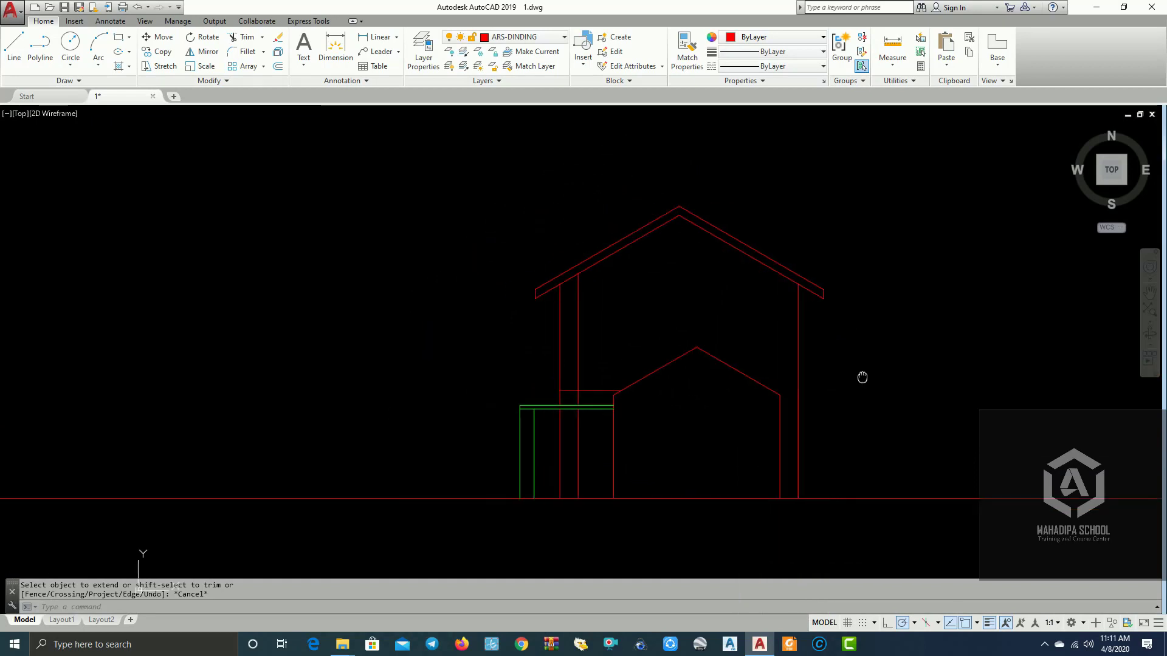
{"action": "middle_click_drag", "start_coordinate": [870, 293], "coordinate": [569, 334]}
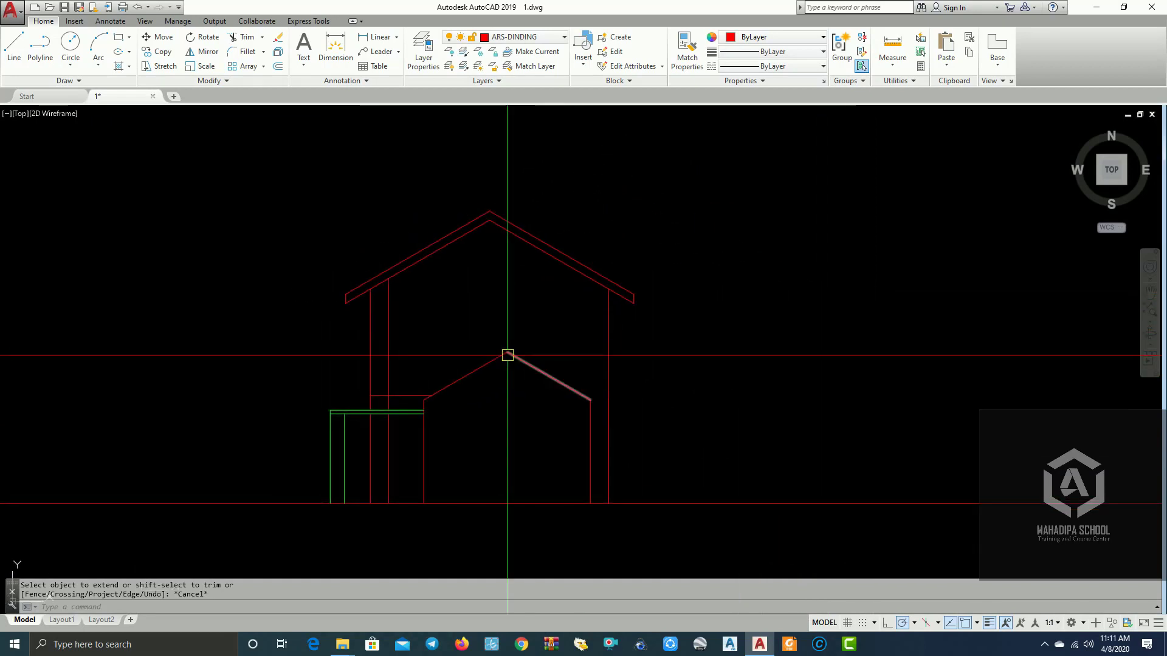
{"action": "middle_click_drag", "start_coordinate": [503, 352], "coordinate": [681, 342]}
{"action": "scroll", "coordinate": [606, 331], "scroll_direction": "down", "scroll_amount": 4}
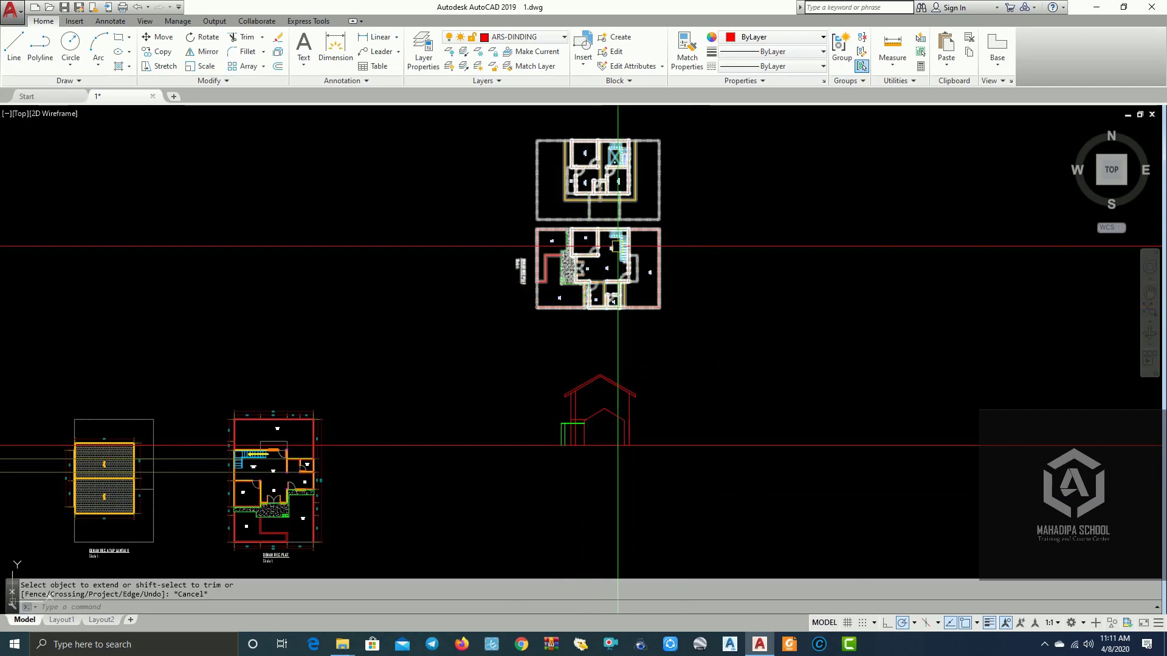
- Frame the upper plan's balcony area with the elevation, trying a stretch of the short ledge then cancelling
{"action": "scroll", "coordinate": [618, 247], "scroll_direction": "up", "scroll_amount": 3}
{"action": "scroll", "coordinate": [617, 246], "scroll_direction": "up", "scroll_amount": 2}
{"action": "scroll", "coordinate": [398, 326], "scroll_direction": "up", "scroll_amount": 2}
{"action": "scroll", "coordinate": [398, 326], "scroll_direction": "up", "scroll_amount": 2}
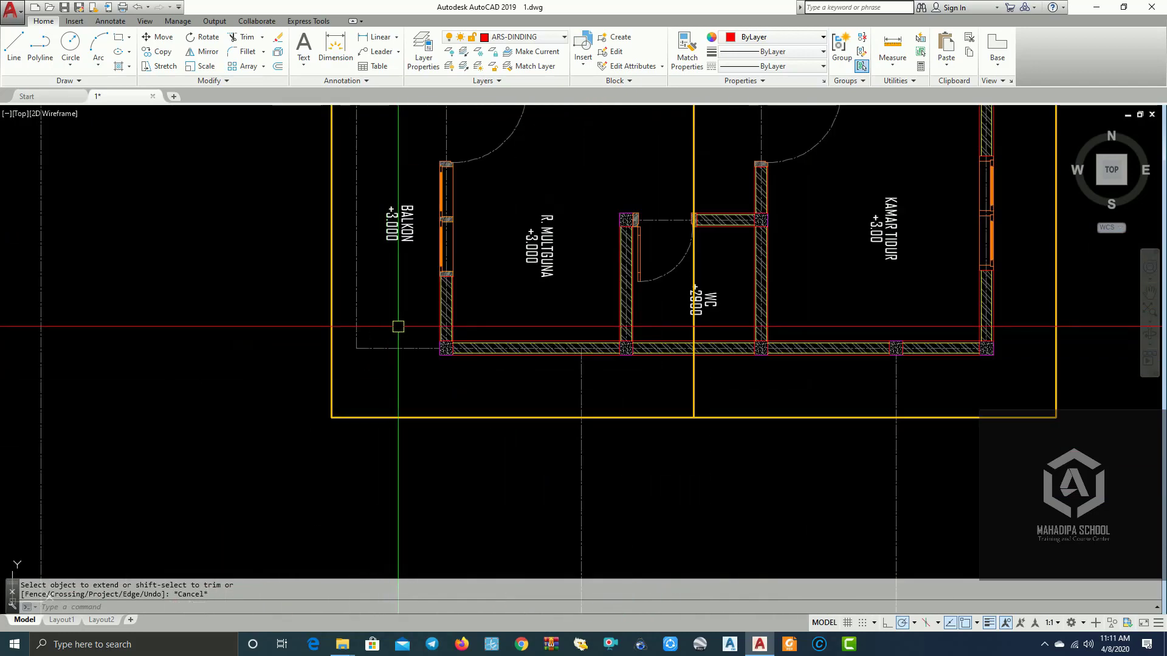
{"action": "mouse_move", "coordinate": [398, 326]}
{"action": "middle_mouse_down"}
{"action": "mouse_move", "coordinate": [562, 359]}
{"action": "mouse_move", "coordinate": [642, 403]}
{"action": "mouse_move", "coordinate": [533, 465]}
{"action": "mouse_move", "coordinate": [542, 300]}
{"action": "mouse_move", "coordinate": [494, 257]}
{"action": "middle_mouse_up"}
{"action": "scroll", "coordinate": [587, 300], "scroll_direction": "down", "scroll_amount": 2}
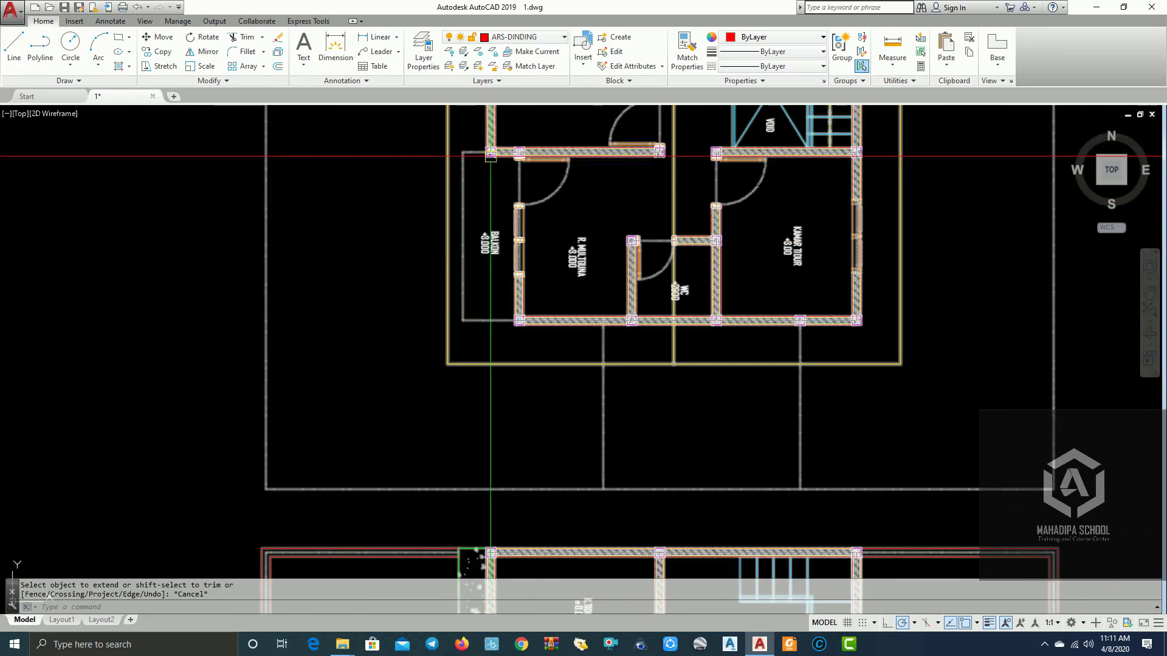
{"action": "middle_click_drag", "start_coordinate": [490, 156], "coordinate": [427, 174]}
{"action": "mouse_move", "coordinate": [422, 293]}
{"action": "middle_mouse_down"}
{"action": "mouse_move", "coordinate": [526, 319]}
{"action": "mouse_move", "coordinate": [448, 234]}
{"action": "middle_mouse_up"}
{"action": "scroll", "coordinate": [449, 235], "scroll_direction": "down", "scroll_amount": 3}
{"action": "middle_click_drag", "start_coordinate": [523, 340], "coordinate": [522, 296]}
{"action": "middle_click_drag", "start_coordinate": [507, 459], "coordinate": [519, 370]}
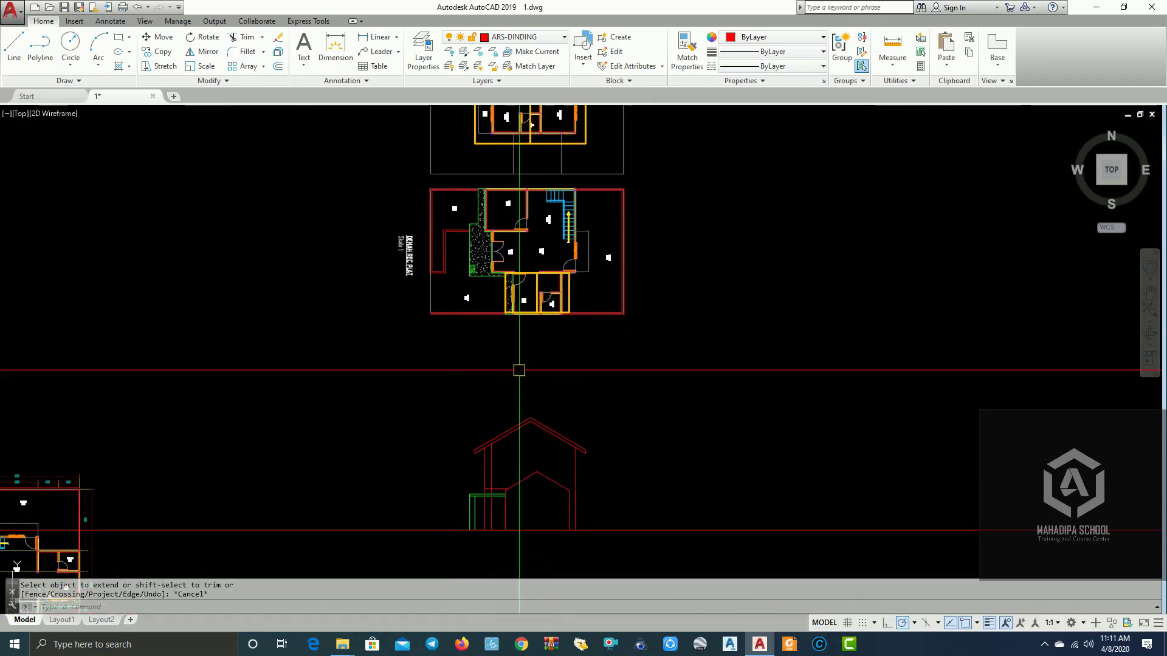
{"action": "scroll", "coordinate": [490, 505], "scroll_direction": "up", "scroll_amount": 5}
{"action": "scroll", "coordinate": [523, 468], "scroll_direction": "up", "scroll_amount": 2}
{"action": "left_click", "coordinate": [571, 408]}
{"action": "left_click", "coordinate": [566, 392]}
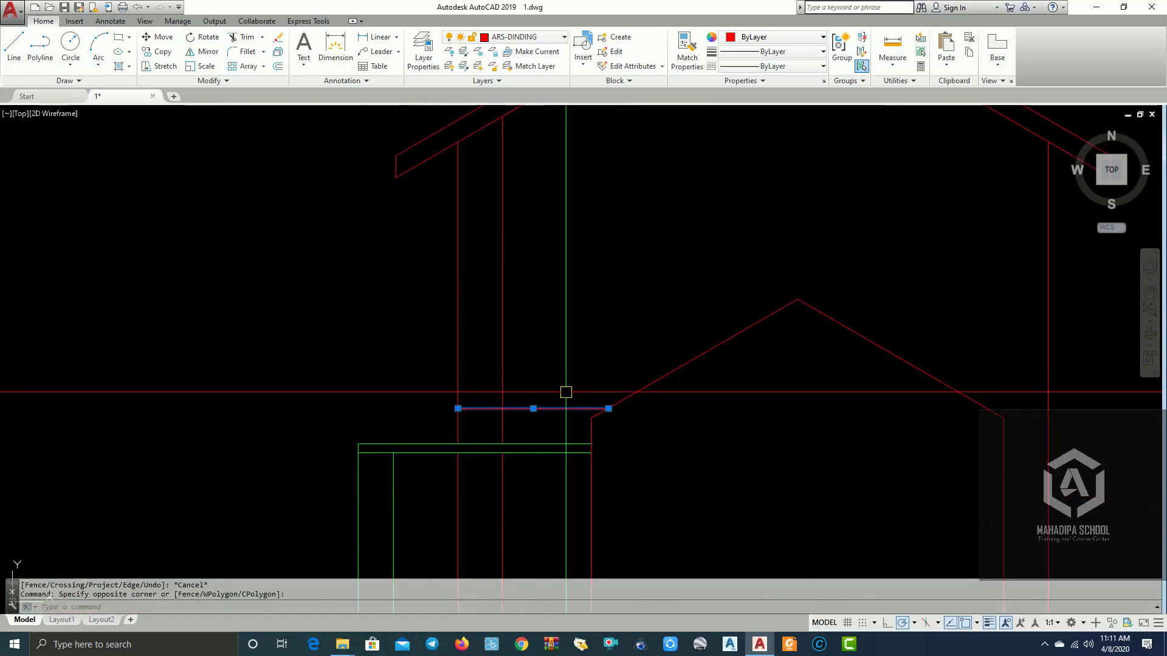
{"action": "left_click", "coordinate": [609, 408]}
{"action": "scroll", "coordinate": [613, 344], "scroll_direction": "down", "scroll_amount": 4}
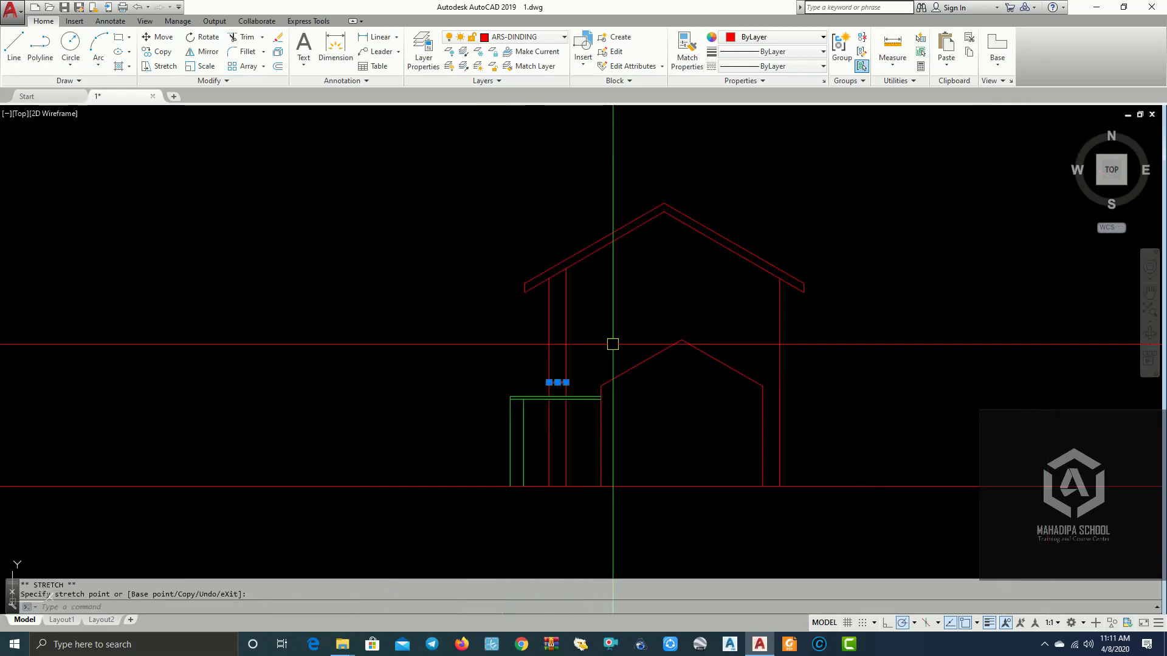
{"action": "key", "text": "Escape"}
{"action": "middle_click_drag", "start_coordinate": [621, 340], "coordinate": [627, 433]}
{"action": "type", "text": "XL"}
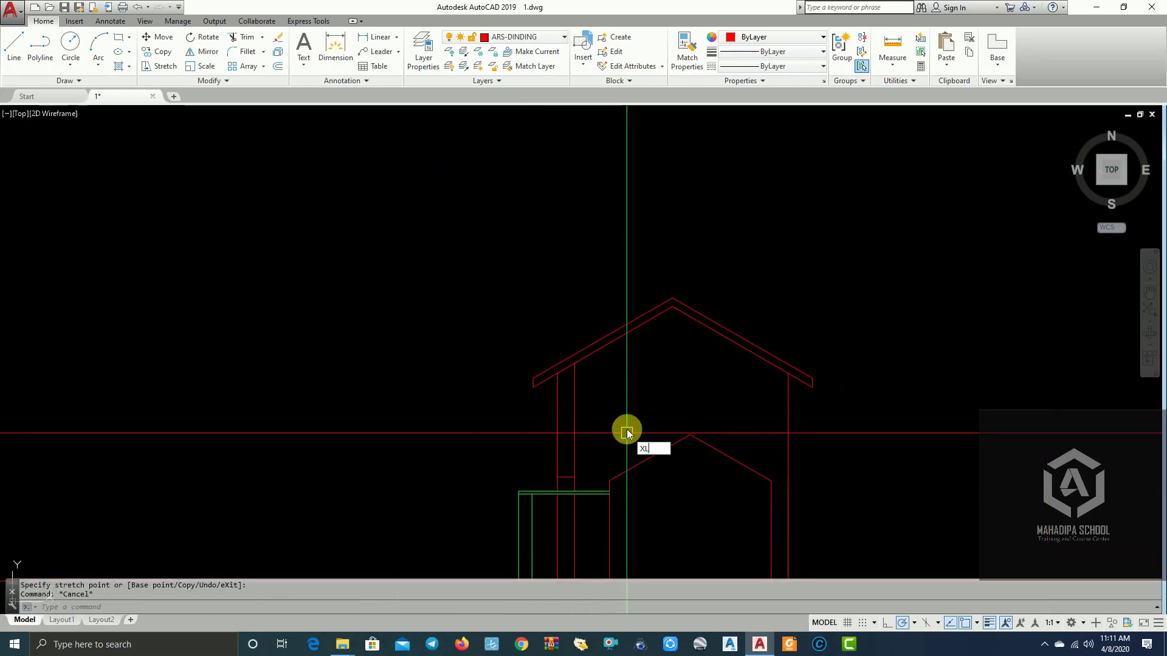
- Project a vertical construction line down through the balcony edge on the upper floor plan
{"action": "key", "text": "Return"}
{"action": "type", "text": "v"}
{"action": "key", "text": "Return"}
{"action": "scroll", "coordinate": [561, 326], "scroll_direction": "down", "scroll_amount": 5}
{"action": "scroll", "coordinate": [541, 323], "scroll_direction": "up", "scroll_amount": 2}
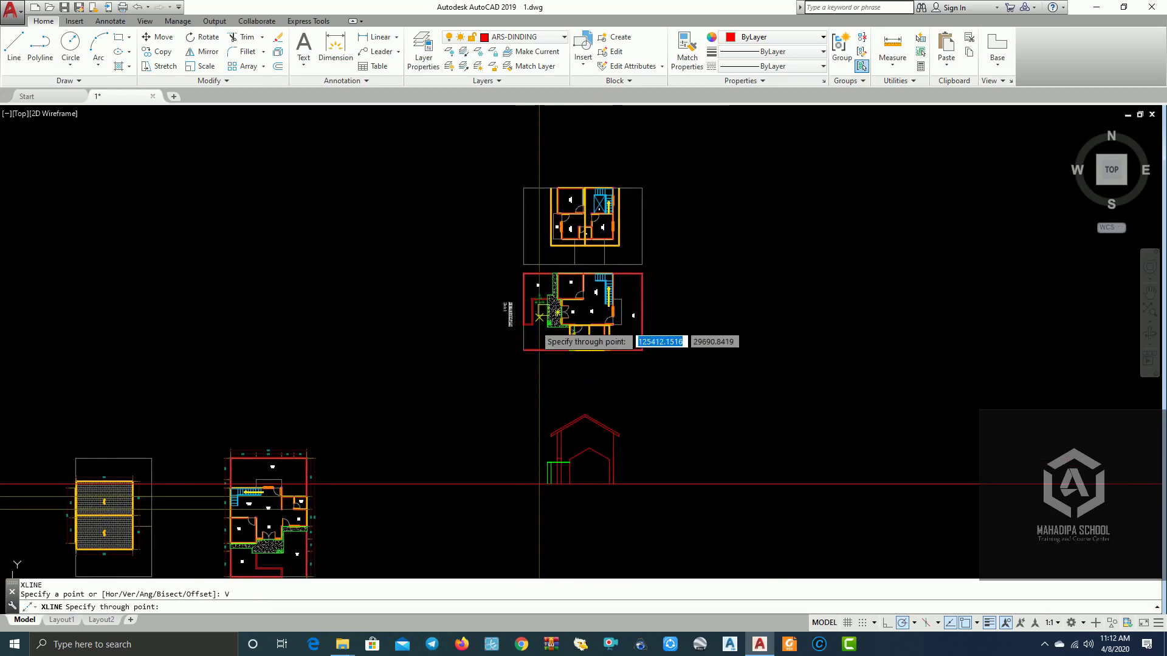
{"action": "scroll", "coordinate": [562, 219], "scroll_direction": "up", "scroll_amount": 3}
{"action": "scroll", "coordinate": [563, 221], "scroll_direction": "up", "scroll_amount": 5}
{"action": "left_click", "coordinate": [483, 148]}
{"action": "key", "text": "Return"}
{"action": "scroll", "coordinate": [483, 149], "scroll_direction": "down", "scroll_amount": 5}
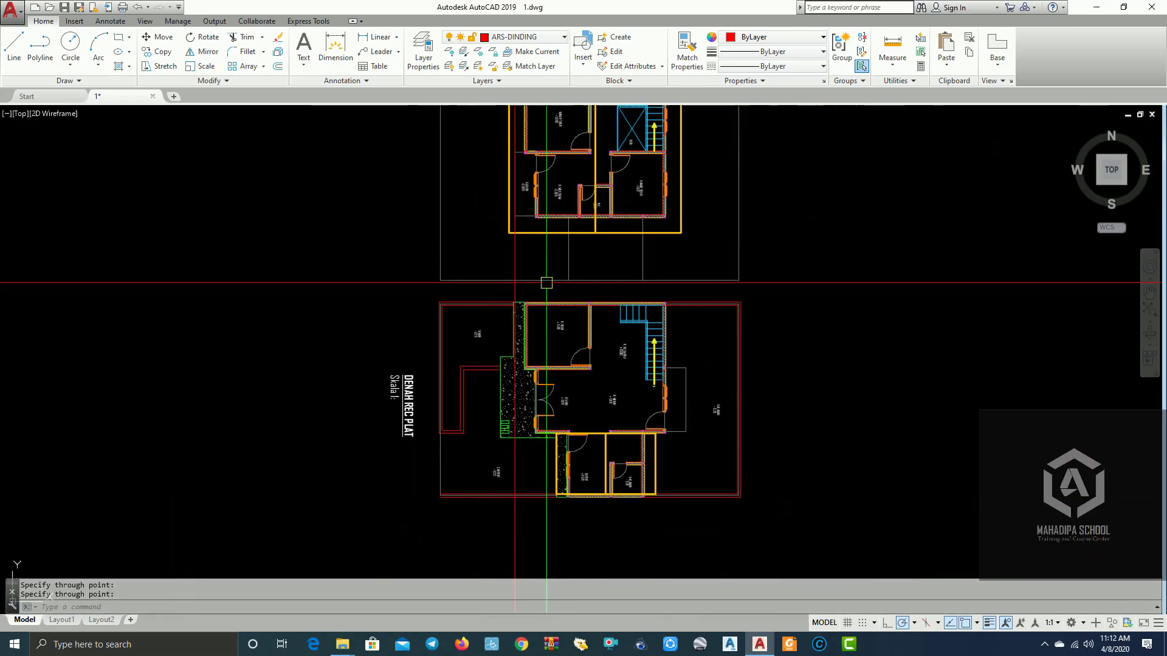
{"action": "scroll", "coordinate": [526, 503], "scroll_direction": "up", "scroll_amount": 5}
{"action": "scroll", "coordinate": [530, 421], "scroll_direction": "up", "scroll_amount": 2}
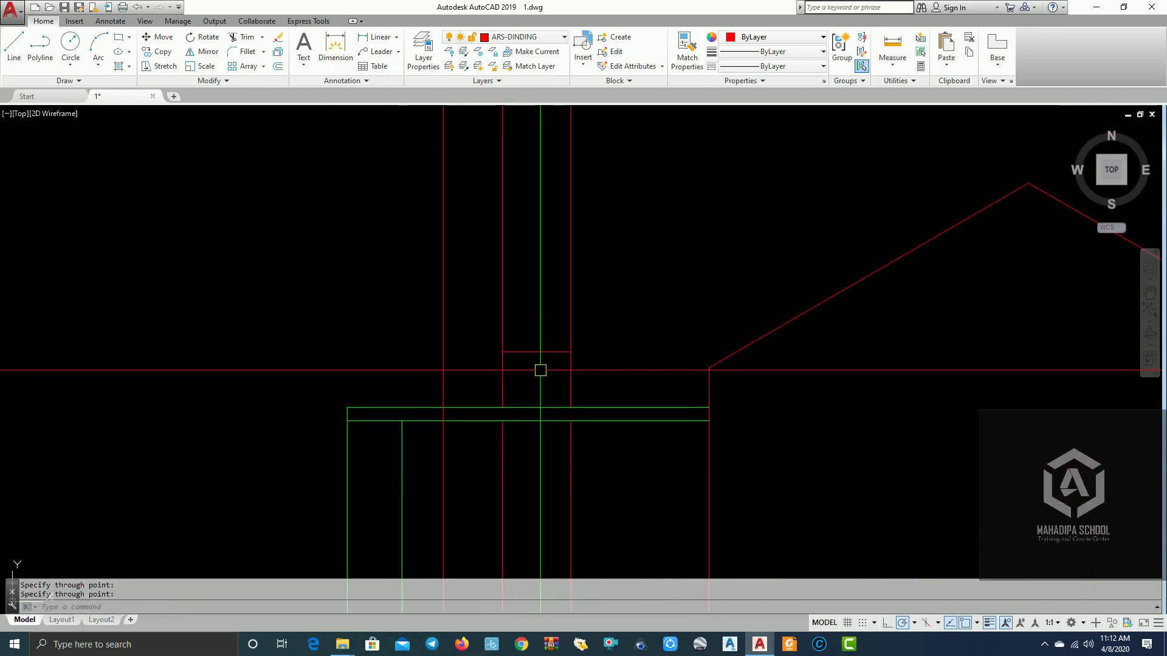
- Grip-stretch the short upper-wall ledge line so its end meets the new construction line
{"action": "left_click", "coordinate": [540, 365]}
{"action": "left_click", "coordinate": [511, 343]}
{"action": "left_click", "coordinate": [502, 352]}
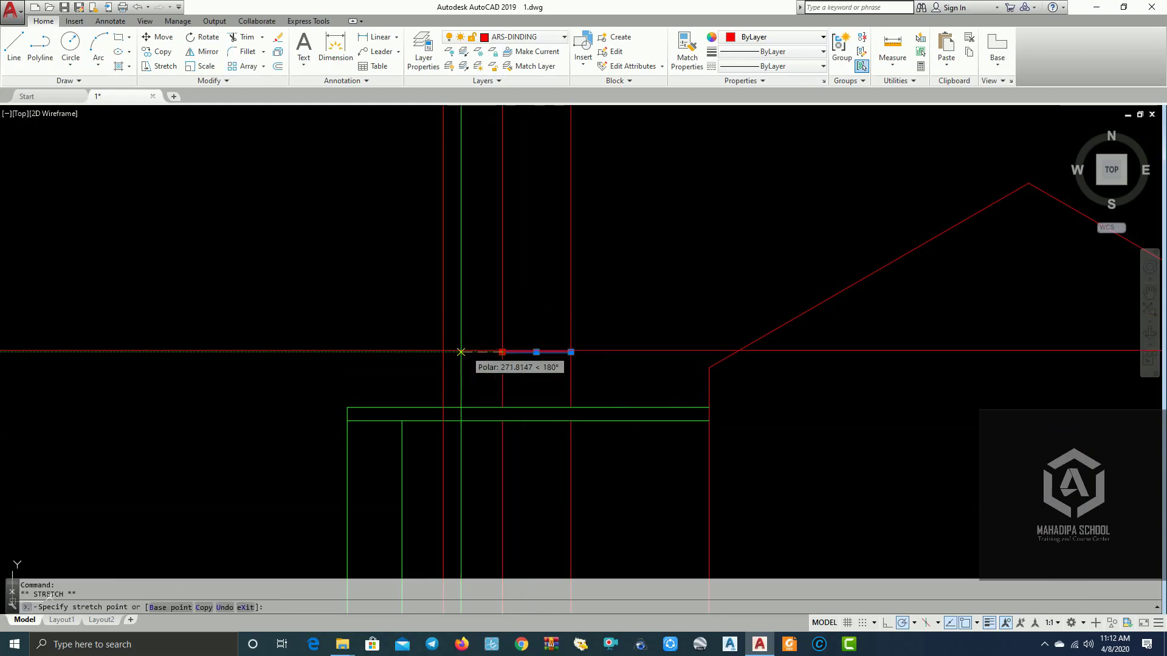
{"action": "key", "text": "Escape"}
{"action": "scroll", "coordinate": [604, 335], "scroll_direction": "down", "scroll_amount": 4}
{"action": "middle_click_drag", "start_coordinate": [604, 335], "coordinate": [615, 387]}
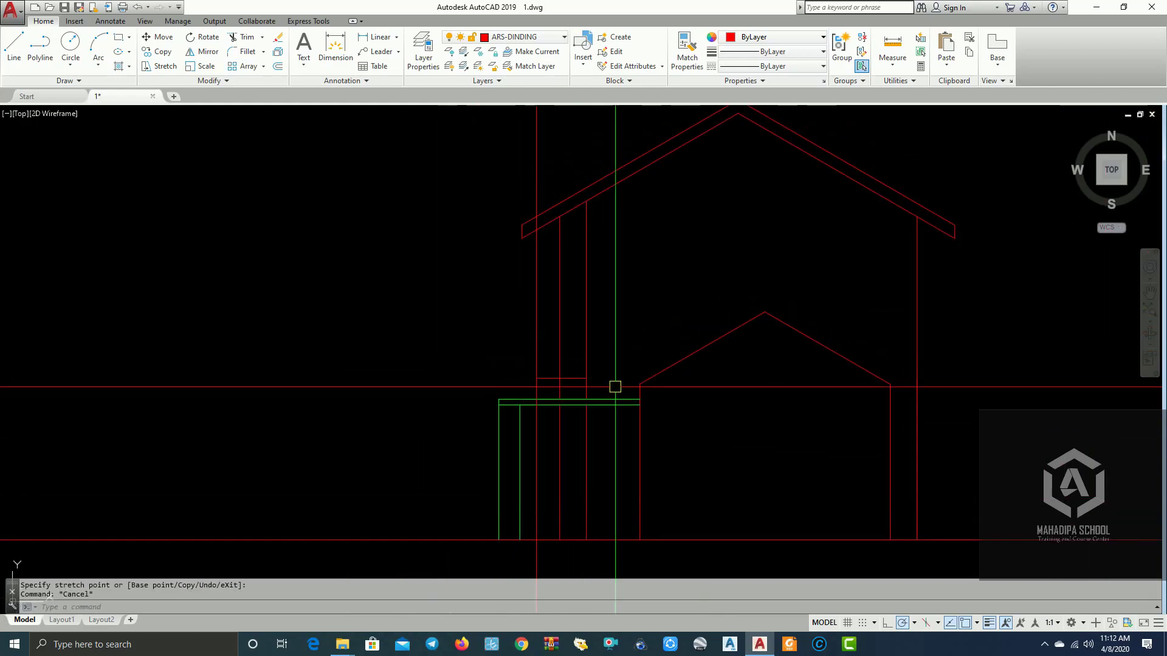
{"action": "type", "text": "o"}
{"action": "key", "text": "Return"}
{"action": "type", "text": "2500"}
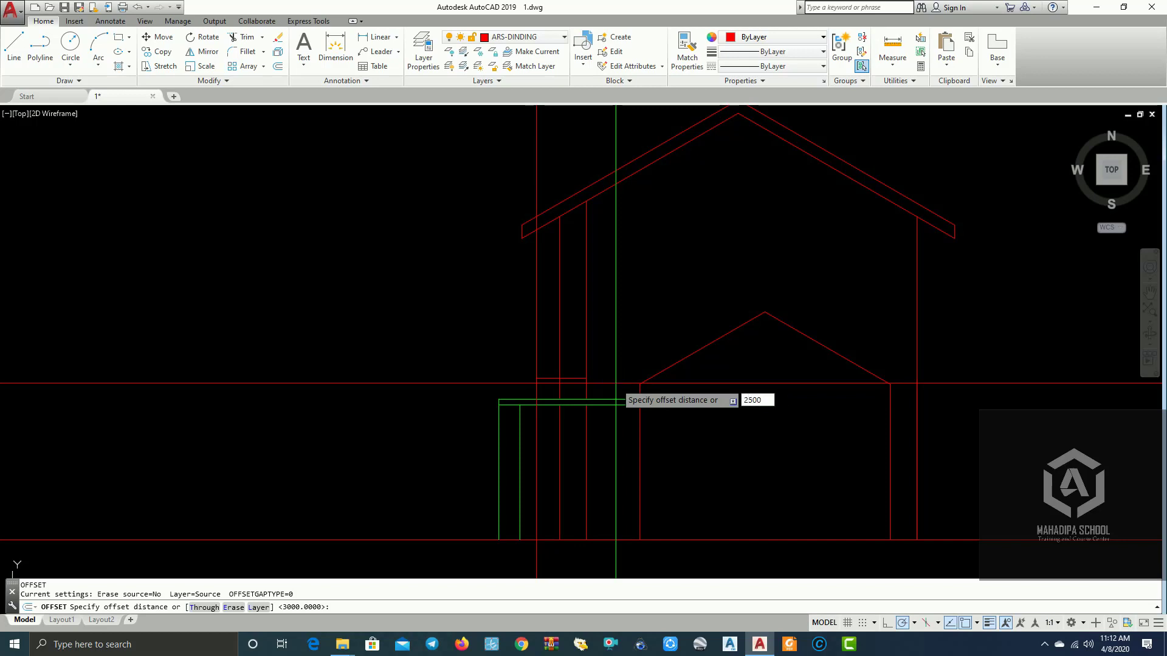
- Offset the ledge line 2500 upward to form the top of the upper-wall box
{"action": "key", "text": "Return"}
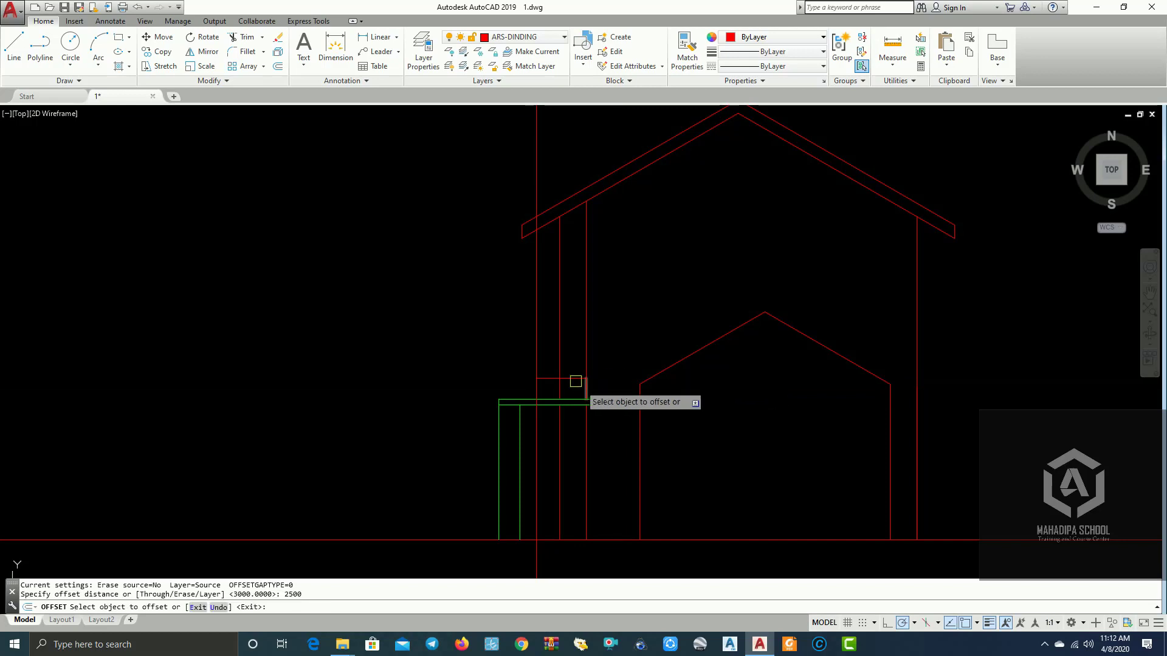
{"action": "left_click", "coordinate": [573, 382]}
{"action": "scroll", "coordinate": [573, 381], "scroll_direction": "up", "scroll_amount": 3}
{"action": "scroll", "coordinate": [573, 382], "scroll_direction": "up", "scroll_amount": 2}
{"action": "left_click", "coordinate": [528, 307]}
{"action": "mouse_move", "coordinate": [528, 306]}
{"action": "middle_mouse_down"}
{"action": "mouse_move", "coordinate": [649, 344]}
{"action": "mouse_move", "coordinate": [649, 382]}
{"action": "middle_mouse_up"}
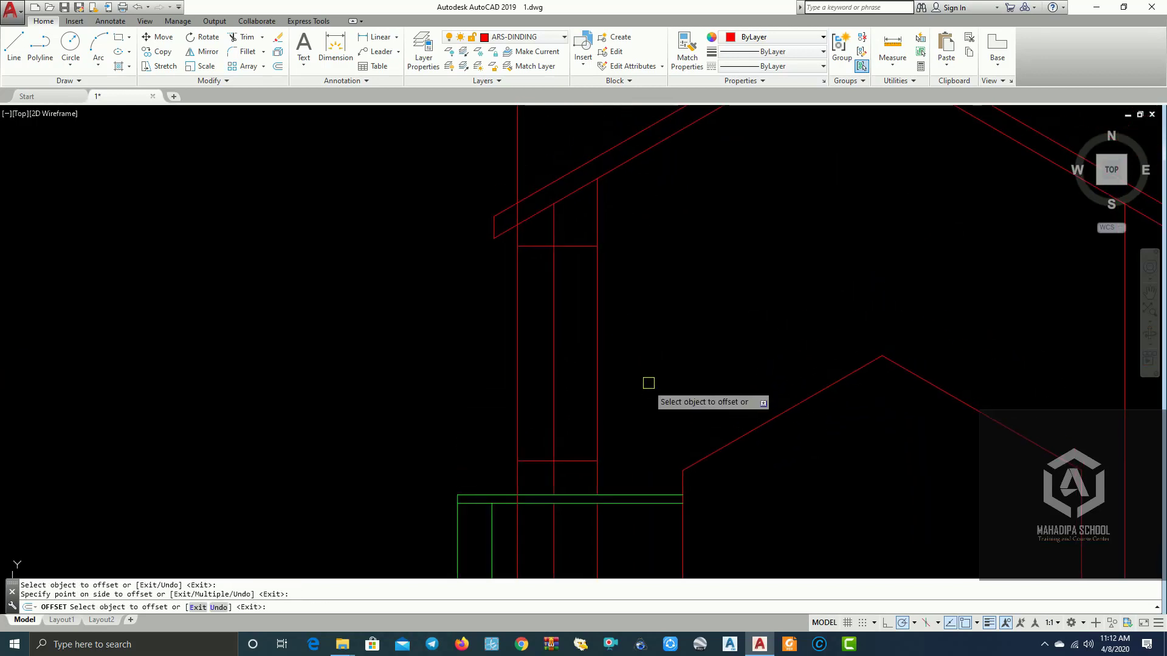
{"action": "key", "text": "Escape"}
{"action": "key", "text": "Escape"}
- Trim the excess line pieces around the box using all objects as cutting edges
{"action": "type", "text": "r"}
{"action": "key", "text": "Return"}
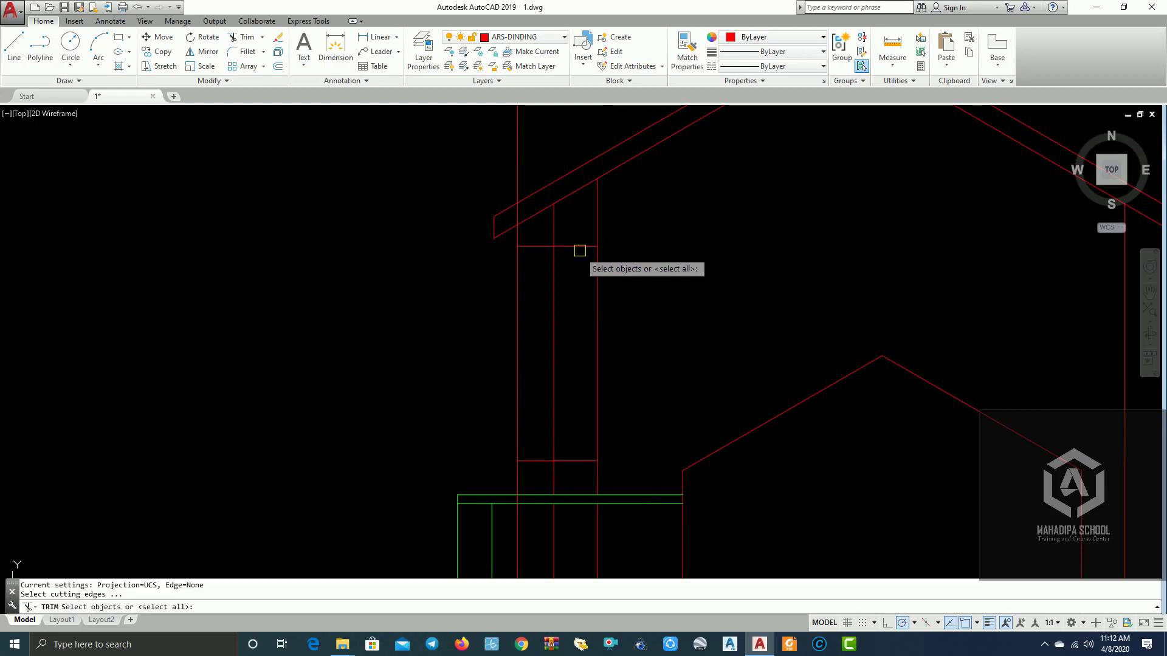
{"action": "key", "text": "Return"}
{"action": "scroll", "coordinate": [565, 268], "scroll_direction": "down", "scroll_amount": 3}
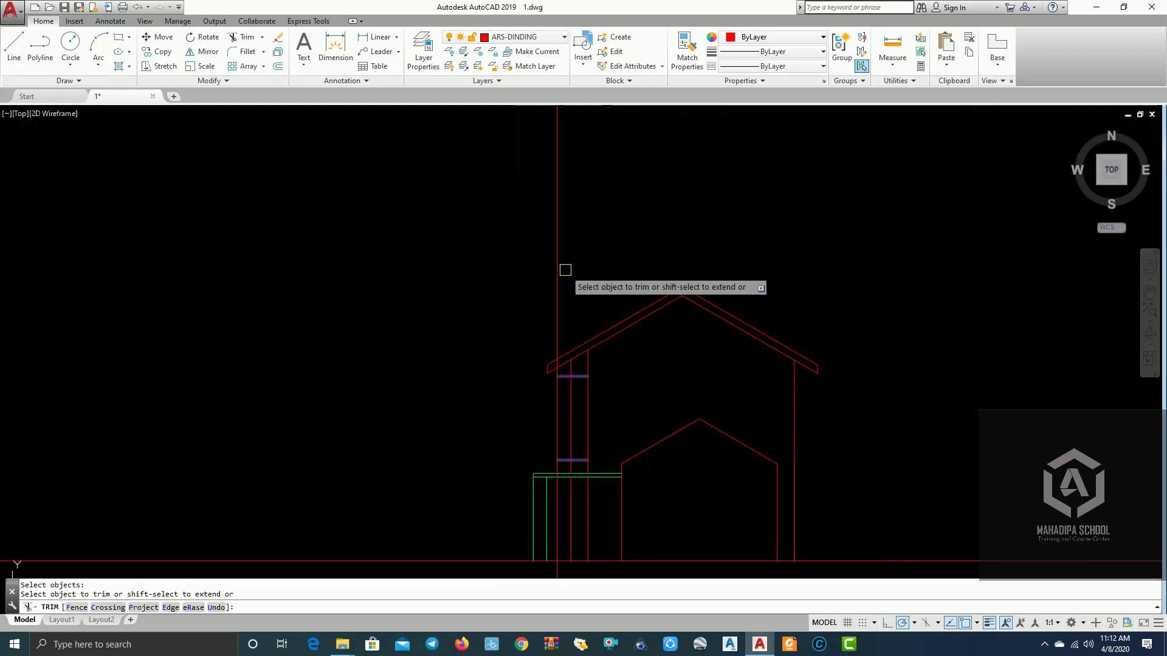
{"action": "left_click", "coordinate": [508, 253]}
{"action": "middle_click_drag", "start_coordinate": [508, 253], "coordinate": [547, 292]}
{"action": "scroll", "coordinate": [543, 532], "scroll_direction": "up", "scroll_amount": 2}
{"action": "left_click", "coordinate": [542, 531]}
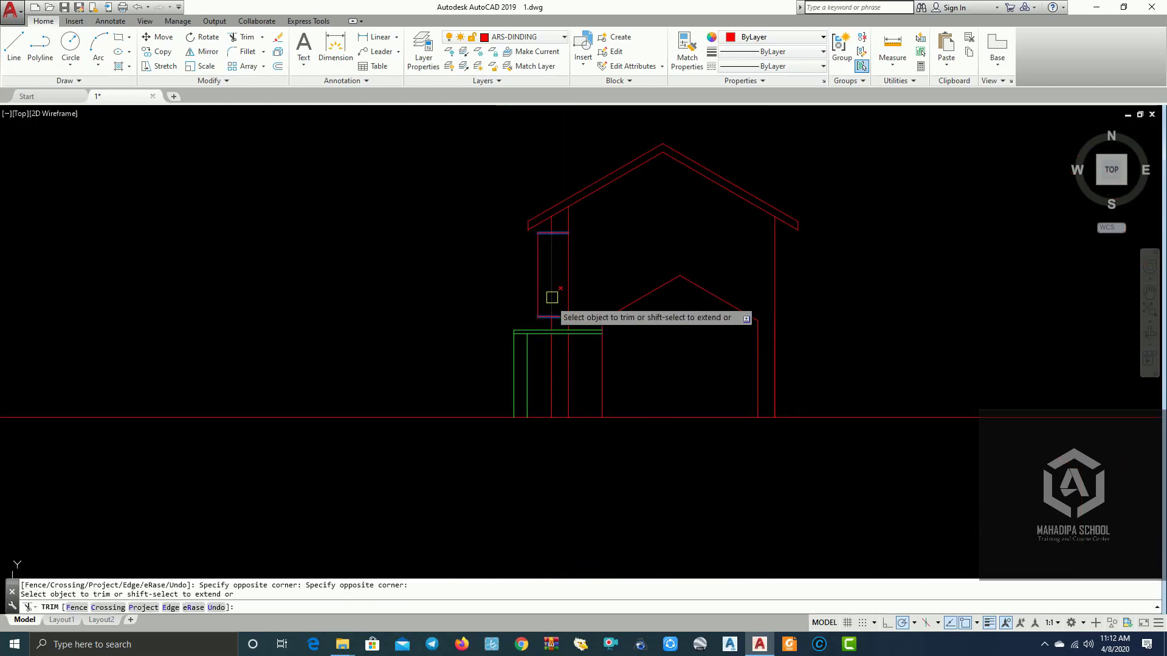
{"action": "key", "text": "Escape"}
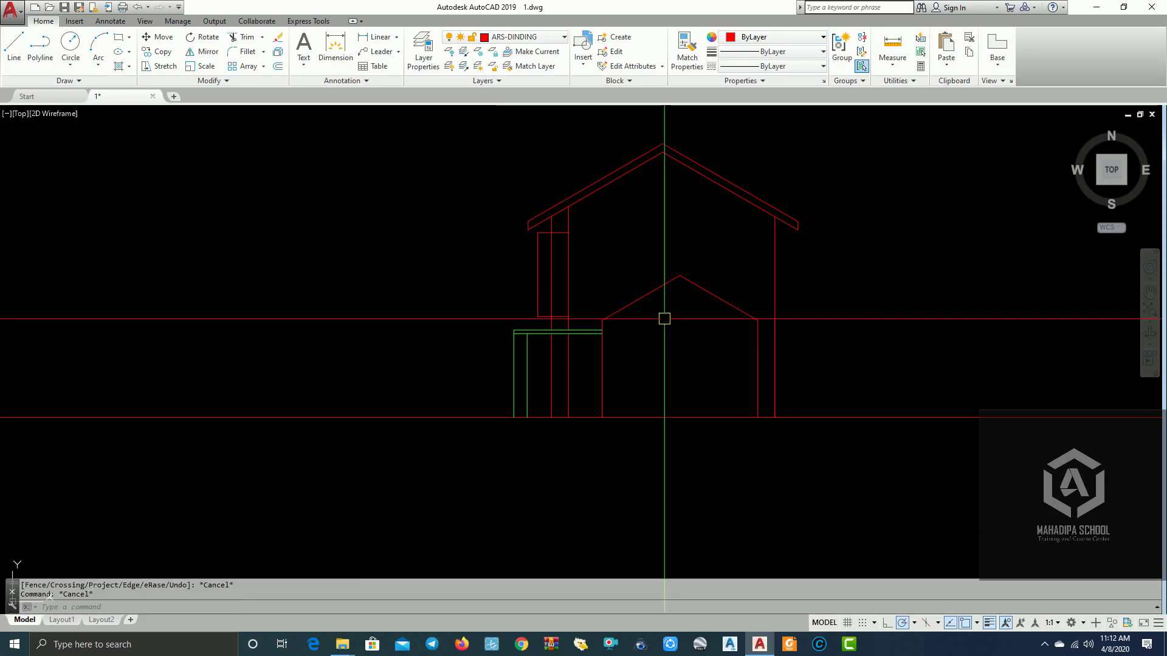
- Select the leftover vertical line segment and resume trimming with all edges as cutters
{"action": "type", "text": "Tr"}
{"action": "key", "text": "Return"}
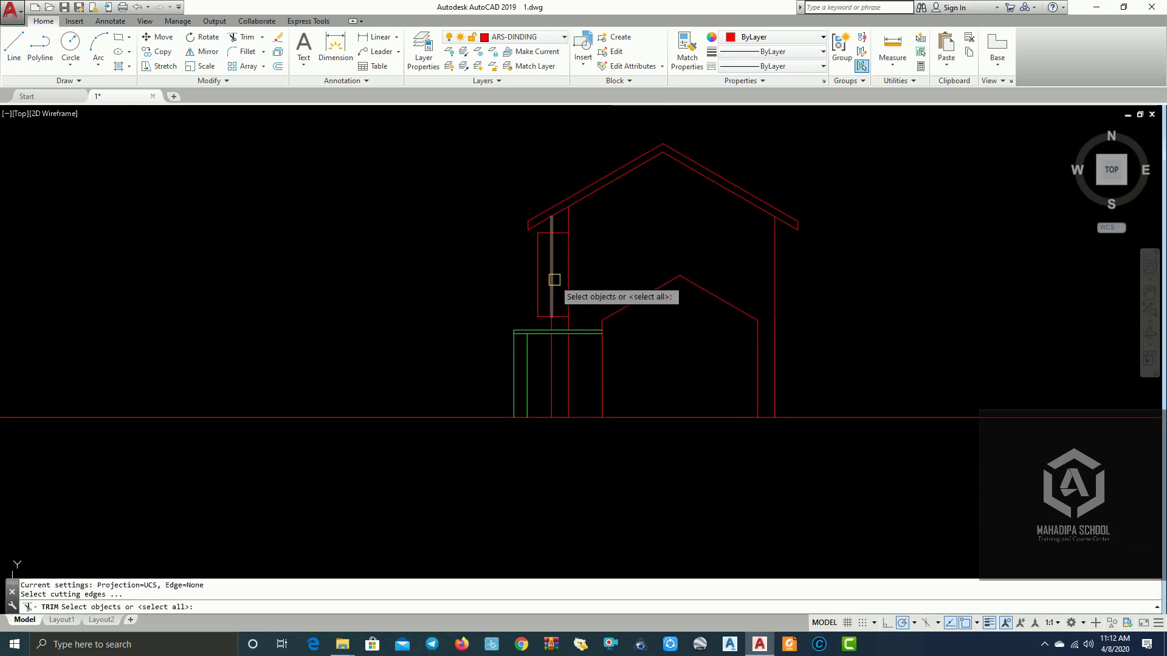
{"action": "key", "text": "Escape"}
{"action": "scroll", "coordinate": [555, 275], "scroll_direction": "up", "scroll_amount": 2}
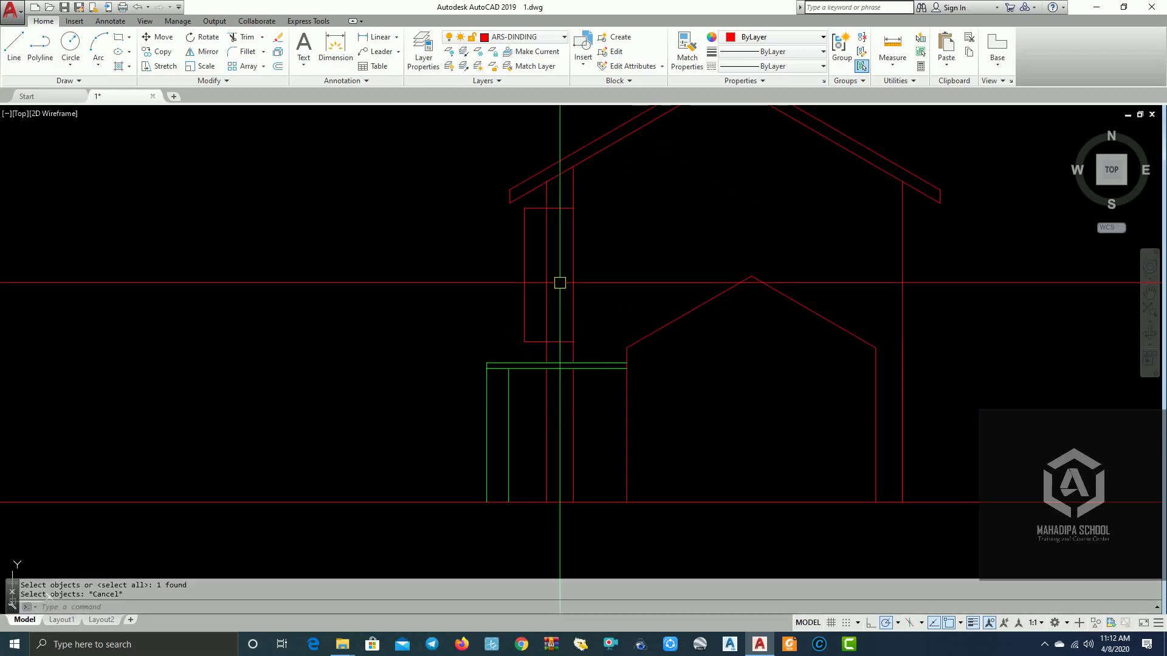
{"action": "left_click", "coordinate": [546, 267]}
{"action": "left_click", "coordinate": [534, 262]}
{"action": "left_click", "coordinate": [557, 303]}
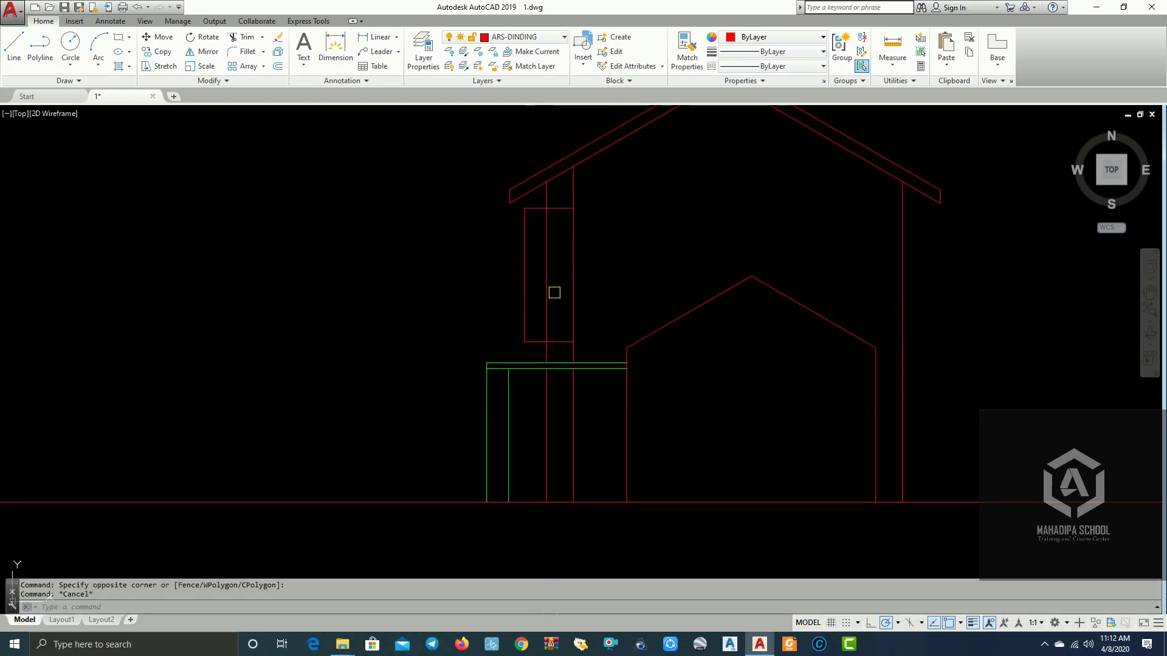
{"action": "key", "text": "Return"}
{"action": "key", "text": "Return"}
- Frame the house elevation with the floor plan visible above it
{"action": "key", "text": "Escape"}
{"action": "scroll", "coordinate": [638, 293], "scroll_direction": "down", "scroll_amount": 4}
{"action": "mouse_move", "coordinate": [919, 356]}
{"action": "middle_mouse_down"}
{"action": "mouse_move", "coordinate": [604, 324]}
{"action": "mouse_move", "coordinate": [913, 409]}
{"action": "middle_mouse_up"}
{"action": "scroll", "coordinate": [912, 409], "scroll_direction": "down", "scroll_amount": 3}
{"action": "middle_click_drag", "start_coordinate": [870, 450], "coordinate": [722, 489]}
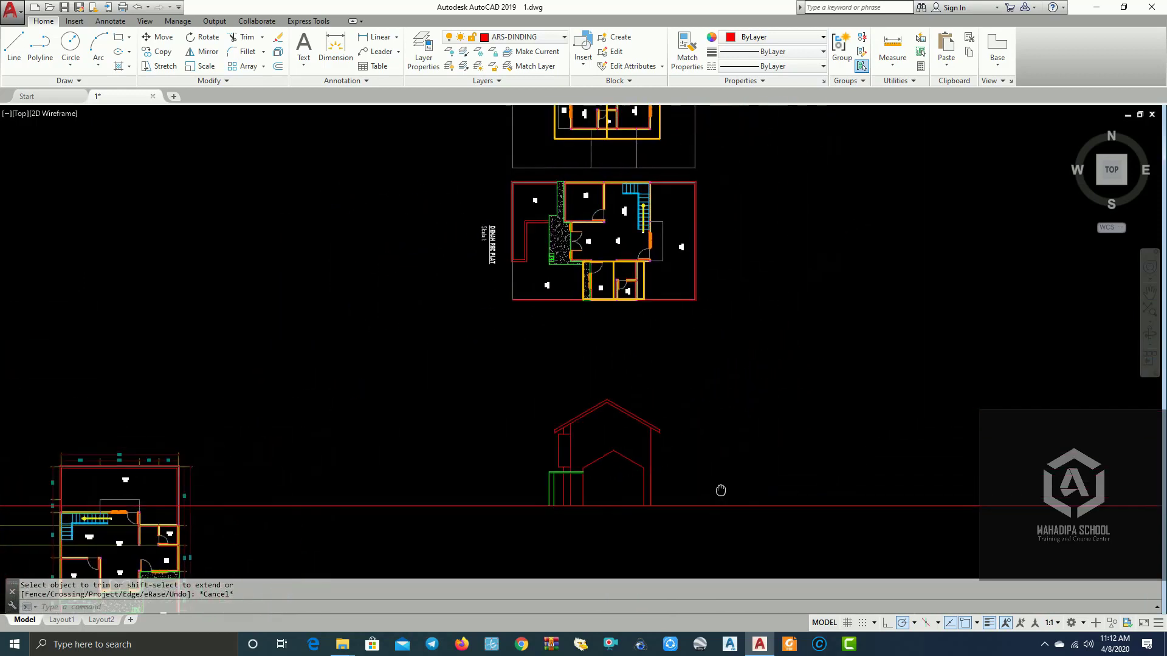
{"action": "scroll", "coordinate": [443, 492], "scroll_direction": "up", "scroll_amount": 3}
{"action": "scroll", "coordinate": [443, 492], "scroll_direction": "up", "scroll_amount": 1}
{"action": "mouse_move", "coordinate": [443, 492]}
{"action": "middle_mouse_down"}
{"action": "mouse_move", "coordinate": [625, 446]}
{"action": "mouse_move", "coordinate": [557, 437]}
{"action": "middle_mouse_up"}
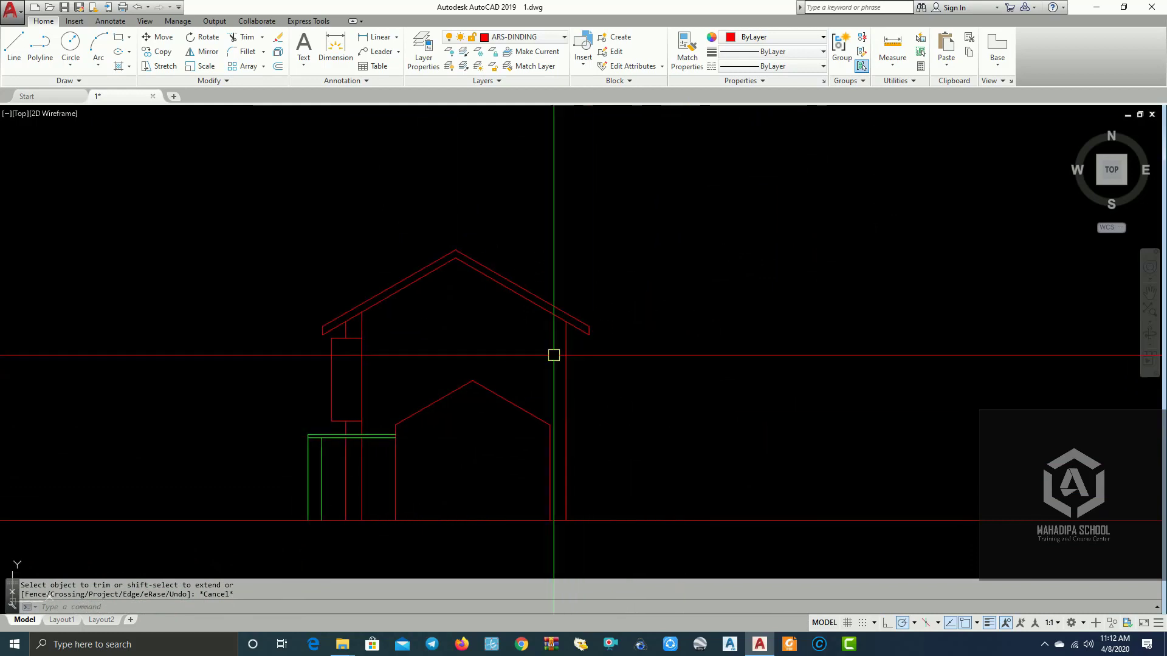
{"action": "scroll", "coordinate": [297, 375], "scroll_direction": "down", "scroll_amount": 1}
{"action": "scroll", "coordinate": [451, 393], "scroll_direction": "down", "scroll_amount": 2}
{"action": "mouse_move", "coordinate": [450, 393]}
{"action": "middle_mouse_down"}
{"action": "mouse_move", "coordinate": [621, 455]}
{"action": "mouse_move", "coordinate": [589, 522]}
{"action": "mouse_move", "coordinate": [631, 274]}
{"action": "mouse_move", "coordinate": [848, 285]}
{"action": "middle_mouse_up"}
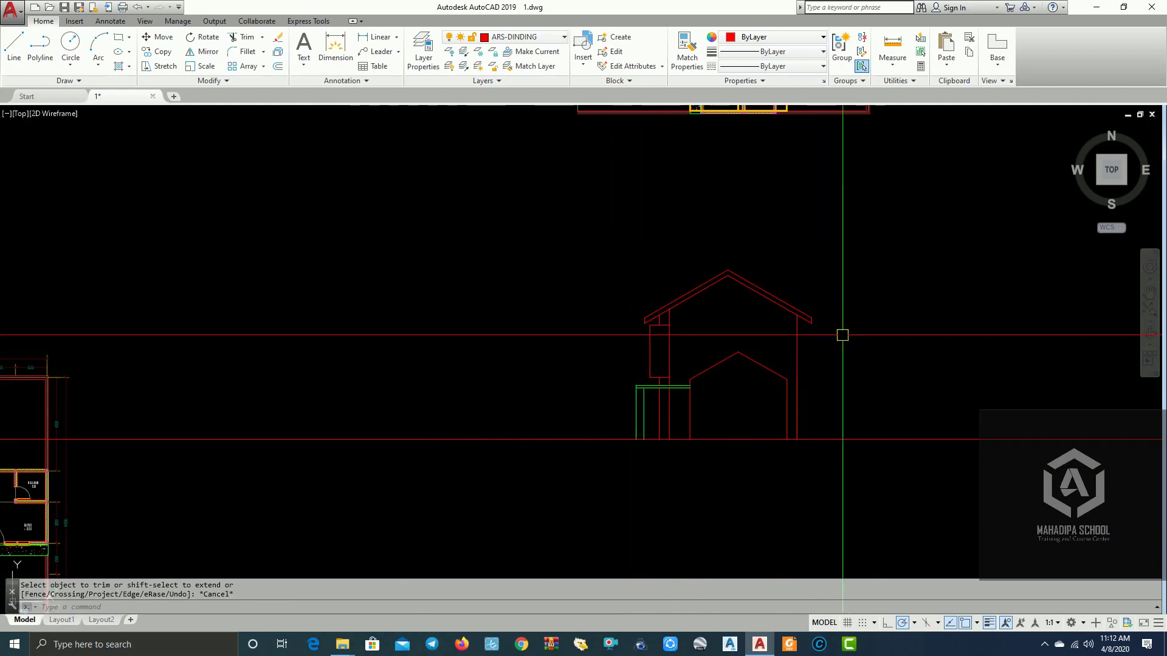
{"action": "mouse_move", "coordinate": [842, 335]}
{"action": "middle_mouse_down"}
{"action": "mouse_move", "coordinate": [601, 302]}
{"action": "mouse_move", "coordinate": [545, 349]}
{"action": "mouse_move", "coordinate": [622, 399]}
{"action": "middle_mouse_up"}
{"action": "scroll", "coordinate": [622, 399], "scroll_direction": "down", "scroll_amount": 2}
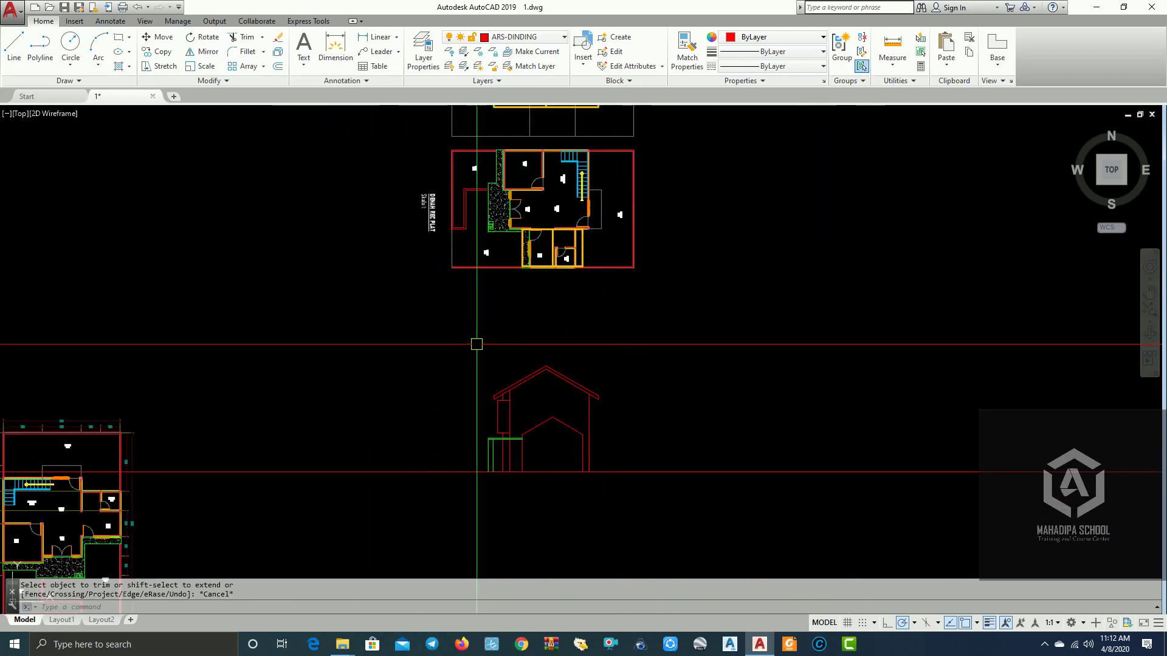
{"action": "scroll", "coordinate": [477, 344], "scroll_direction": "up", "scroll_amount": 2}
- Draw a vertical construction line down from the floor plan's left outer wall
{"action": "type", "text": "l"}
{"action": "key", "text": "Return"}
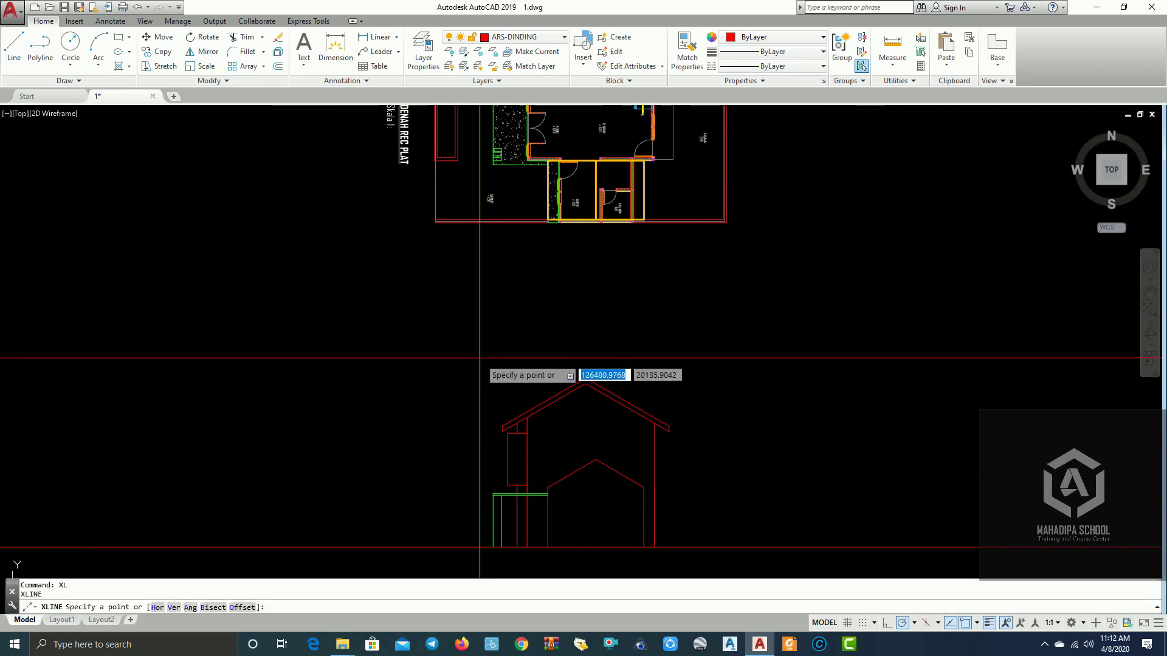
{"action": "type", "text": "v"}
{"action": "key", "text": "Return"}
{"action": "left_click", "coordinate": [435, 222]}
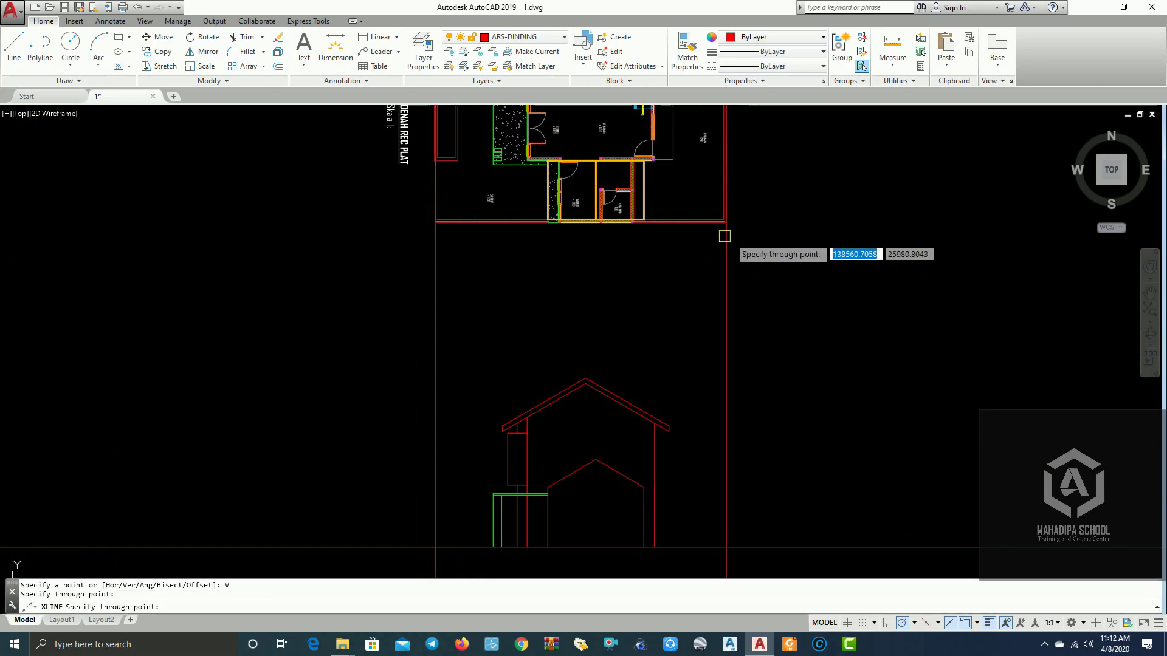
{"action": "scroll", "coordinate": [725, 221], "scroll_direction": "up", "scroll_amount": 4}
{"action": "scroll", "coordinate": [729, 273], "scroll_direction": "down", "scroll_amount": 5}
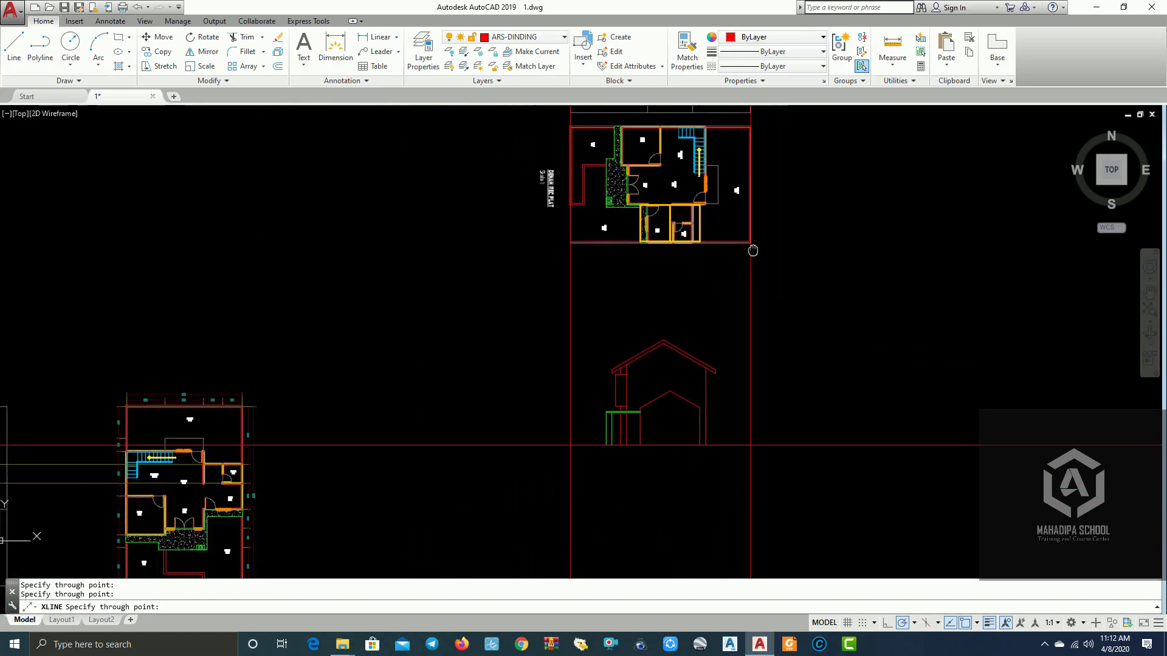
{"action": "key", "text": "Return"}
- Trim the ground line ends lying outside the floor plan's outer width
{"action": "type", "text": "tr"}
{"action": "key", "text": "Return"}
{"action": "left_click", "coordinate": [741, 367]}
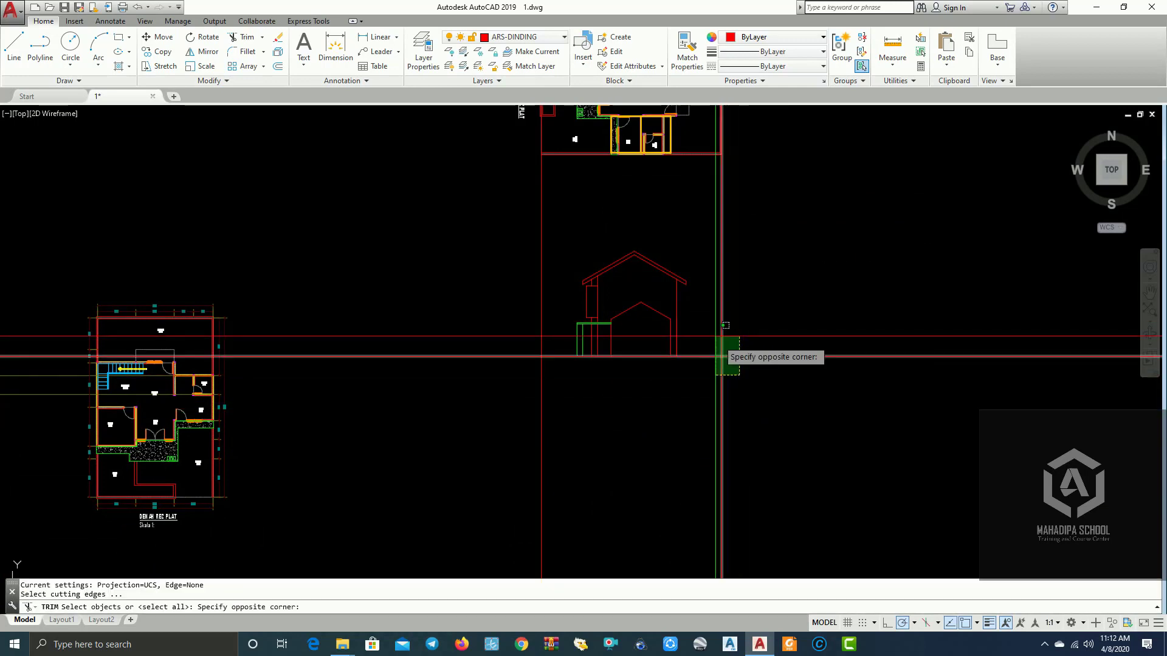
{"action": "left_click", "coordinate": [711, 337]}
{"action": "left_click", "coordinate": [527, 387]}
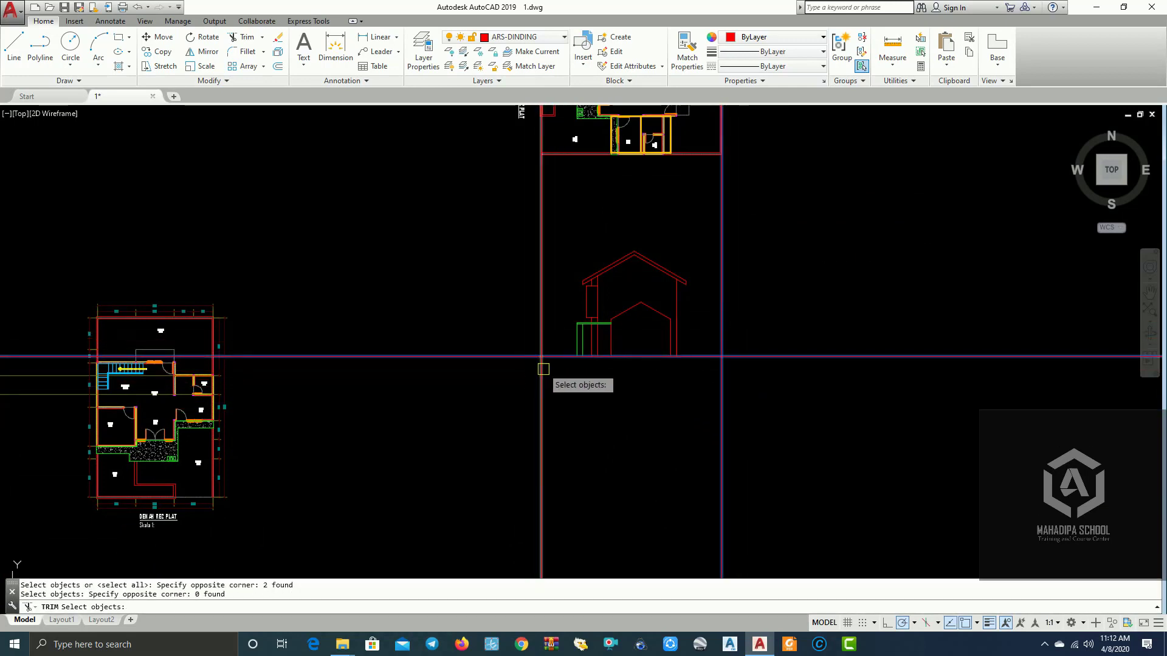
{"action": "left_click", "coordinate": [543, 369]}
{"action": "left_click", "coordinate": [510, 341]}
{"action": "key", "text": "Return"}
{"action": "left_click", "coordinate": [514, 407]}
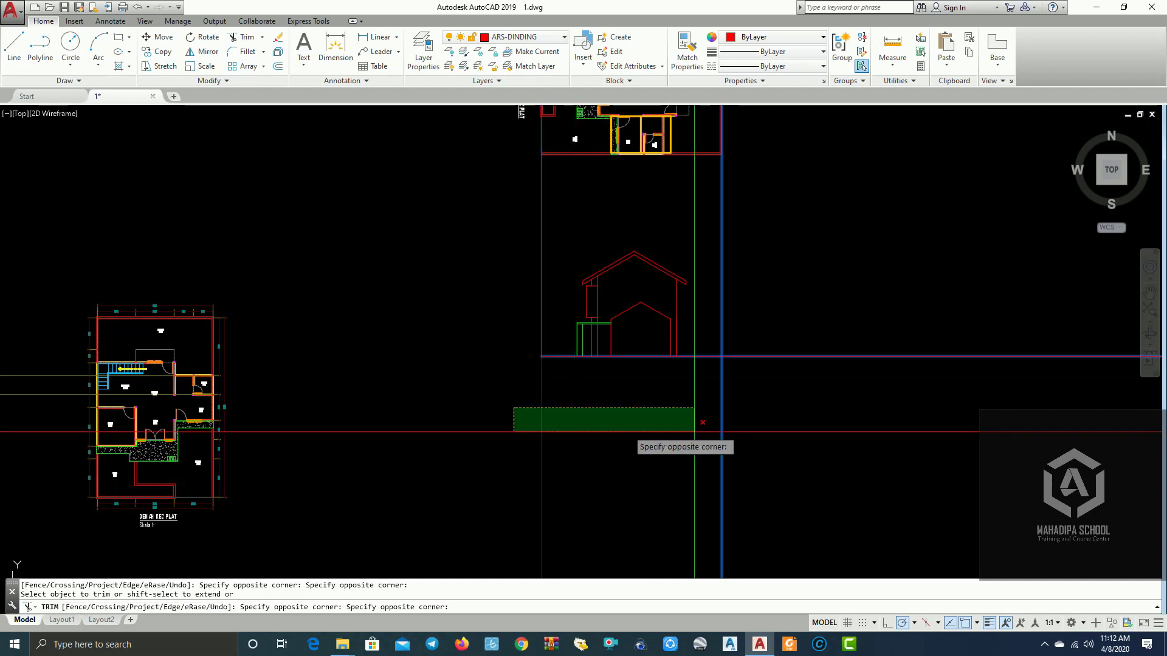
{"action": "left_click", "coordinate": [726, 434]}
{"action": "key", "text": "Return"}
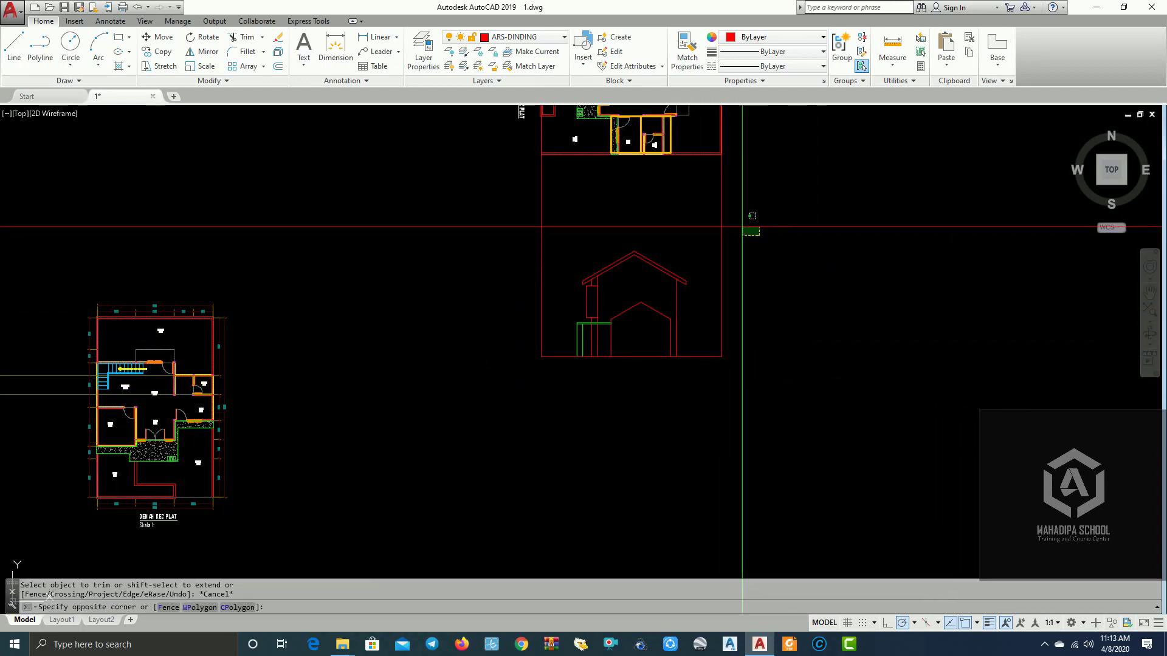
- Erase the two vertical projection lines used to trim the ground line
{"action": "left_click", "coordinate": [742, 241]}
{"action": "left_click", "coordinate": [719, 242]}
{"action": "left_click", "coordinate": [608, 242]}
{"action": "left_click", "coordinate": [497, 242]}
{"action": "type", "text": "E"}
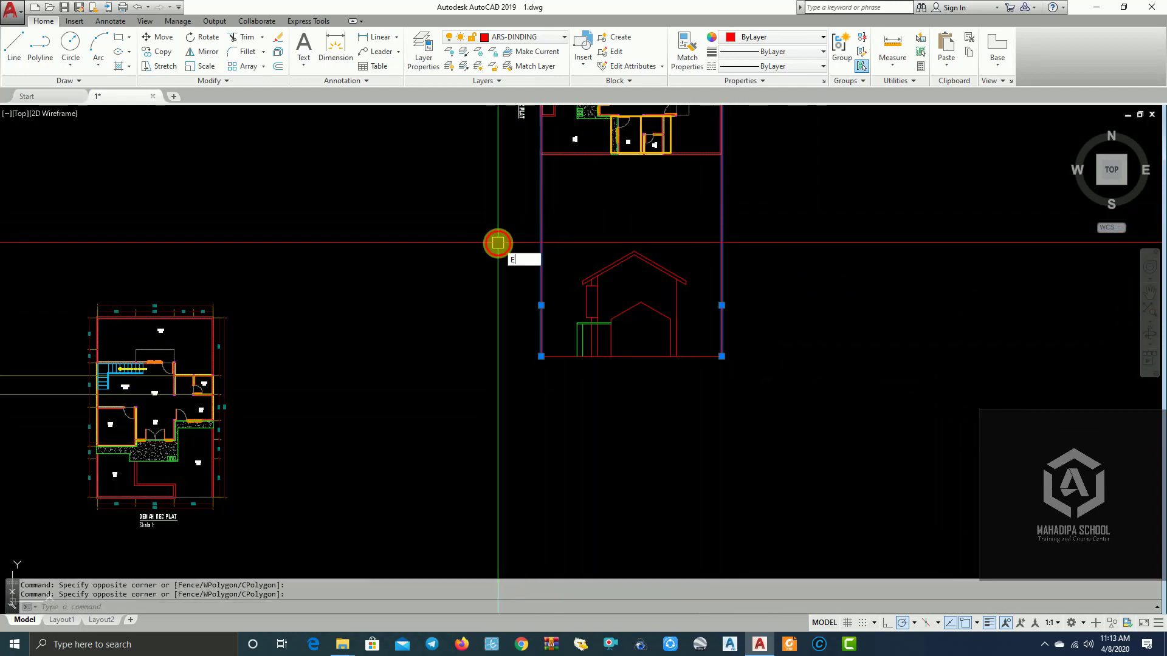
{"action": "key", "text": "Return"}
{"action": "scroll", "coordinate": [656, 367], "scroll_direction": "up", "scroll_amount": 2}
{"action": "scroll", "coordinate": [578, 411], "scroll_direction": "up", "scroll_amount": 2}
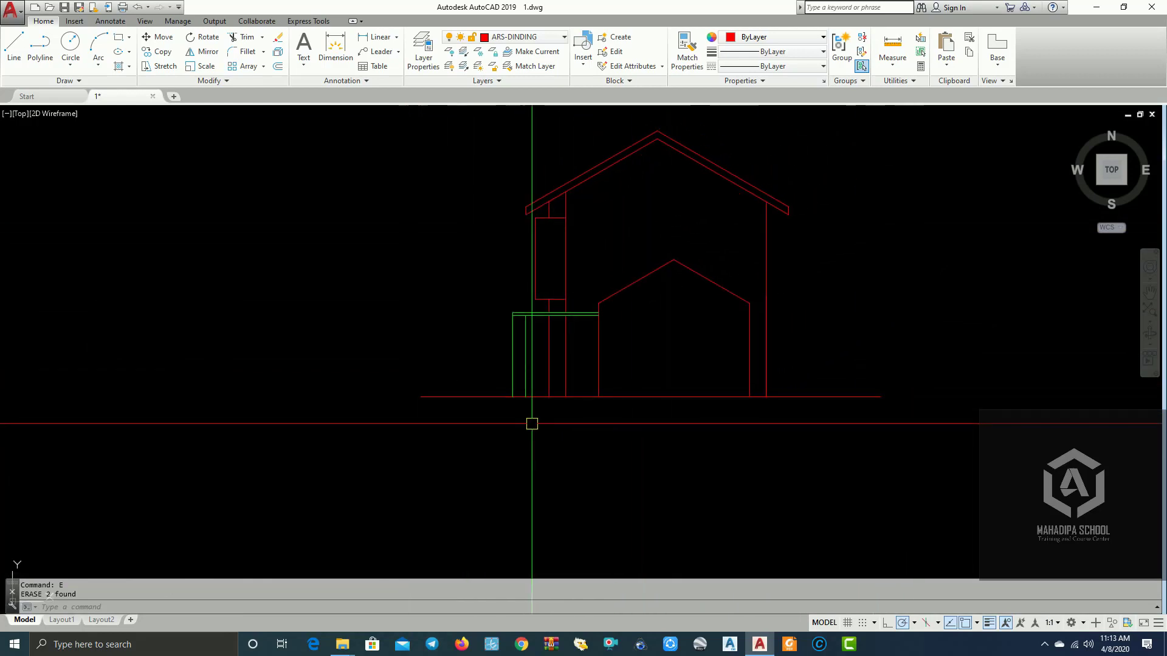
- Offset the ground line 400 upward to form the plinth's top edge
{"action": "mouse_move", "coordinate": [532, 423]}
{"action": "middle_mouse_down"}
{"action": "mouse_move", "coordinate": [672, 417]}
{"action": "mouse_move", "coordinate": [331, 425]}
{"action": "mouse_move", "coordinate": [495, 430]}
{"action": "middle_mouse_up"}
{"action": "scroll", "coordinate": [400, 421], "scroll_direction": "up", "scroll_amount": 2}
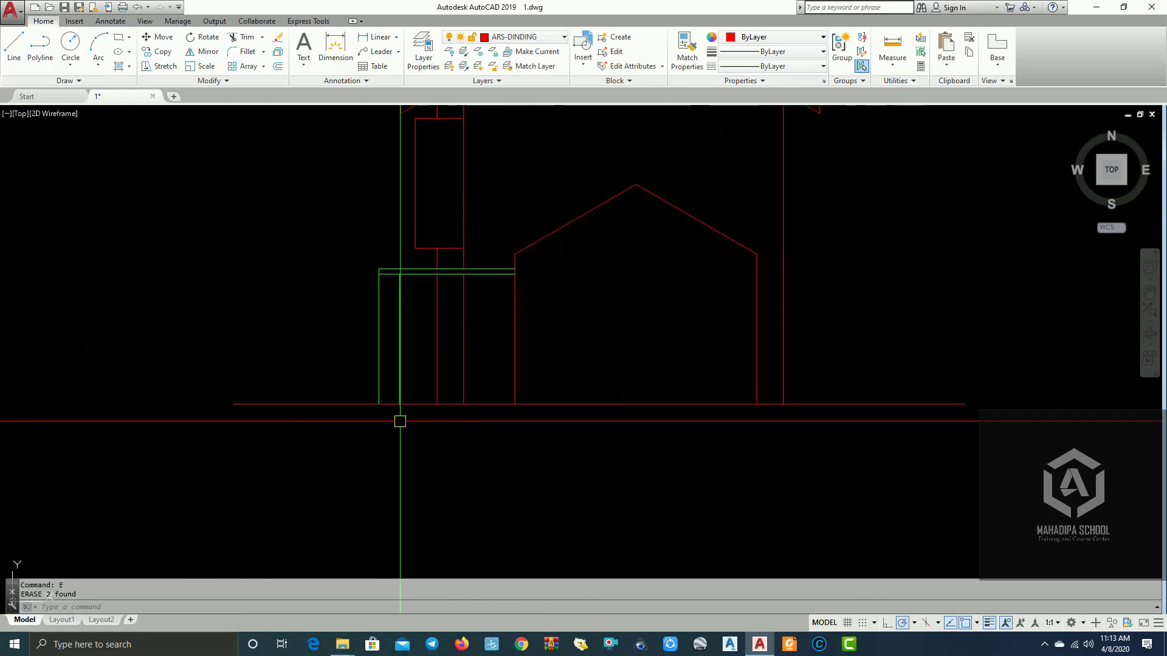
{"action": "mouse_move", "coordinate": [400, 421]}
{"action": "middle_mouse_down"}
{"action": "mouse_move", "coordinate": [540, 428]}
{"action": "mouse_move", "coordinate": [517, 414]}
{"action": "middle_mouse_up"}
{"action": "scroll", "coordinate": [508, 411], "scroll_direction": "down", "scroll_amount": 2}
{"action": "scroll", "coordinate": [526, 411], "scroll_direction": "up", "scroll_amount": 2}
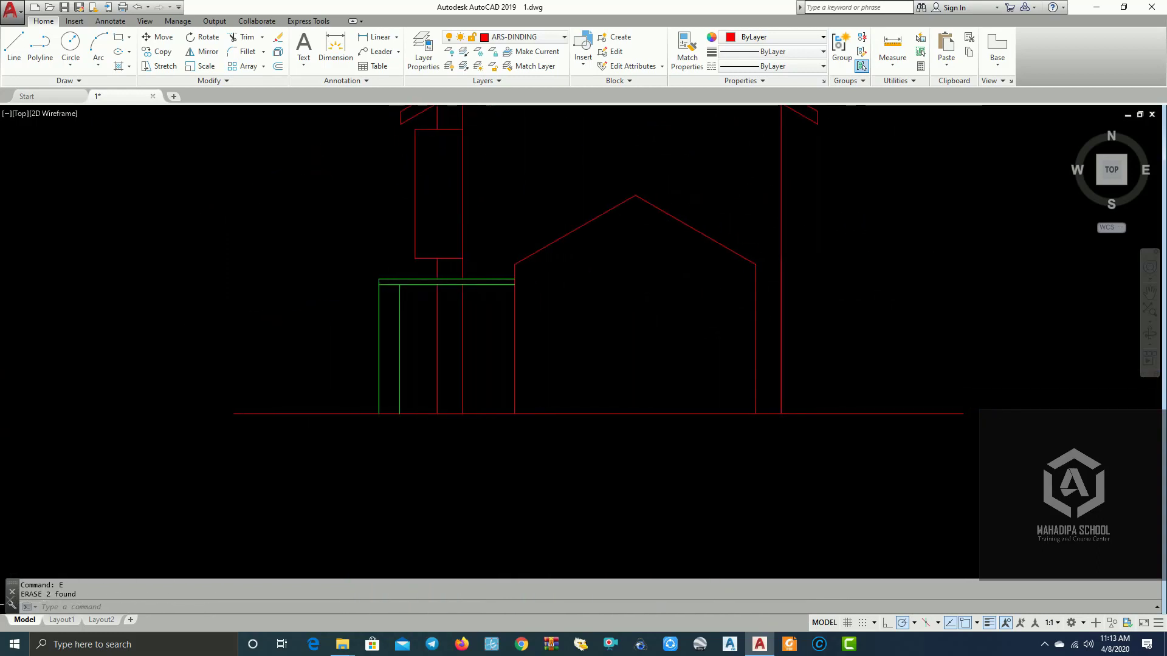
{"action": "middle_click_drag", "start_coordinate": [308, 417], "coordinate": [458, 417]}
{"action": "scroll", "coordinate": [425, 418], "scroll_direction": "up", "scroll_amount": 2}
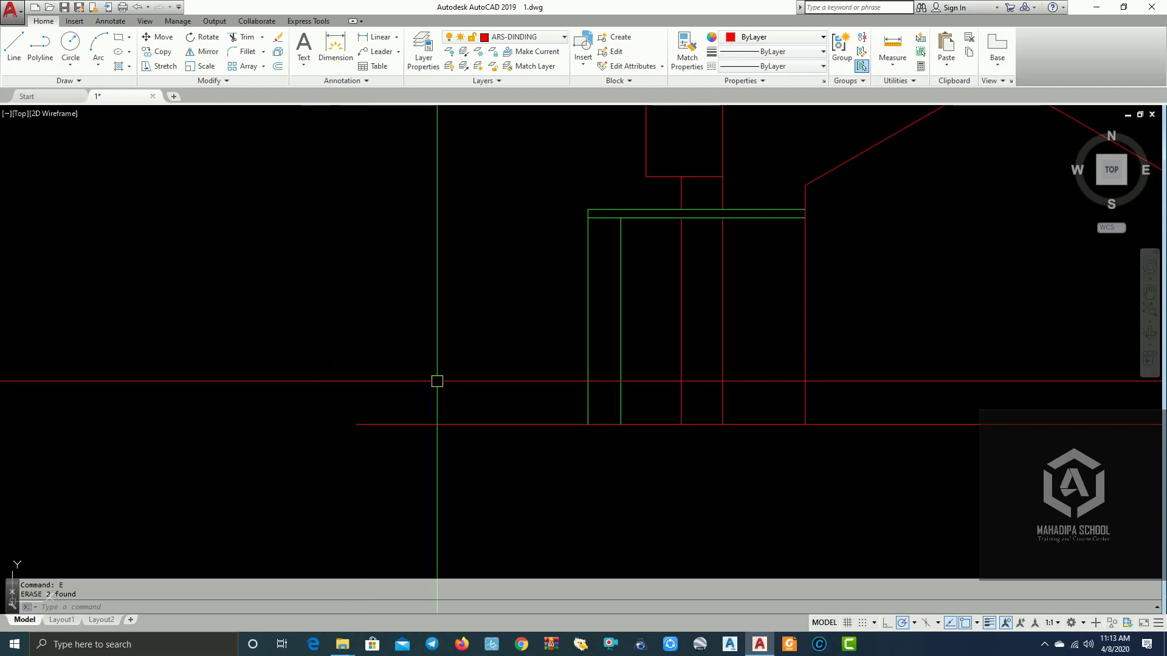
{"action": "type", "text": "O"}
{"action": "key", "text": "Return"}
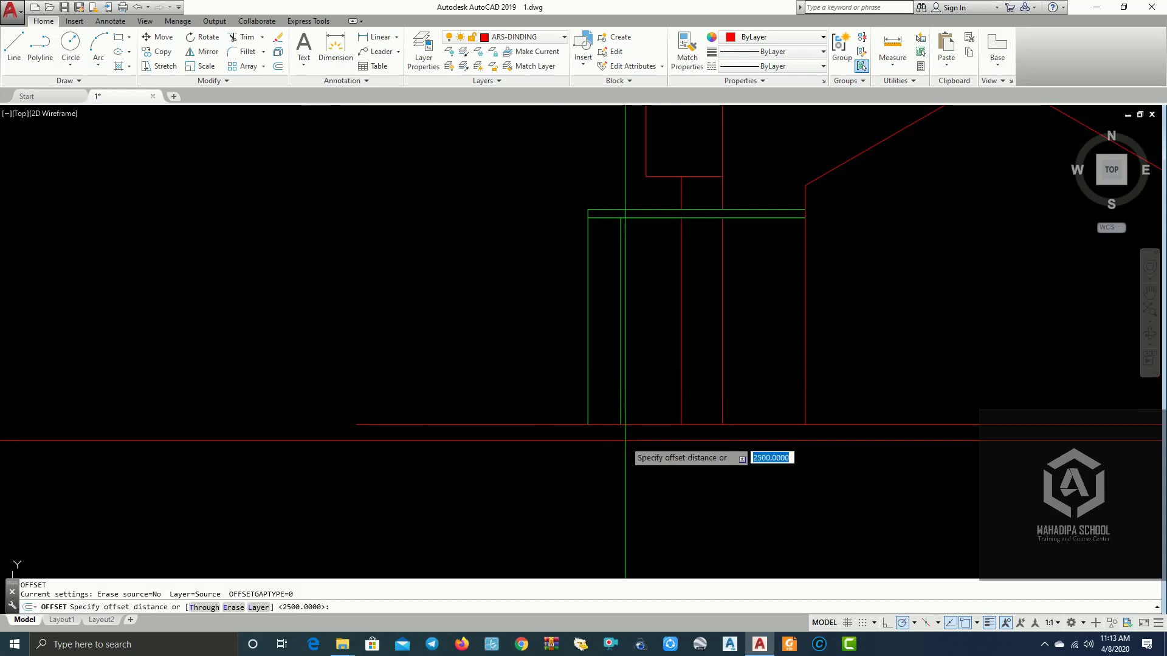
{"action": "type", "text": "00"}
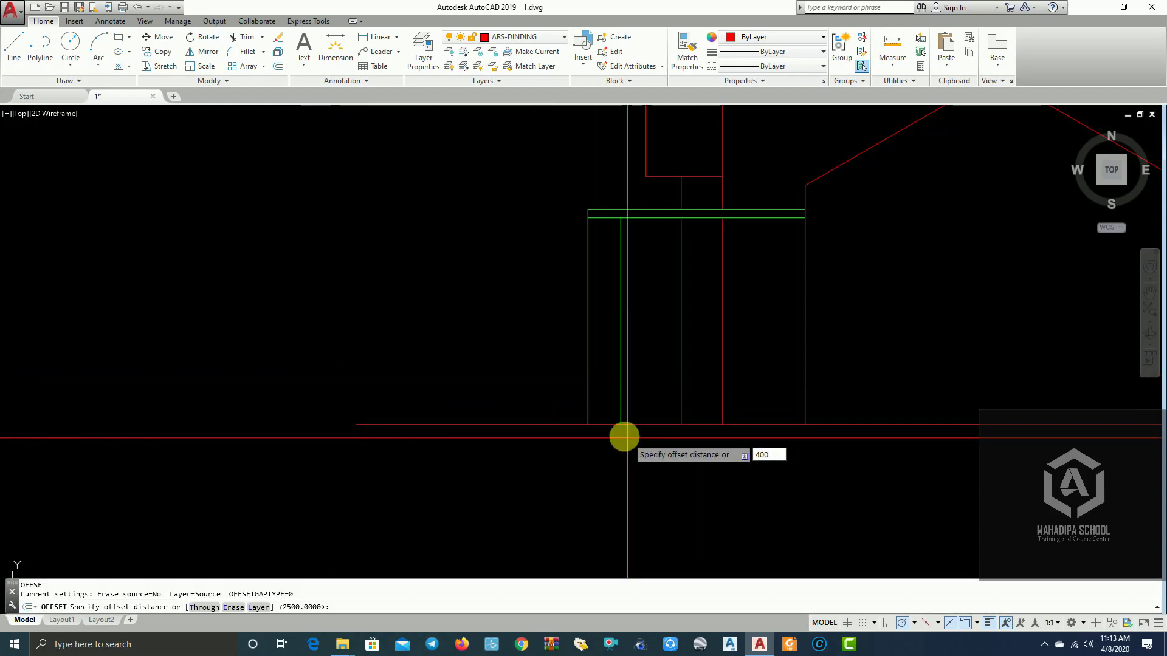
{"action": "right_click", "coordinate": [627, 436]}
{"action": "left_click", "coordinate": [556, 424]}
{"action": "left_click", "coordinate": [554, 415]}
{"action": "scroll", "coordinate": [732, 491], "scroll_direction": "down", "scroll_amount": 2}
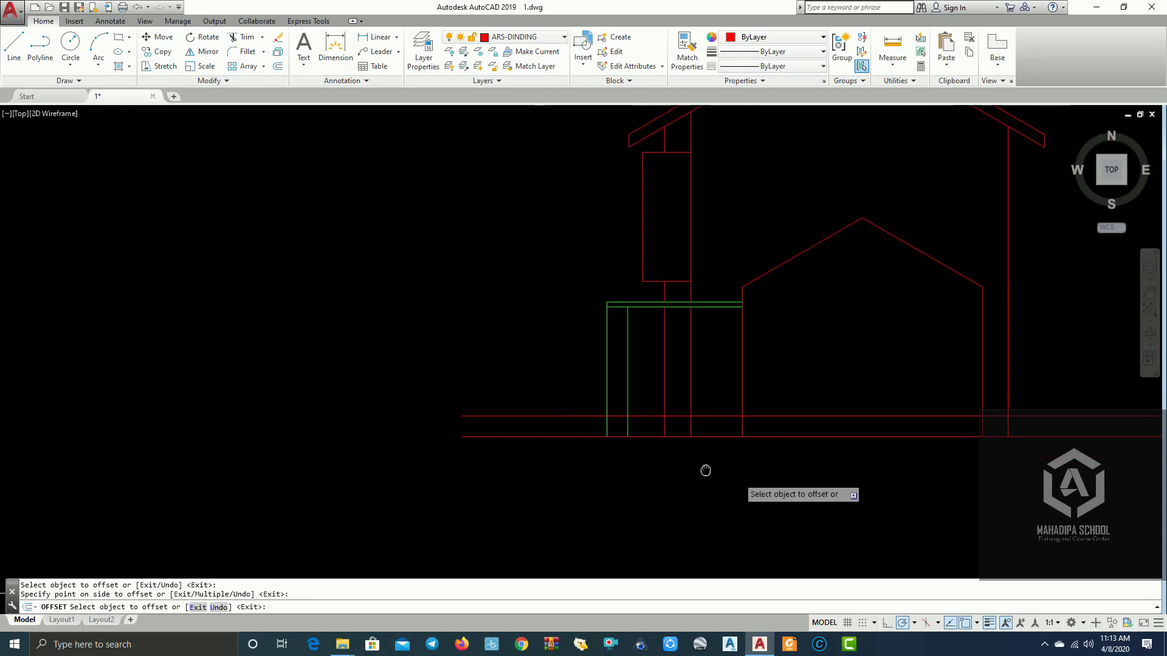
{"action": "key", "text": "Escape"}
- Draw vertical lines closing the plinth's right and left ends down to the ground
{"action": "key", "text": "Return"}
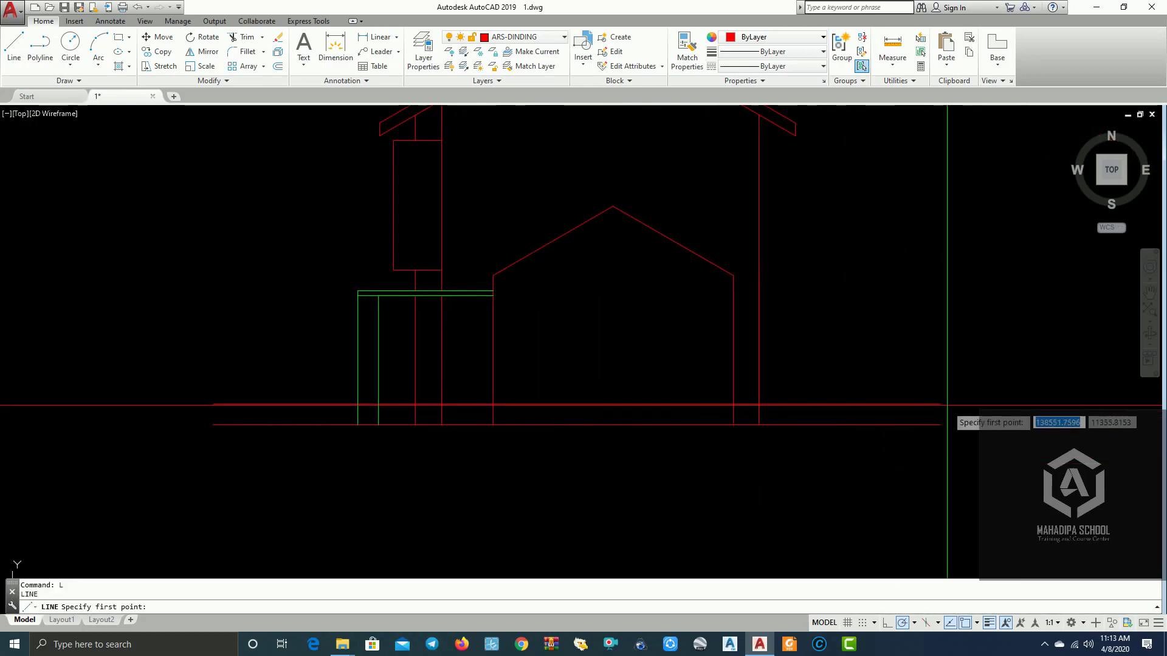
{"action": "left_click", "coordinate": [940, 425]}
{"action": "key", "text": "Return"}
{"action": "key", "text": "Return"}
{"action": "left_click", "coordinate": [213, 405]}
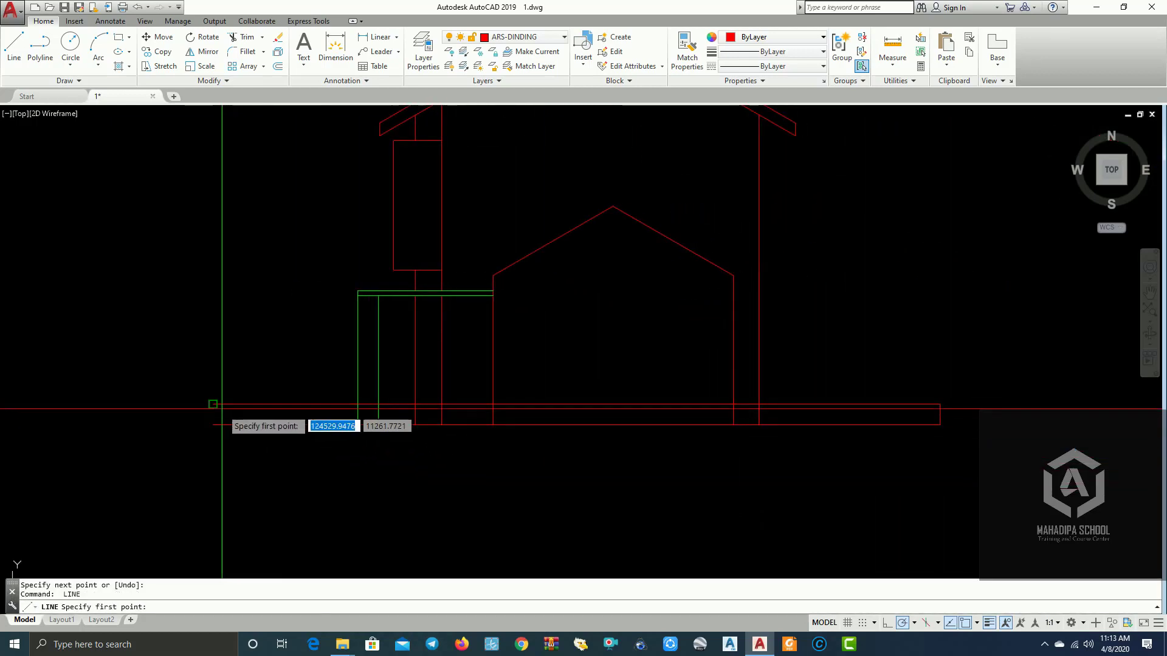
{"action": "left_click", "coordinate": [212, 425]}
{"action": "key", "text": "Return"}
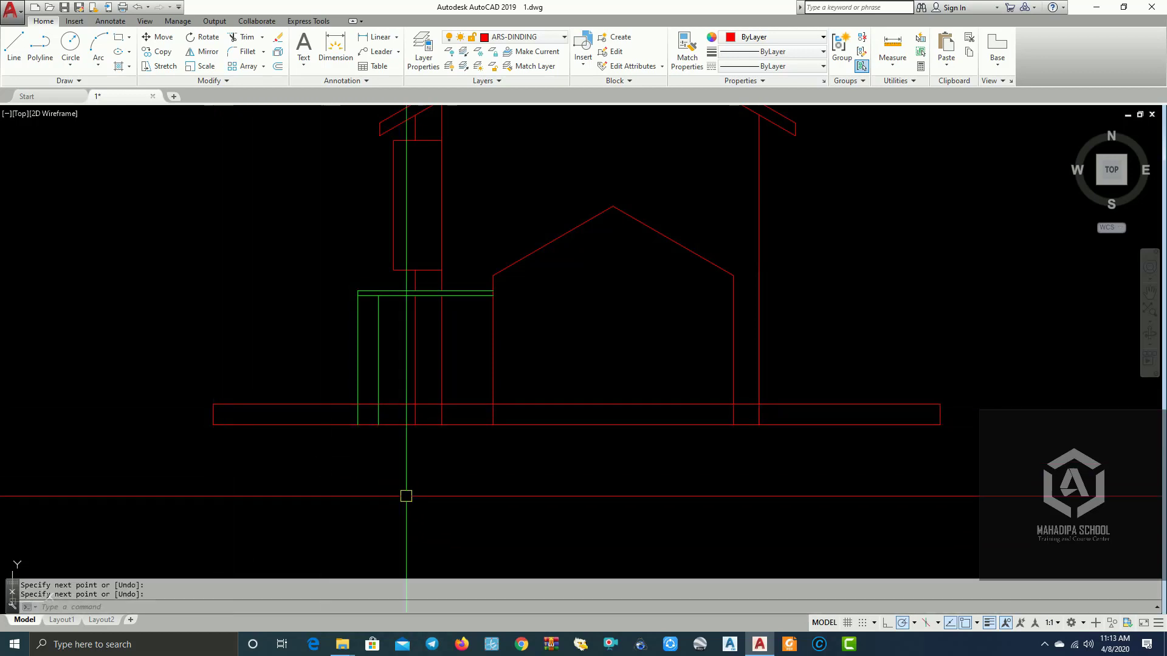
{"action": "type", "text": "TR"}
{"action": "key", "text": "Return"}
{"action": "key", "text": "Return"}
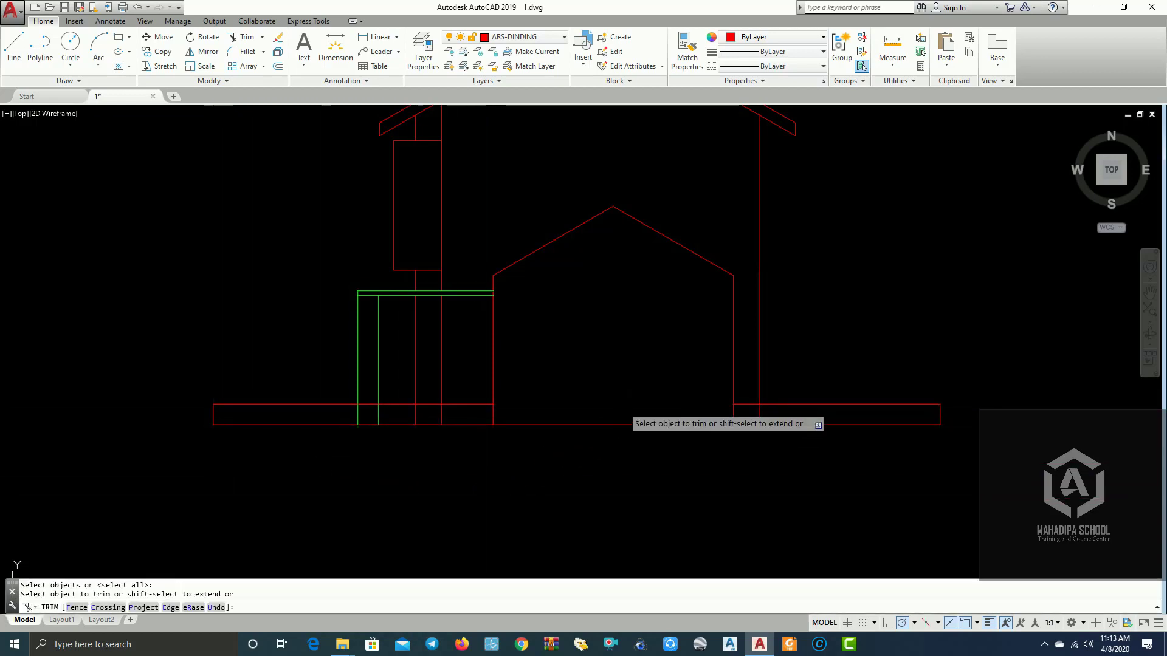
- Trim the wall lines overlapping inside the plinth band
{"action": "left_click", "coordinate": [455, 417]}
{"action": "scroll", "coordinate": [455, 416], "scroll_direction": "up", "scroll_amount": 2}
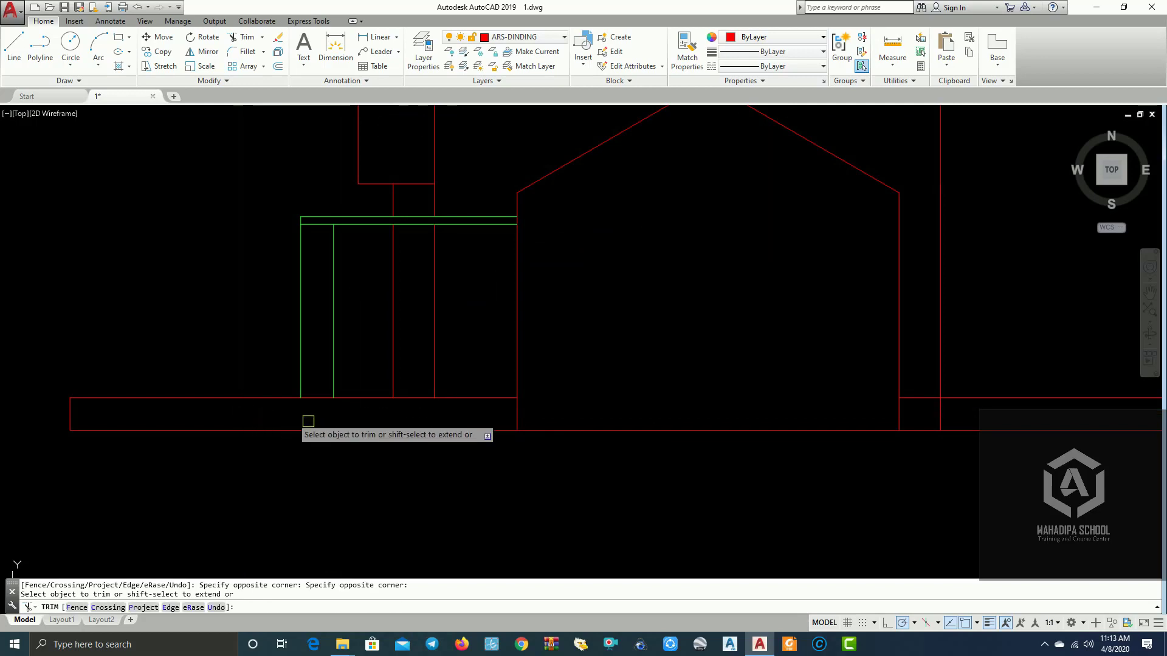
{"action": "scroll", "coordinate": [847, 422], "scroll_direction": "down", "scroll_amount": 3}
{"action": "scroll", "coordinate": [745, 412], "scroll_direction": "up", "scroll_amount": 4}
{"action": "left_click", "coordinate": [629, 396]}
{"action": "left_click", "coordinate": [640, 415]}
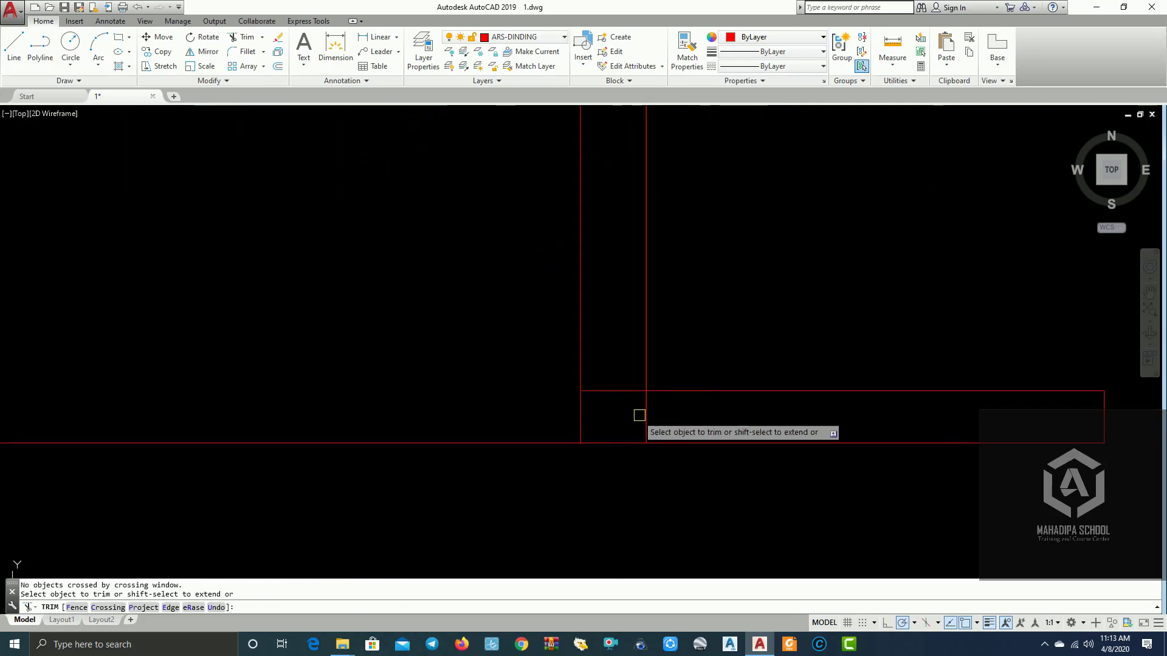
{"action": "scroll", "coordinate": [649, 417], "scroll_direction": "down", "scroll_amount": 3}
{"action": "scroll", "coordinate": [753, 423], "scroll_direction": "up", "scroll_amount": 2}
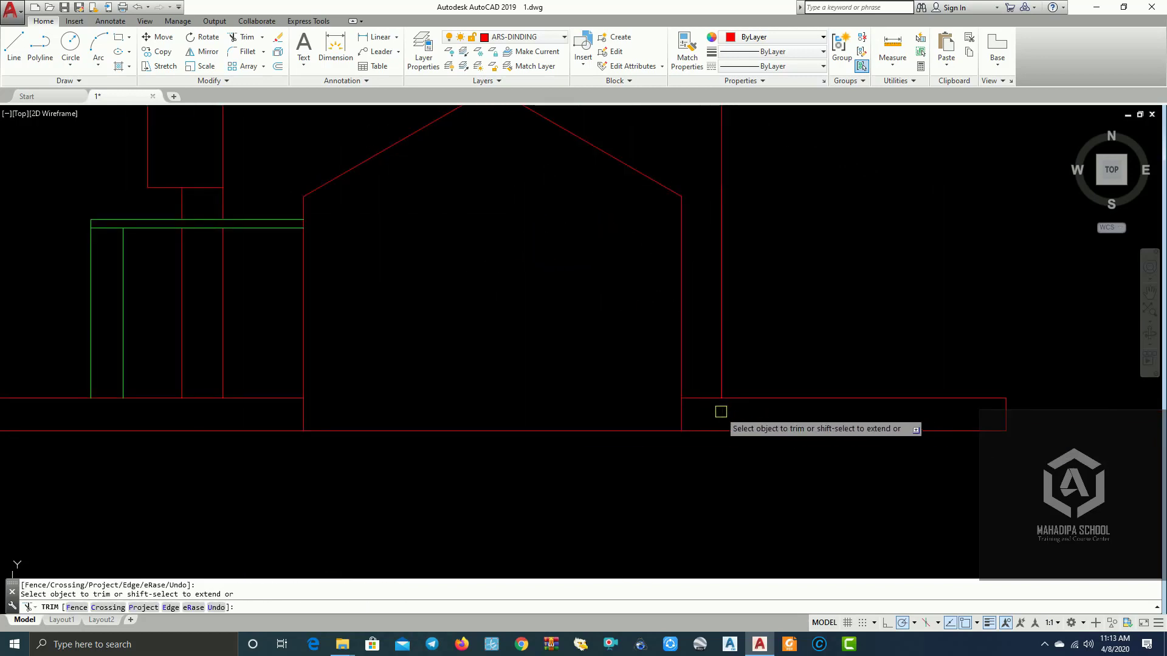
{"action": "scroll", "coordinate": [721, 412], "scroll_direction": "down", "scroll_amount": 5}
{"action": "mouse_move", "coordinate": [878, 461]}
{"action": "middle_mouse_down"}
{"action": "mouse_move", "coordinate": [711, 471]}
{"action": "mouse_move", "coordinate": [586, 547]}
{"action": "middle_mouse_up"}
{"action": "scroll", "coordinate": [585, 547], "scroll_direction": "up", "scroll_amount": 1}
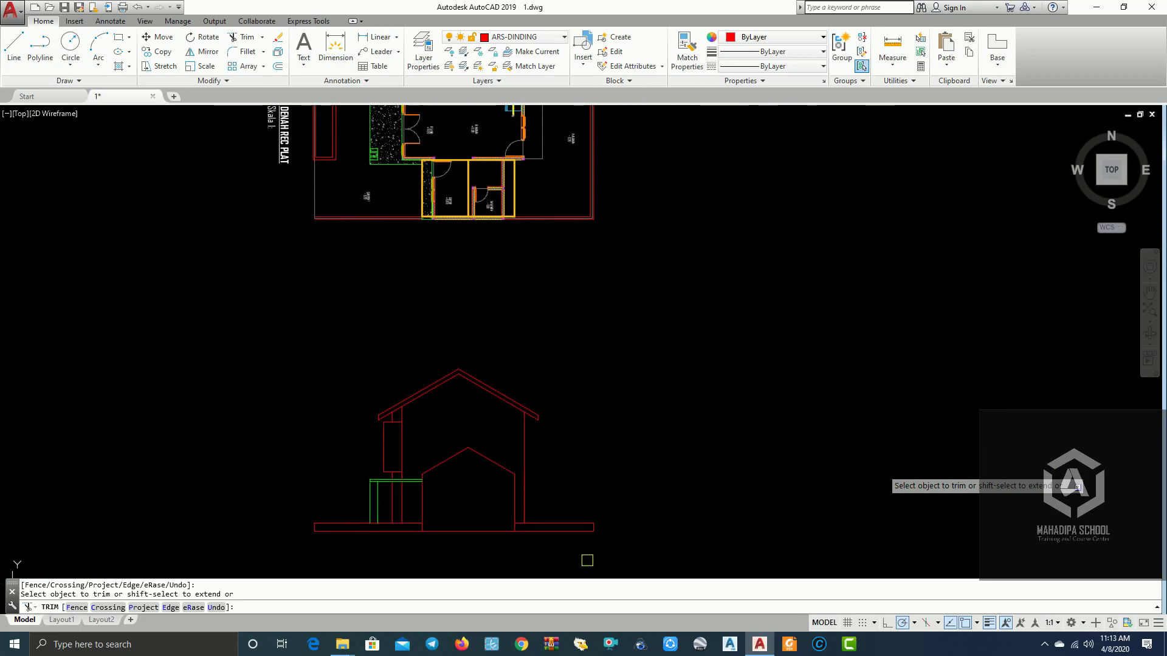
{"action": "scroll", "coordinate": [632, 555], "scroll_direction": "down", "scroll_amount": 2}
{"action": "scroll", "coordinate": [672, 534], "scroll_direction": "down", "scroll_amount": 2}
{"action": "key", "text": "Escape"}
{"action": "mouse_move", "coordinate": [758, 494]}
{"action": "middle_mouse_down"}
{"action": "mouse_move", "coordinate": [873, 477]}
{"action": "mouse_move", "coordinate": [1029, 391]}
{"action": "mouse_move", "coordinate": [914, 320]}
{"action": "mouse_move", "coordinate": [844, 445]}
{"action": "mouse_move", "coordinate": [878, 422]}
{"action": "mouse_move", "coordinate": [805, 461]}
{"action": "middle_mouse_up"}
{"action": "scroll", "coordinate": [896, 321], "scroll_direction": "up", "scroll_amount": 1}
{"action": "scroll", "coordinate": [896, 320], "scroll_direction": "up", "scroll_amount": 1}
{"action": "scroll", "coordinate": [824, 455], "scroll_direction": "up", "scroll_amount": 2}
{"action": "scroll", "coordinate": [682, 481], "scroll_direction": "down", "scroll_amount": 1}
{"action": "scroll", "coordinate": [879, 431], "scroll_direction": "up", "scroll_amount": 1}
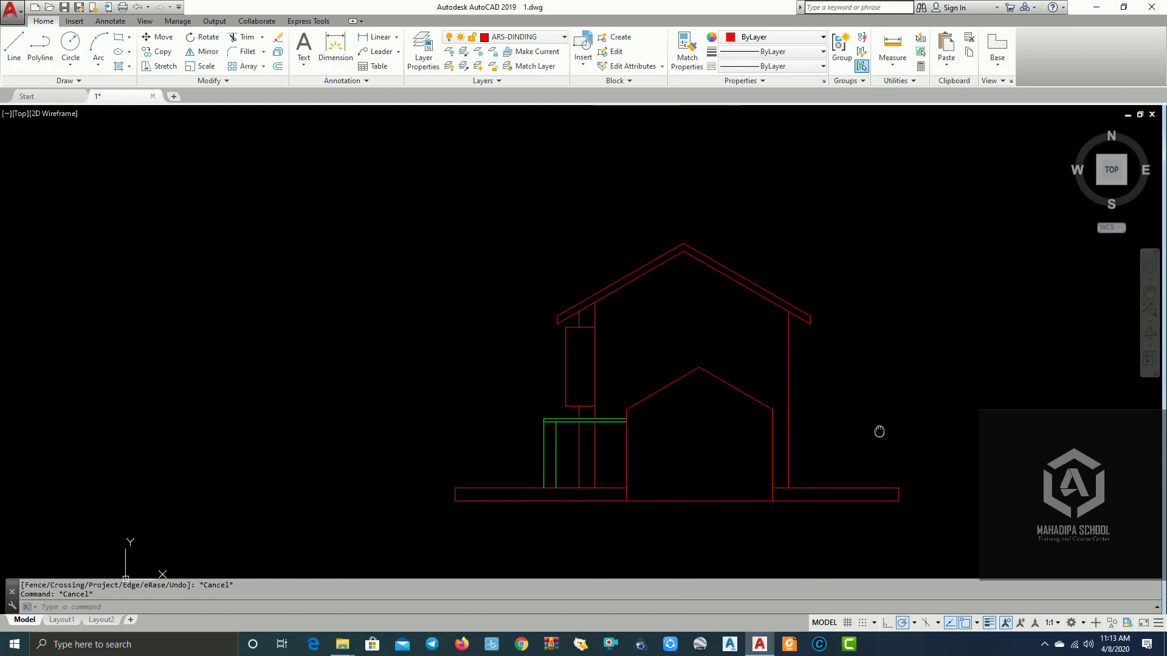
{"action": "mouse_move", "coordinate": [879, 432]}
{"action": "middle_mouse_down"}
{"action": "mouse_move", "coordinate": [846, 412]}
{"action": "mouse_move", "coordinate": [913, 429]}
{"action": "mouse_move", "coordinate": [982, 409]}
{"action": "mouse_move", "coordinate": [845, 448]}
{"action": "mouse_move", "coordinate": [859, 435]}
{"action": "mouse_move", "coordinate": [839, 424]}
{"action": "middle_mouse_up"}
{"action": "scroll", "coordinate": [849, 413], "scroll_direction": "up", "scroll_amount": 2}
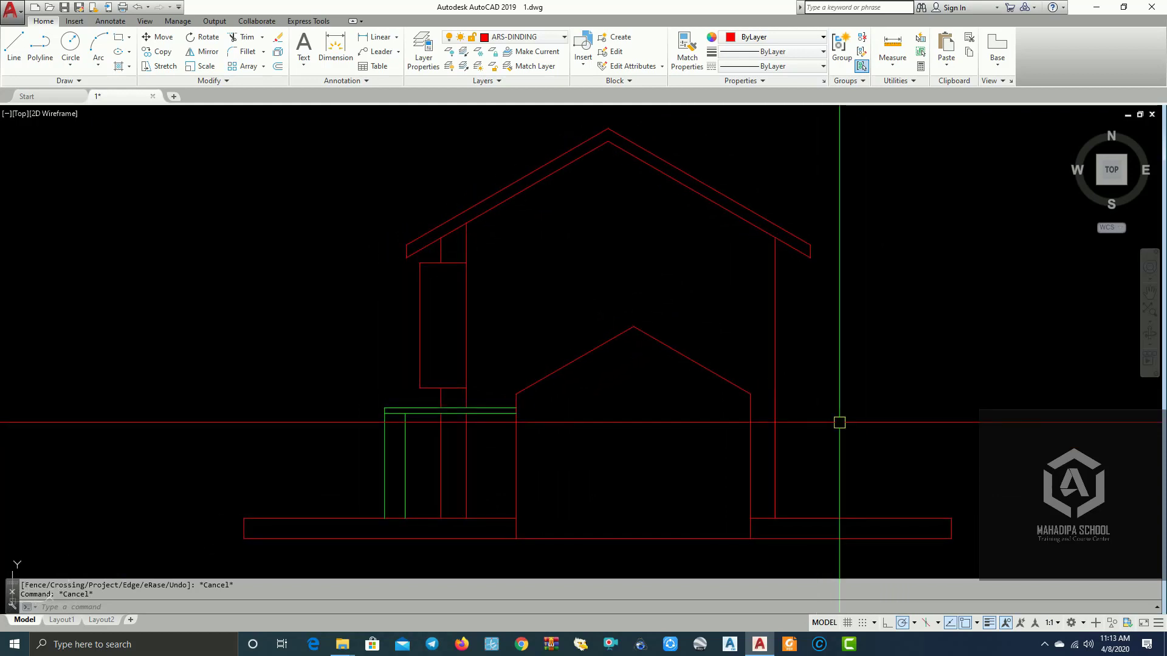